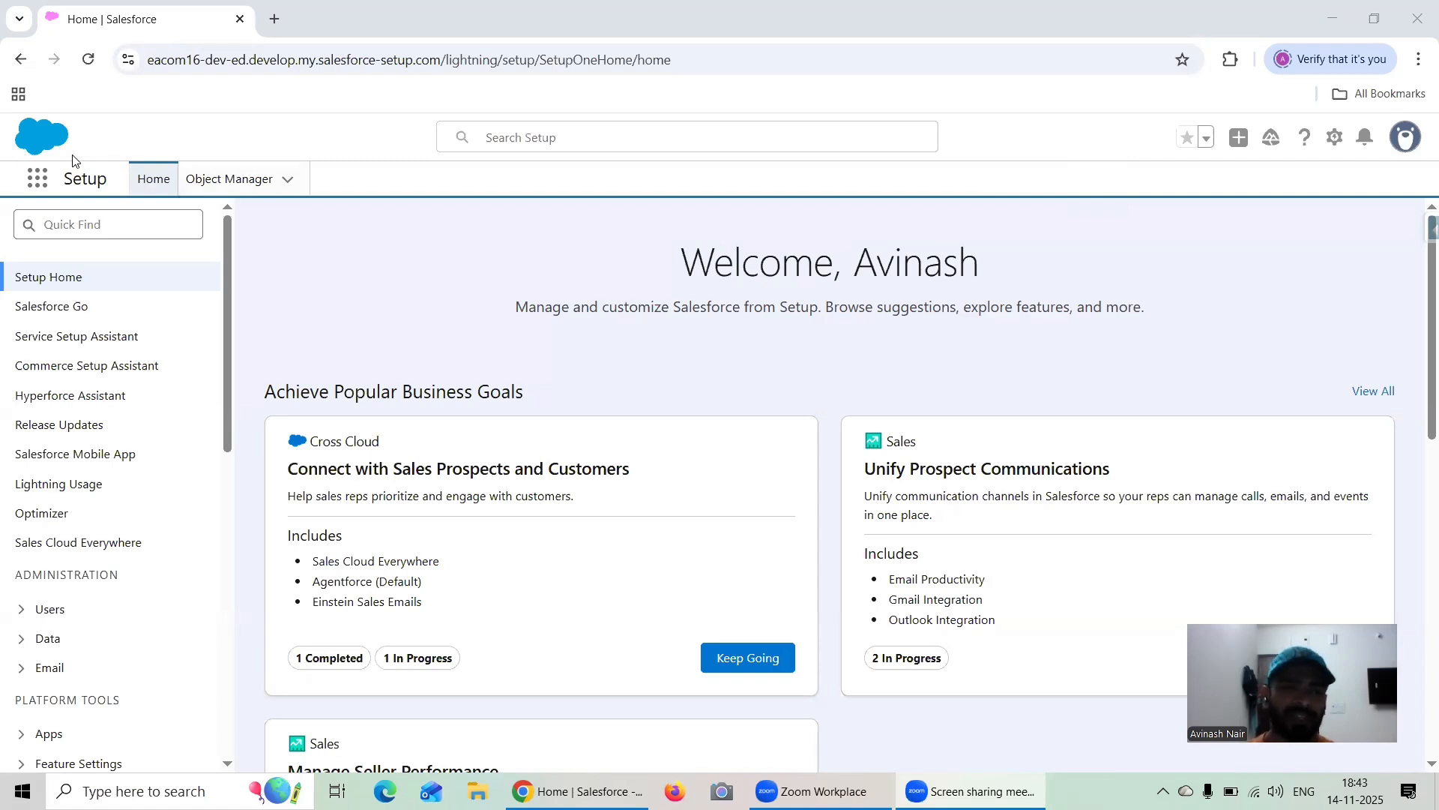
Launch Analytics Studio and open the Scratch Dashboard from the list of all analytics items
{"action": "left_click", "coordinate": [36, 180]}
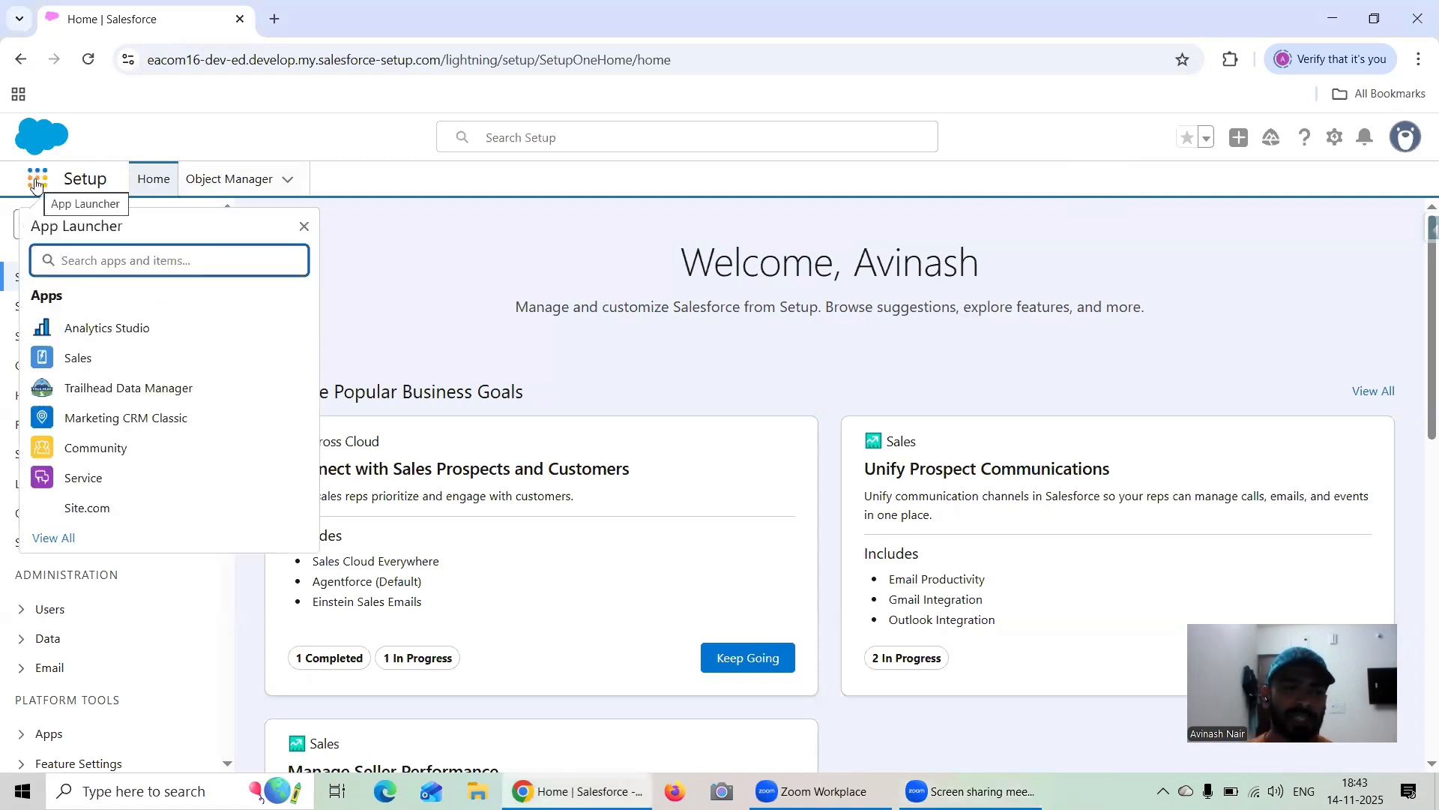
{"action": "left_click", "coordinate": [129, 327]}
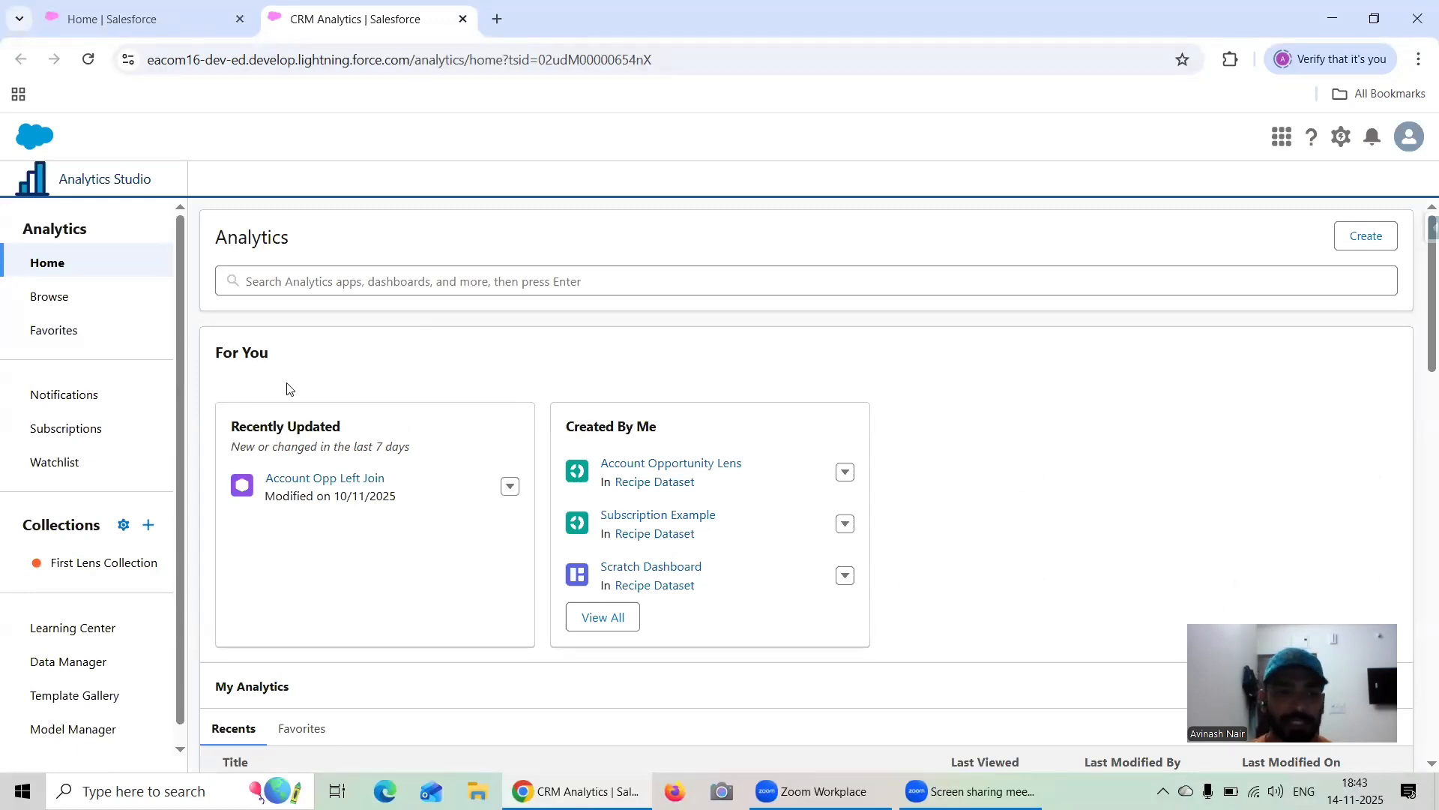
{"action": "left_click", "coordinate": [75, 298]}
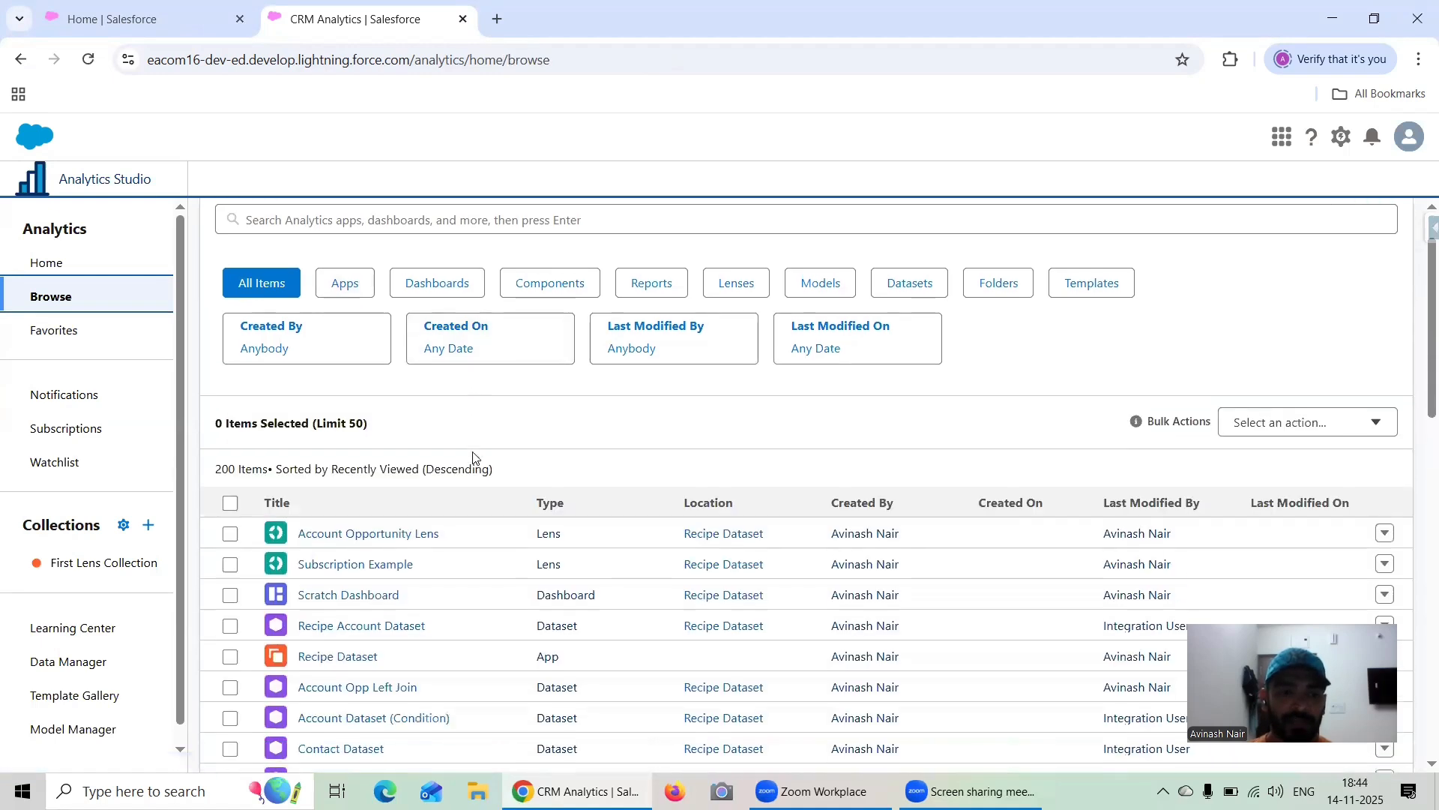
{"action": "scroll", "coordinate": [473, 457], "scroll_direction": "down", "scroll_amount": 1}
{"action": "left_click", "coordinate": [363, 564]}
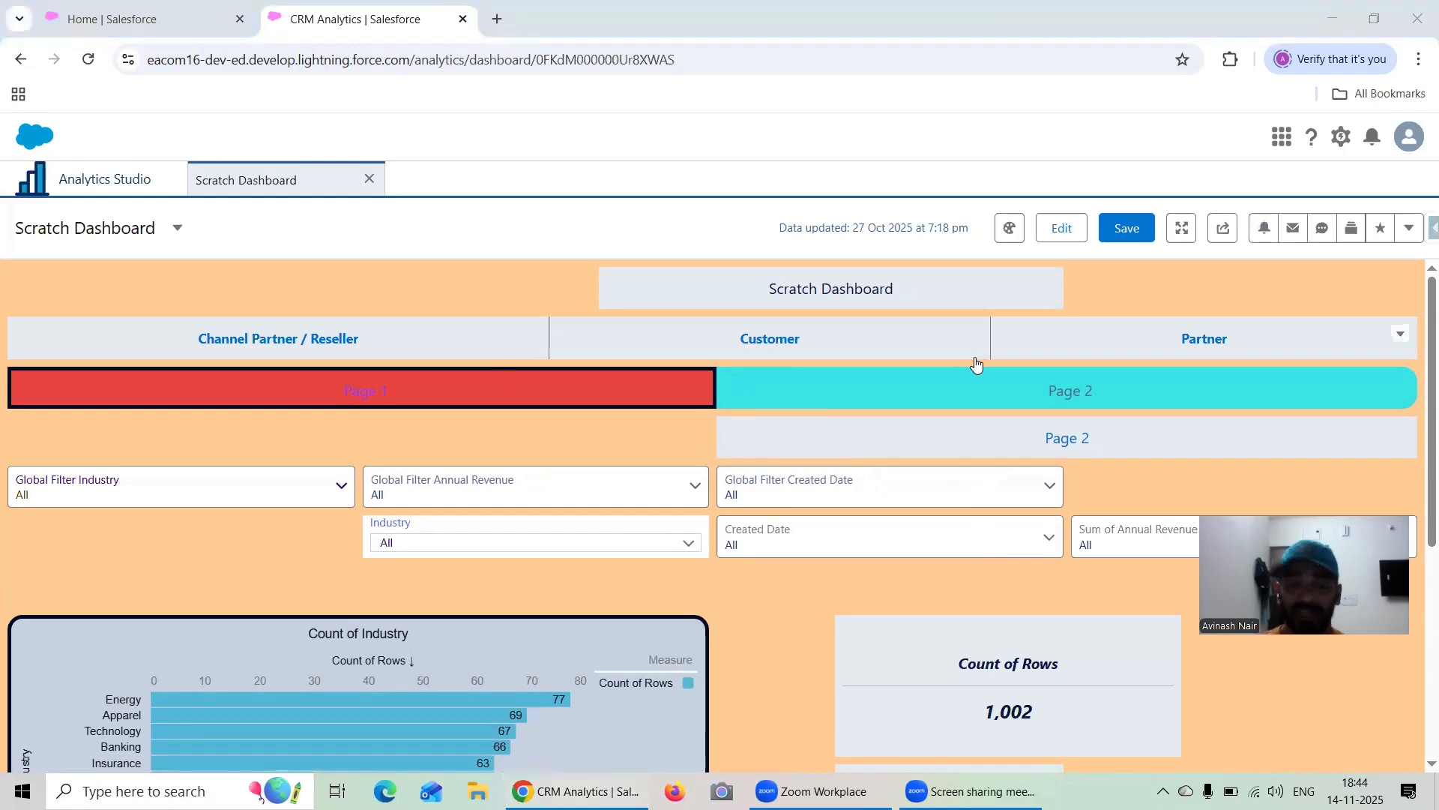
Look over the Scratch Dashboard down to its account table and open the dashboard for editing
{"action": "scroll", "coordinate": [1301, 374], "scroll_direction": "down", "scroll_amount": 1}
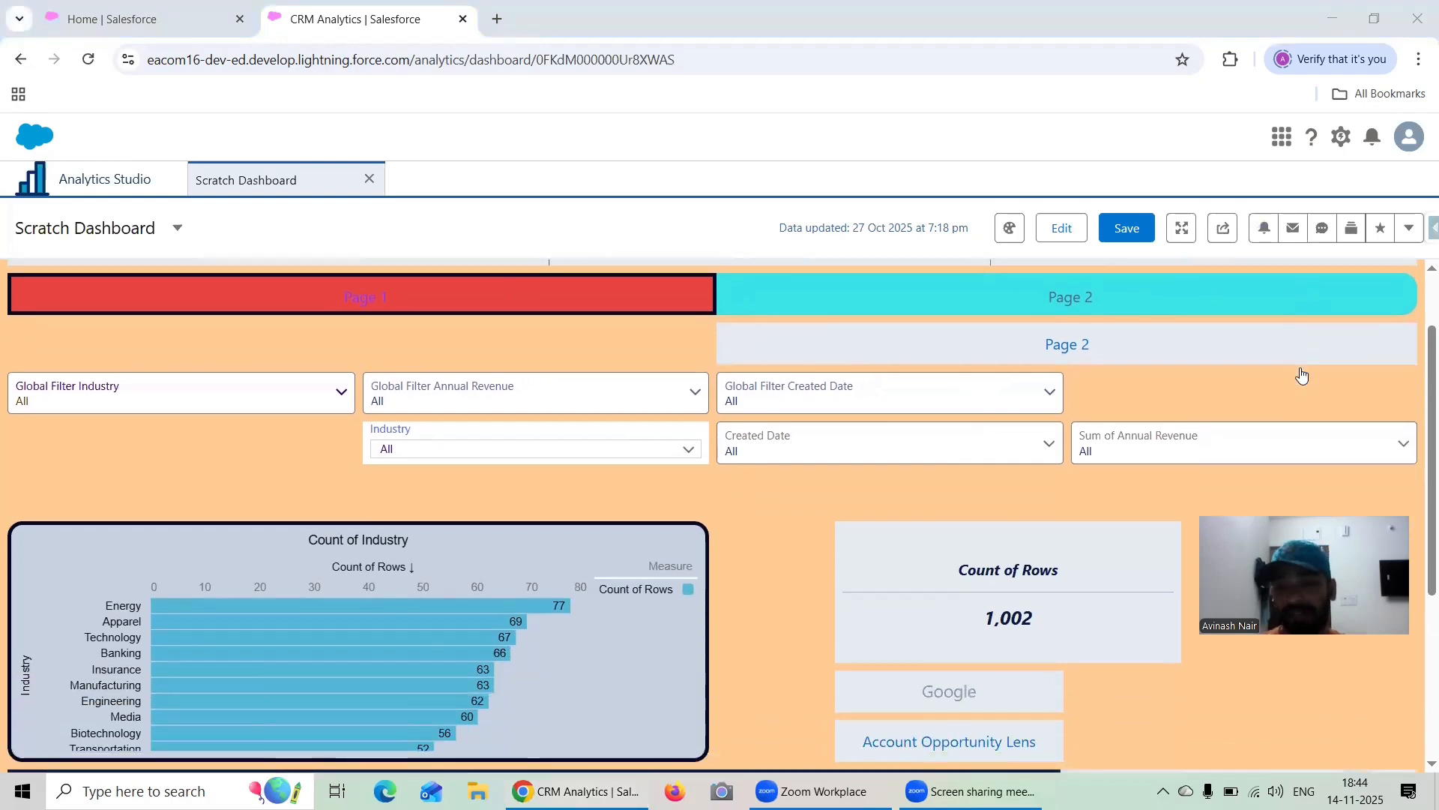
{"action": "scroll", "coordinate": [1301, 375], "scroll_direction": "down", "scroll_amount": 3}
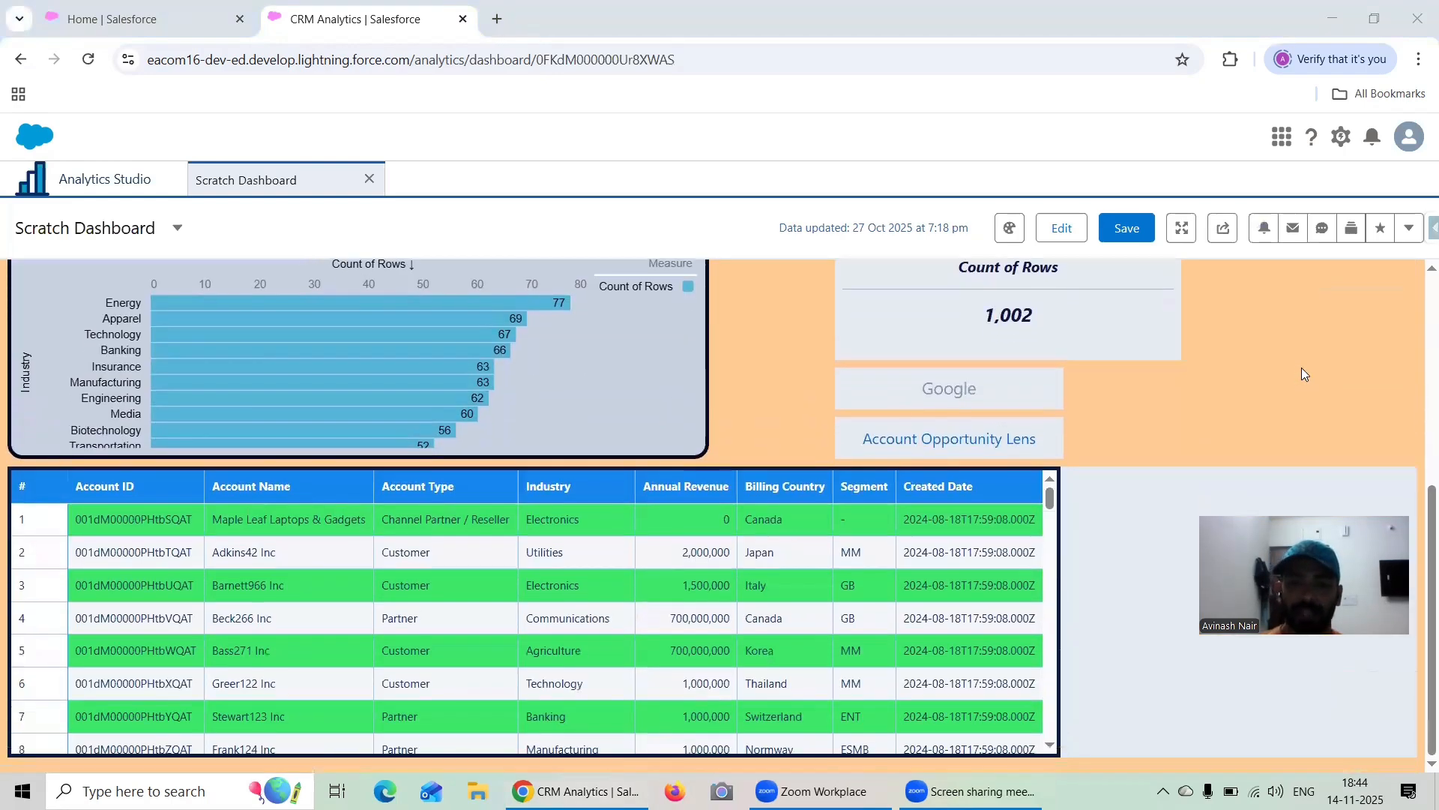
{"action": "left_click", "coordinate": [1074, 236]}
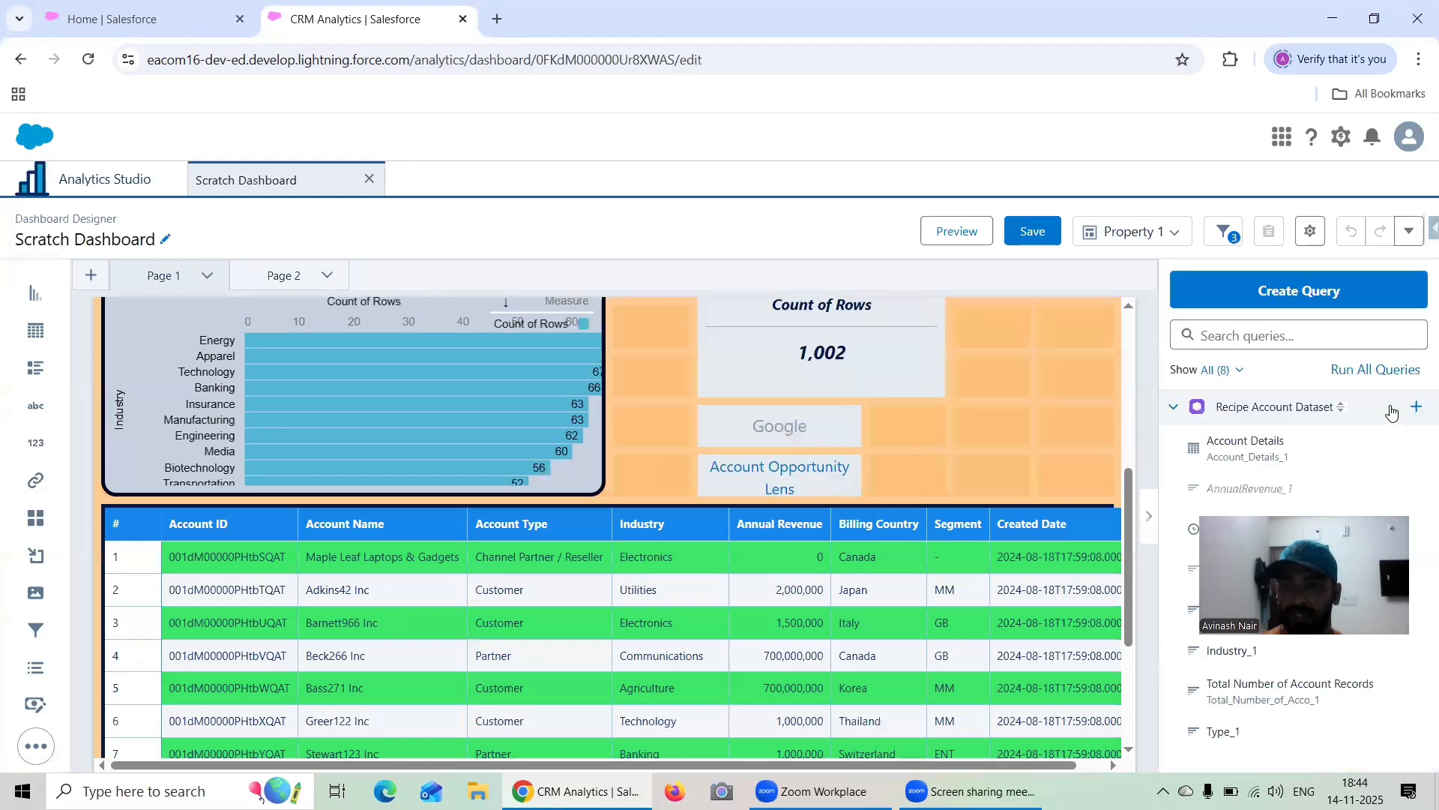
Add a Repeater widget in the empty area below the account table, stretched to the full dashboard width and made taller
{"action": "scroll", "coordinate": [1128, 429], "scroll_direction": "down", "scroll_amount": 3}
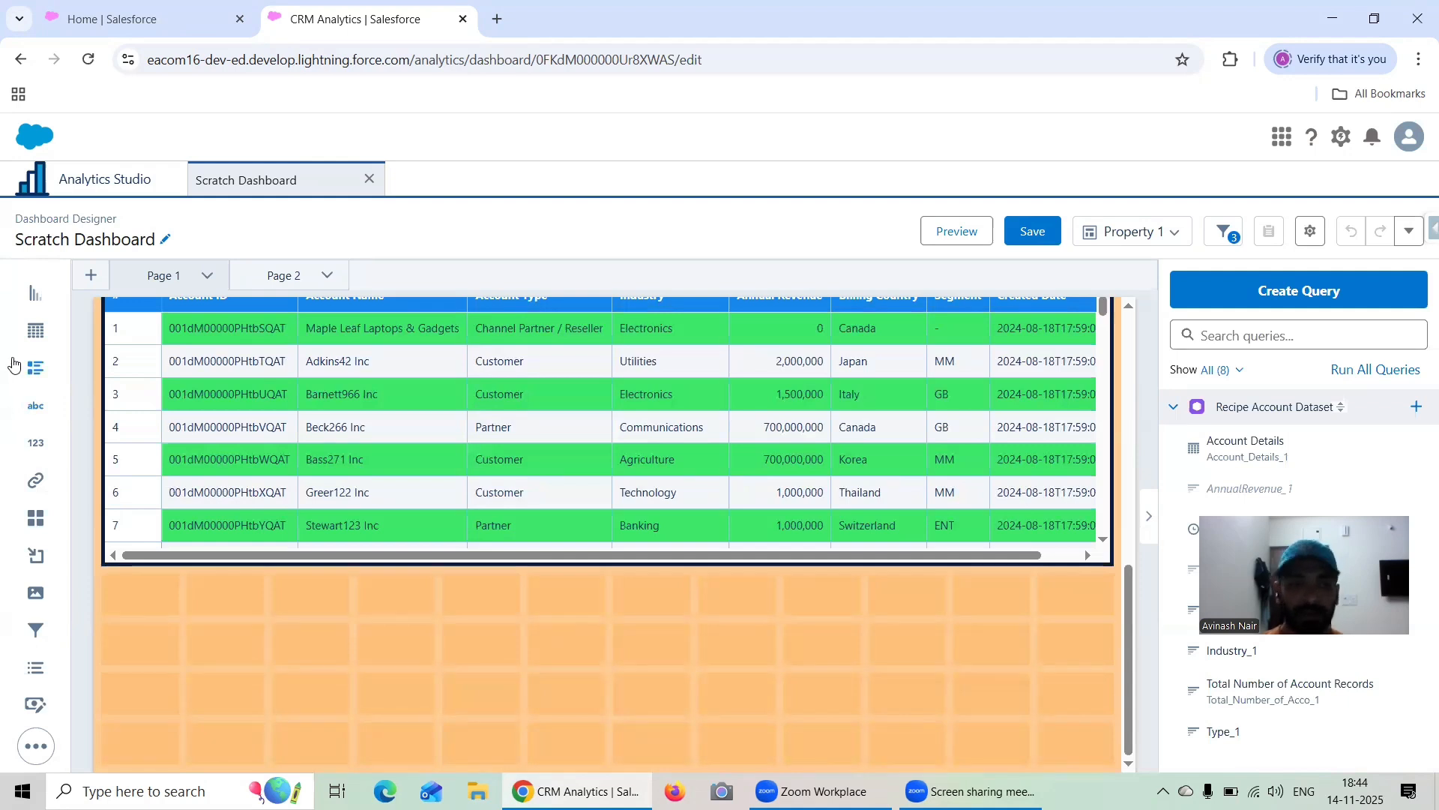
{"action": "left_click_drag", "start_coordinate": [35, 367], "coordinate": [164, 697]}
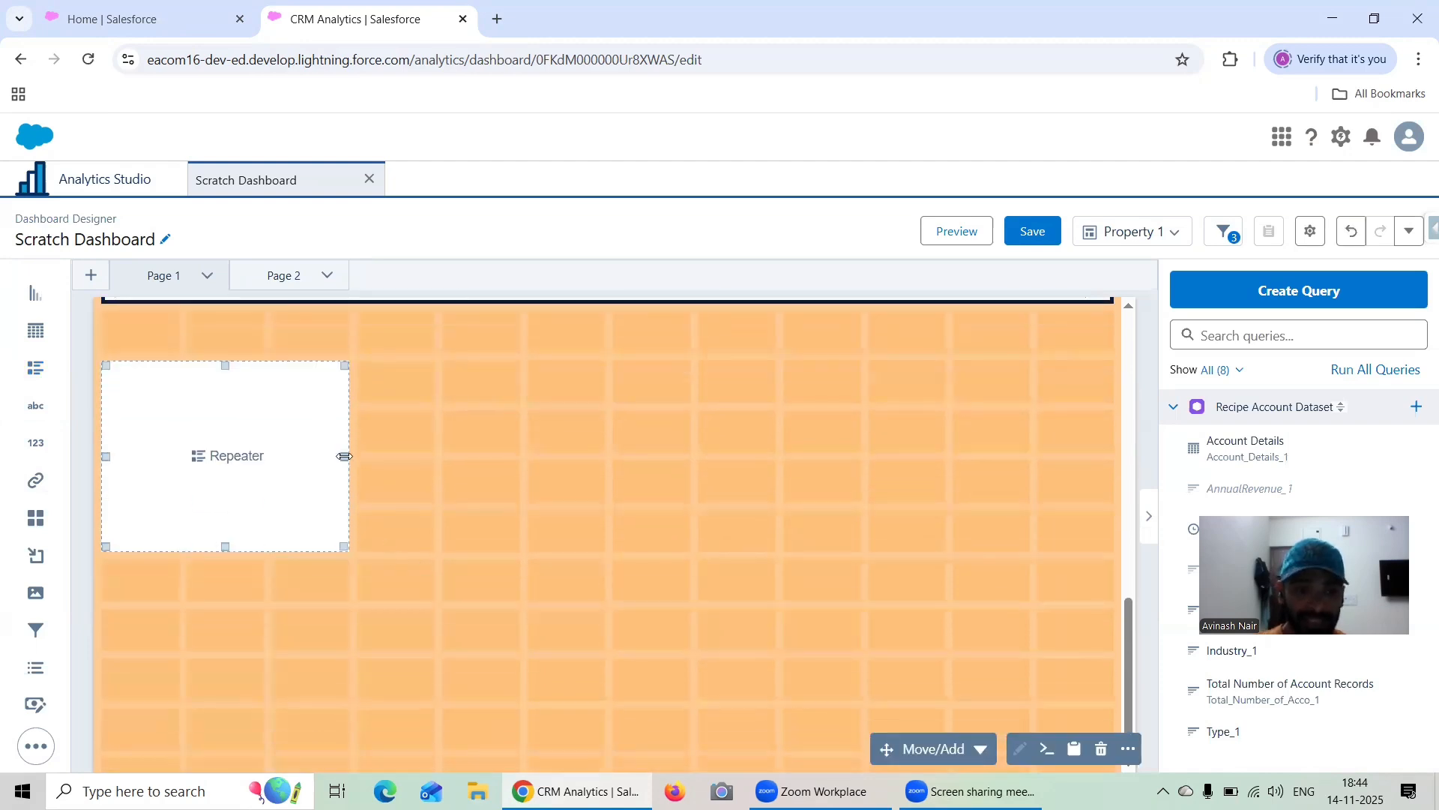
{"action": "left_click_drag", "start_coordinate": [344, 445], "coordinate": [1051, 460]}
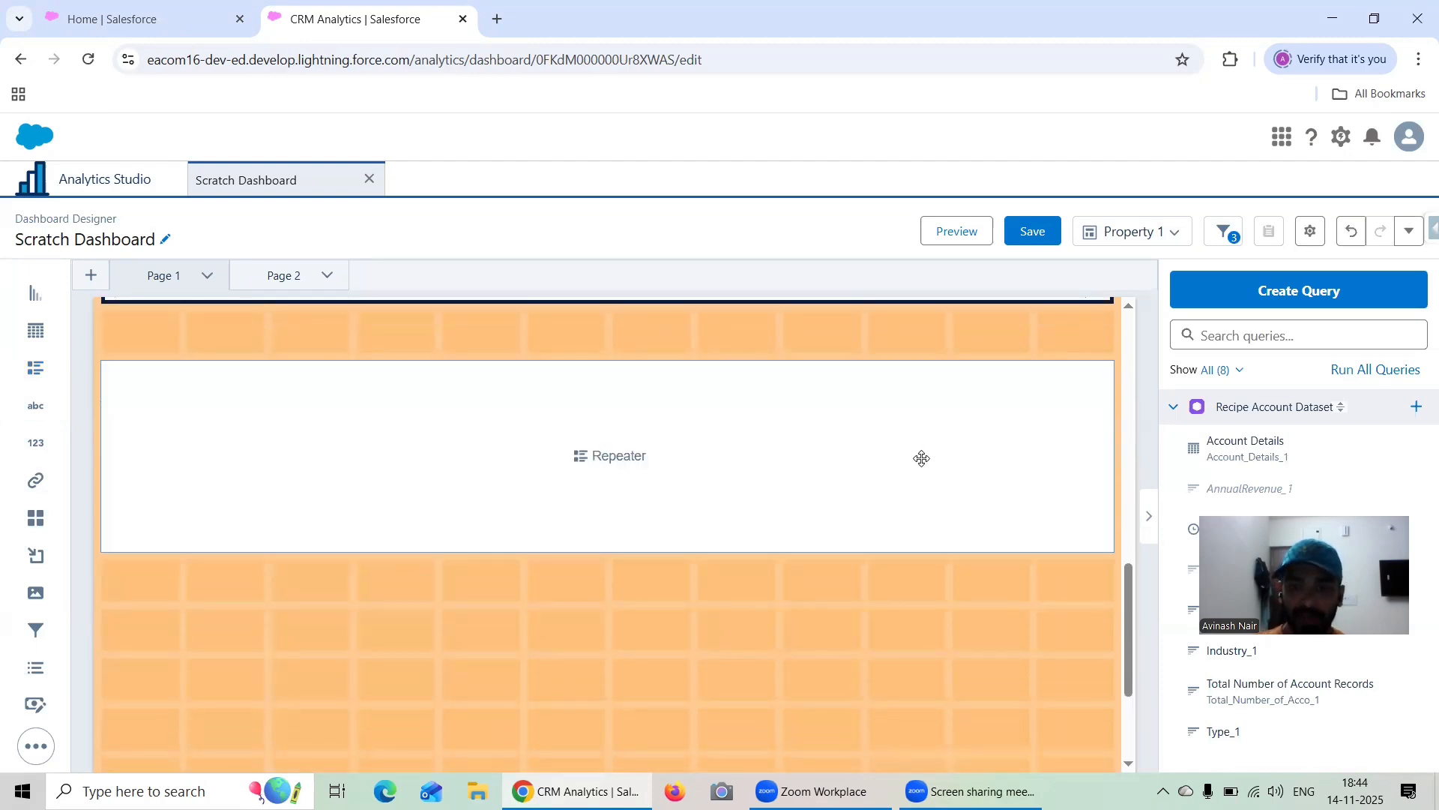
{"action": "left_click_drag", "start_coordinate": [607, 548], "coordinate": [607, 728]}
Start the repeater's query on the Recipe Account Dataset and group its bars by Industry
{"action": "left_click", "coordinate": [632, 568]}
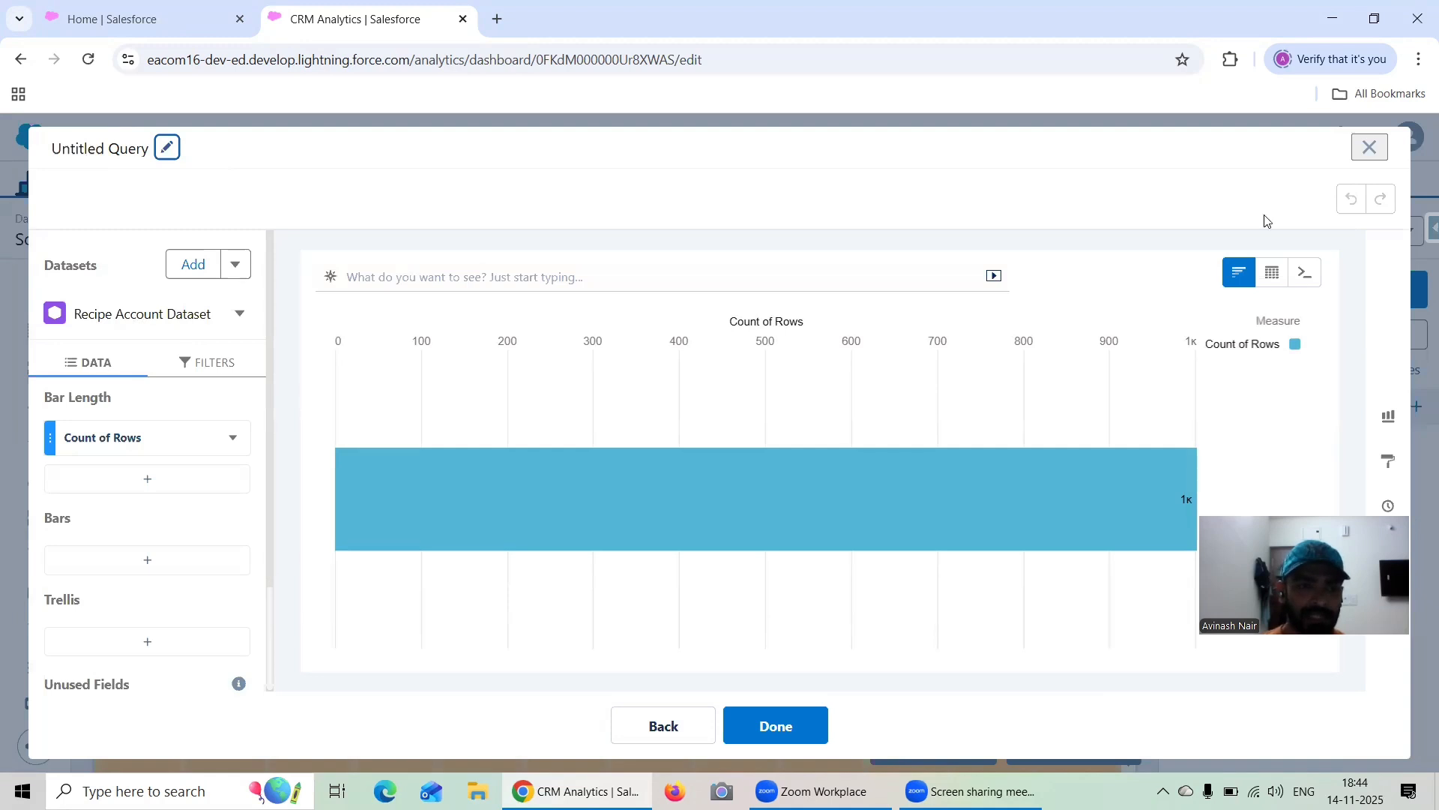
{"action": "left_click", "coordinate": [1366, 149]}
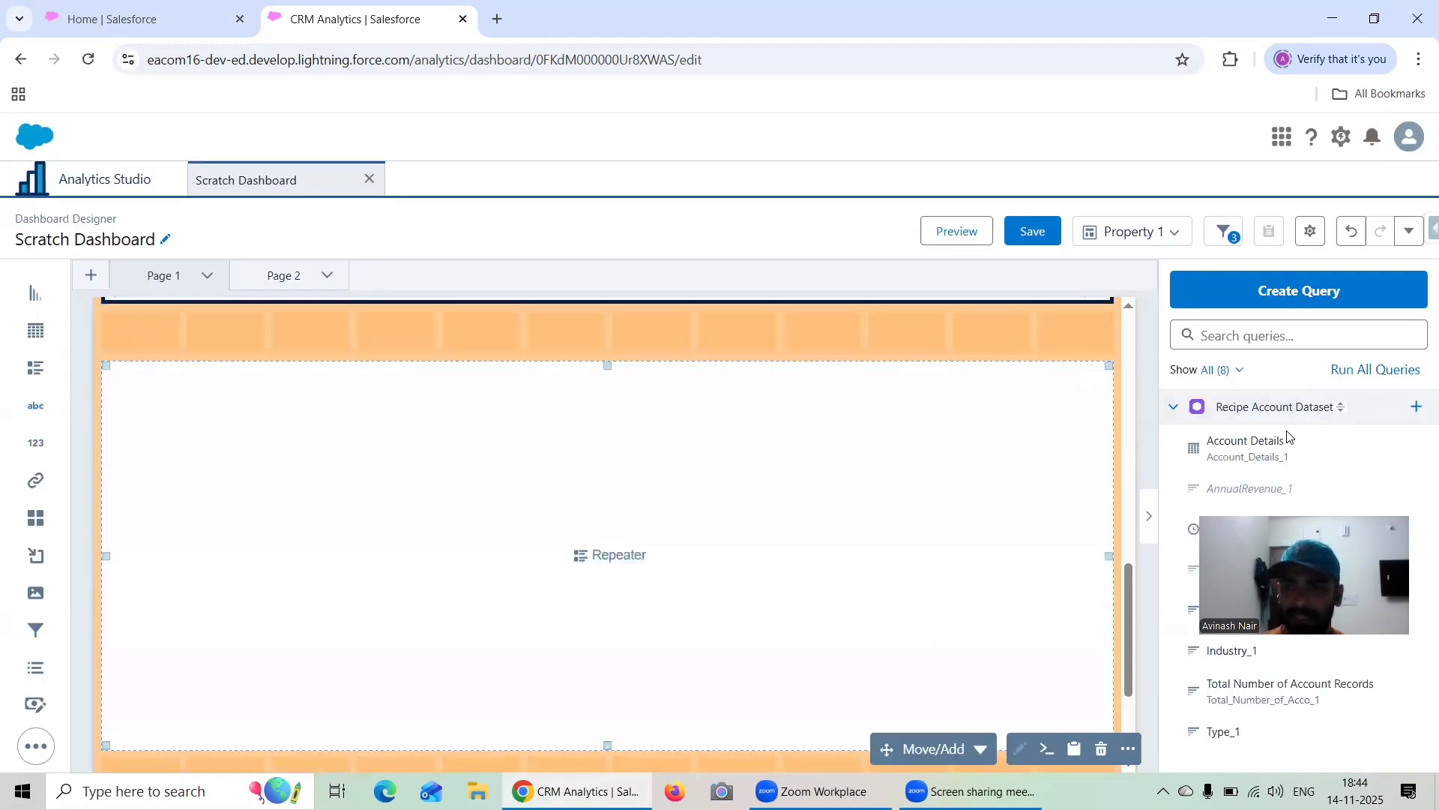
{"action": "double_click", "coordinate": [599, 556]}
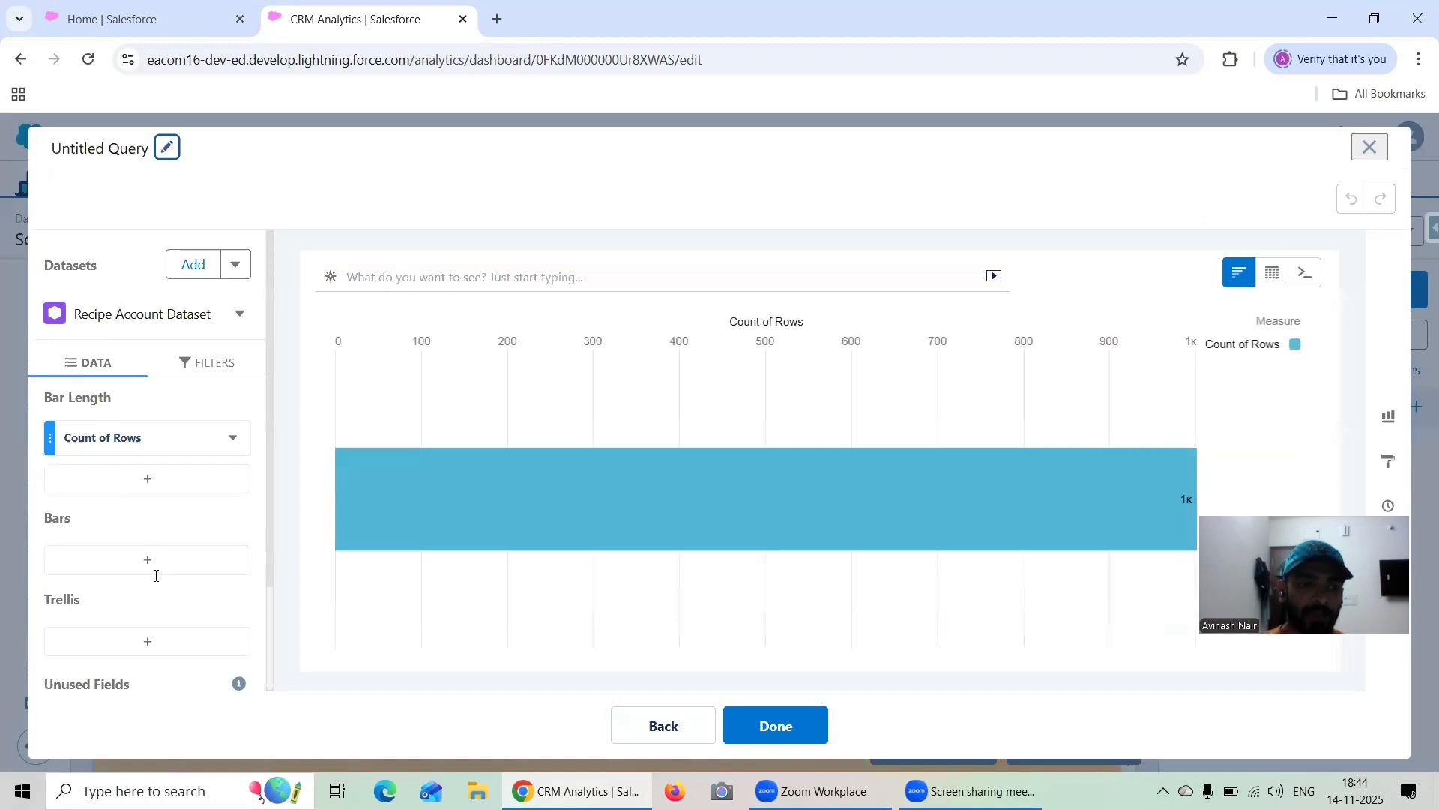
{"action": "left_click", "coordinate": [148, 561]}
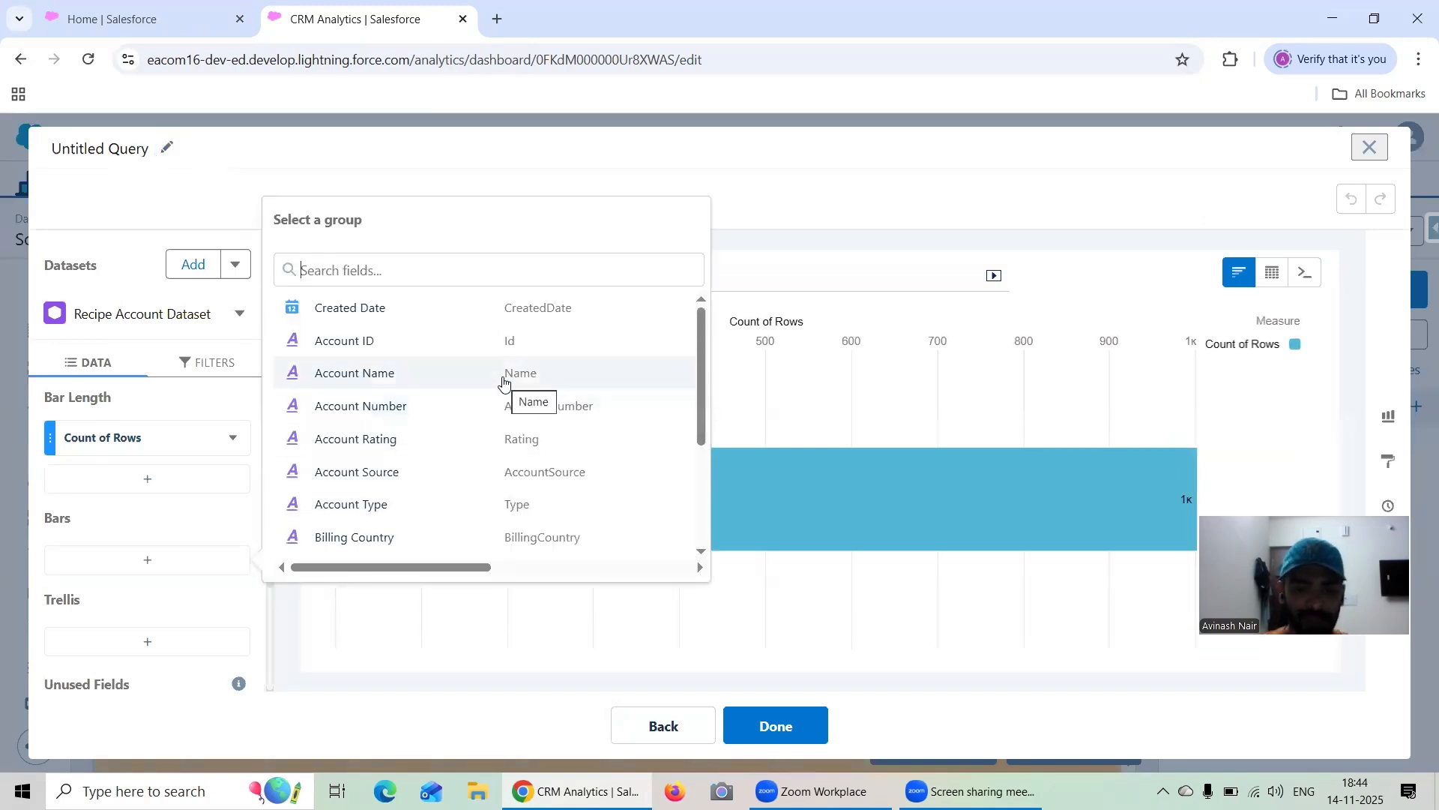
{"action": "type", "text": "Indu"}
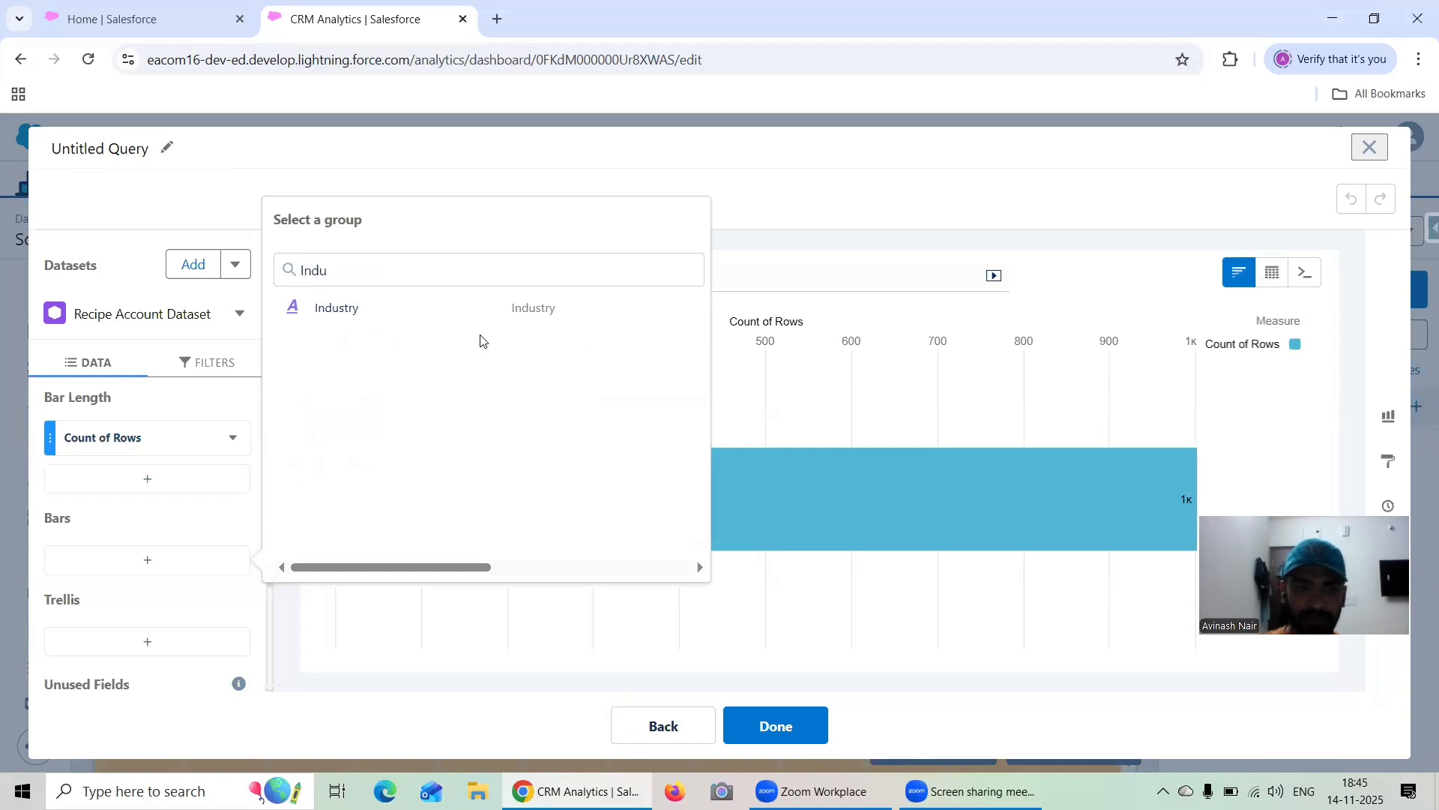
{"action": "left_click", "coordinate": [466, 304]}
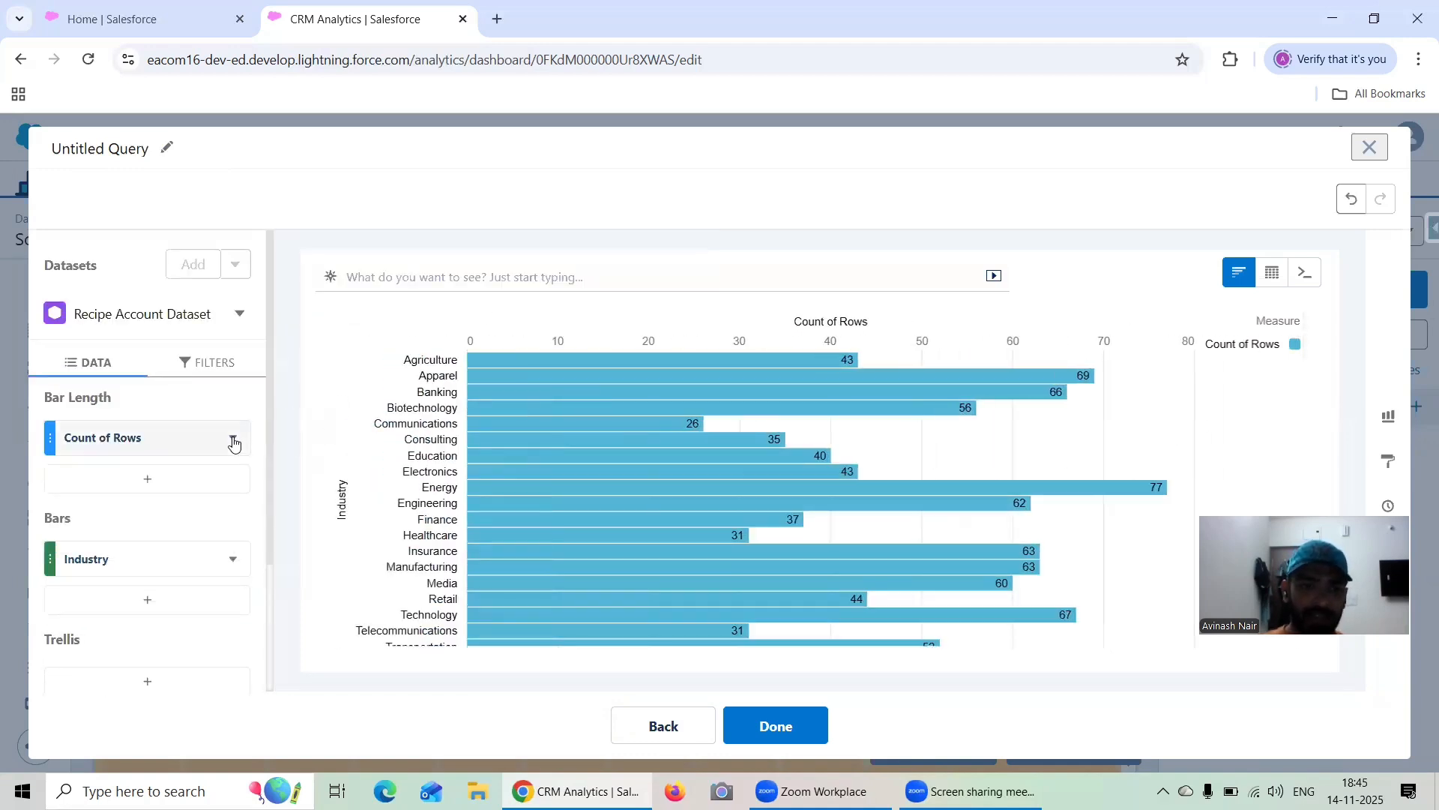
Label the query "Repeater for Industry" and finish it to begin editing the repeater's content
{"action": "left_click", "coordinate": [161, 152]}
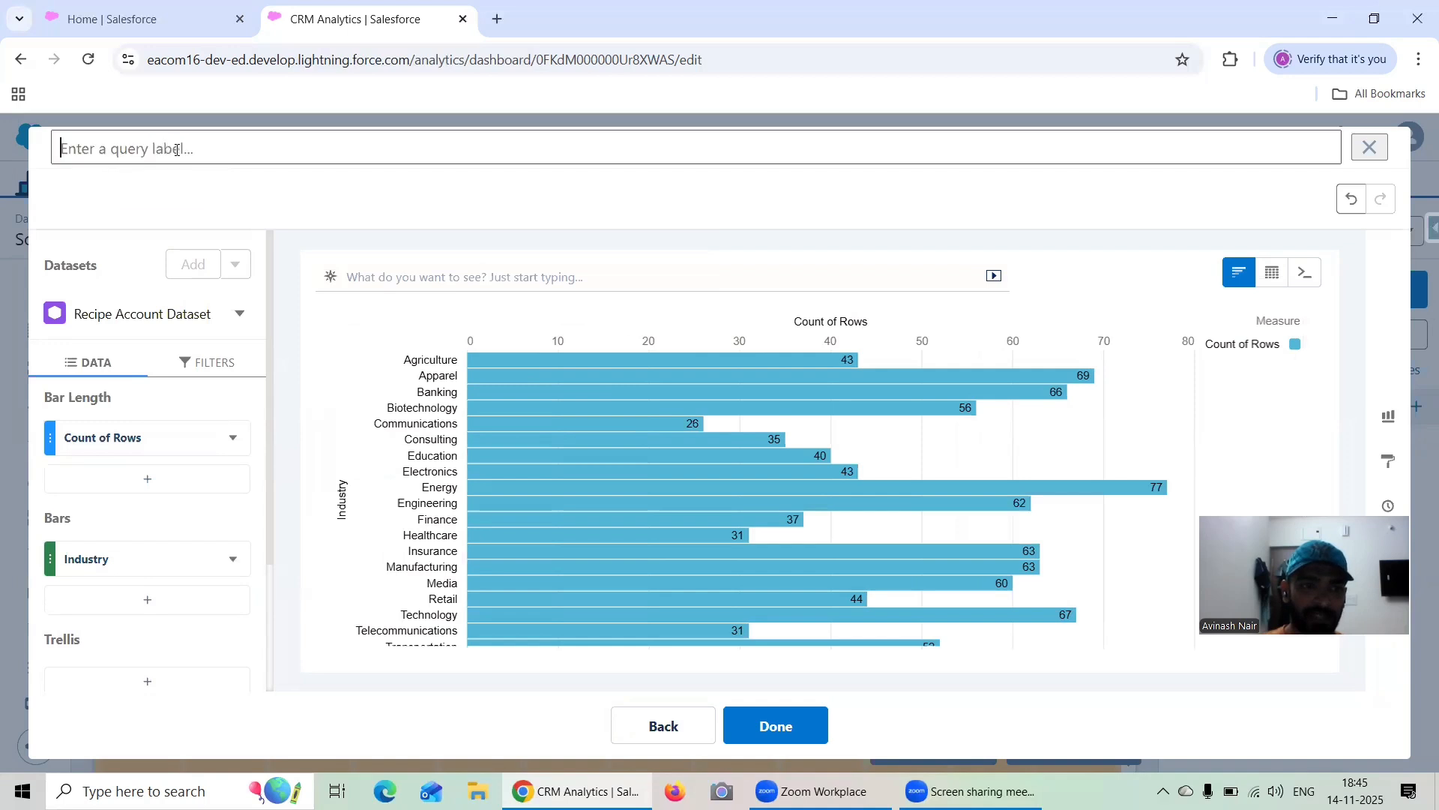
{"action": "type", "text": "Repater f"}
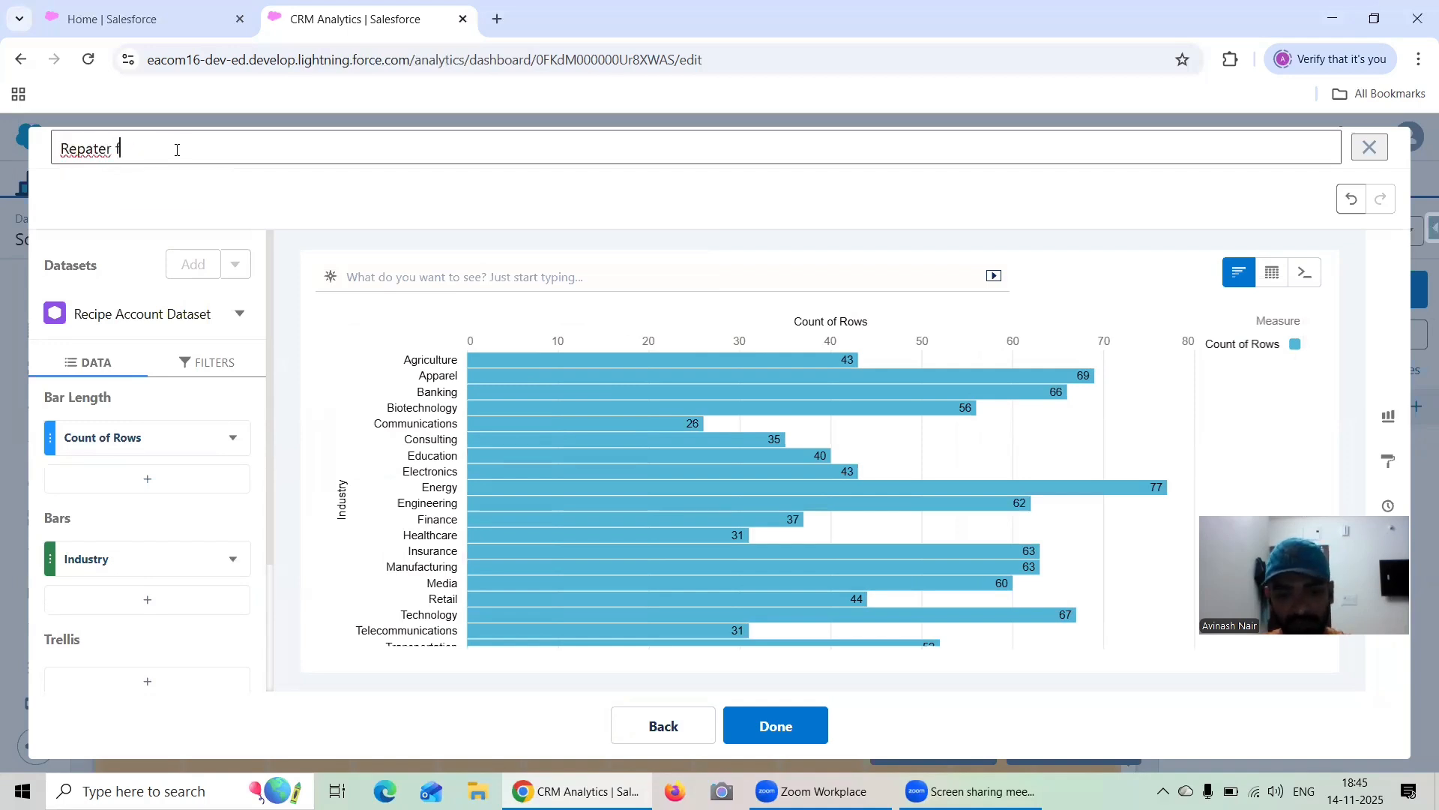
{"action": "type", "text": "or Industry"}
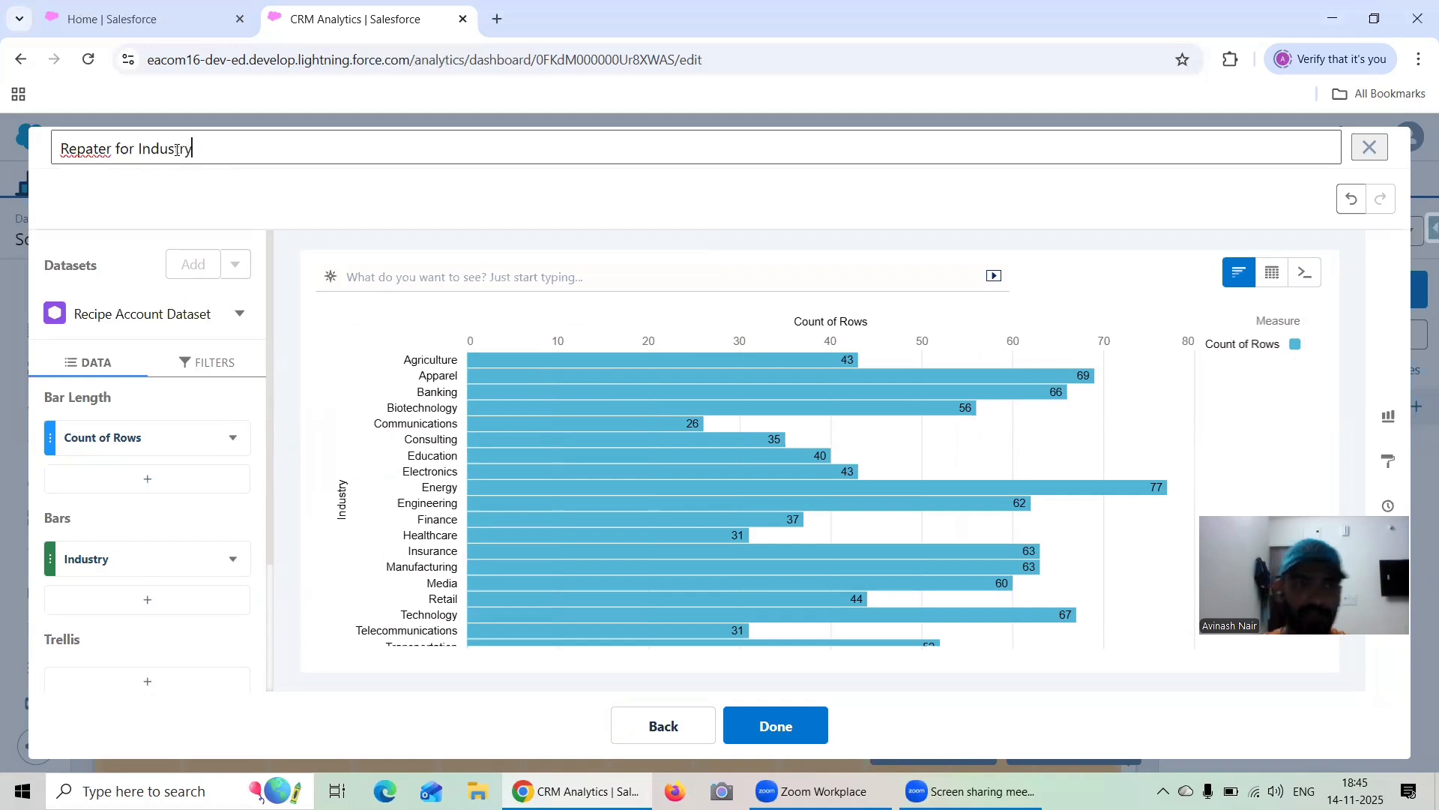
{"action": "left_click", "coordinate": [87, 148]}
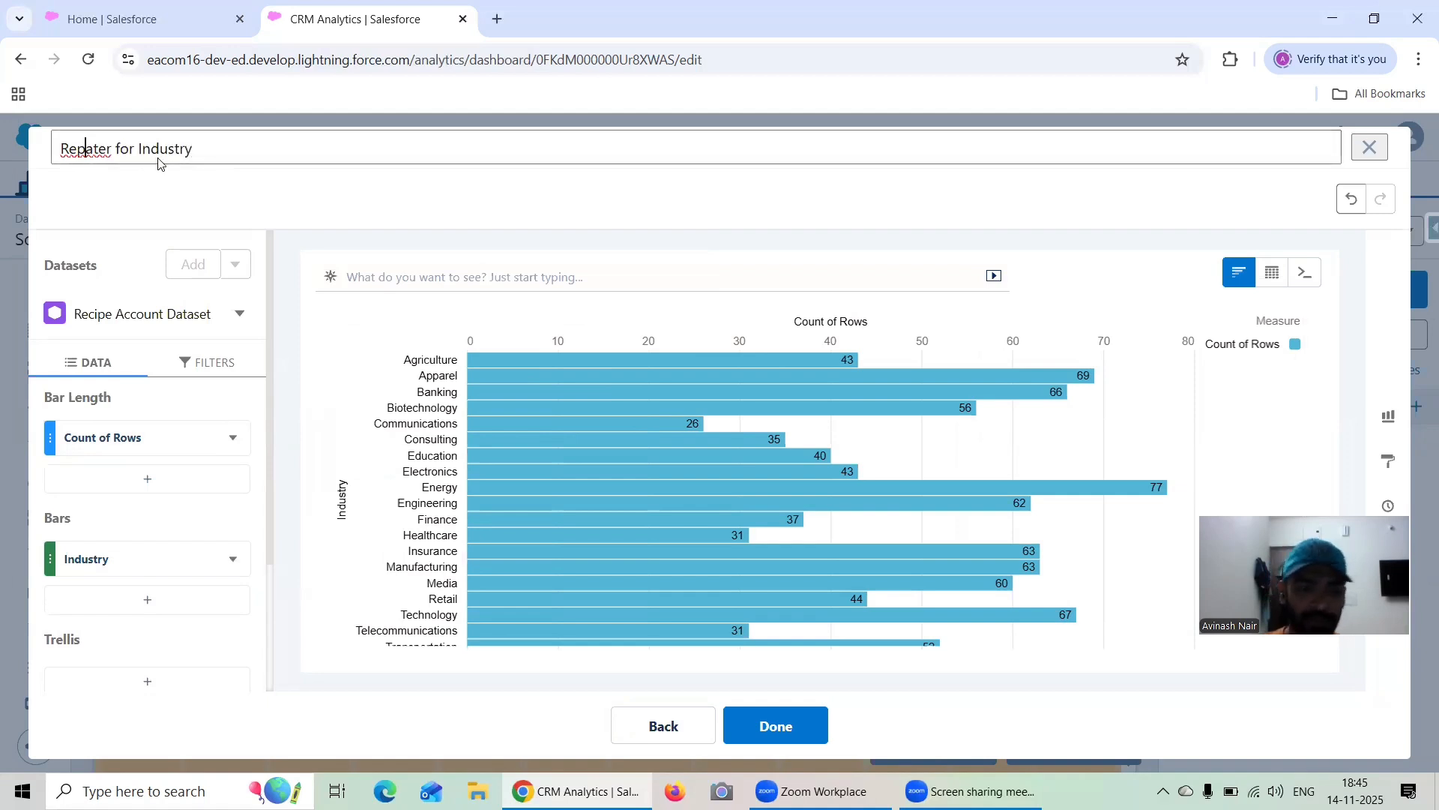
{"action": "type", "text": "e"}
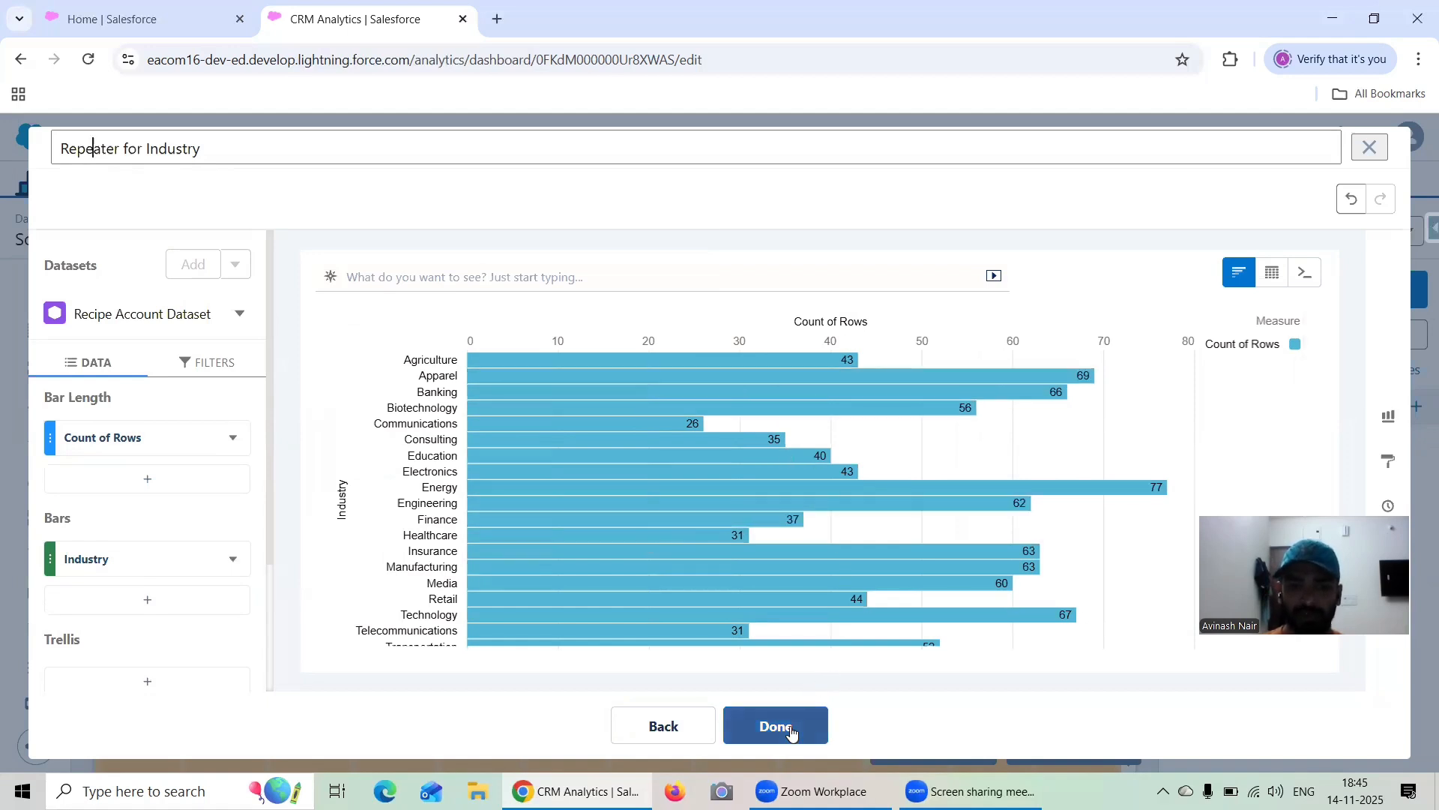
{"action": "left_click", "coordinate": [791, 732]}
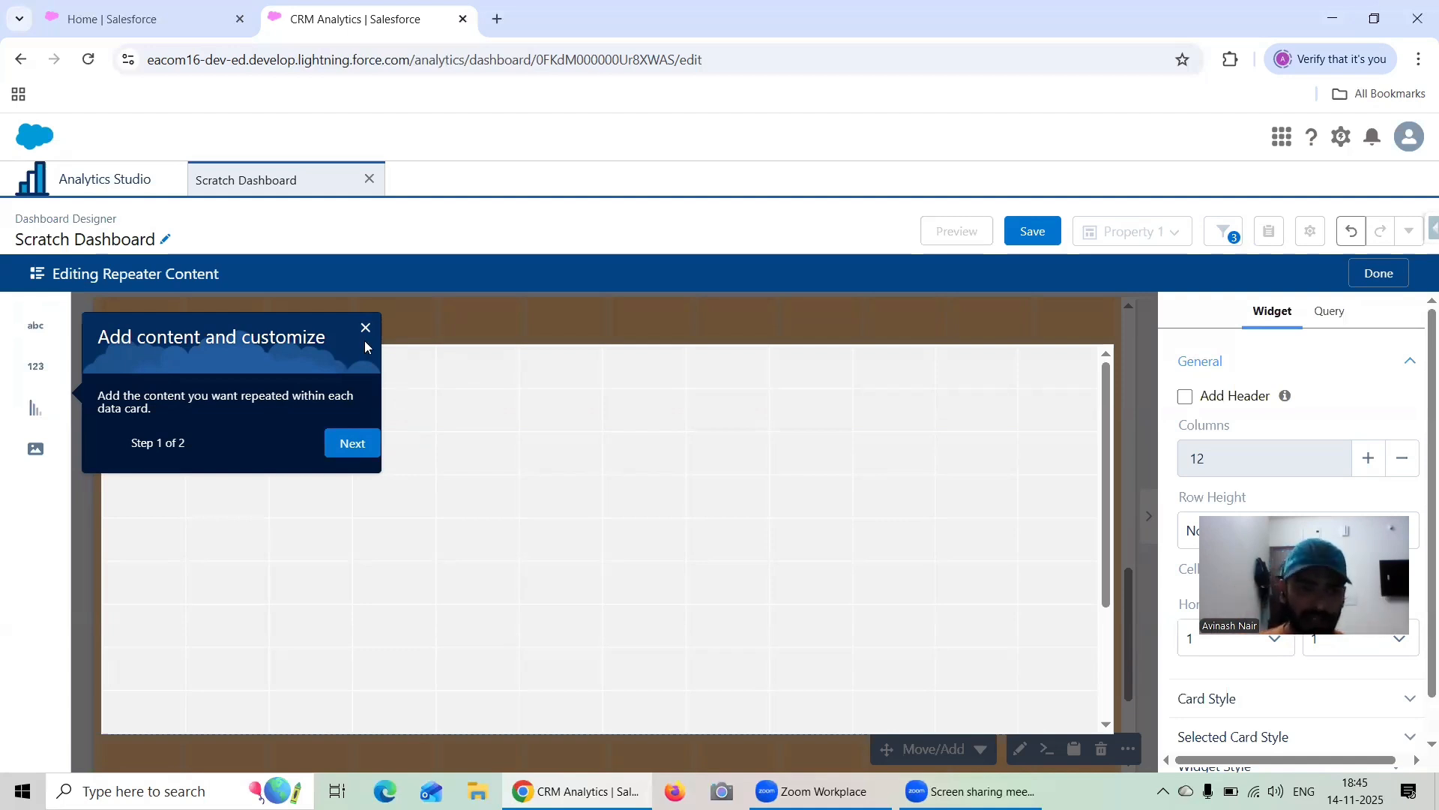
Finish the introductory tour and place a text widget along the upper edge of the repeater card, stretched to its full width
{"action": "left_click", "coordinate": [352, 444]}
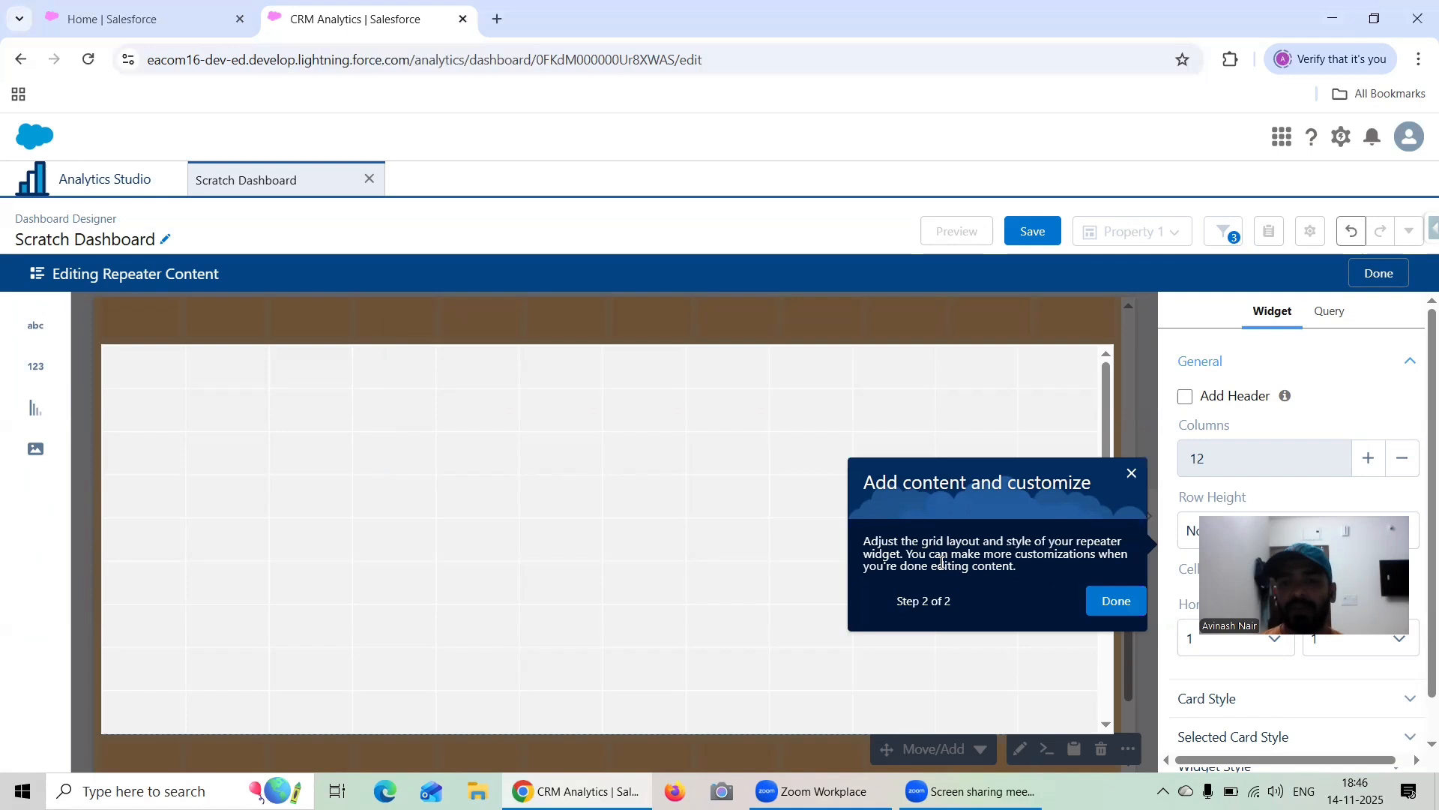
{"action": "left_click", "coordinate": [1121, 604]}
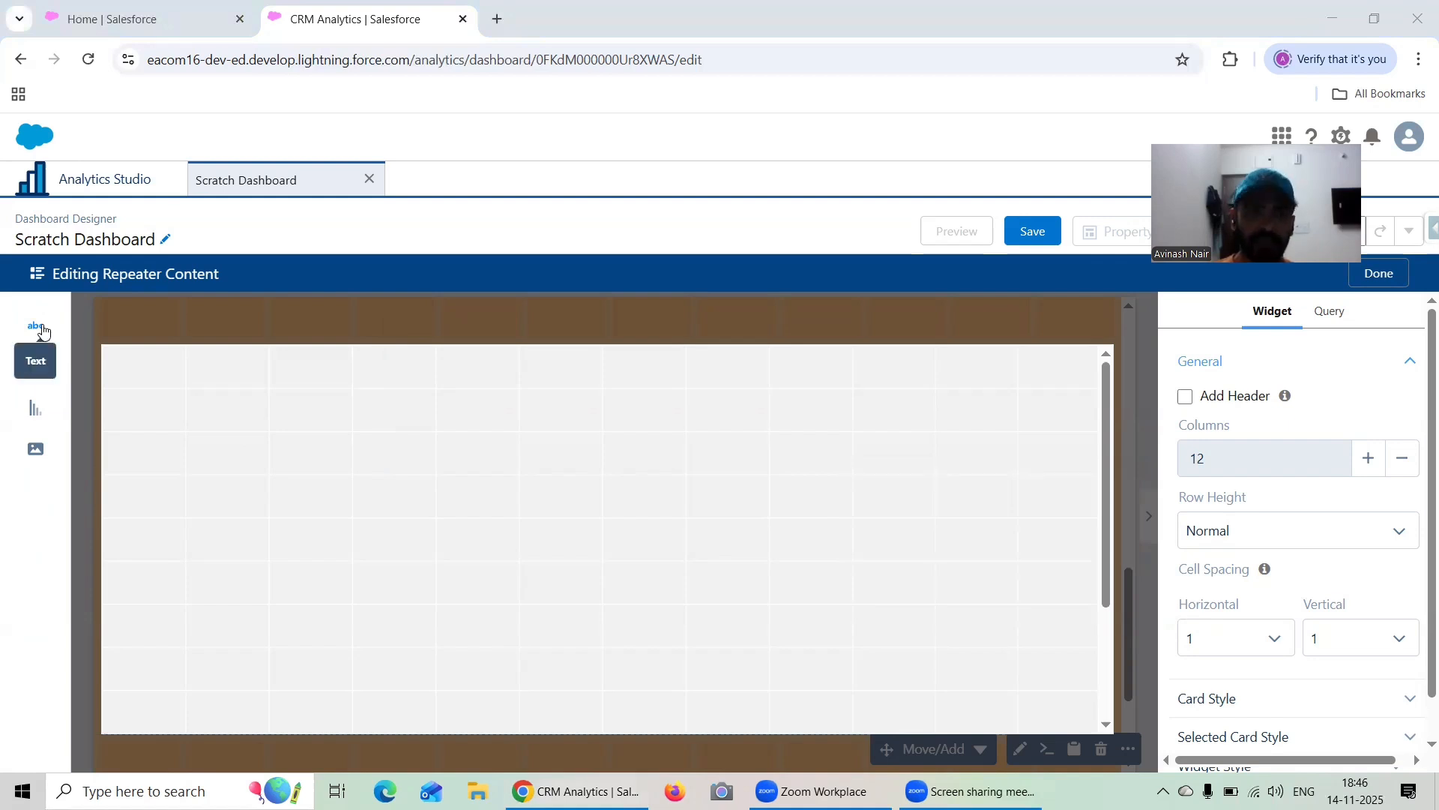
{"action": "left_click_drag", "start_coordinate": [42, 330], "coordinate": [171, 385]}
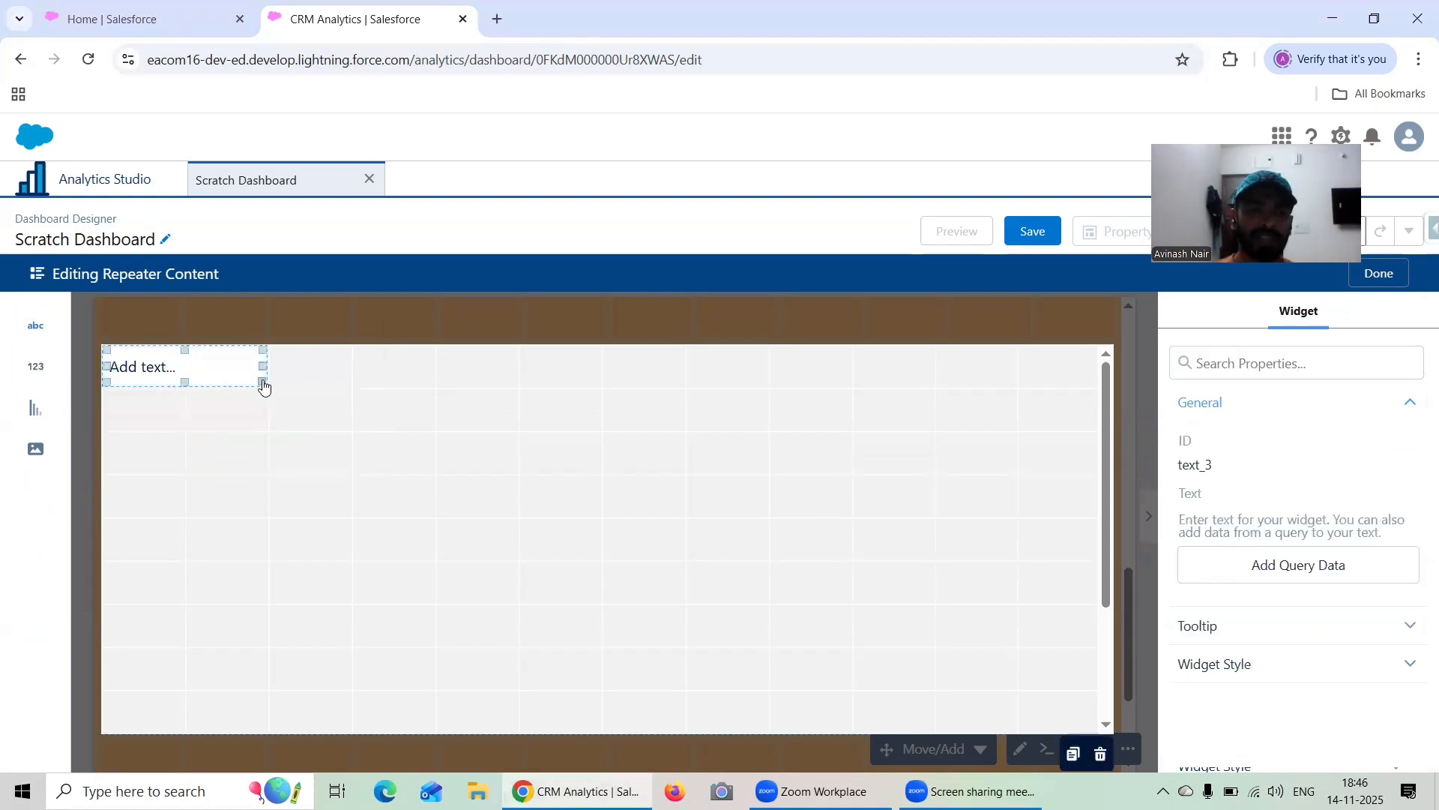
{"action": "left_click_drag", "start_coordinate": [263, 378], "coordinate": [1102, 387]}
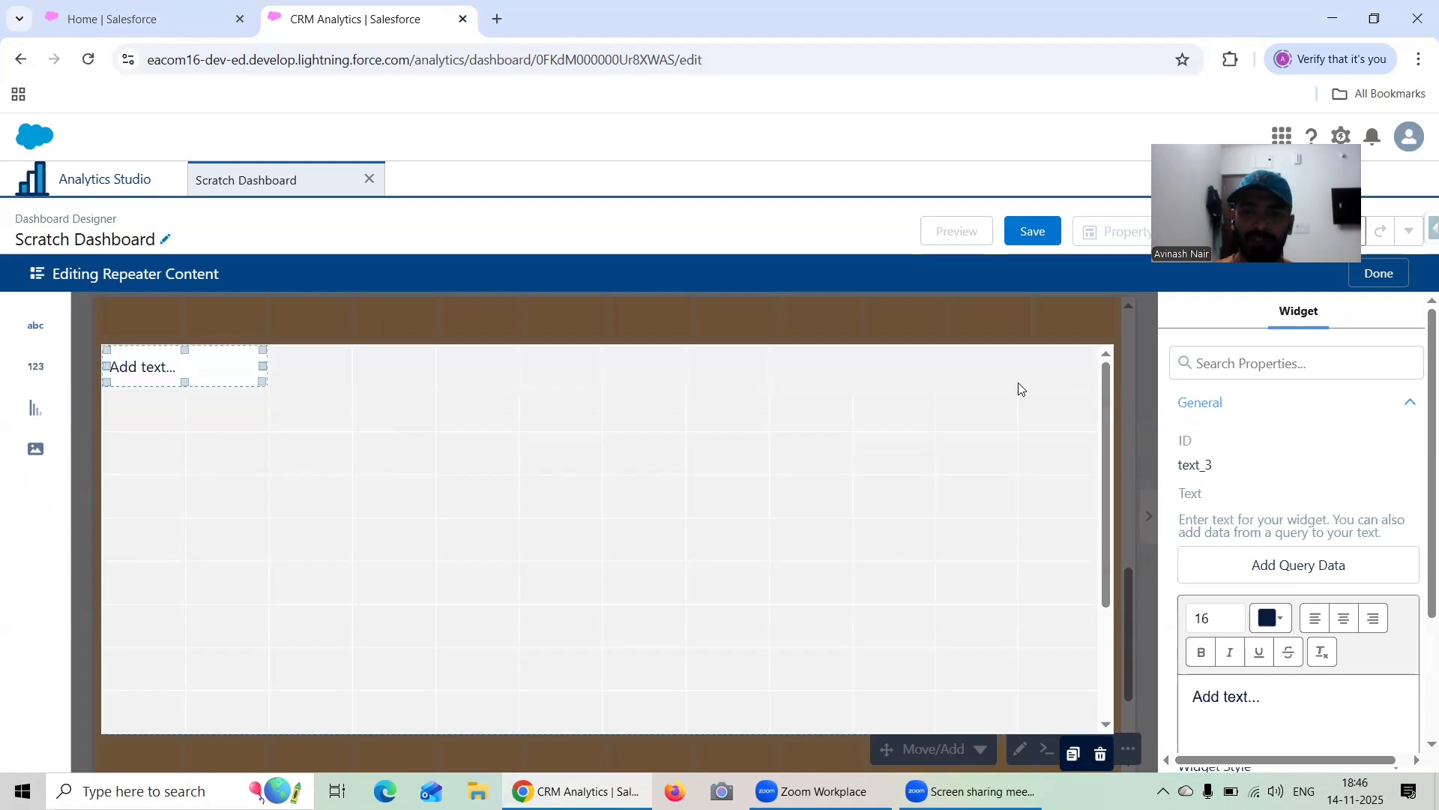
{"action": "left_click_drag", "start_coordinate": [262, 366], "coordinate": [1076, 376]}
{"action": "left_click", "coordinate": [1016, 373]}
{"action": "scroll", "coordinate": [1326, 548], "scroll_direction": "down", "scroll_amount": 3}
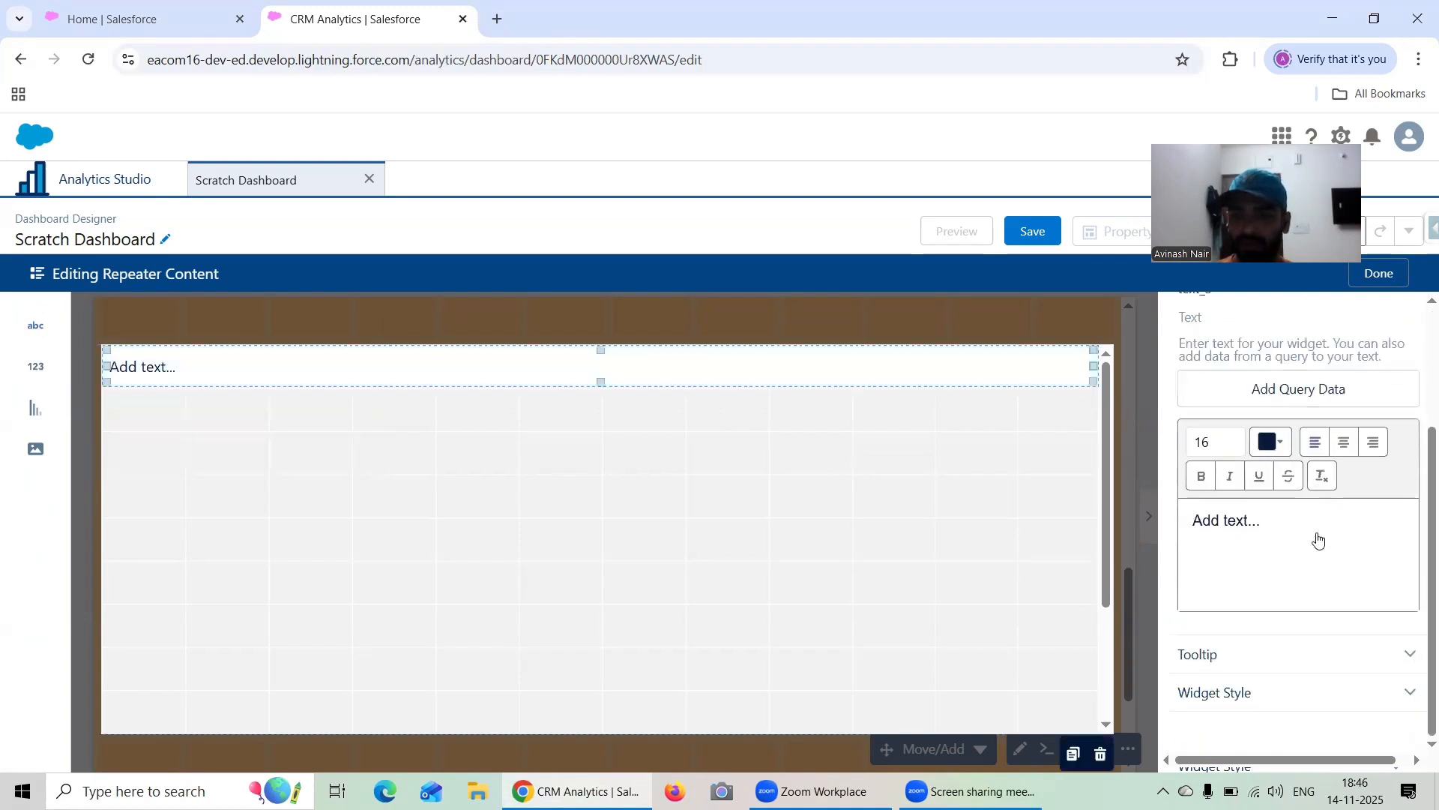
{"action": "scroll", "coordinate": [1316, 523], "scroll_direction": "up", "scroll_amount": 3}
{"action": "left_click", "coordinate": [1303, 562]}
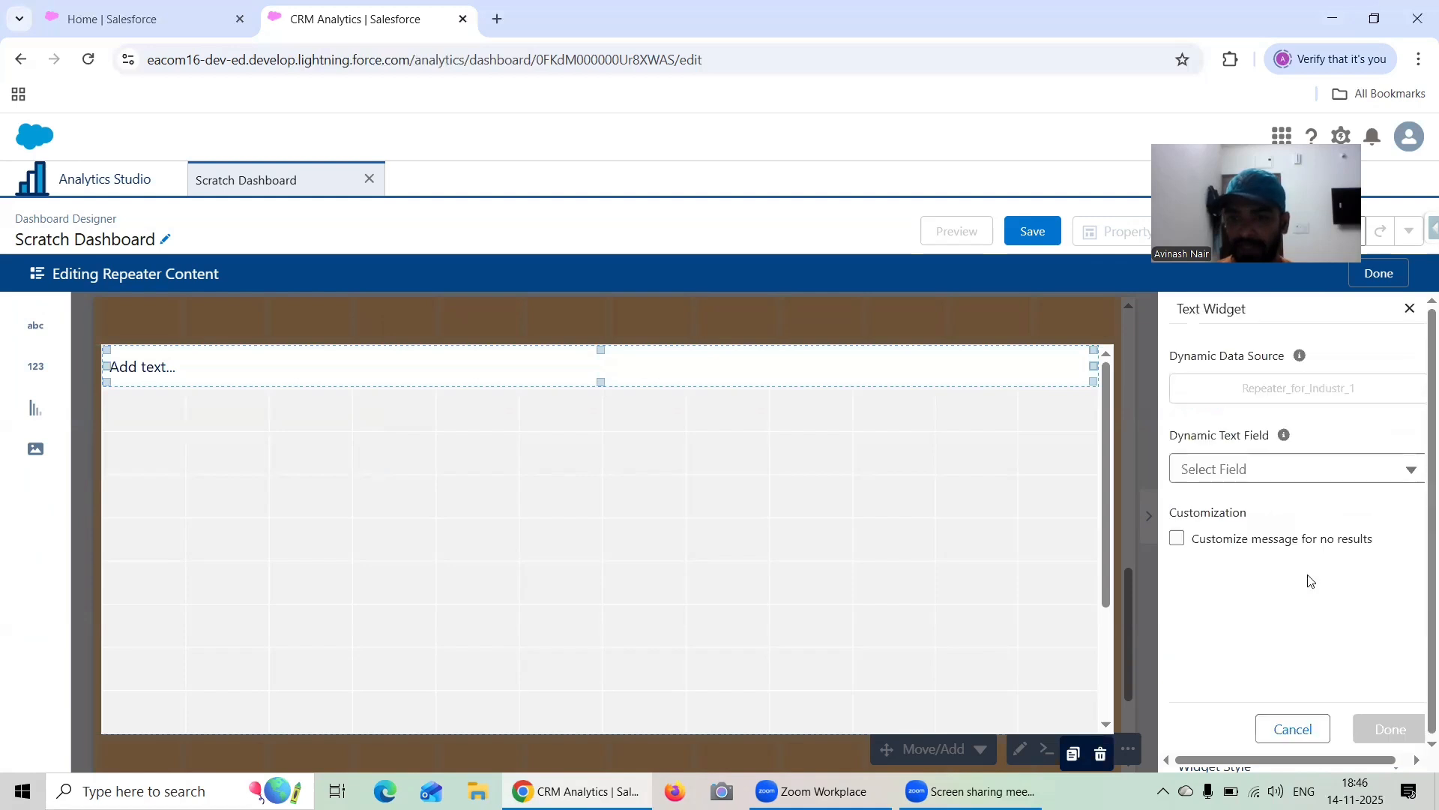
{"action": "left_click", "coordinate": [1206, 468]}
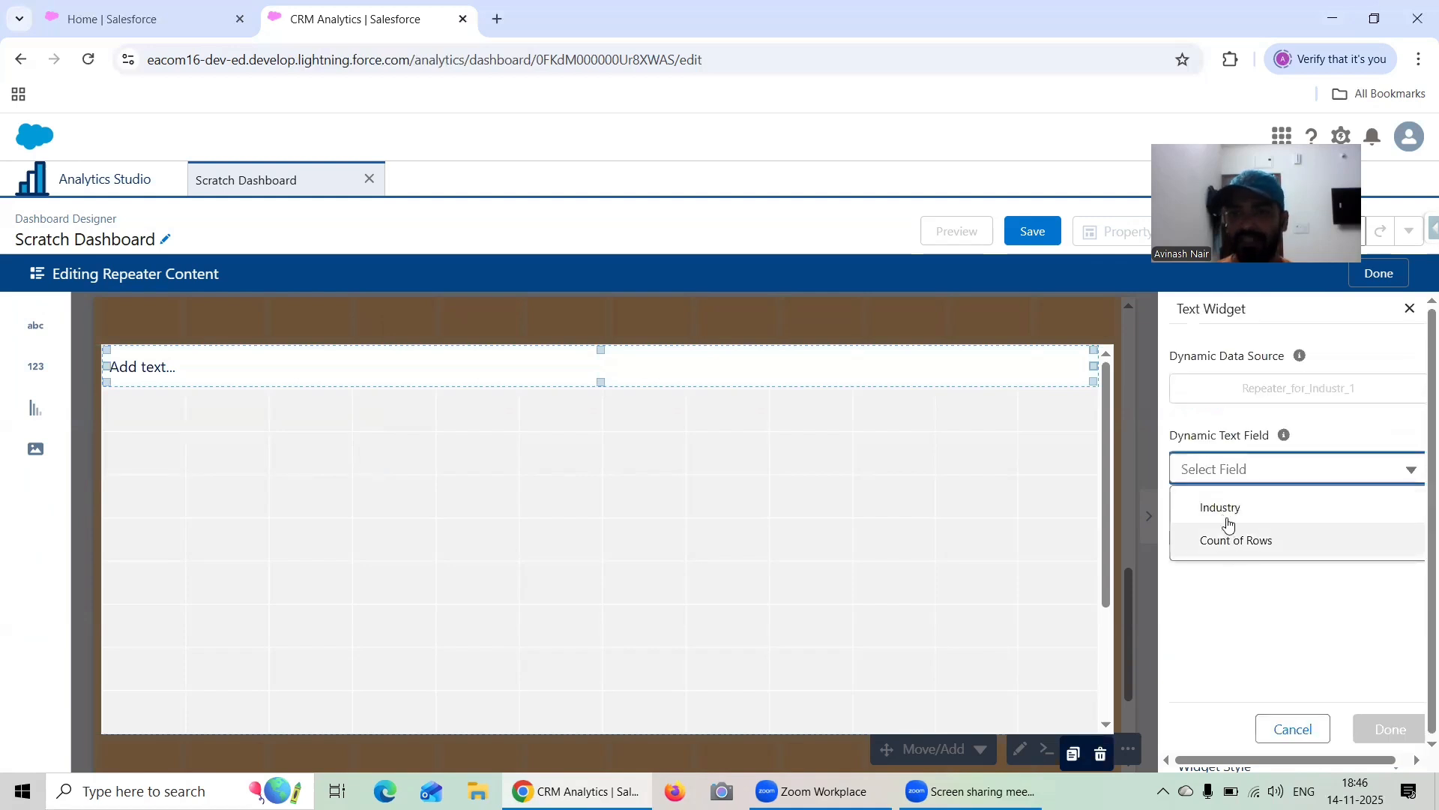
{"action": "left_click", "coordinate": [1226, 517]}
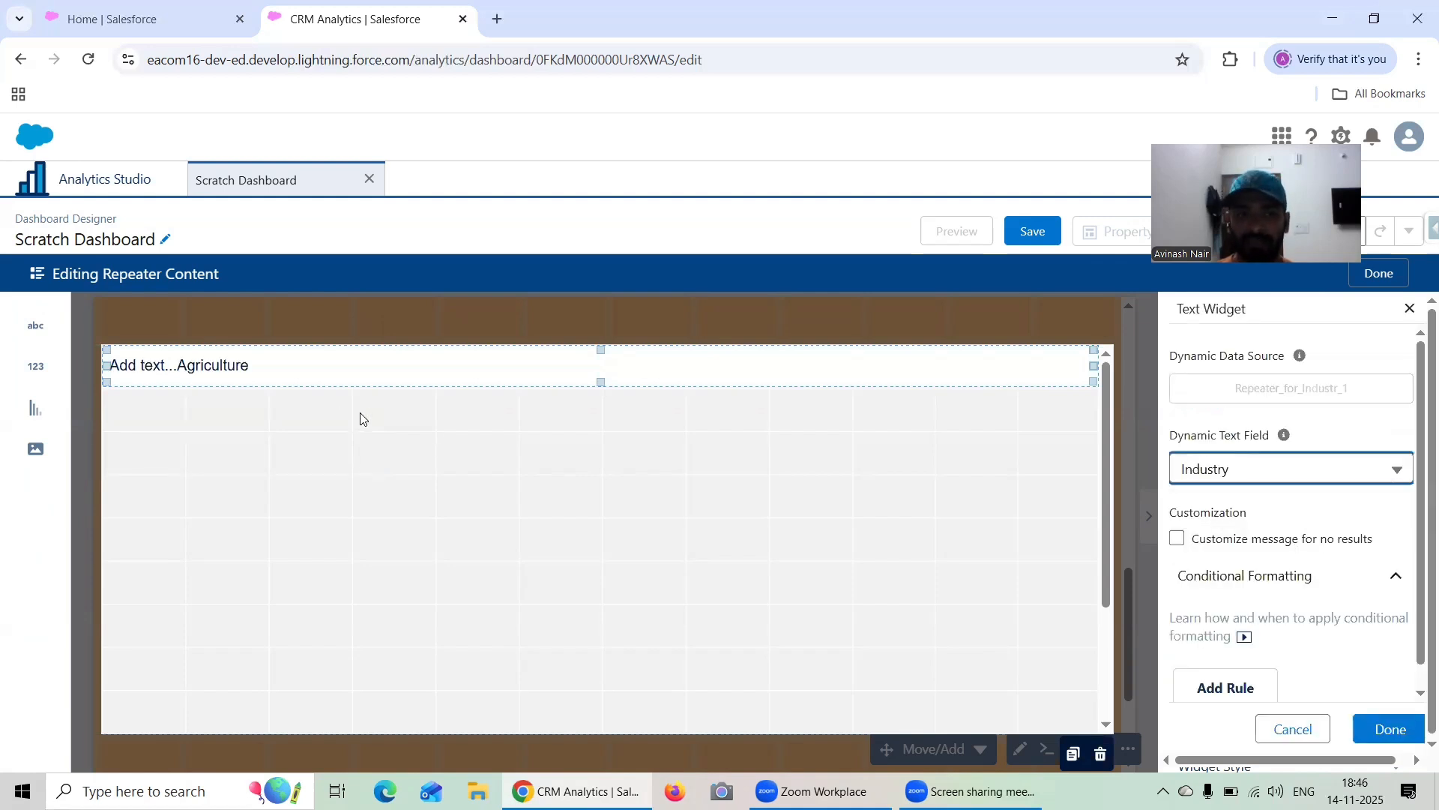
{"action": "scroll", "coordinate": [1324, 612], "scroll_direction": "down", "scroll_amount": 1}
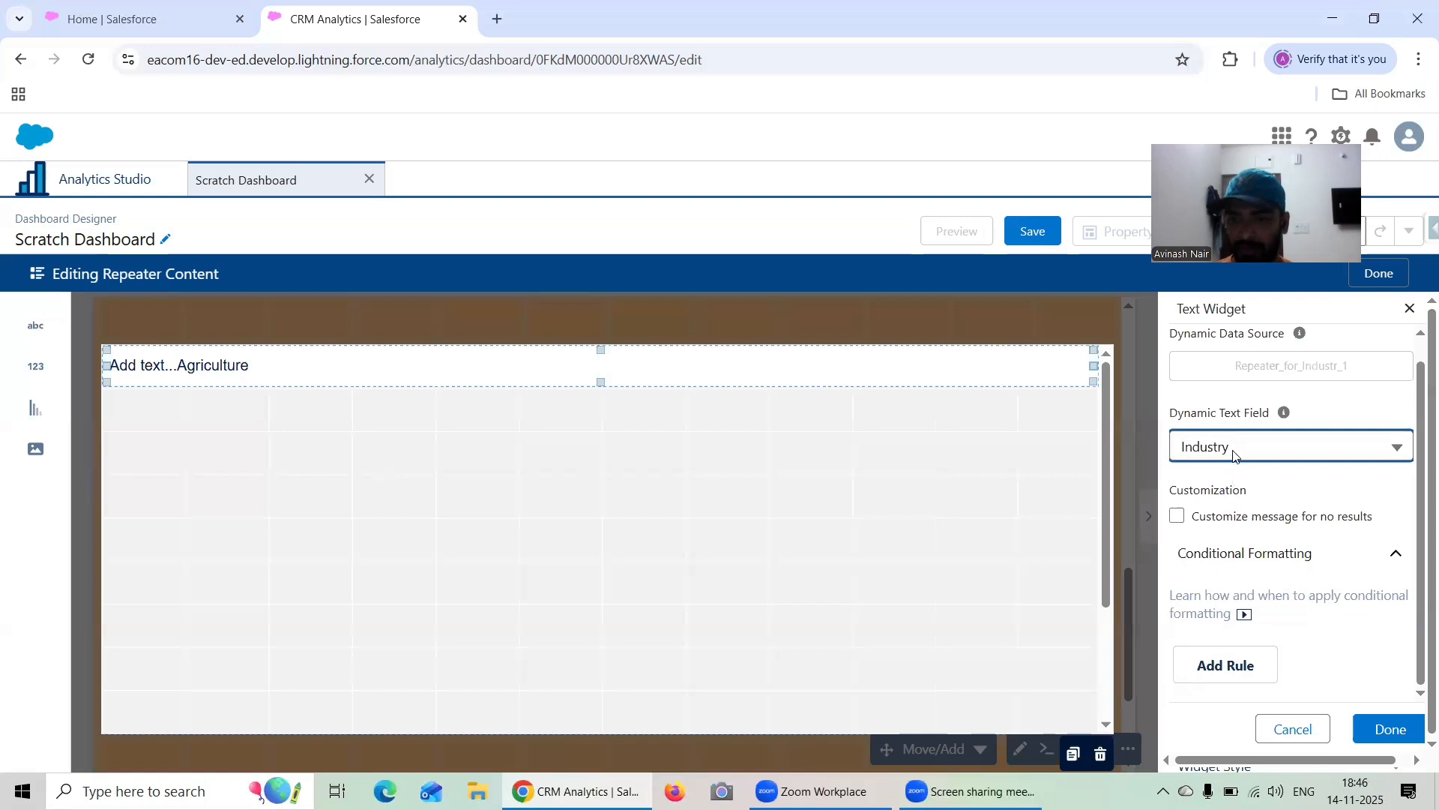
{"action": "scroll", "coordinate": [1248, 520], "scroll_direction": "up", "scroll_amount": 1}
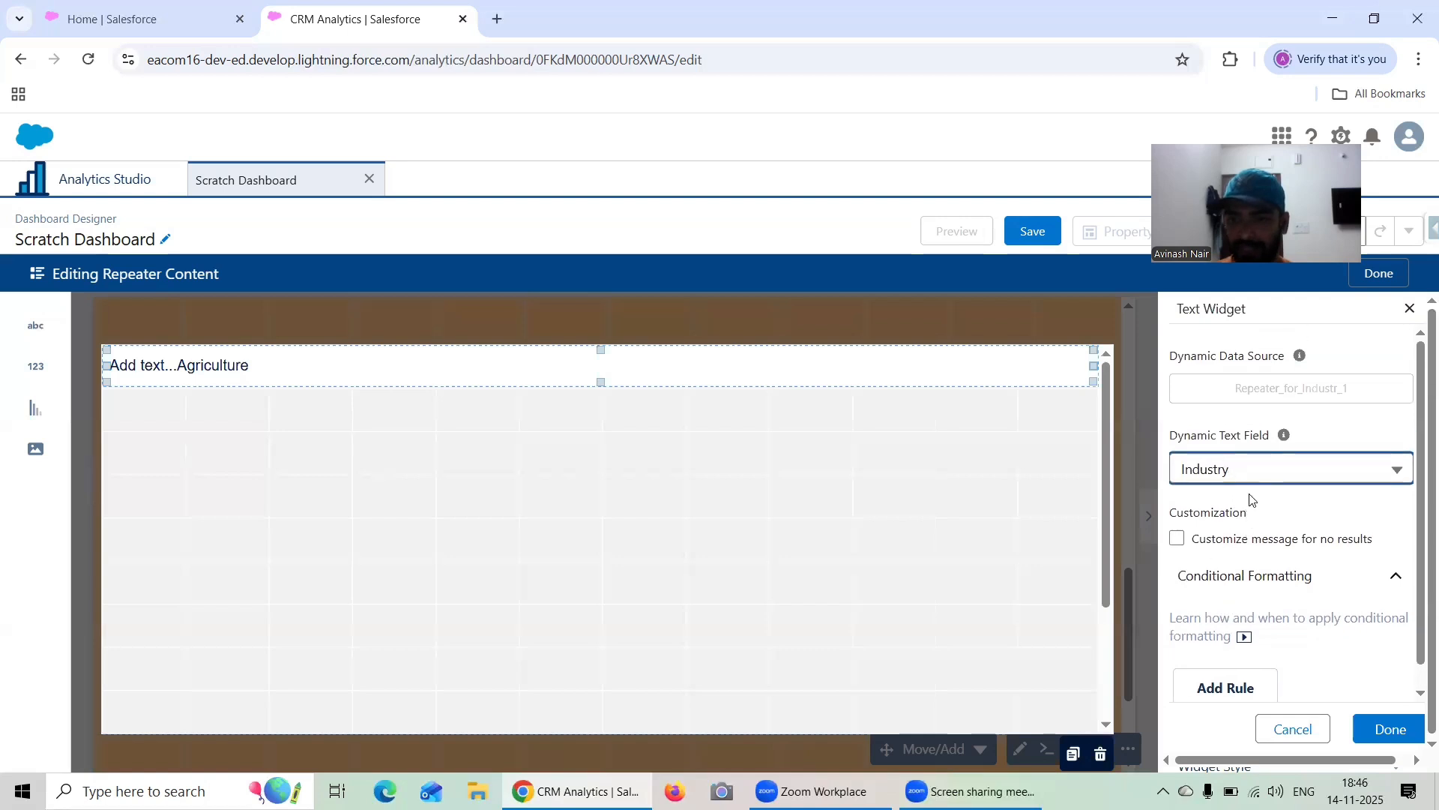
{"action": "scroll", "coordinate": [1274, 637], "scroll_direction": "down", "scroll_amount": 1}
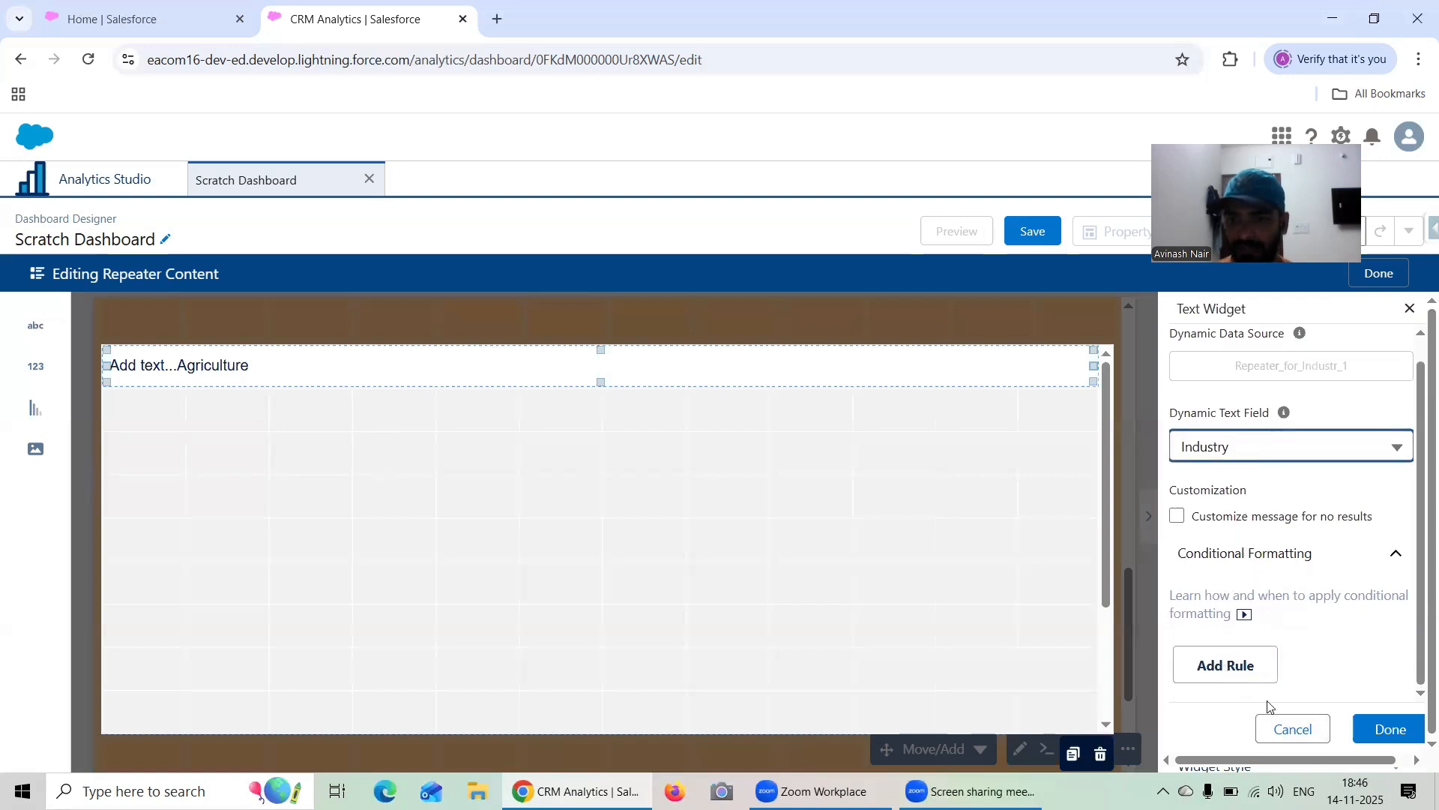
{"action": "left_click", "coordinate": [1288, 731]}
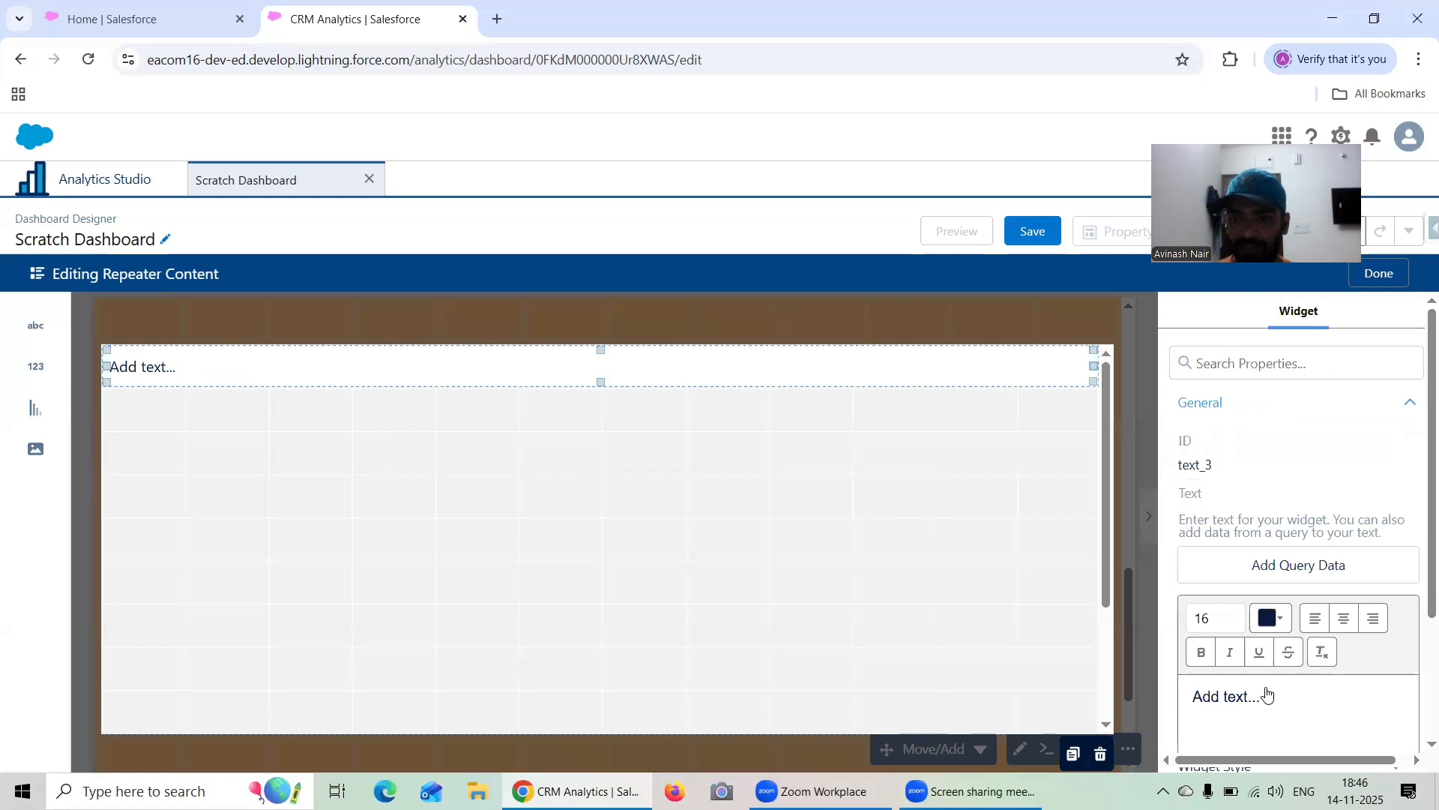
Replace the text widget's placeholder with the Industry field as dynamic query text and center it
{"action": "left_click_drag", "start_coordinate": [1286, 701], "coordinate": [1162, 691]}
{"action": "key", "text": "BackSpace"}
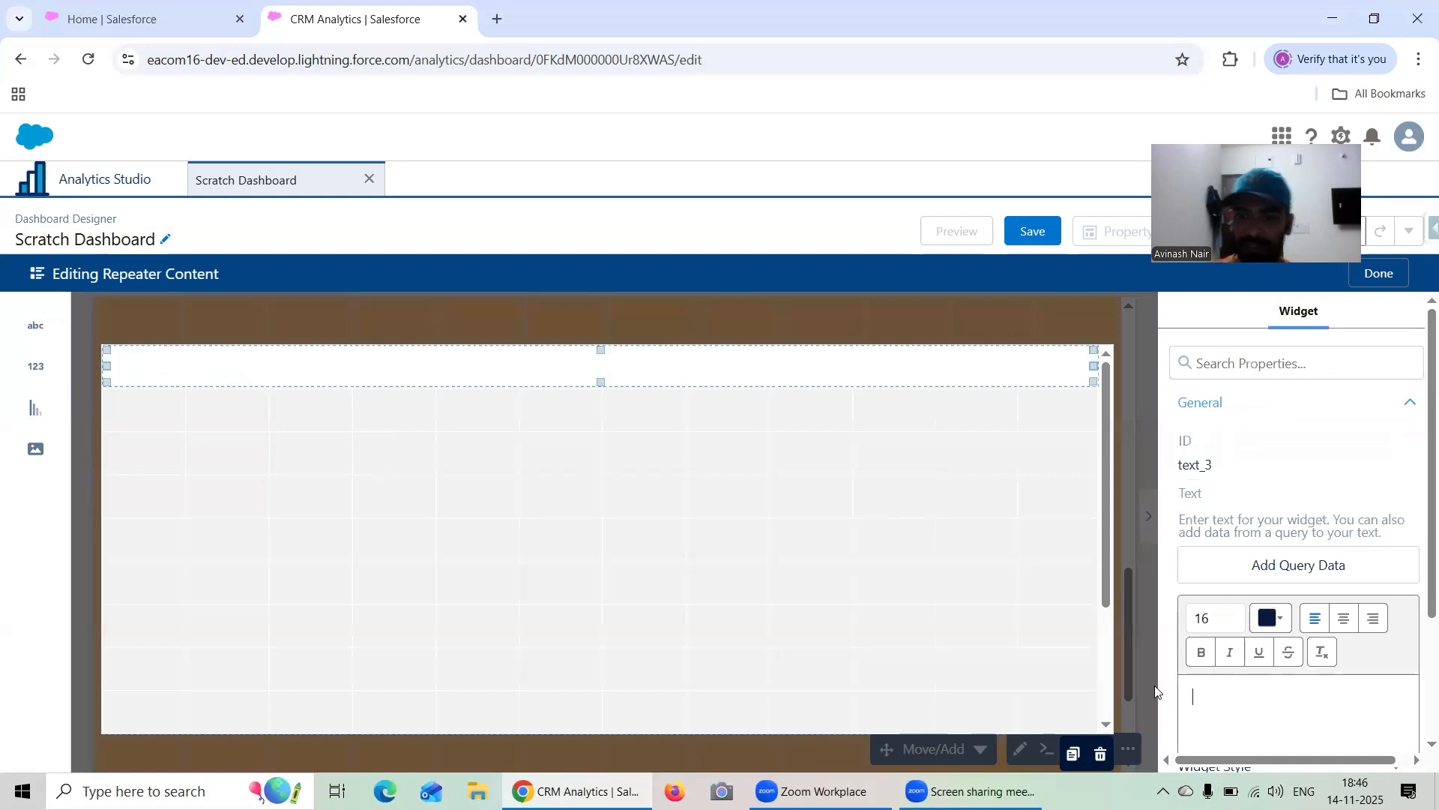
{"action": "left_click", "coordinate": [1265, 572]}
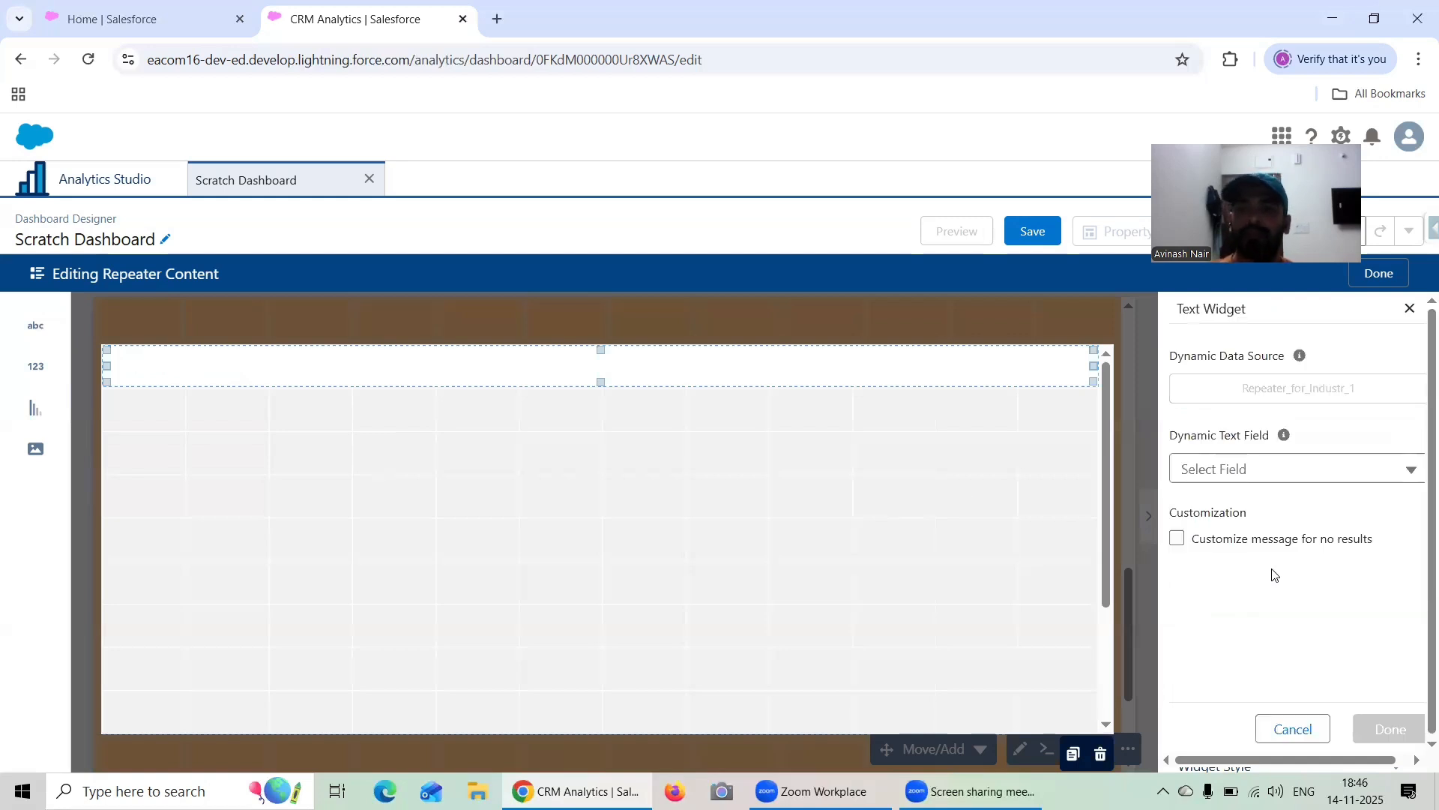
{"action": "left_click", "coordinate": [1267, 471]}
{"action": "left_click", "coordinate": [1257, 510]}
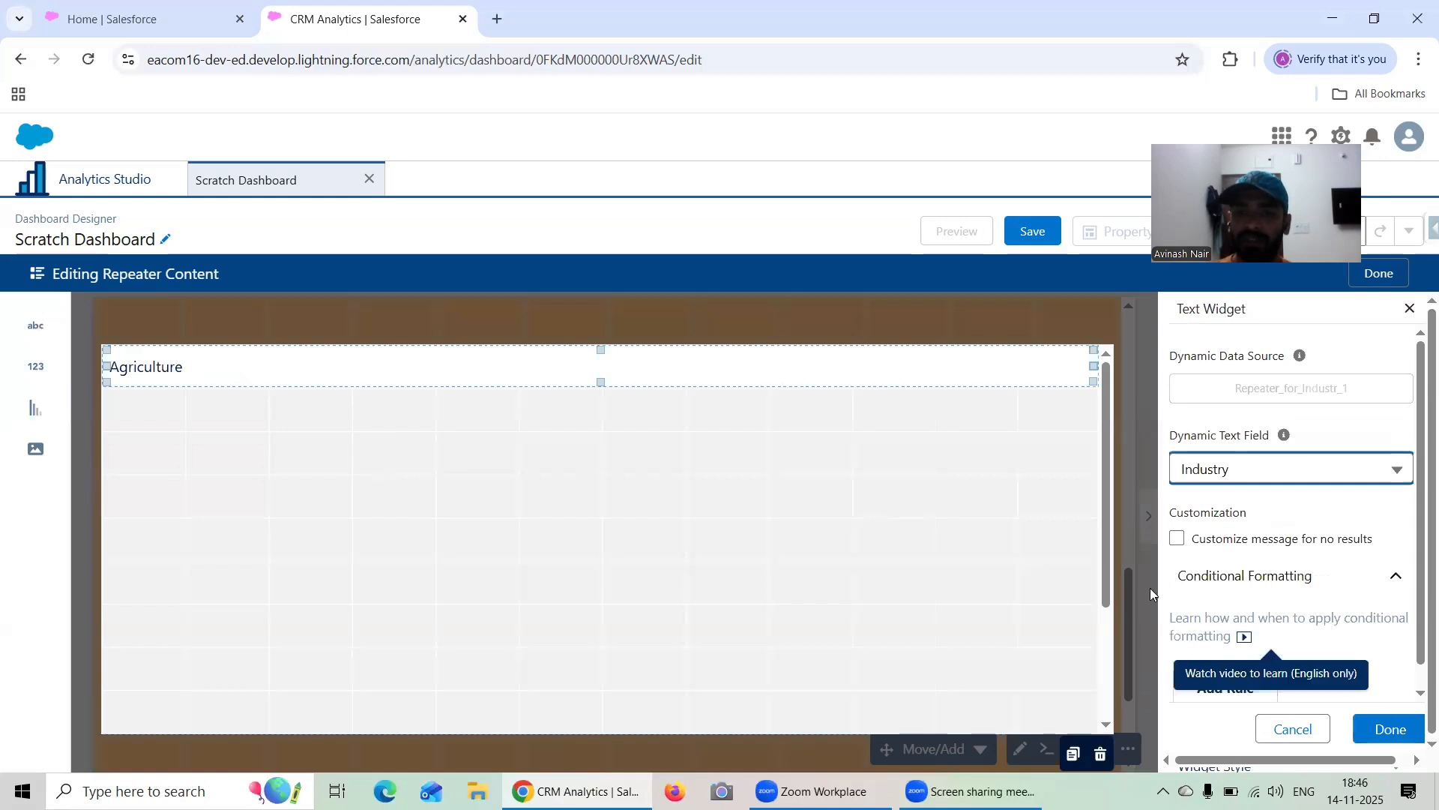
{"action": "scroll", "coordinate": [1310, 545], "scroll_direction": "down", "scroll_amount": 1}
{"action": "scroll", "coordinate": [1261, 637], "scroll_direction": "down", "scroll_amount": 1}
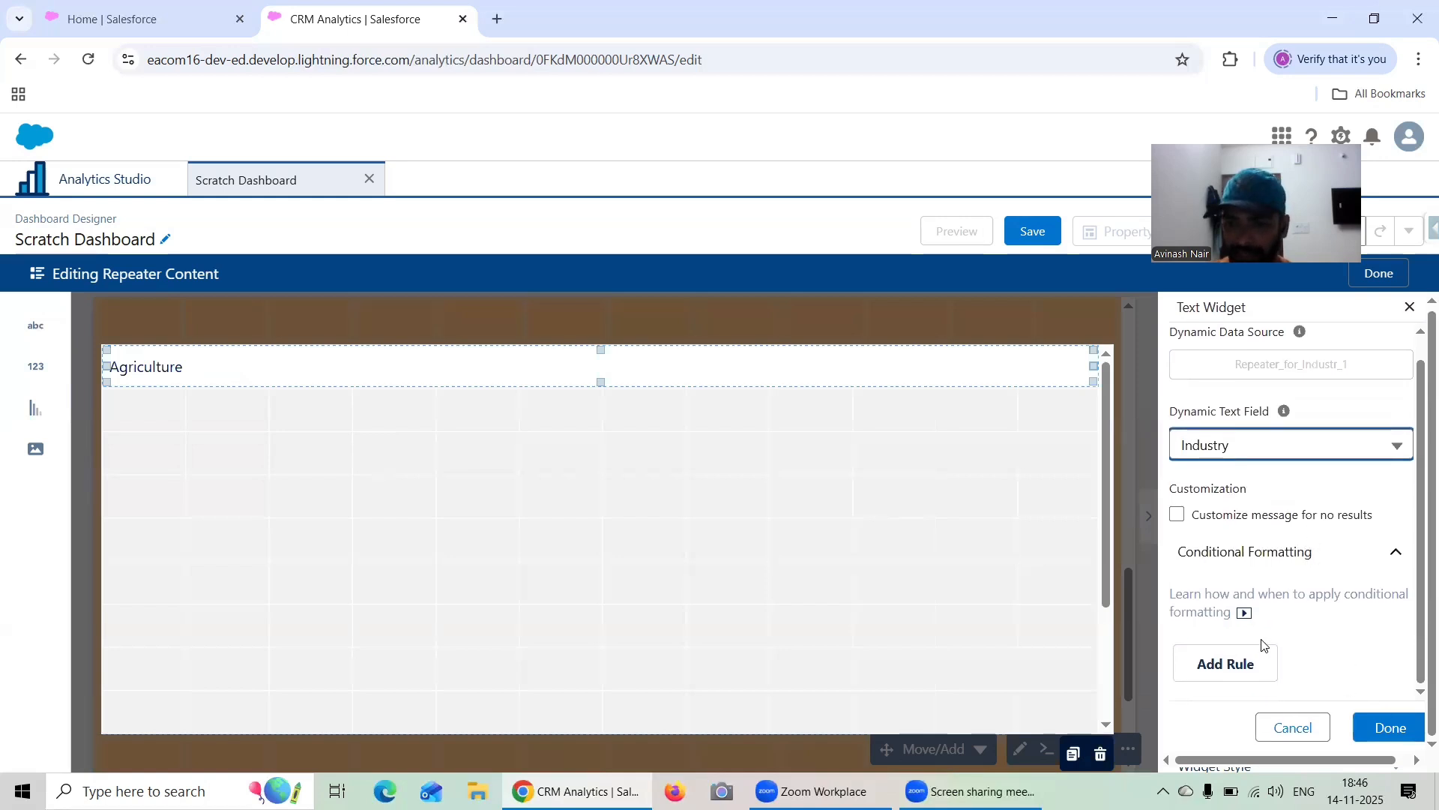
{"action": "scroll", "coordinate": [1262, 624], "scroll_direction": "up", "scroll_amount": 1}
{"action": "scroll", "coordinate": [1266, 611], "scroll_direction": "down", "scroll_amount": 1}
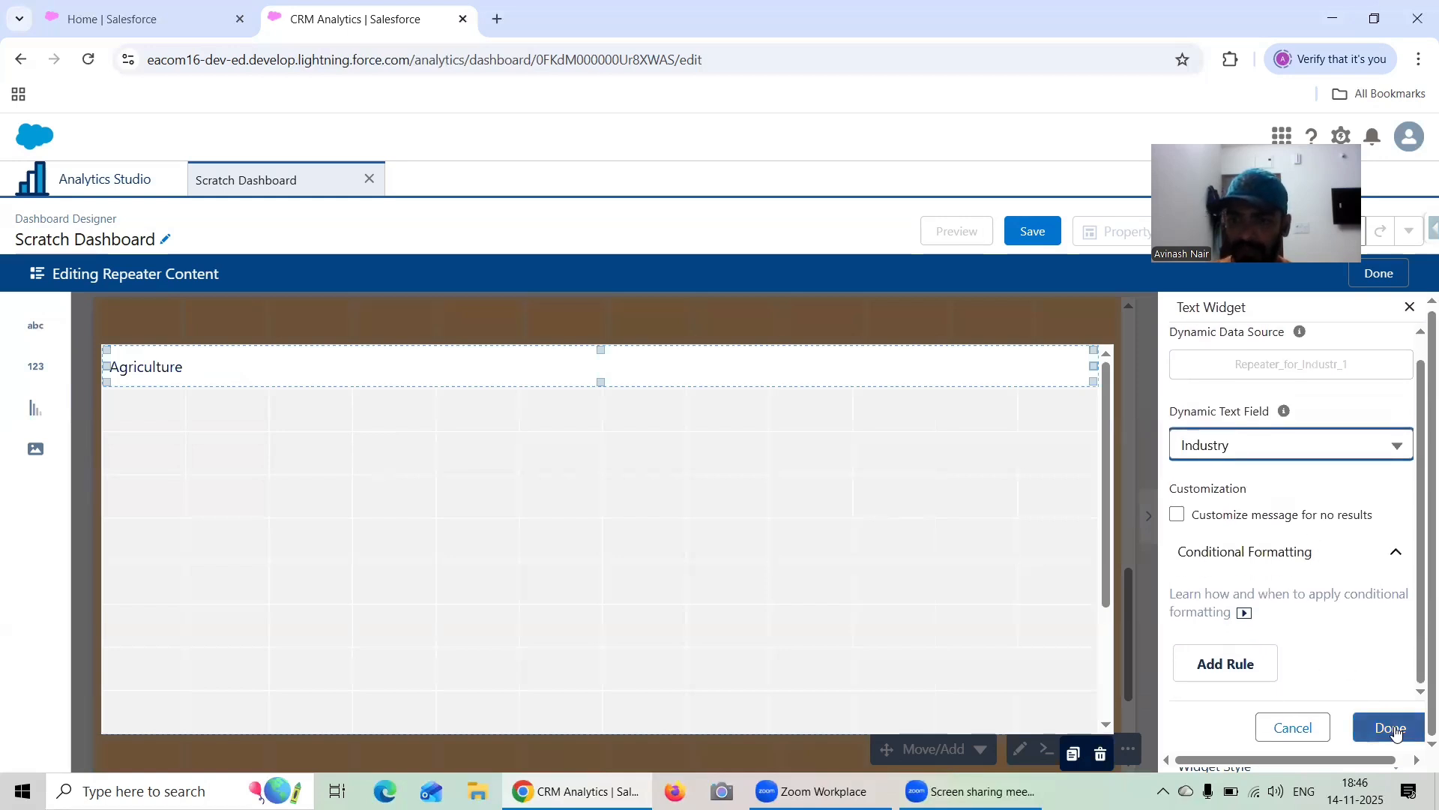
{"action": "left_click", "coordinate": [1394, 733]}
{"action": "left_click_drag", "start_coordinate": [1279, 695], "coordinate": [1172, 693]}
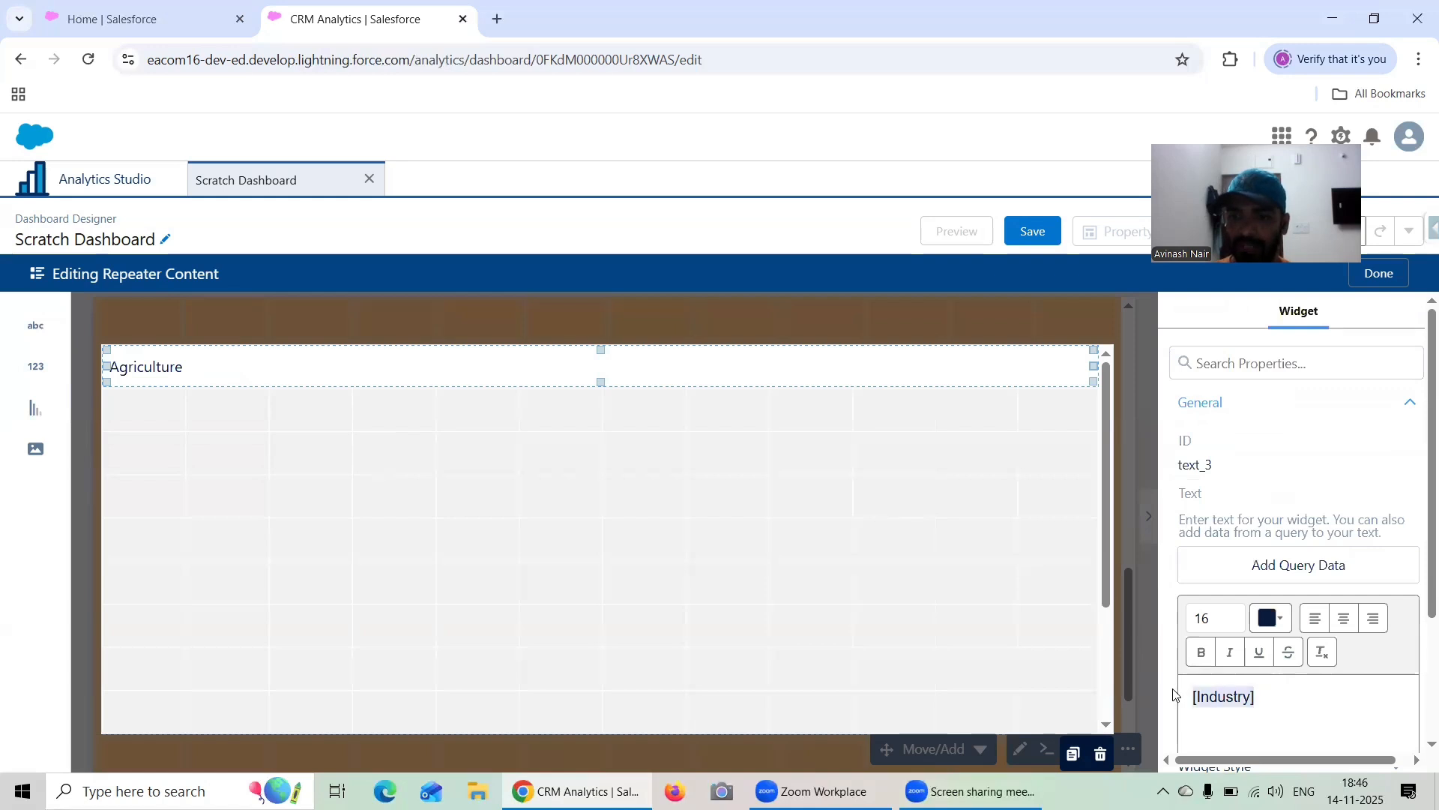
{"action": "left_click", "coordinate": [1343, 617]}
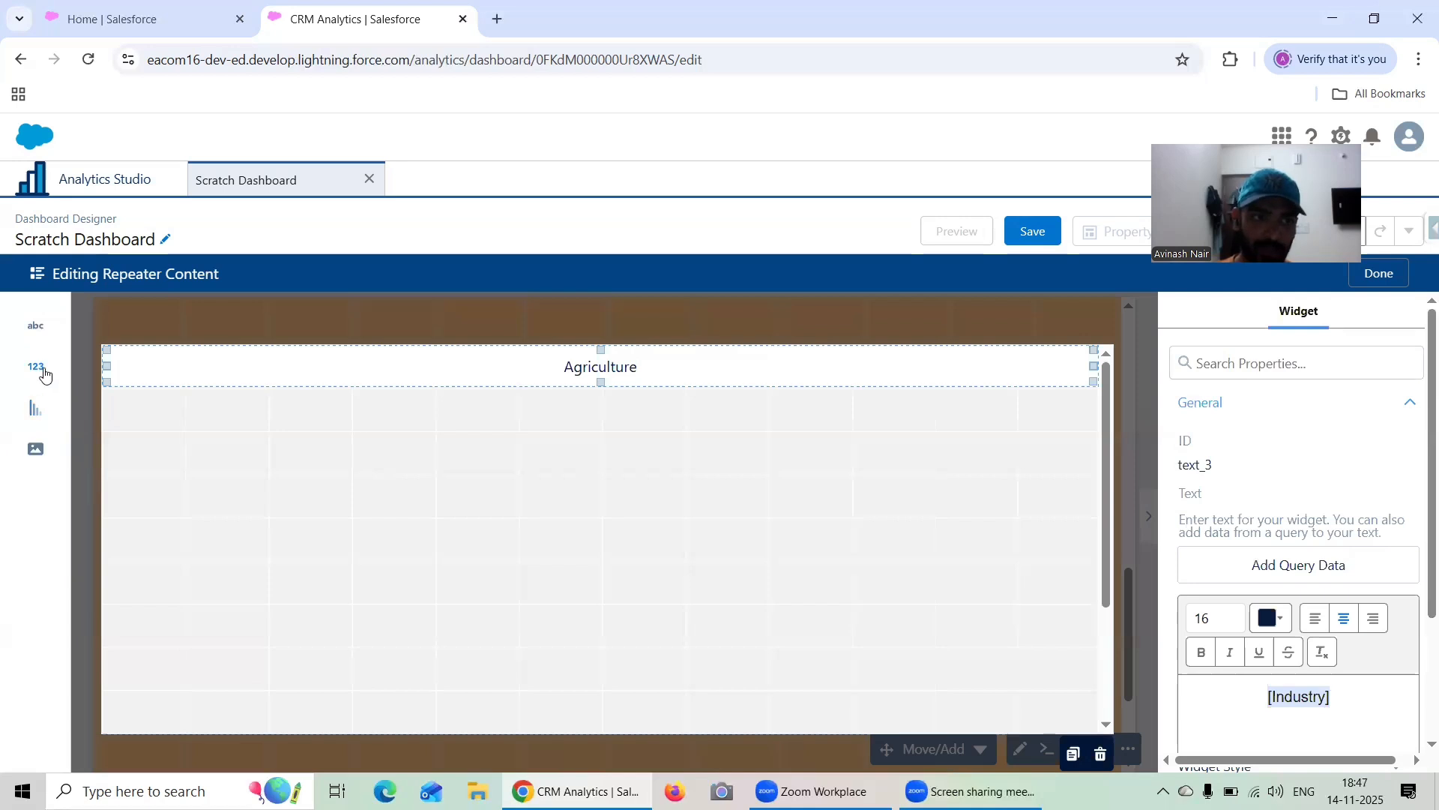
Add a number widget across the full card width below the industry text and set its alignment to Center
{"action": "left_click_drag", "start_coordinate": [45, 374], "coordinate": [1057, 395]}
{"action": "left_click", "coordinate": [753, 398]}
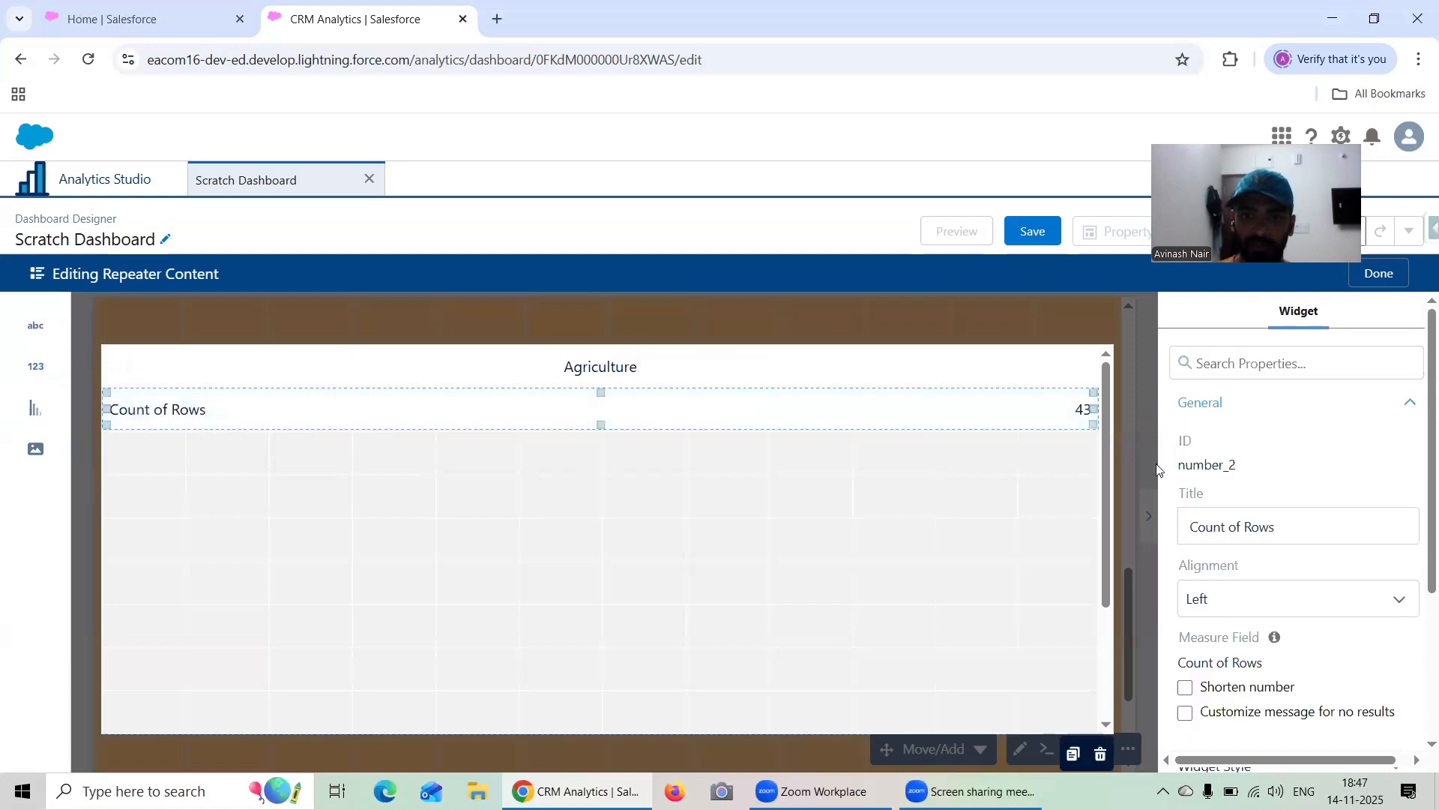
{"action": "scroll", "coordinate": [1274, 491], "scroll_direction": "down", "scroll_amount": 3}
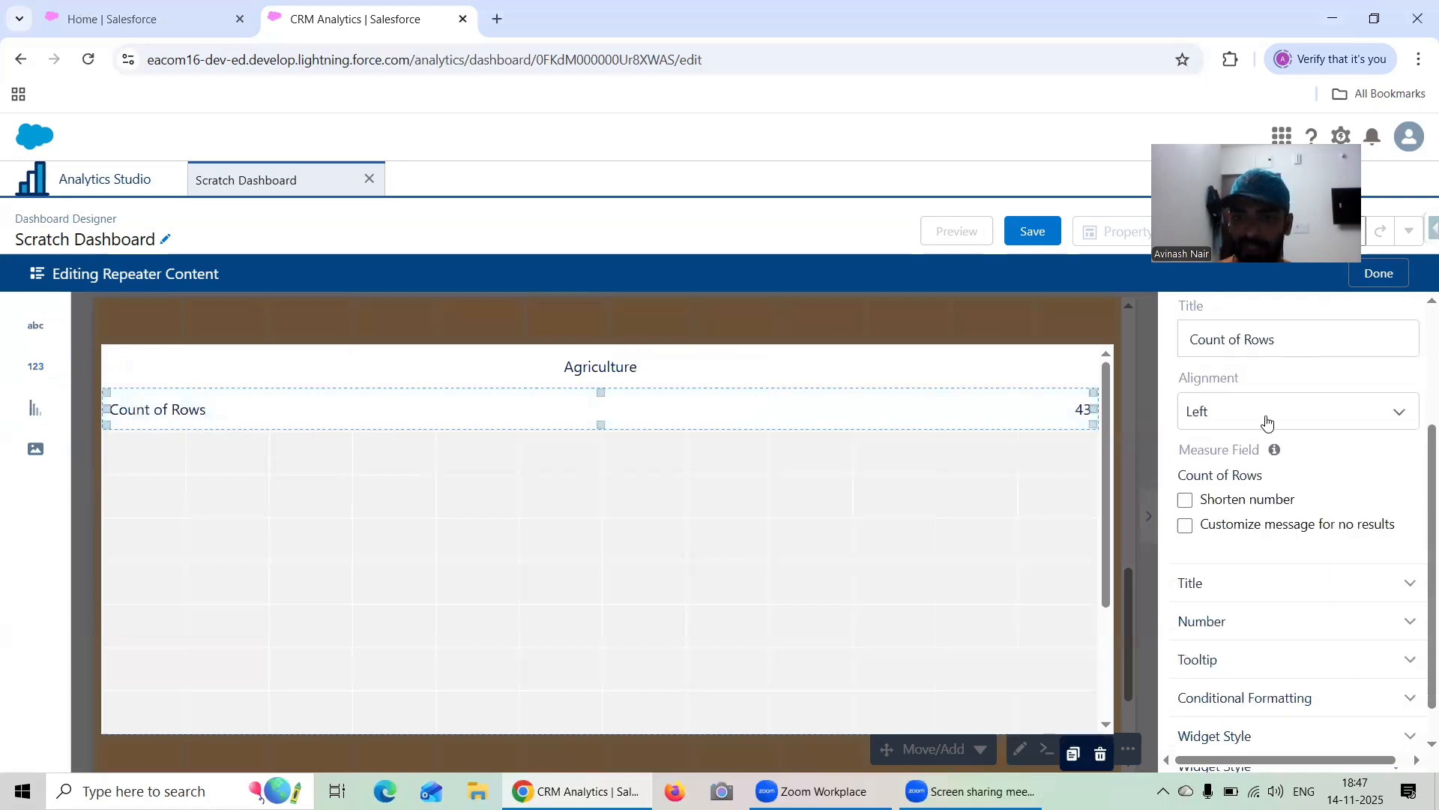
{"action": "left_click", "coordinate": [1262, 413]}
{"action": "left_click", "coordinate": [1254, 480]}
Remove the number widget's title so that only the value is displayed
{"action": "scroll", "coordinate": [1255, 510], "scroll_direction": "down", "scroll_amount": 1}
{"action": "left_click", "coordinate": [1247, 538]}
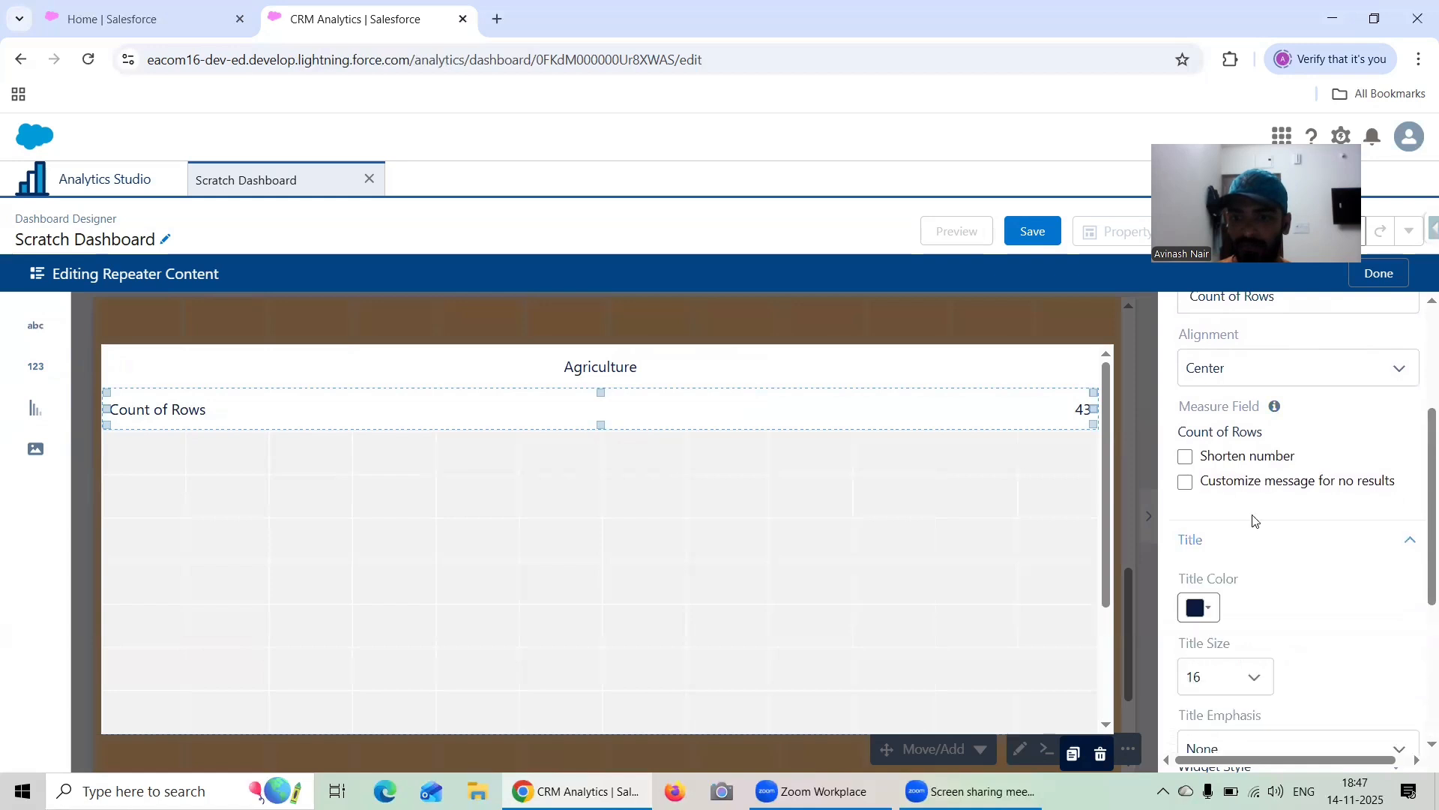
{"action": "scroll", "coordinate": [1267, 494], "scroll_direction": "down", "scroll_amount": 1}
{"action": "scroll", "coordinate": [1272, 482], "scroll_direction": "down", "scroll_amount": 3}
{"action": "scroll", "coordinate": [1273, 480], "scroll_direction": "up", "scroll_amount": 6}
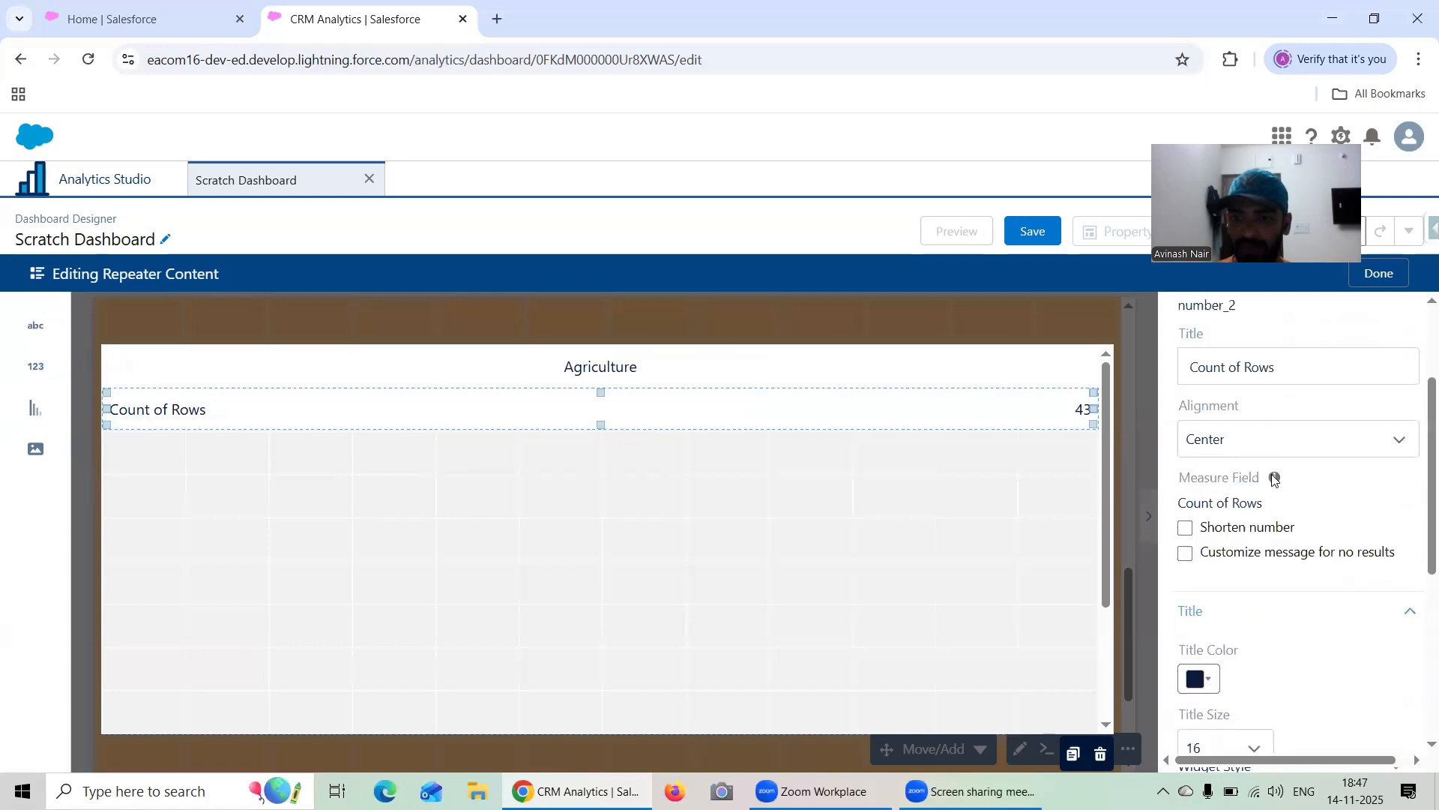
{"action": "left_click_drag", "start_coordinate": [1219, 529], "coordinate": [1158, 534]}
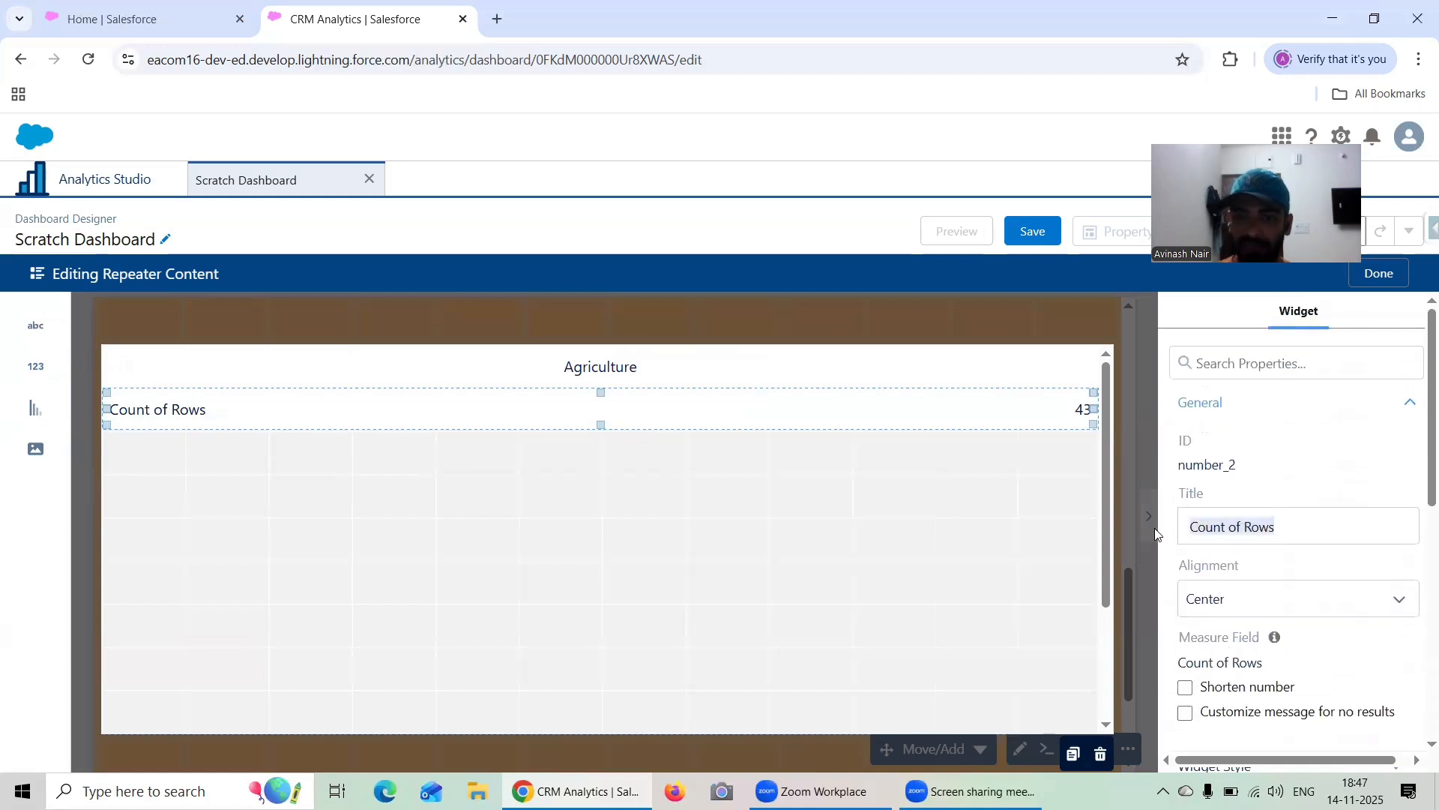
{"action": "key", "text": "BackSpace"}
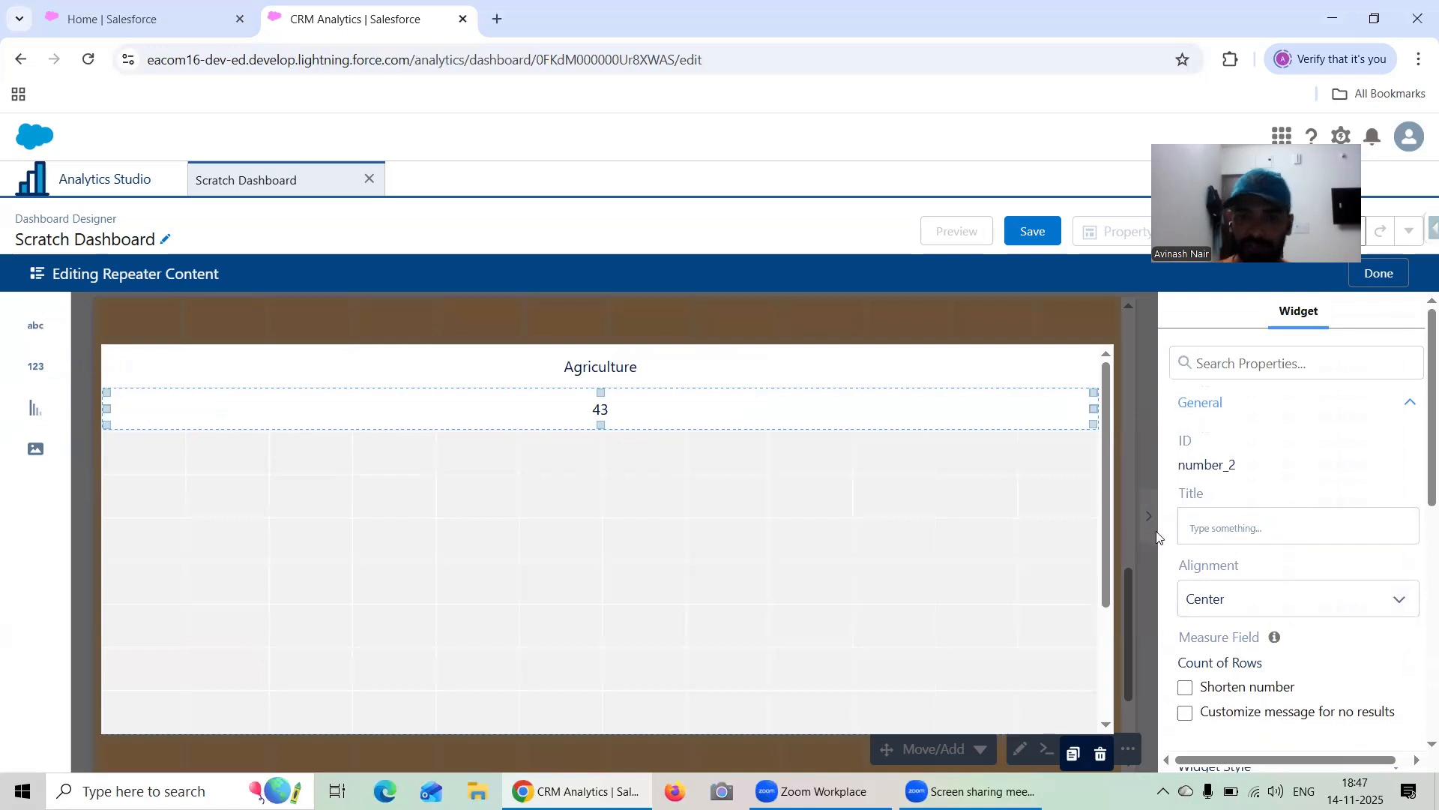
{"action": "scroll", "coordinate": [1264, 510], "scroll_direction": "down", "scroll_amount": 1}
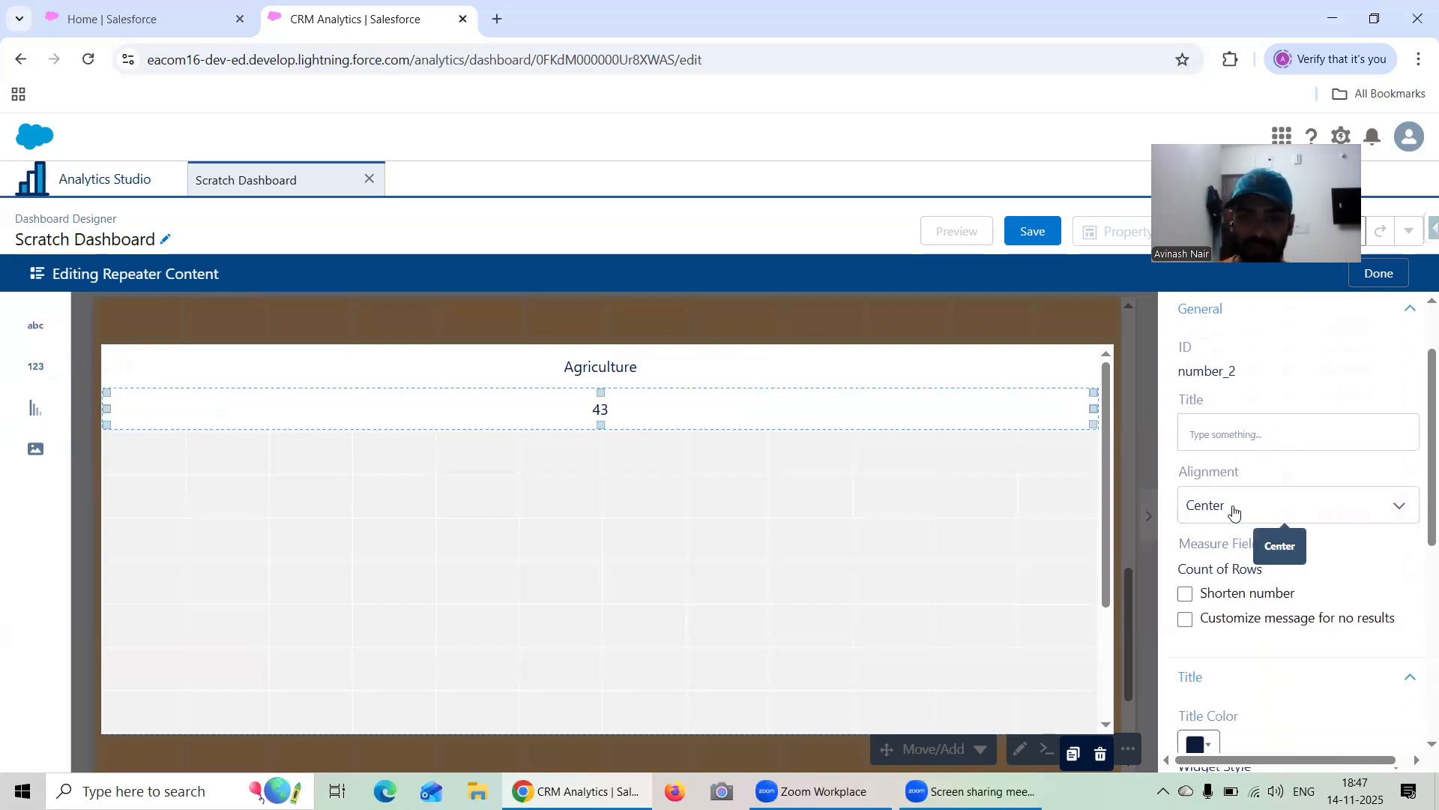
Add a chart widget below the number widget, stretched to the full width of the repeater card
{"action": "left_click_drag", "start_coordinate": [37, 417], "coordinate": [168, 528]}
{"action": "left_click_drag", "start_coordinate": [350, 498], "coordinate": [1050, 488]}
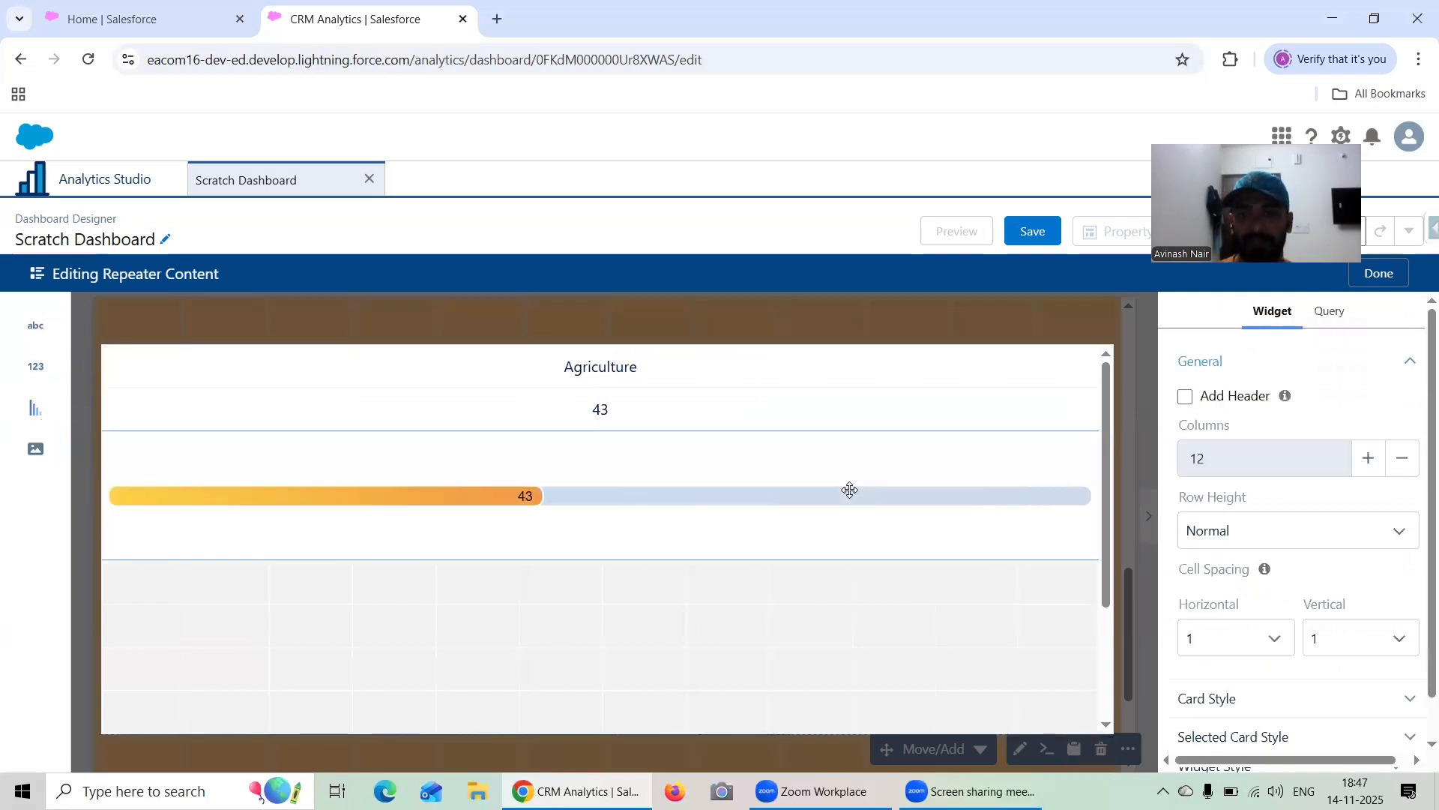
{"action": "left_click", "coordinate": [835, 472]}
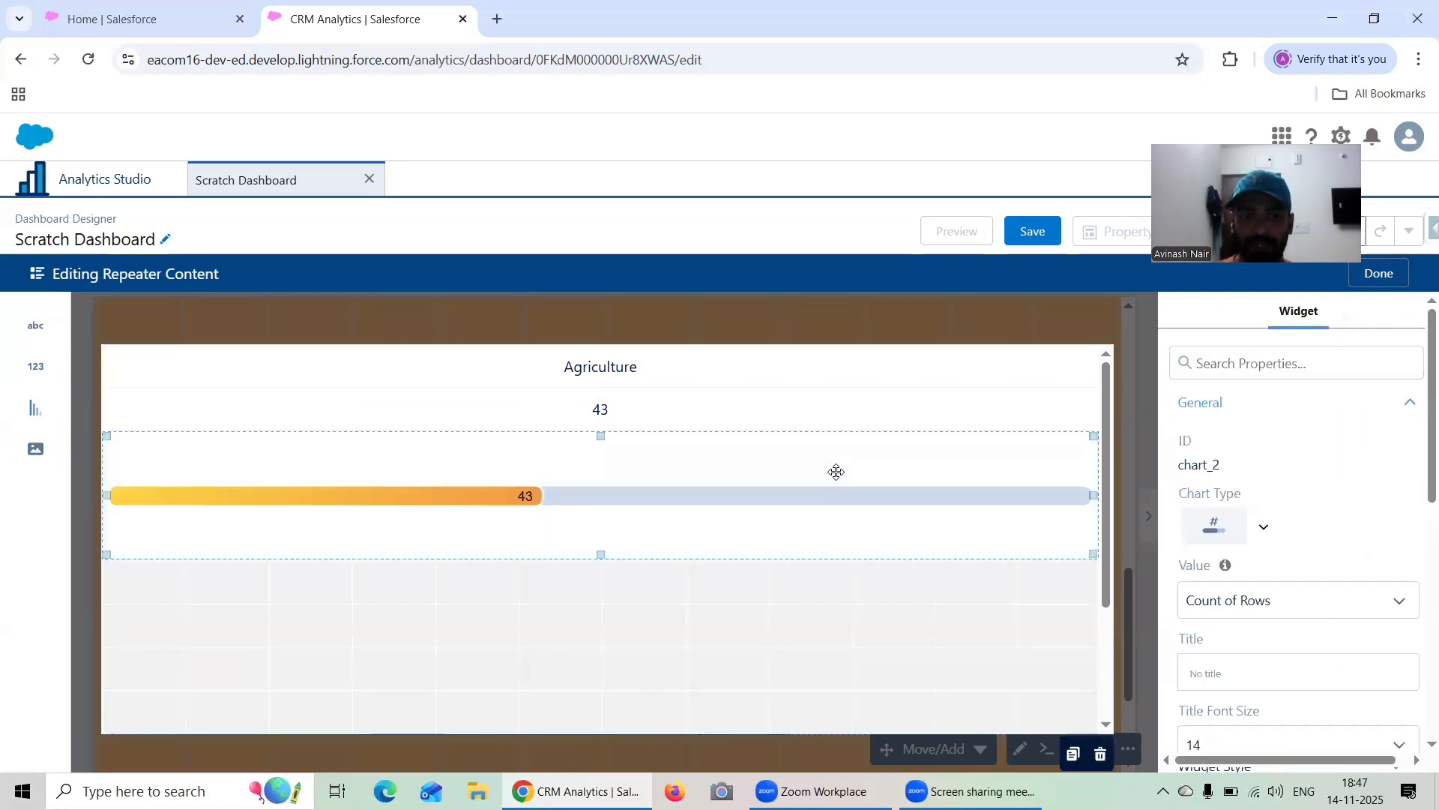
Examine the chart widget's available chart types, theme choices and flat gauge settings
{"action": "left_click", "coordinate": [1263, 527]}
{"action": "scroll", "coordinate": [1331, 527], "scroll_direction": "down", "scroll_amount": 3}
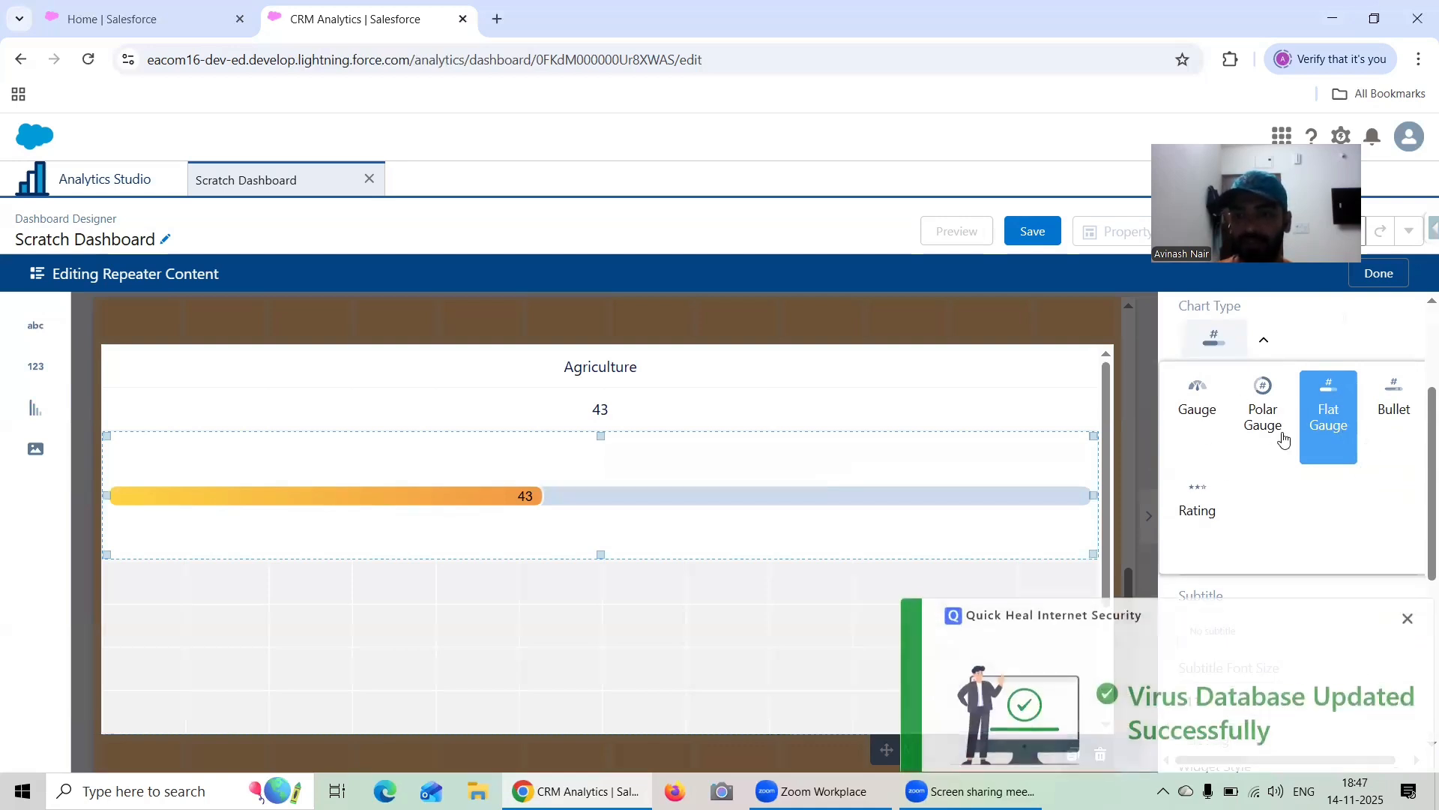
{"action": "left_click", "coordinate": [1408, 616]}
{"action": "scroll", "coordinate": [1298, 488], "scroll_direction": "up", "scroll_amount": 2}
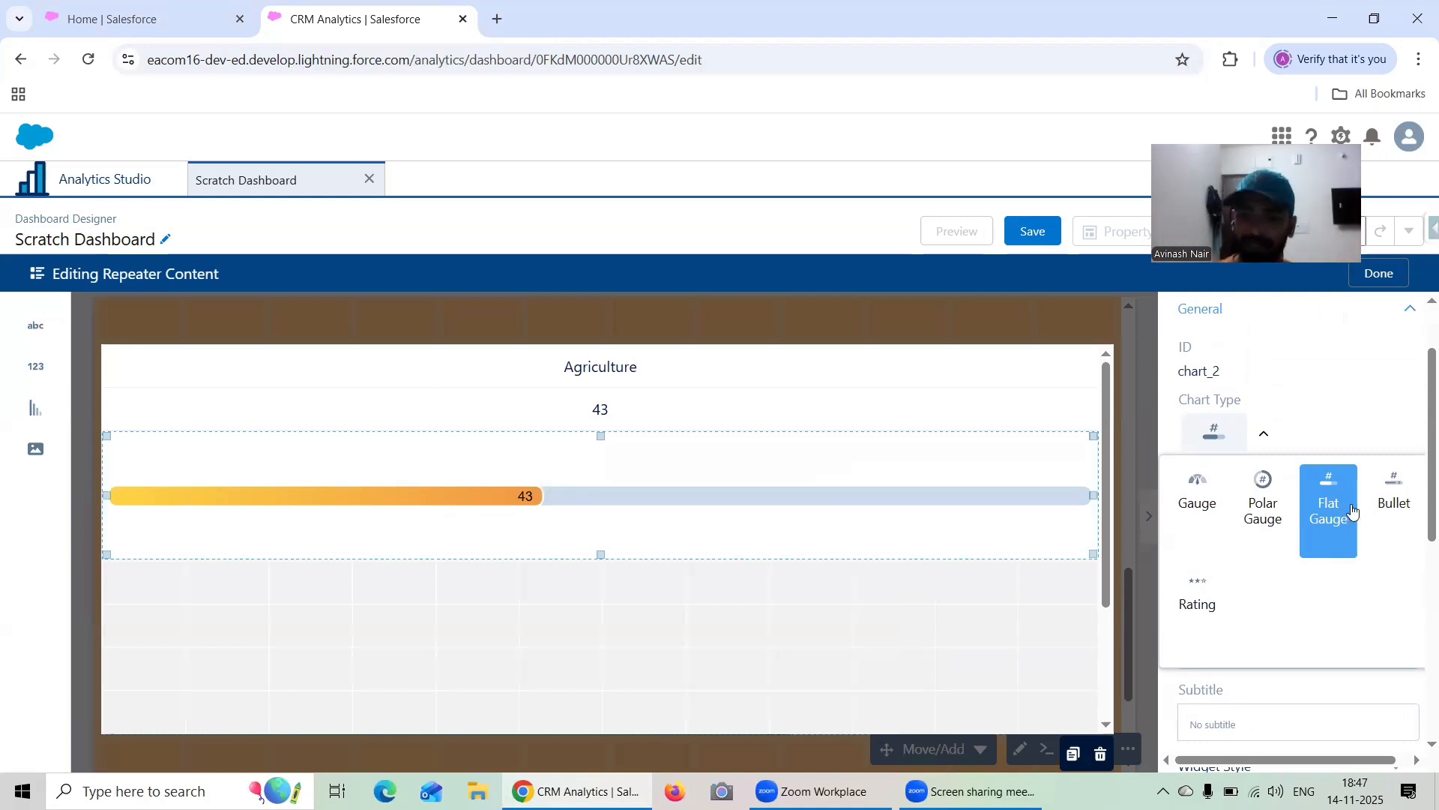
{"action": "scroll", "coordinate": [1354, 505], "scroll_direction": "up", "scroll_amount": 1}
{"action": "scroll", "coordinate": [1356, 506], "scroll_direction": "down", "scroll_amount": 4}
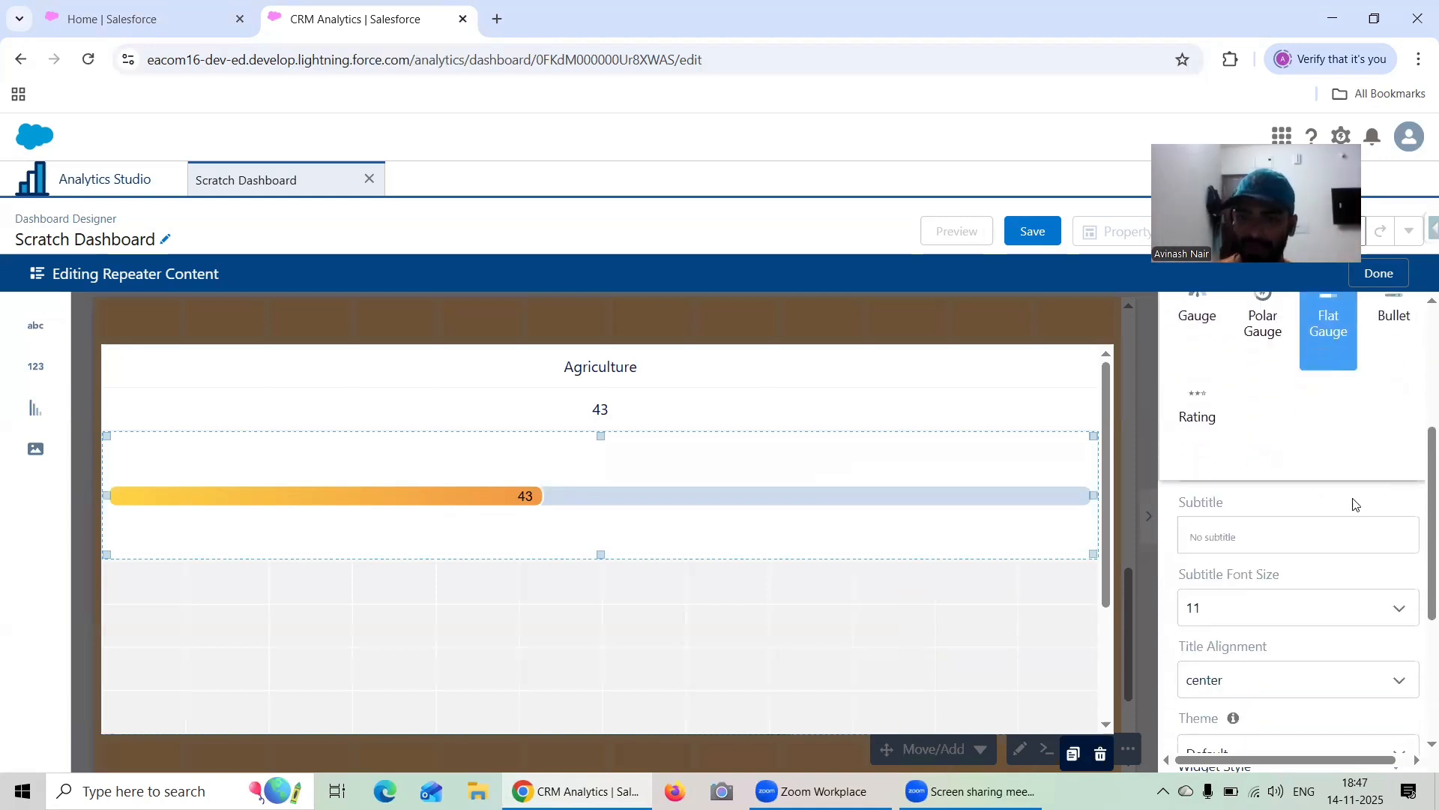
{"action": "scroll", "coordinate": [1355, 504], "scroll_direction": "down", "scroll_amount": 1}
{"action": "scroll", "coordinate": [1311, 524], "scroll_direction": "down", "scroll_amount": 2}
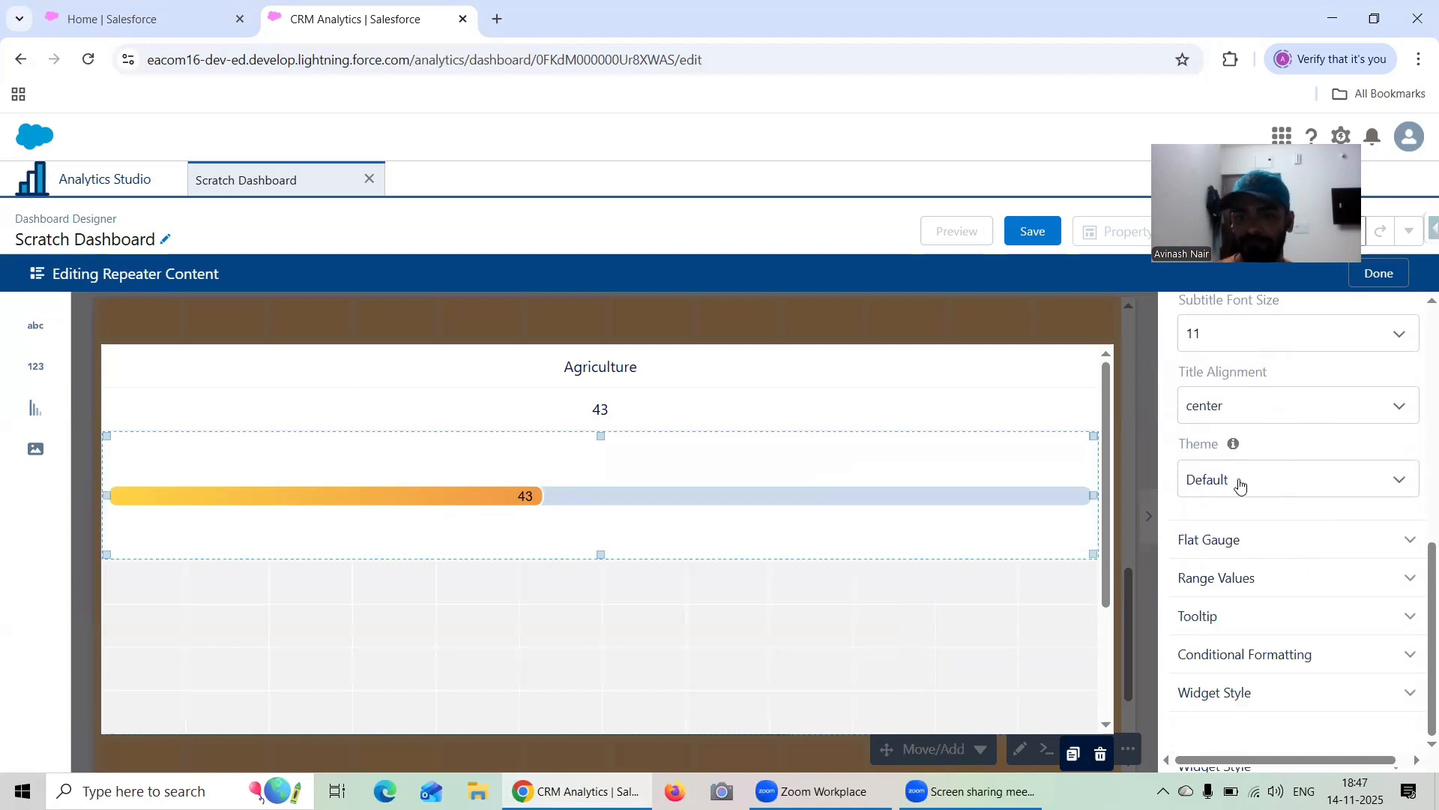
{"action": "left_click", "coordinate": [1239, 482]}
{"action": "left_click", "coordinate": [1240, 482]}
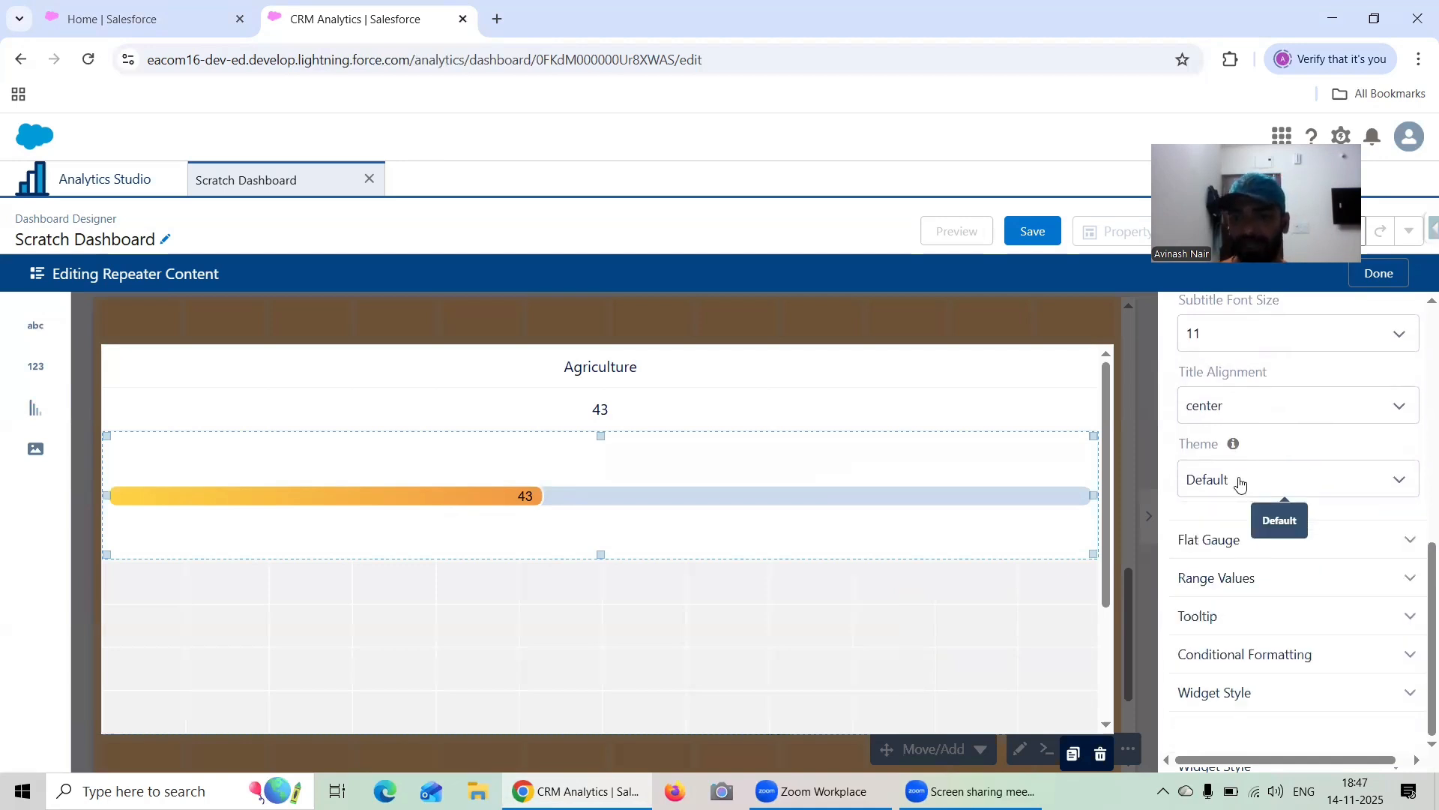
{"action": "left_click", "coordinate": [1321, 541]}
{"action": "scroll", "coordinate": [1353, 482], "scroll_direction": "down", "scroll_amount": 2}
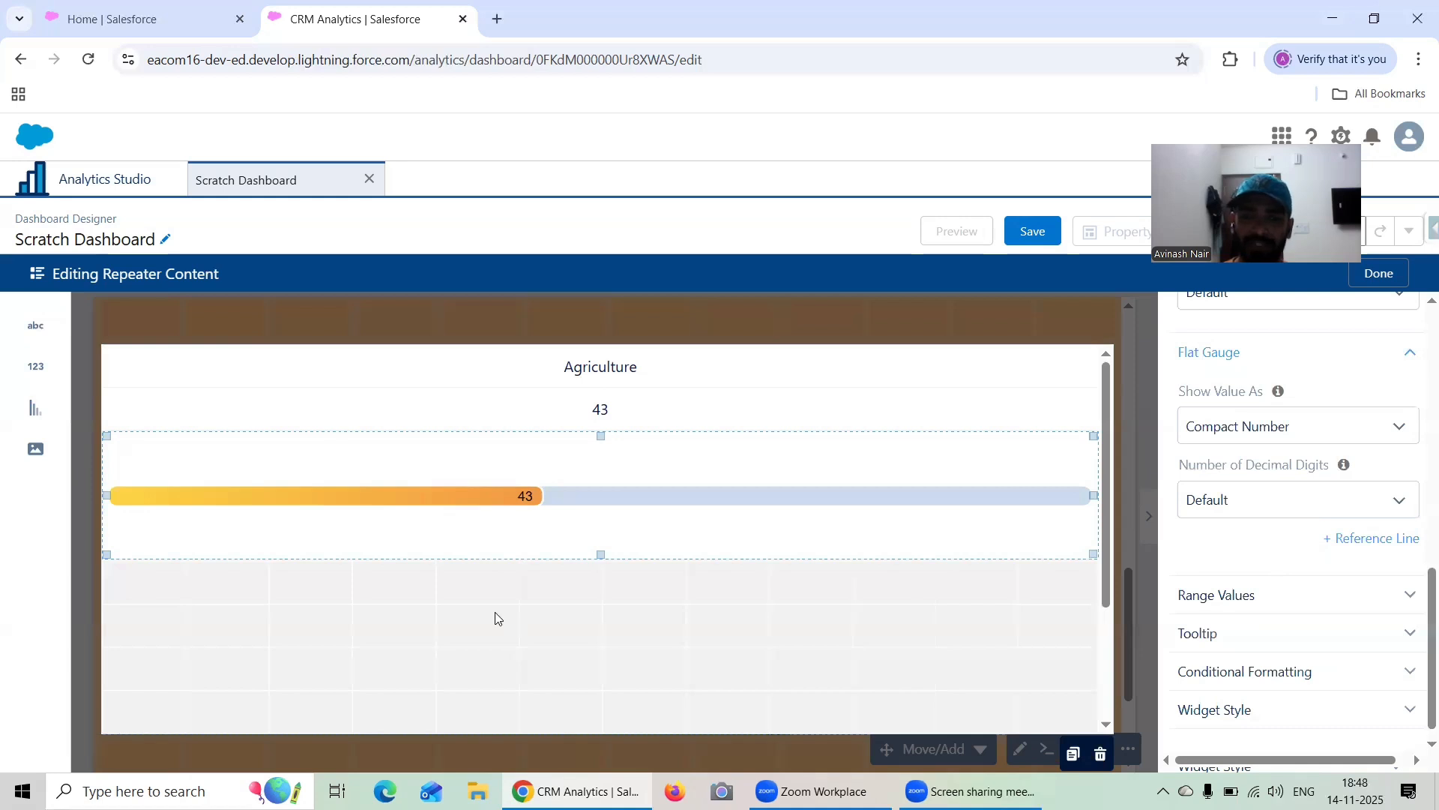
{"action": "left_click", "coordinate": [705, 411]}
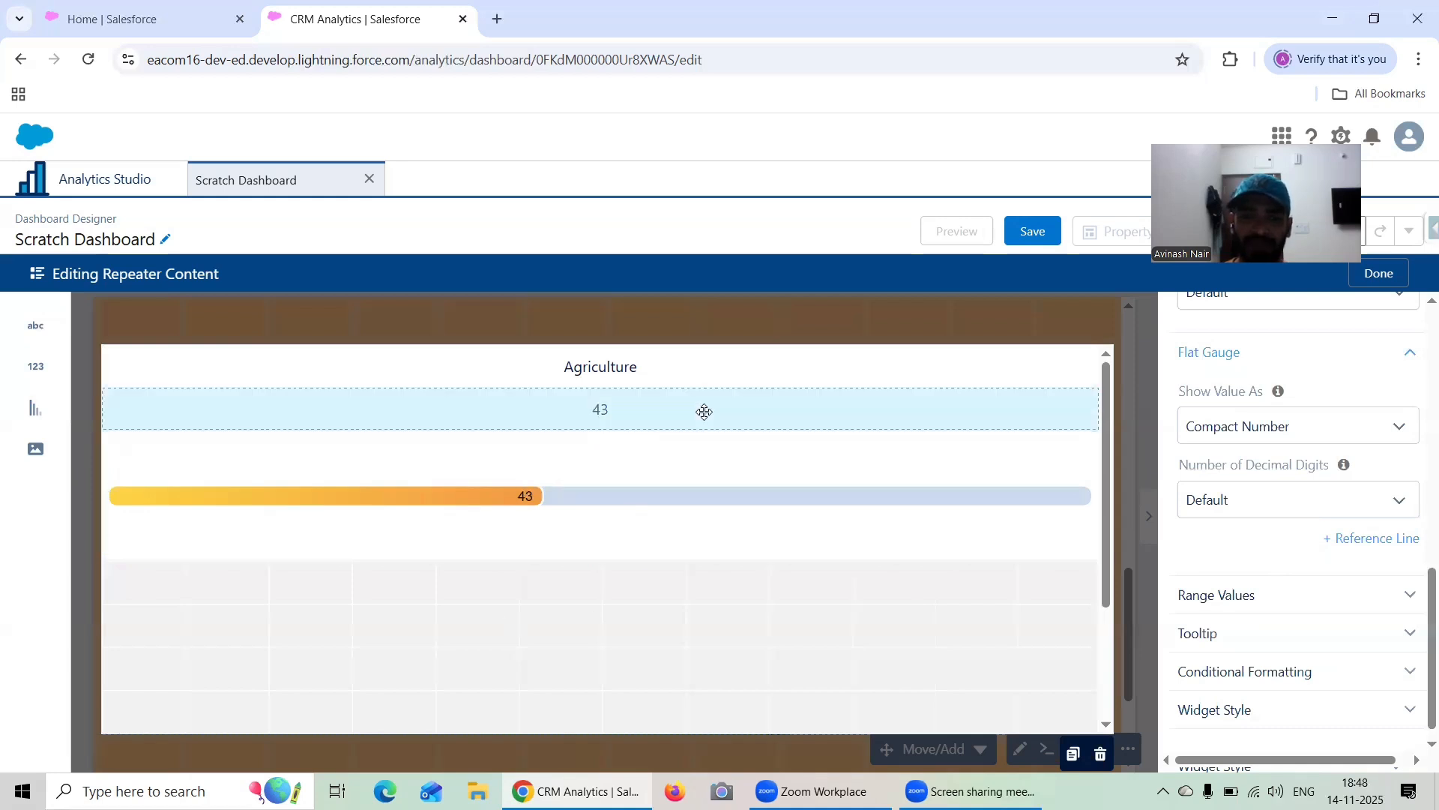
{"action": "left_click", "coordinate": [649, 523]}
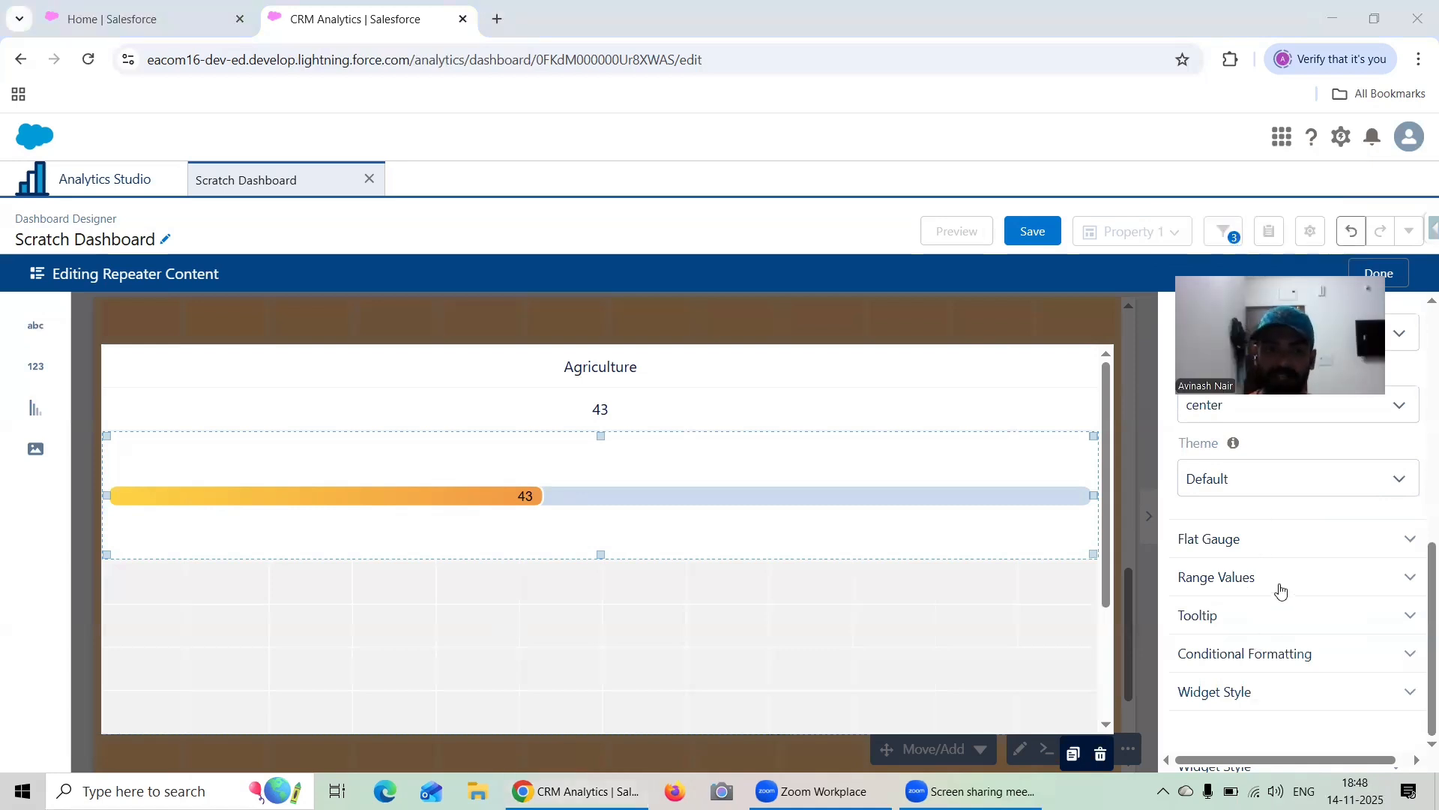
Give the industry text widget a near-black border of width 2 on all sides
{"action": "left_click", "coordinate": [668, 375]}
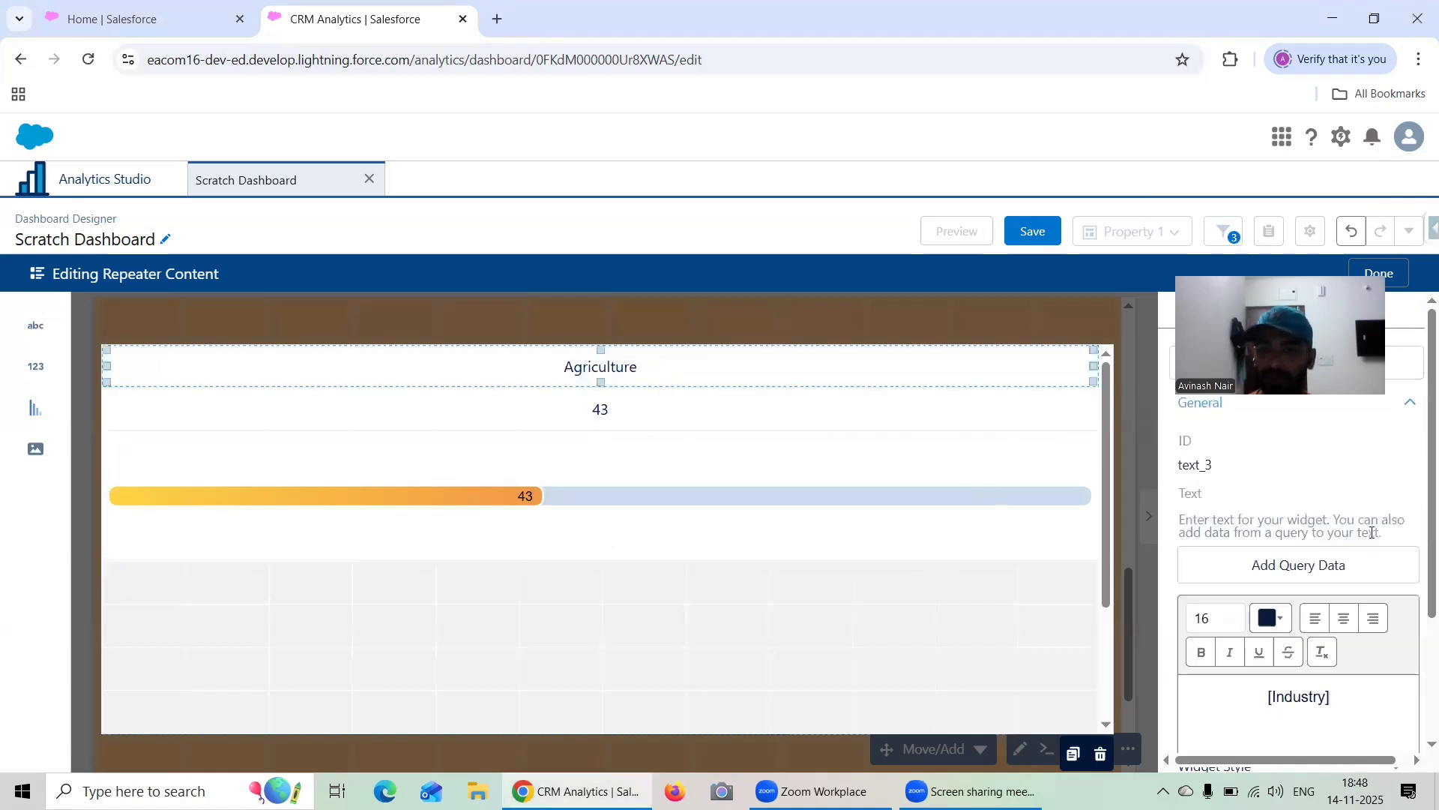
{"action": "scroll", "coordinate": [1340, 582], "scroll_direction": "down", "scroll_amount": 5}
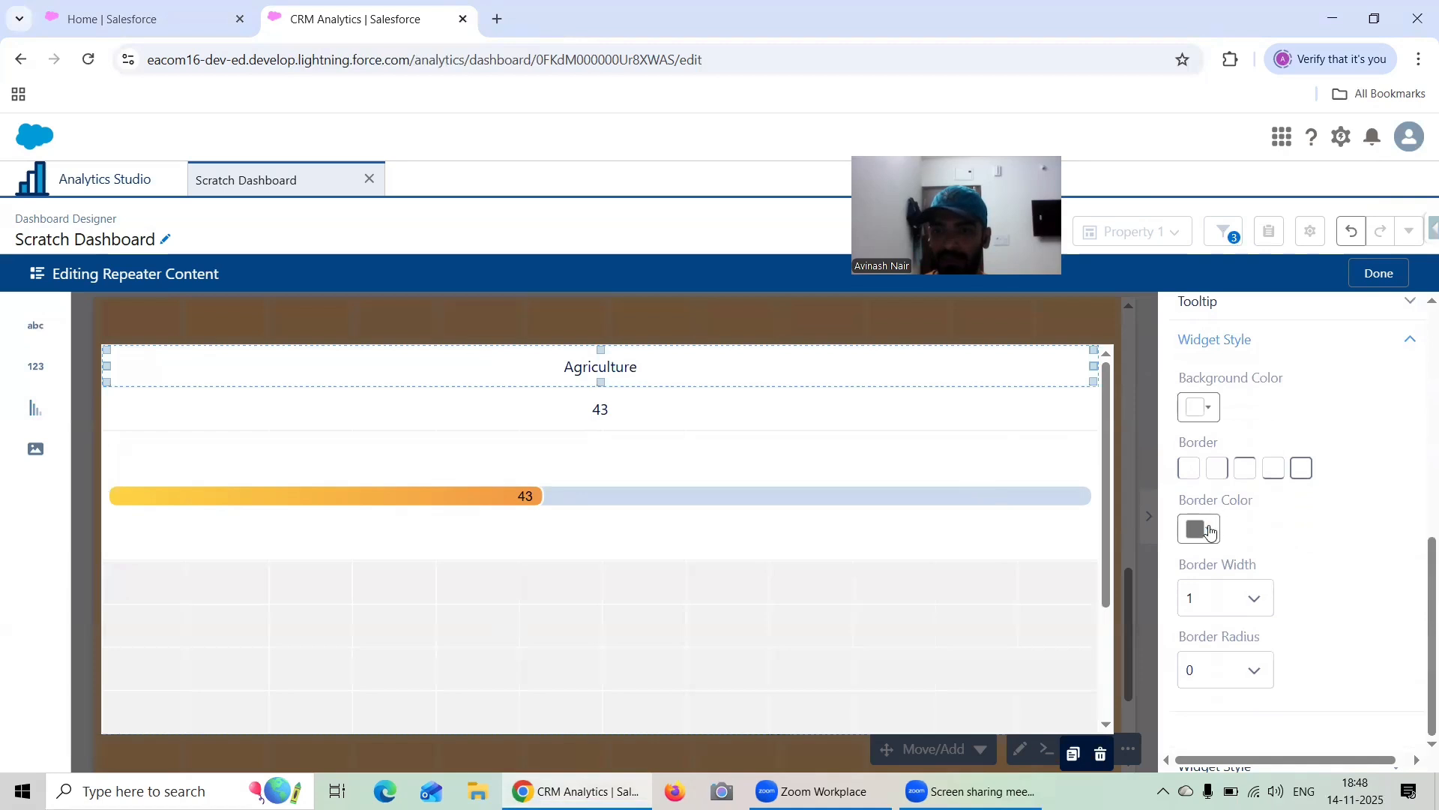
{"action": "left_click", "coordinate": [1206, 533]}
{"action": "left_click", "coordinate": [1375, 391]}
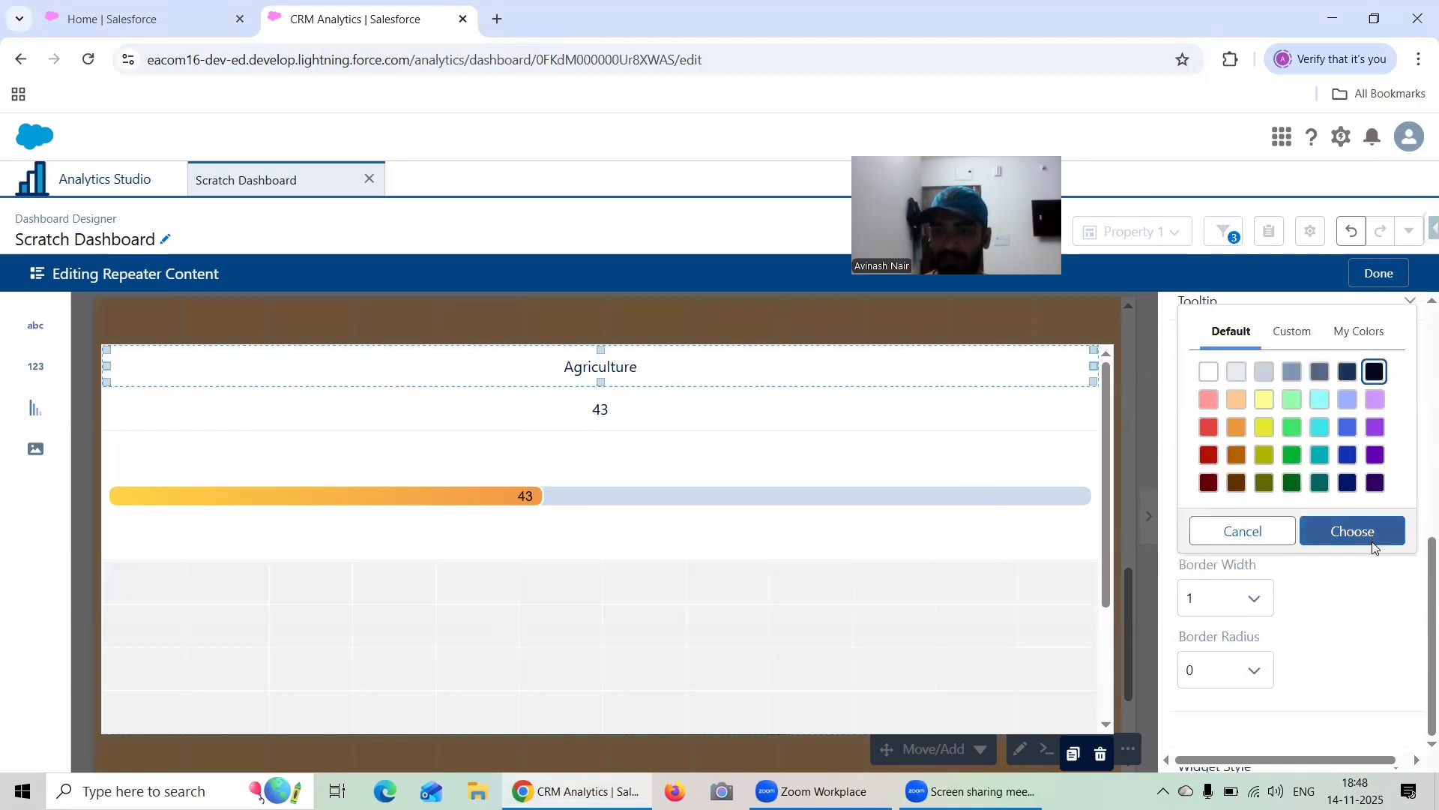
{"action": "left_click", "coordinate": [1349, 540]}
{"action": "left_click", "coordinate": [1222, 611]}
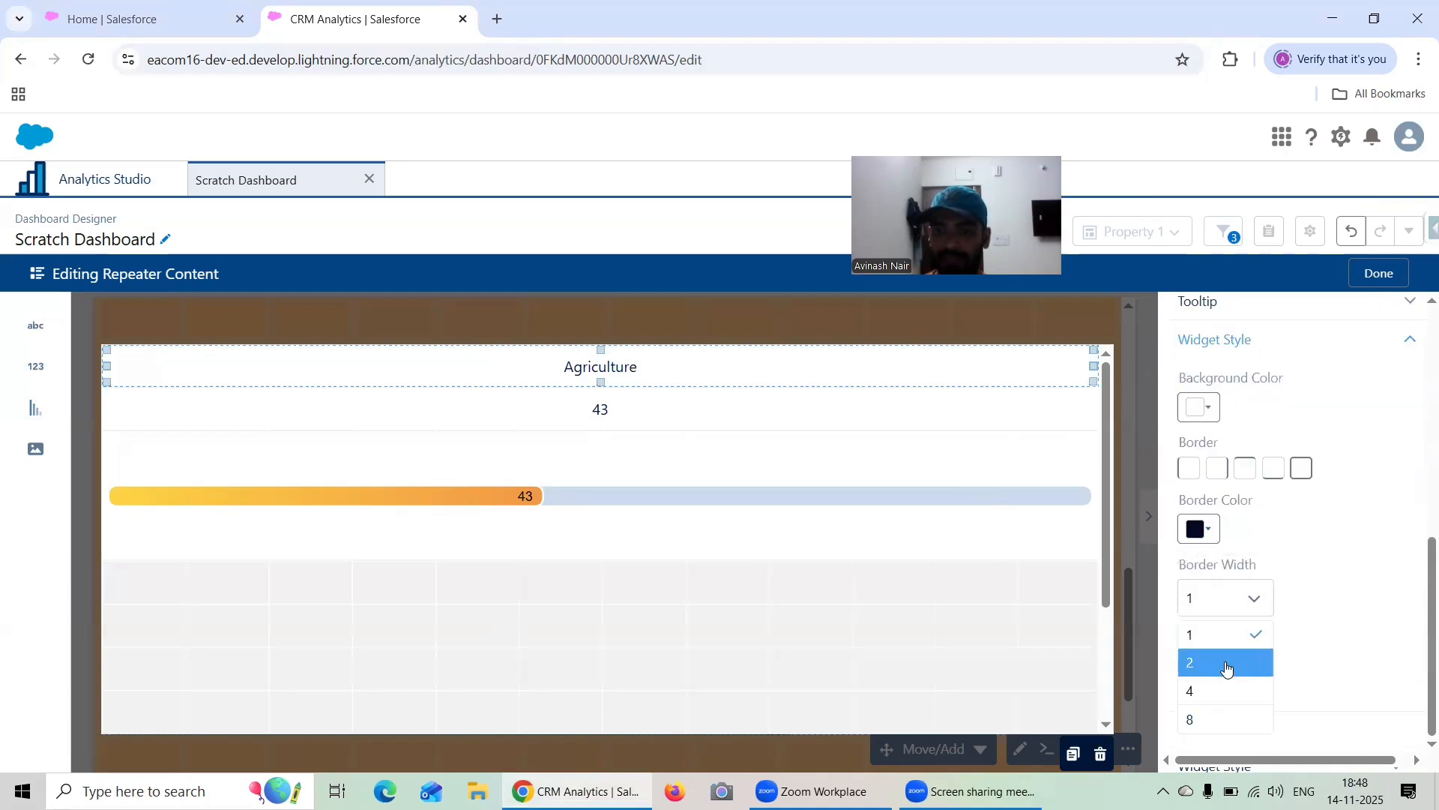
{"action": "left_click", "coordinate": [1227, 664]}
{"action": "left_click", "coordinate": [1301, 467]}
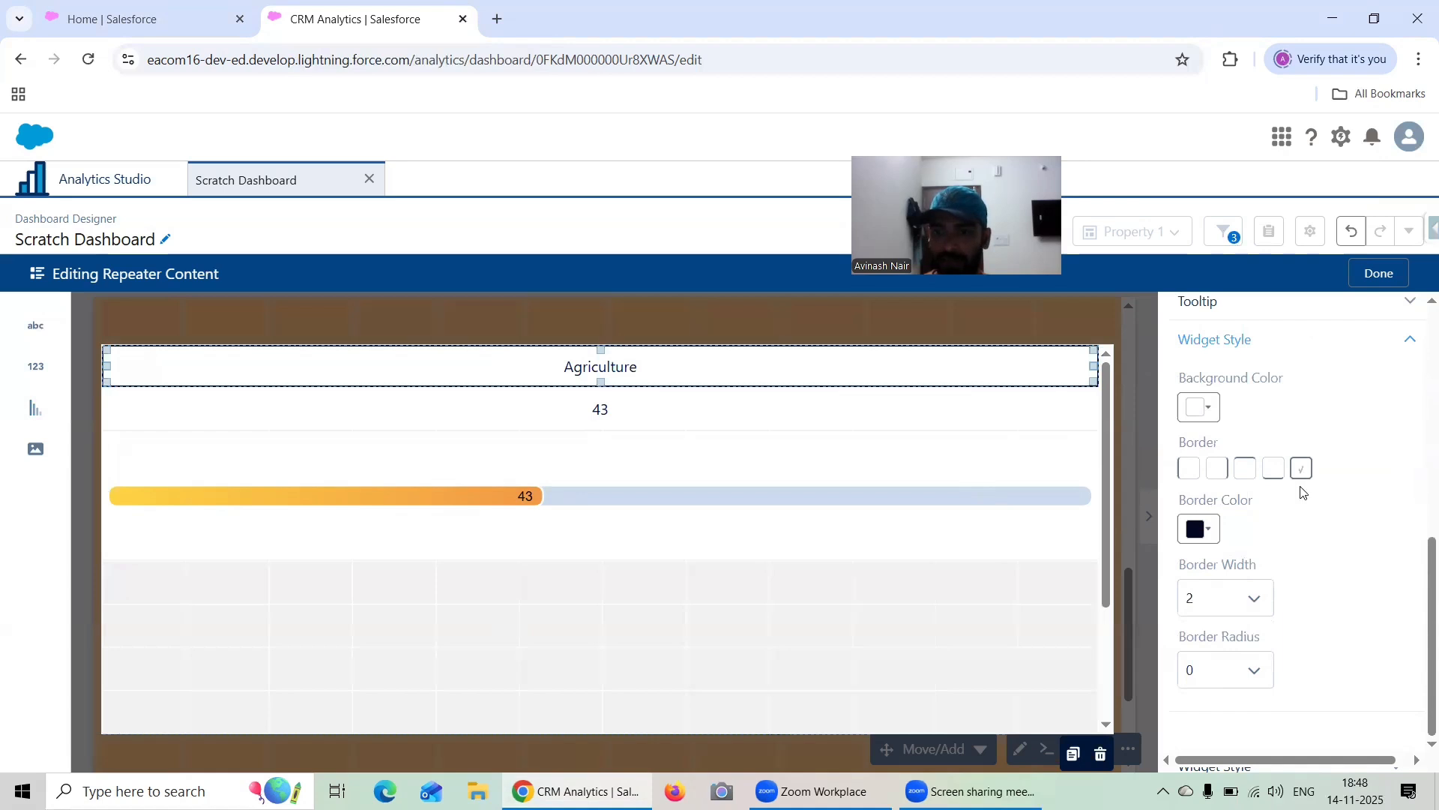
Give the number widget a purple border of width 2 on all sides
{"action": "left_click", "coordinate": [711, 422]}
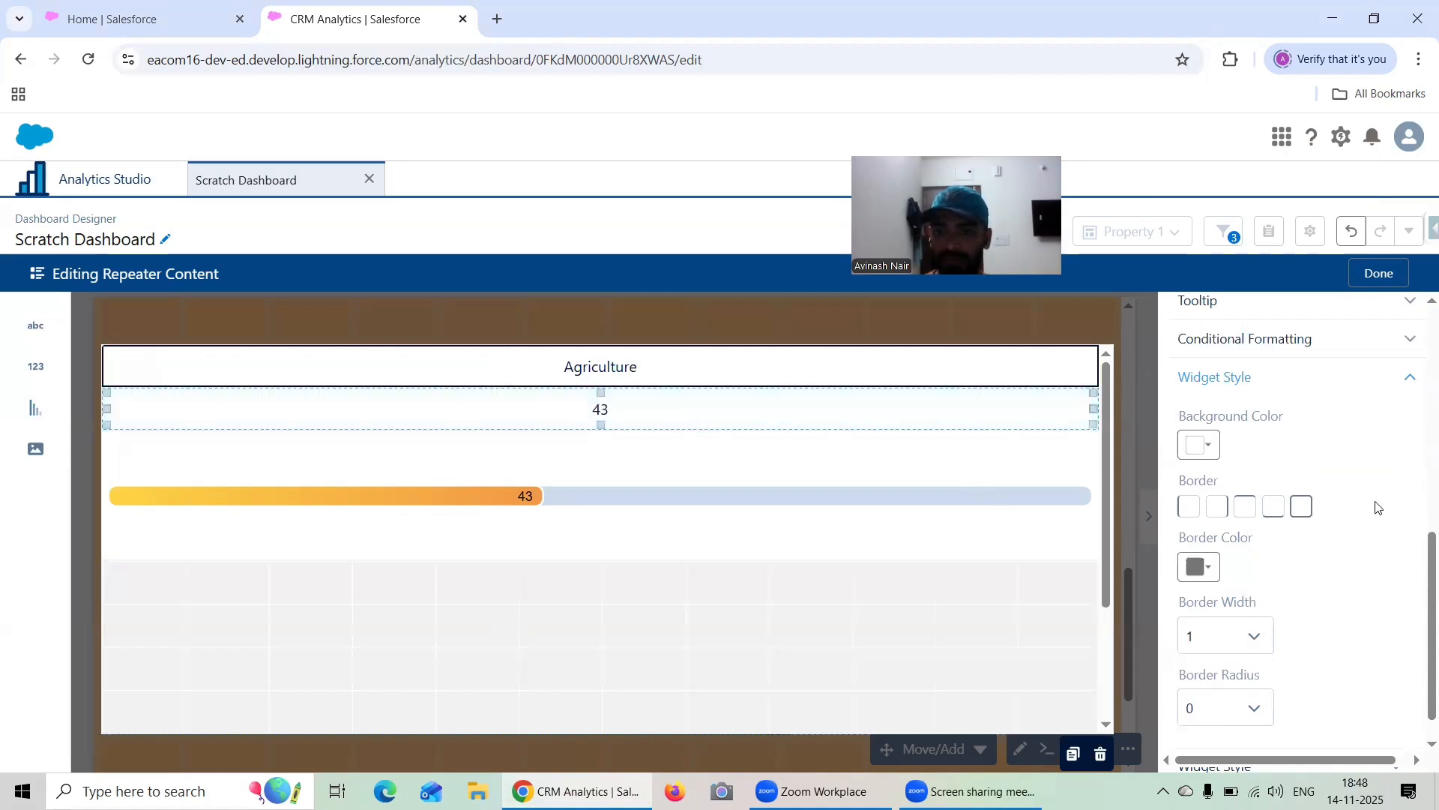
{"action": "left_click", "coordinate": [1303, 508]}
{"action": "left_click", "coordinate": [1215, 568]}
{"action": "left_click", "coordinate": [1374, 474]}
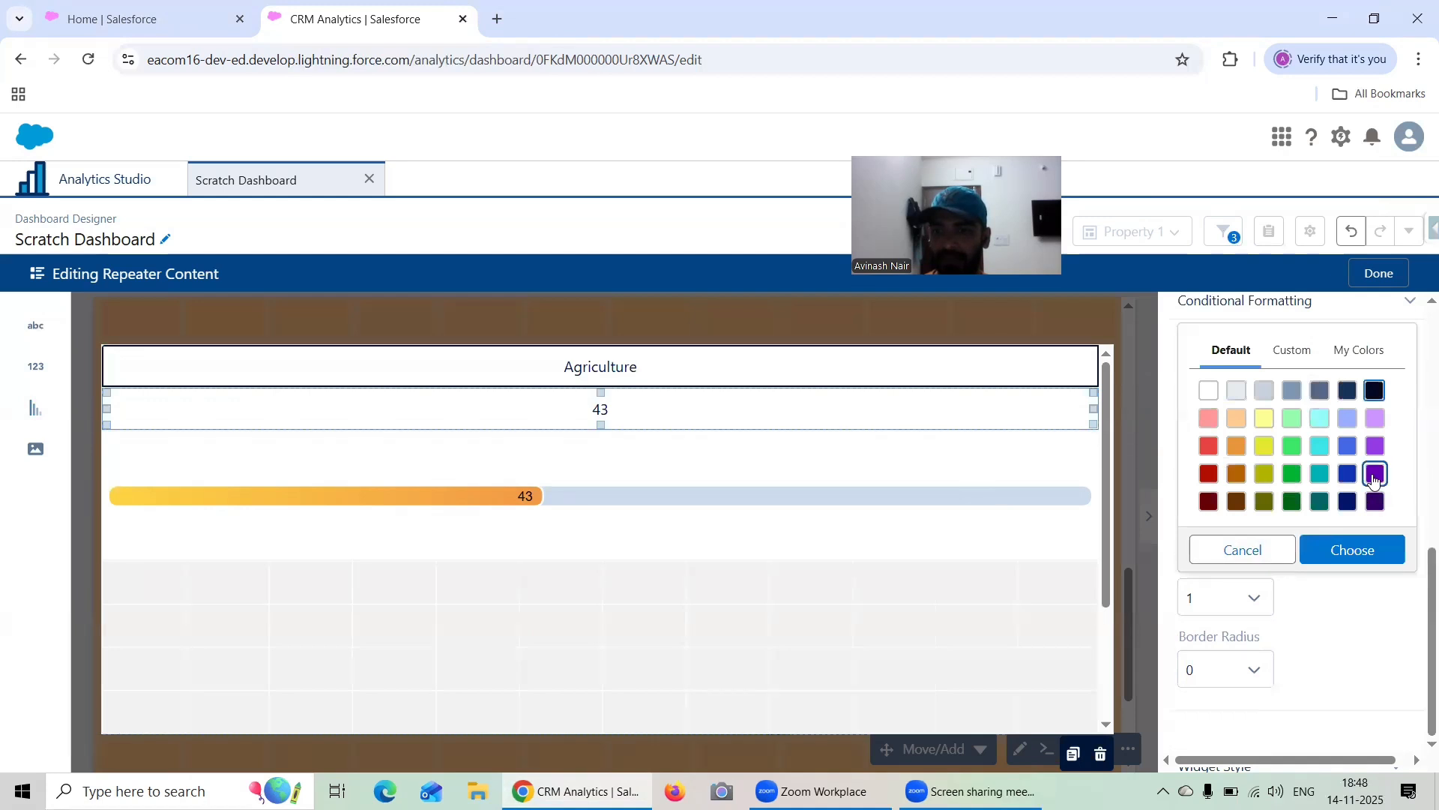
{"action": "left_click", "coordinate": [1364, 531]}
{"action": "left_click", "coordinate": [1213, 600]}
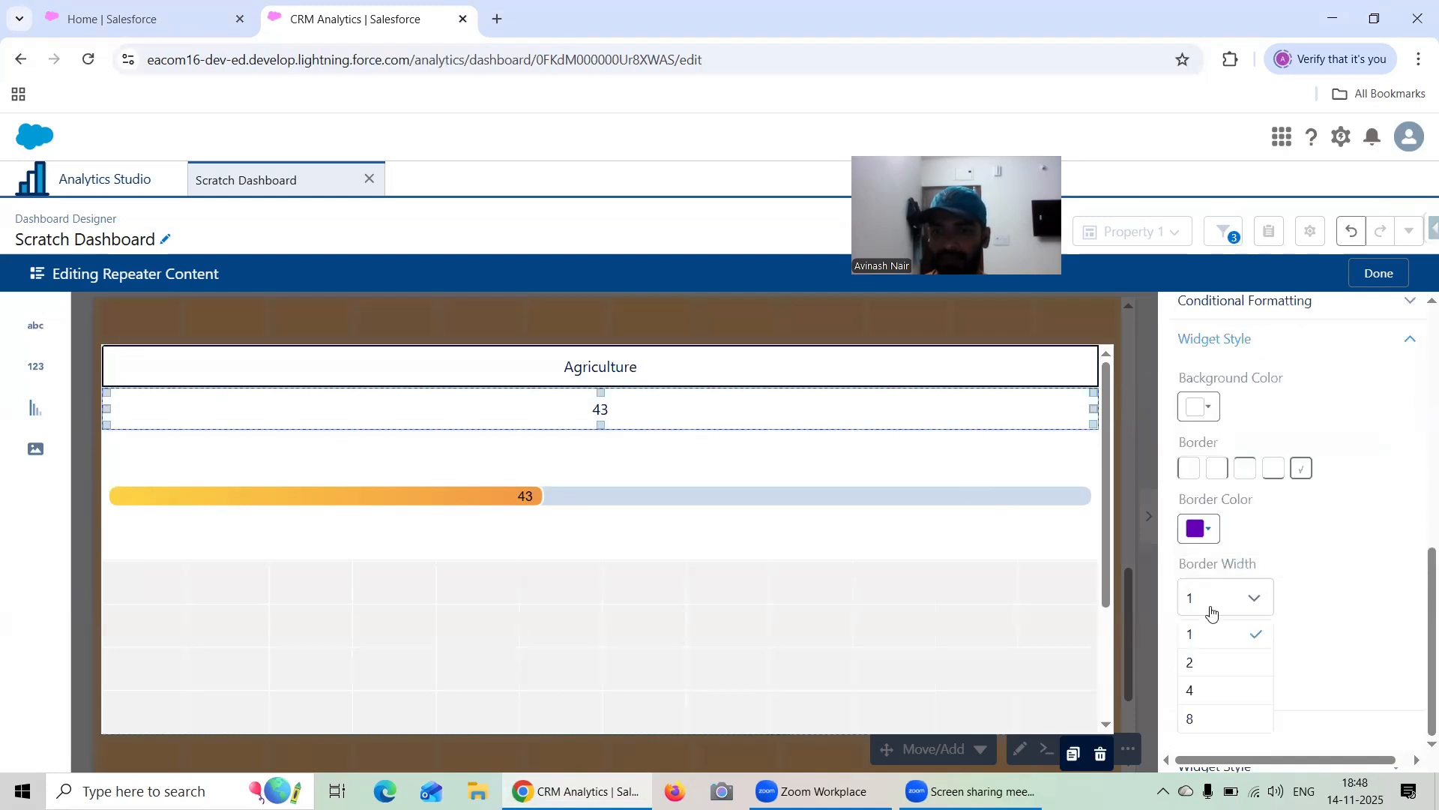
{"action": "left_click", "coordinate": [1219, 671]}
Give the flat gauge chart a dark purple border of width 4 on all sides and finish editing the repeater content
{"action": "left_click", "coordinate": [620, 453]}
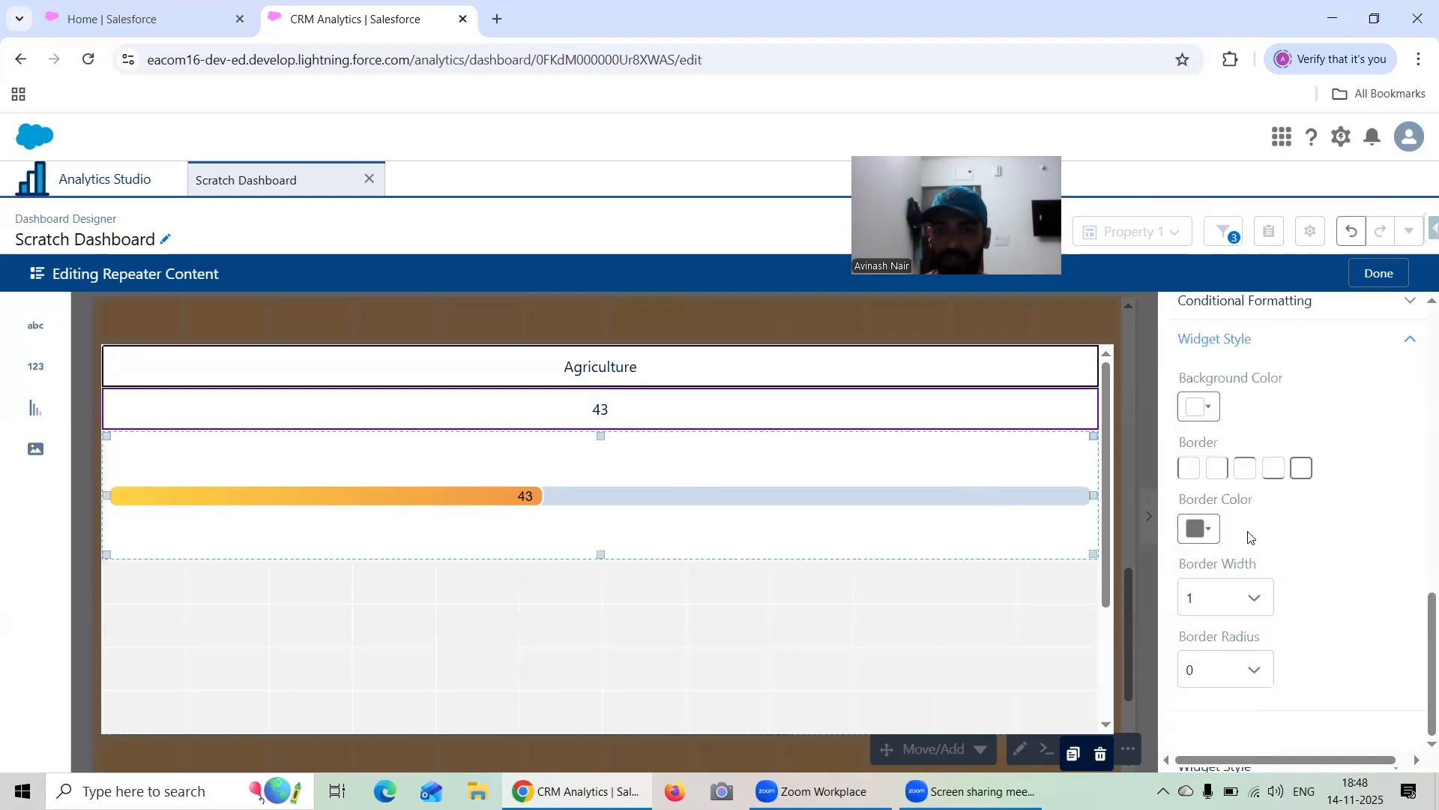
{"action": "left_click", "coordinate": [1199, 529]}
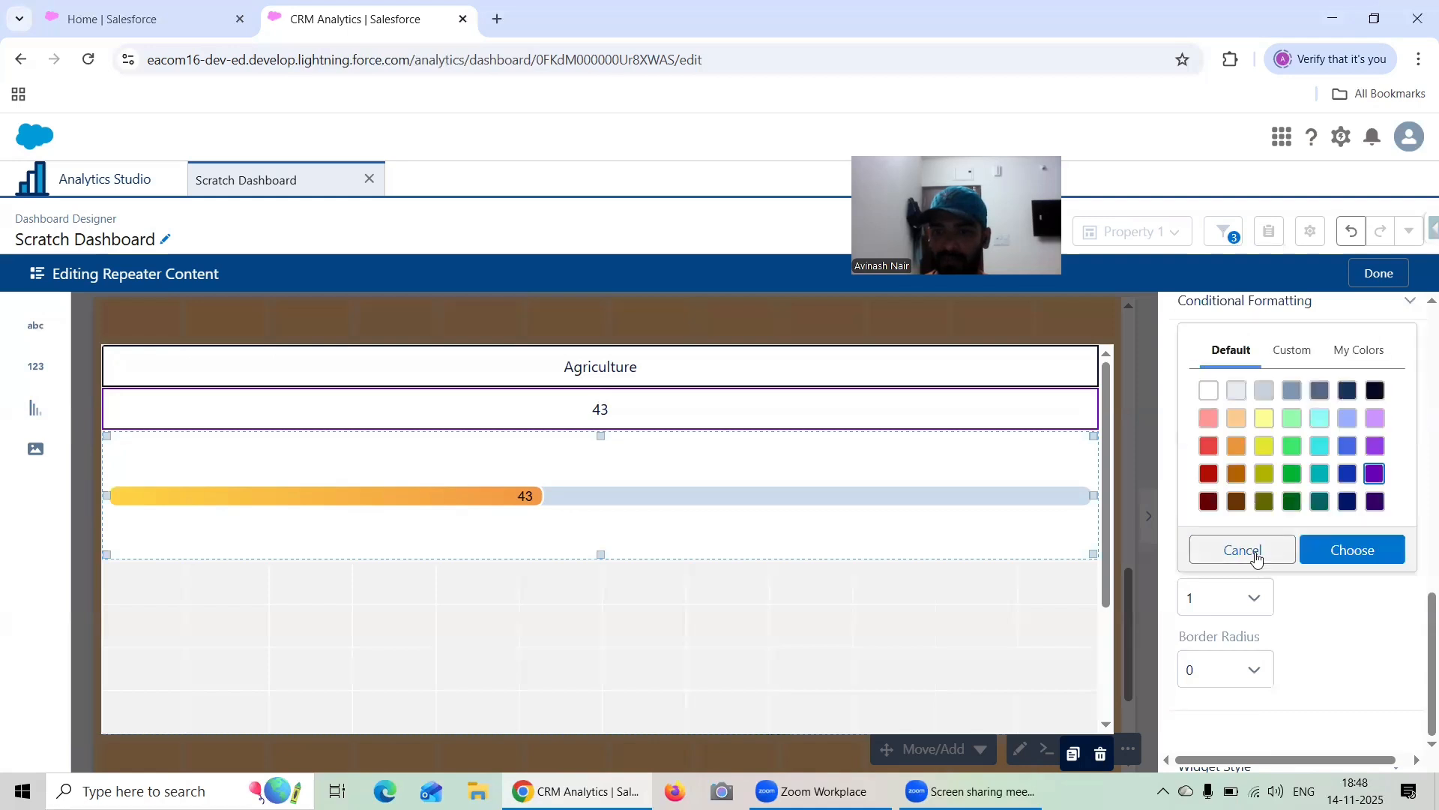
{"action": "left_click", "coordinate": [1375, 501]}
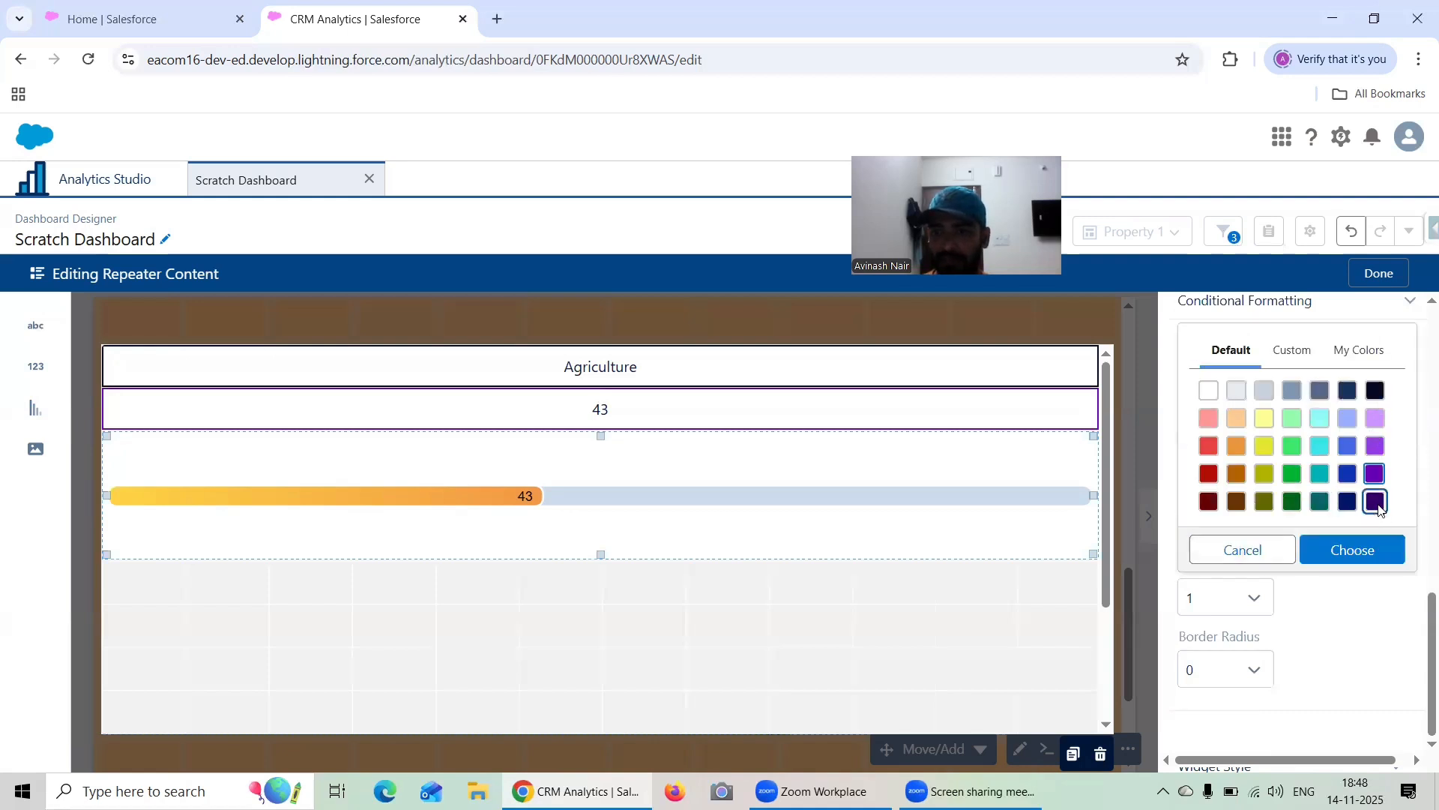
{"action": "left_click", "coordinate": [1346, 538]}
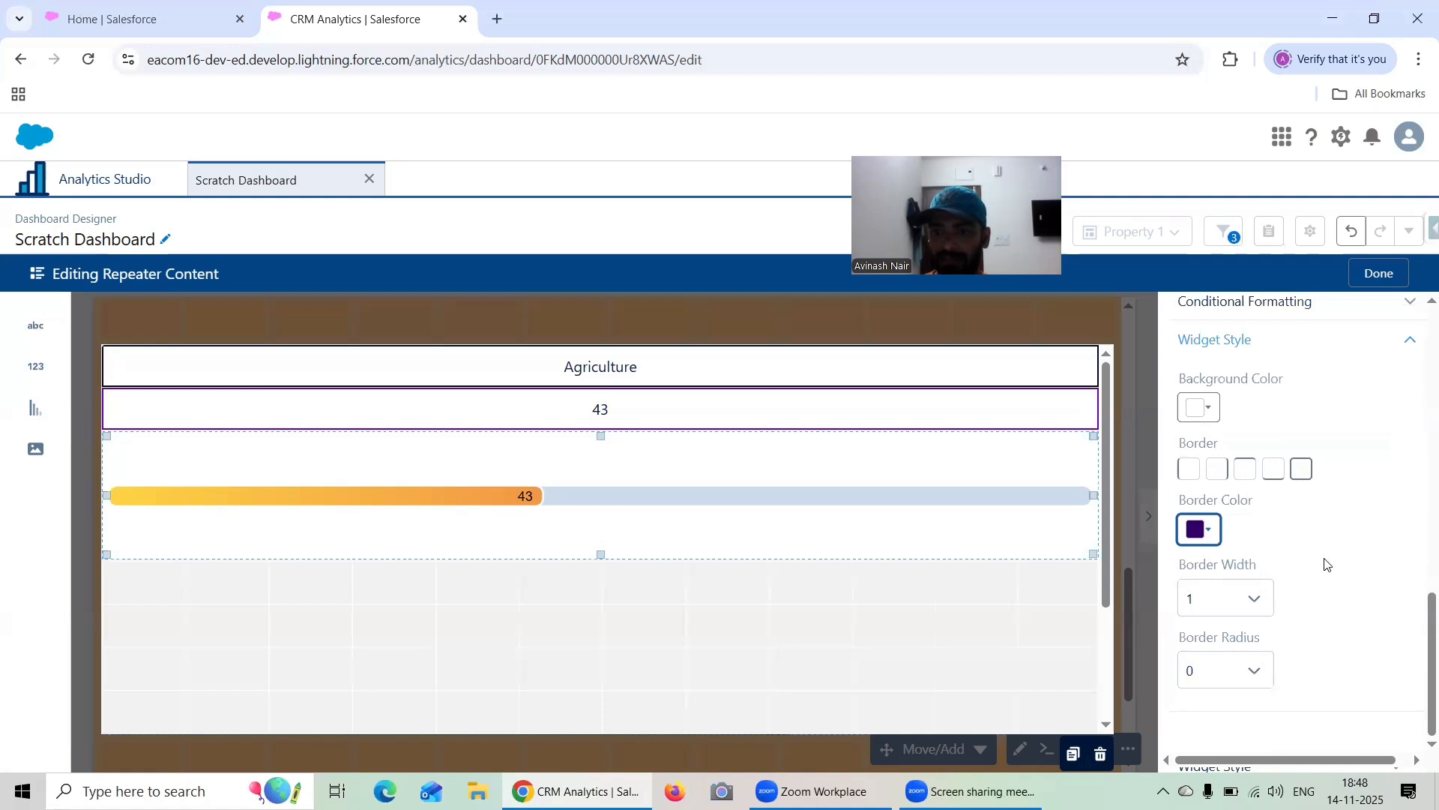
{"action": "left_click", "coordinate": [1238, 597]}
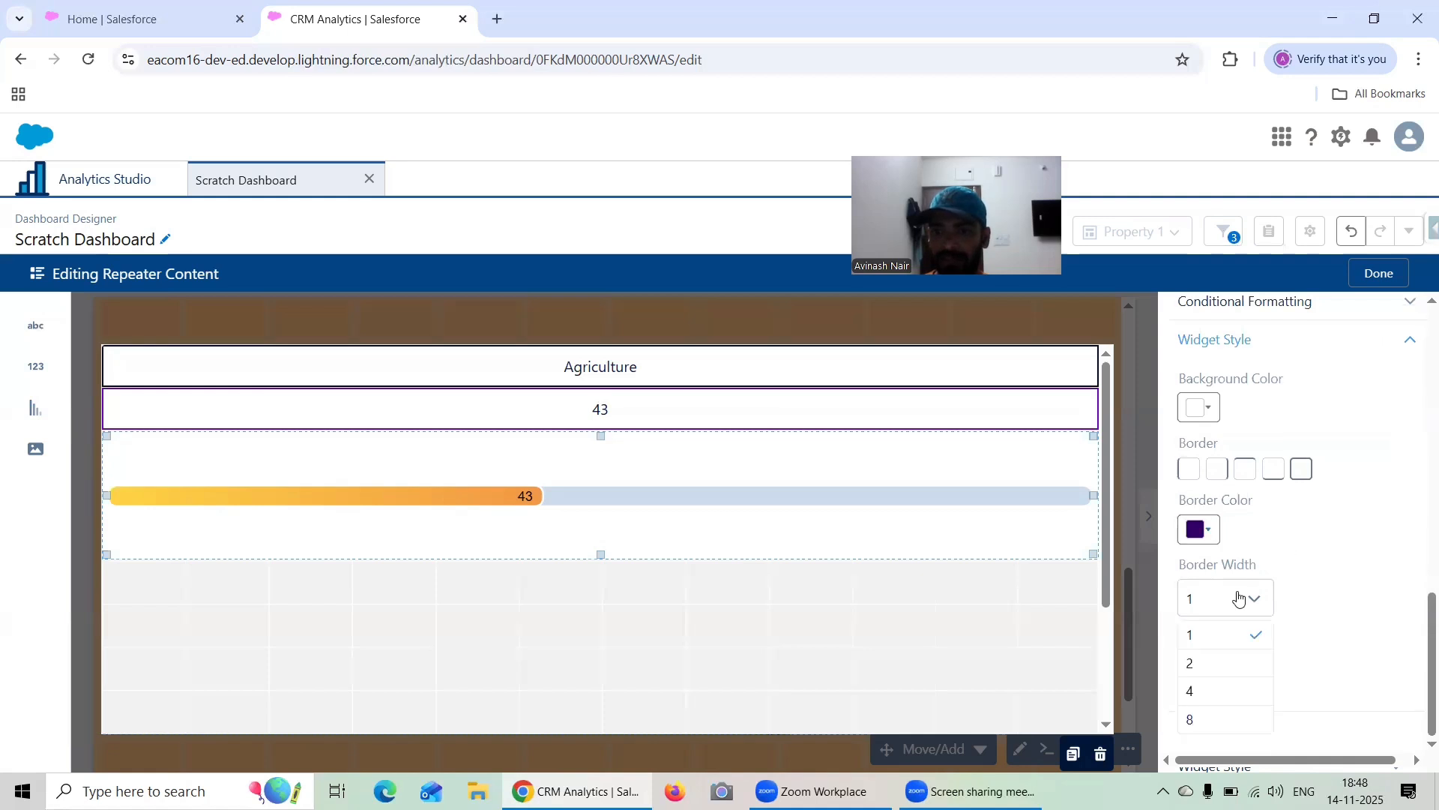
{"action": "left_click", "coordinate": [1231, 690]}
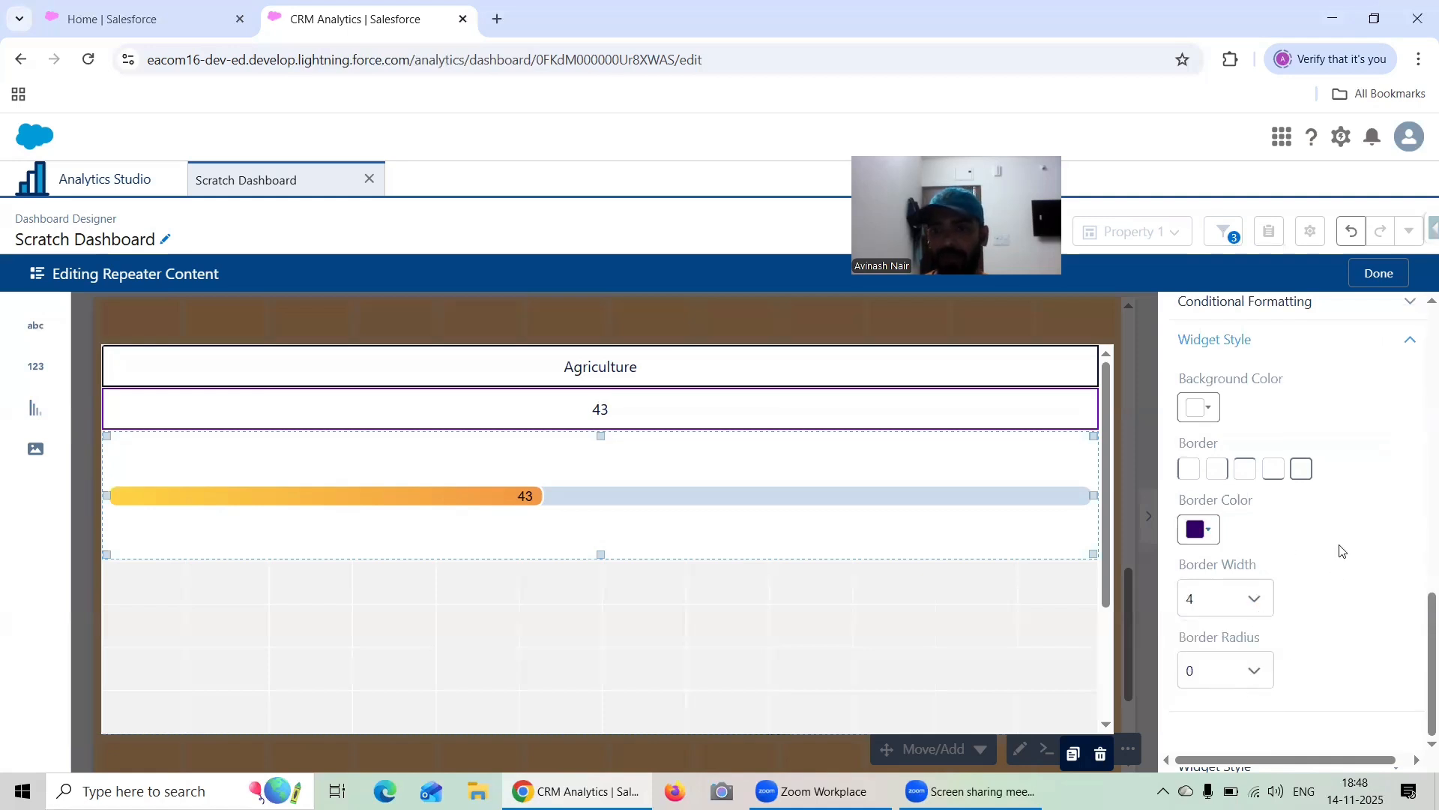
{"action": "left_click", "coordinate": [1302, 470]}
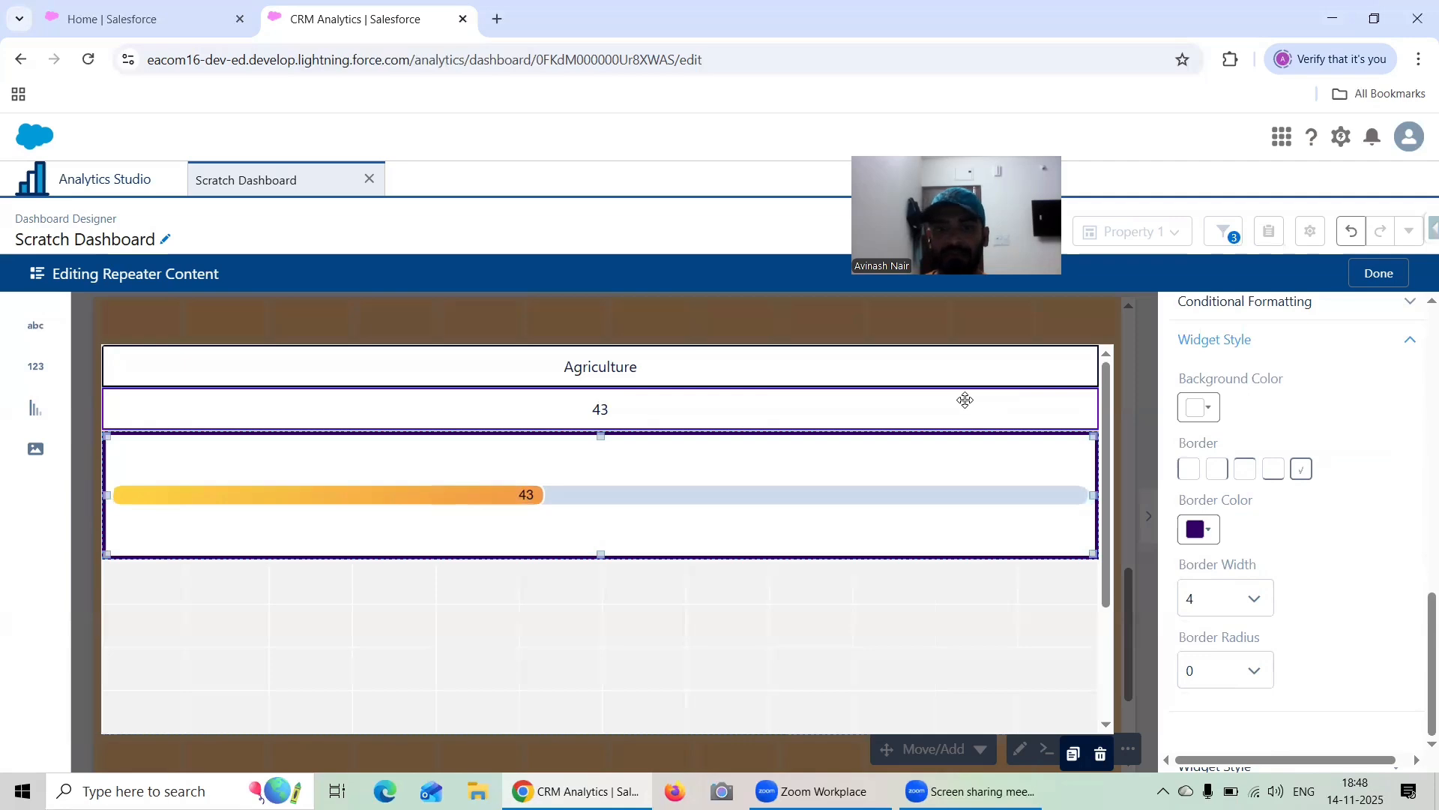
{"action": "left_click", "coordinate": [1354, 277]}
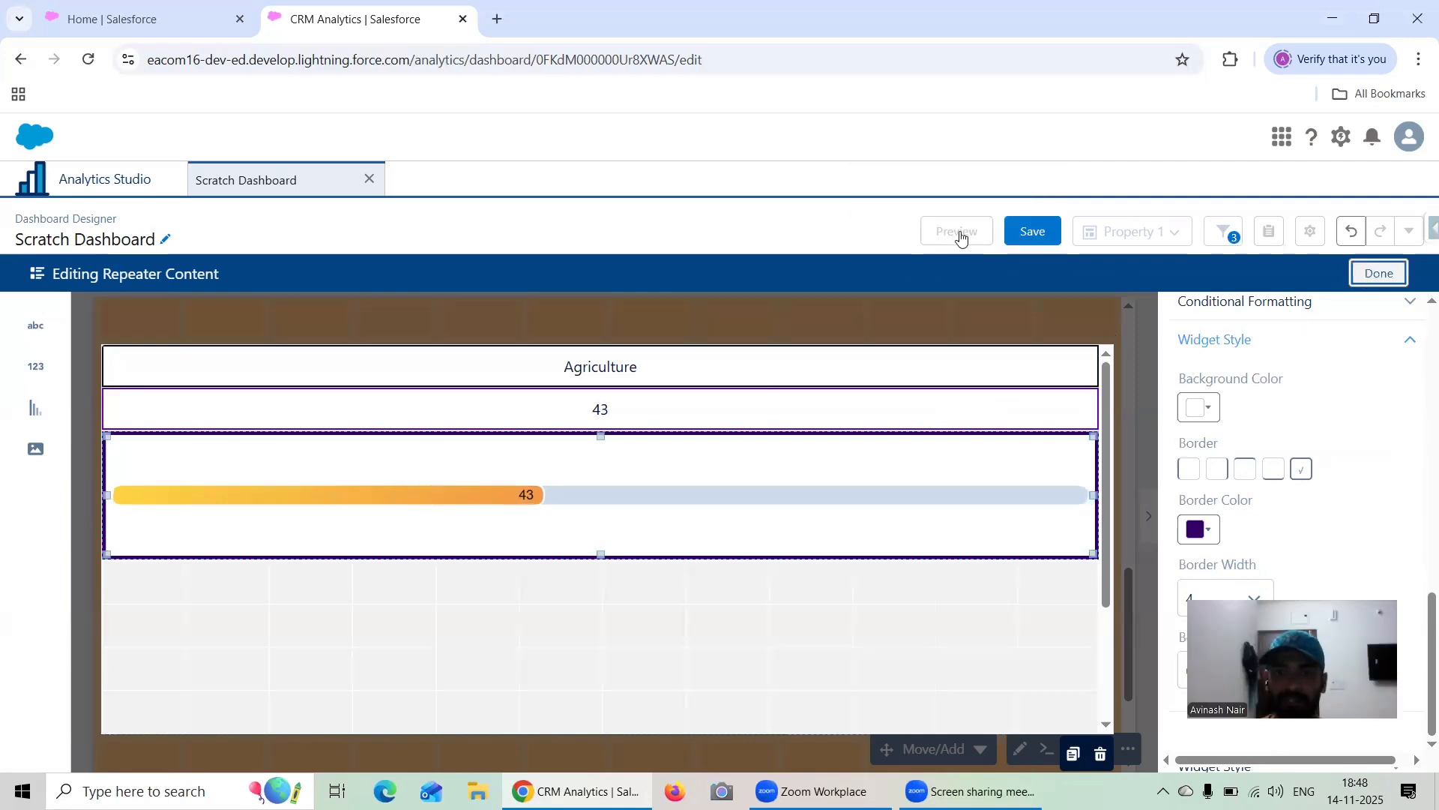
Preview the dashboard and examine the repeater cards from the first industry to the last
{"action": "left_click", "coordinate": [960, 237]}
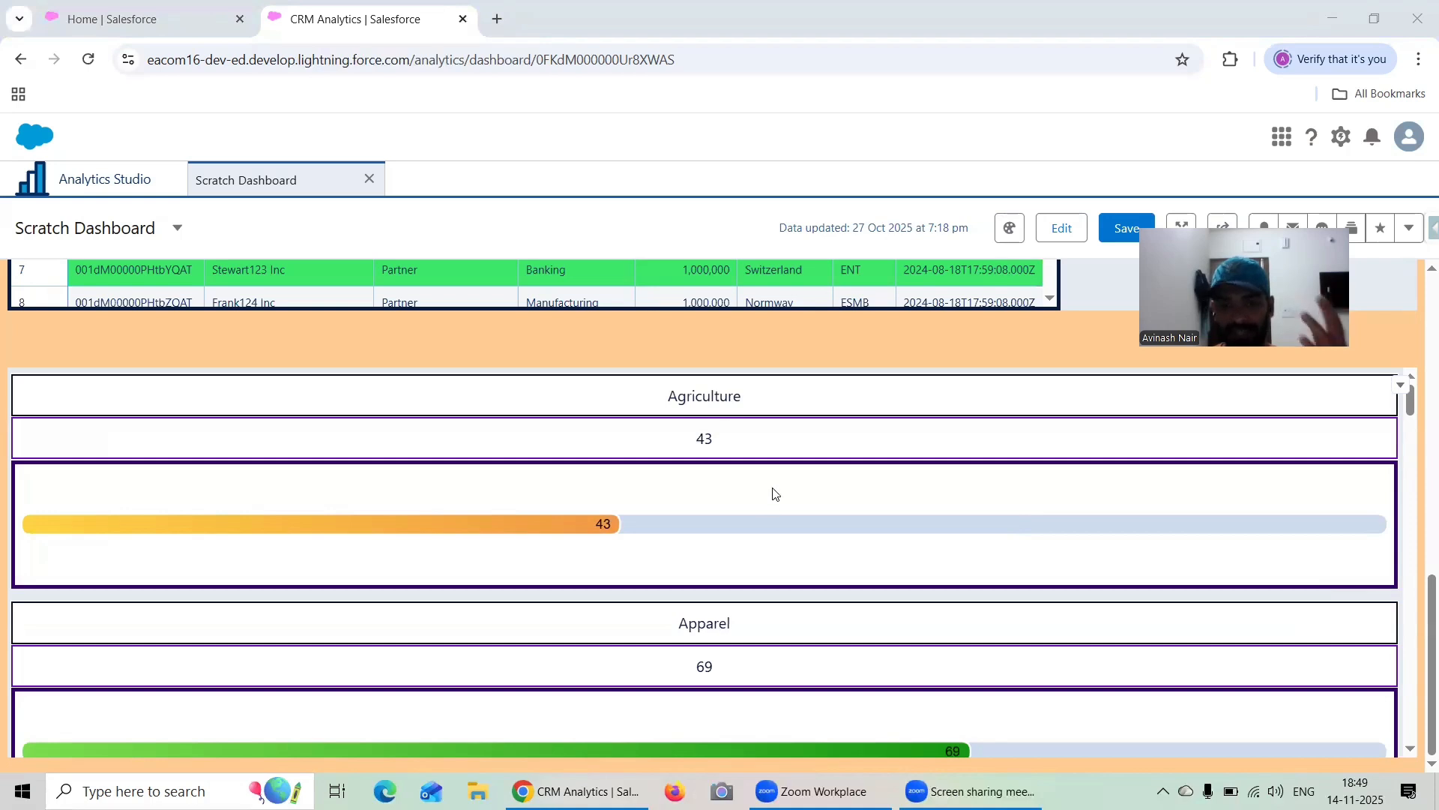
{"action": "scroll", "coordinate": [773, 493], "scroll_direction": "down", "scroll_amount": 10}
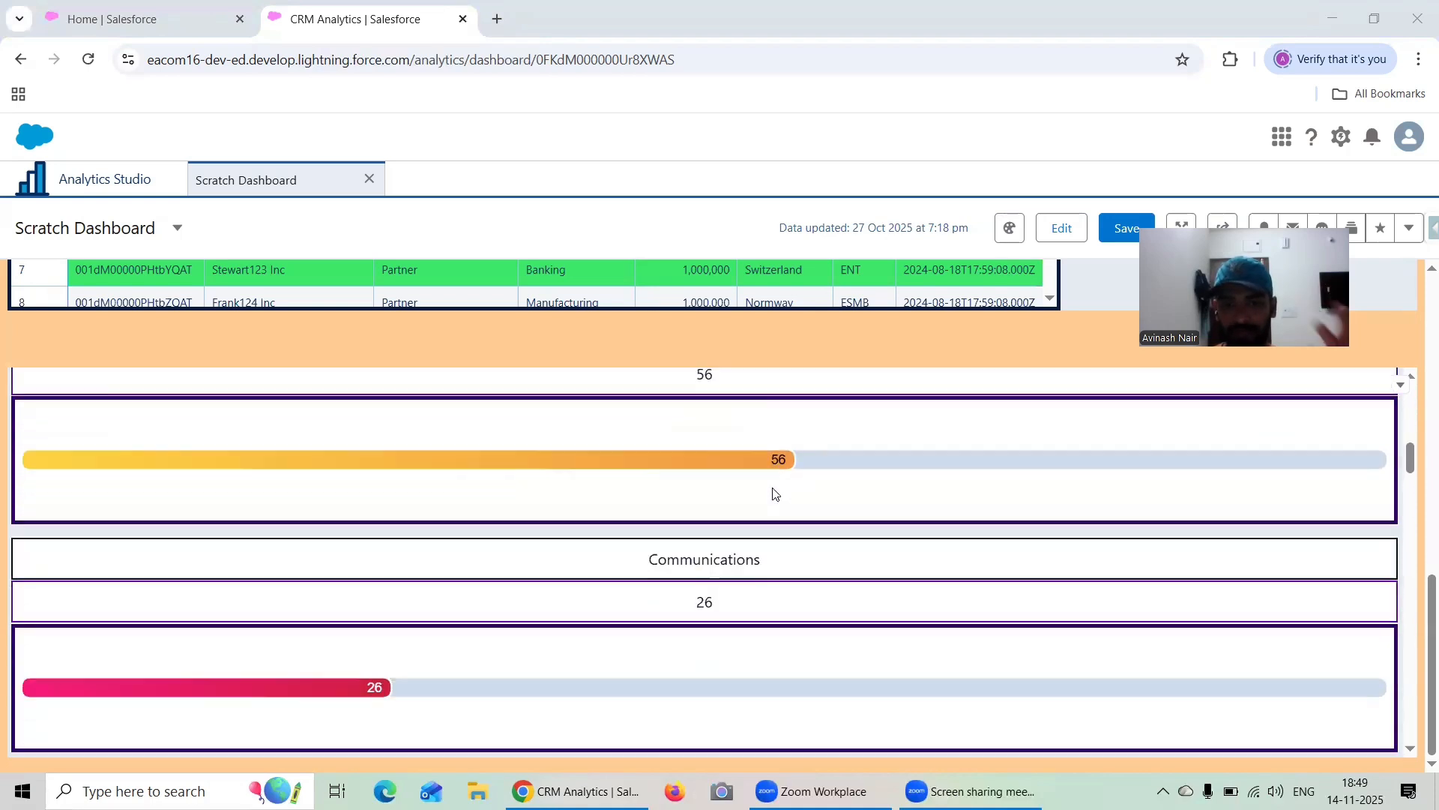
{"action": "scroll", "coordinate": [773, 493], "scroll_direction": "up", "scroll_amount": 10}
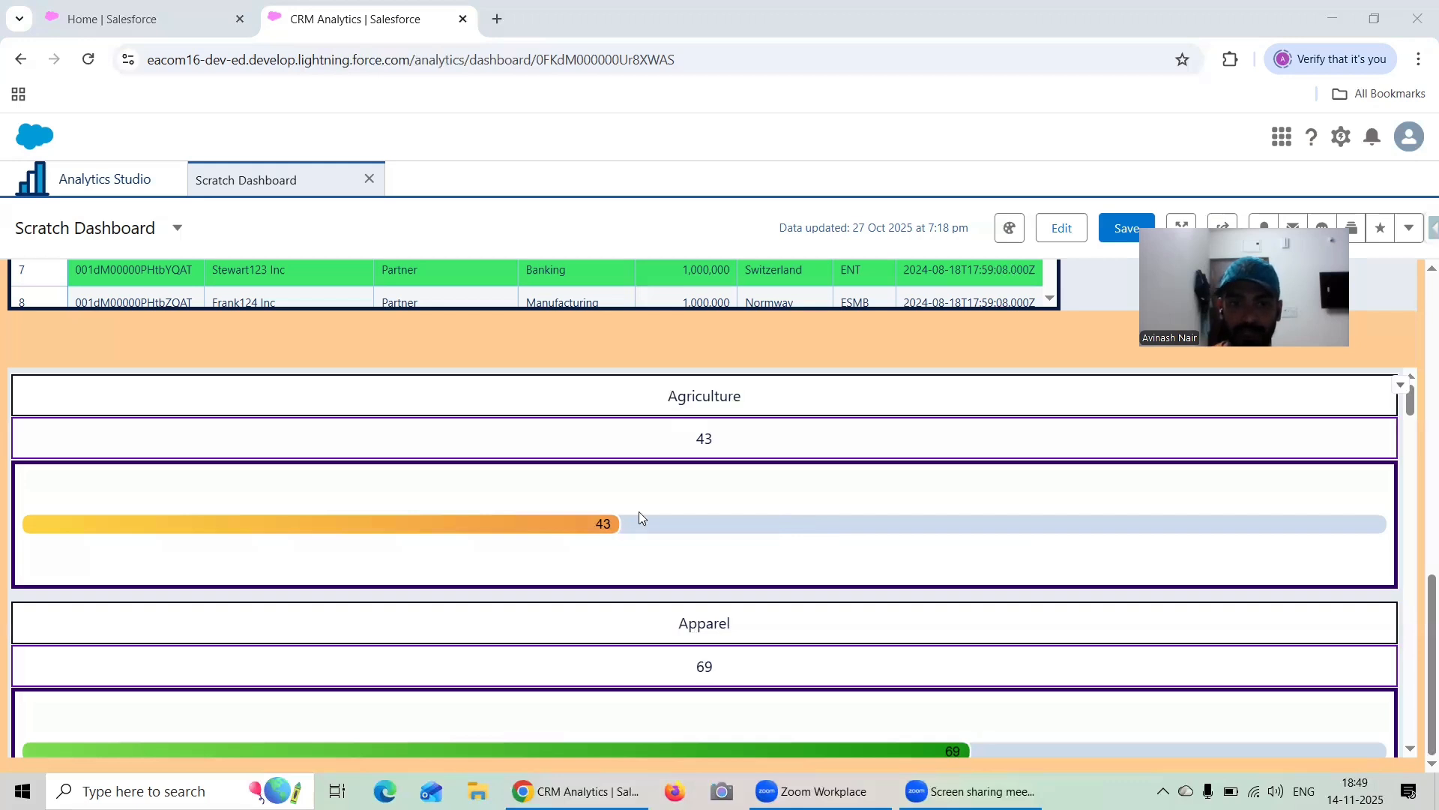
{"action": "scroll", "coordinate": [639, 515], "scroll_direction": "down", "scroll_amount": 3}
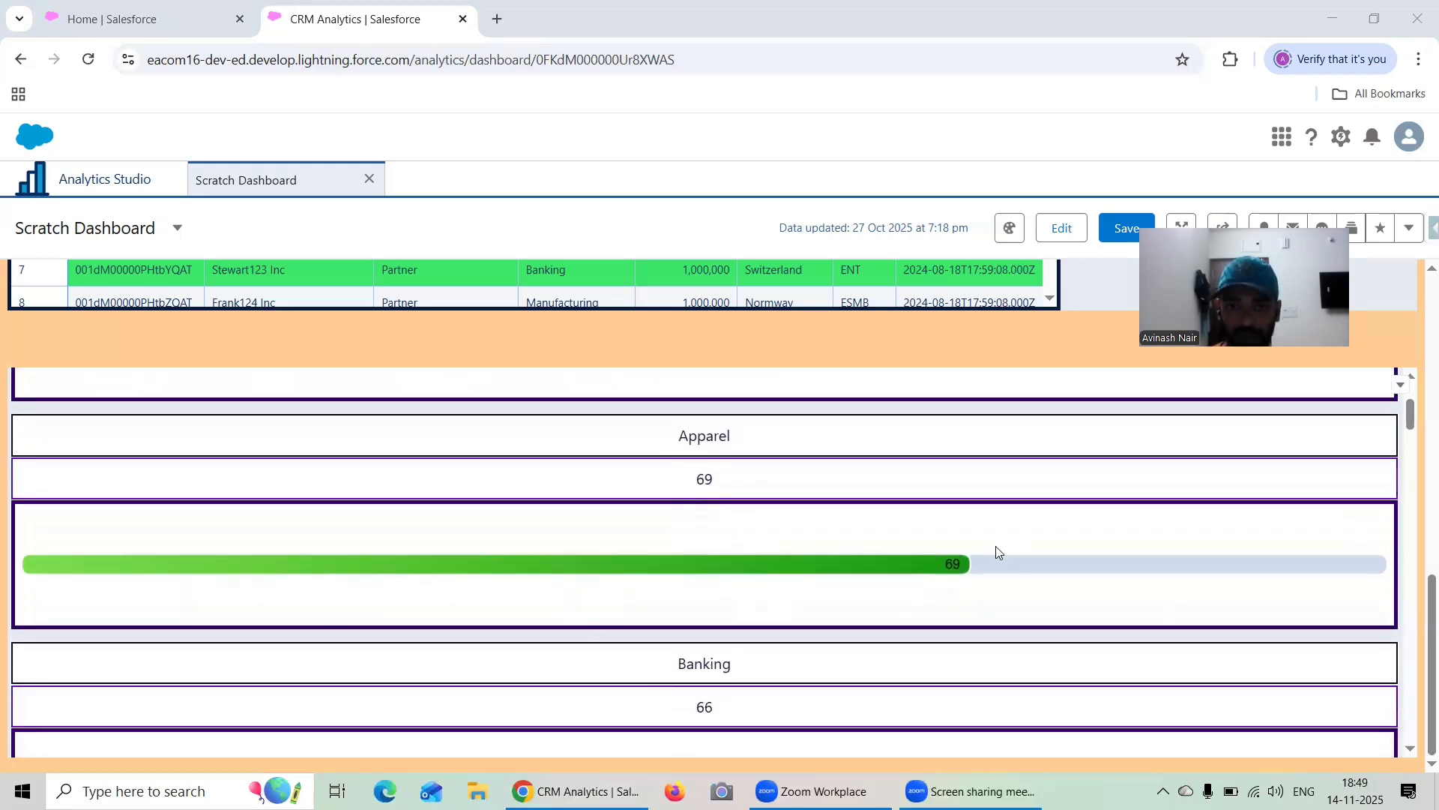
{"action": "scroll", "coordinate": [997, 552], "scroll_direction": "down", "scroll_amount": 4}
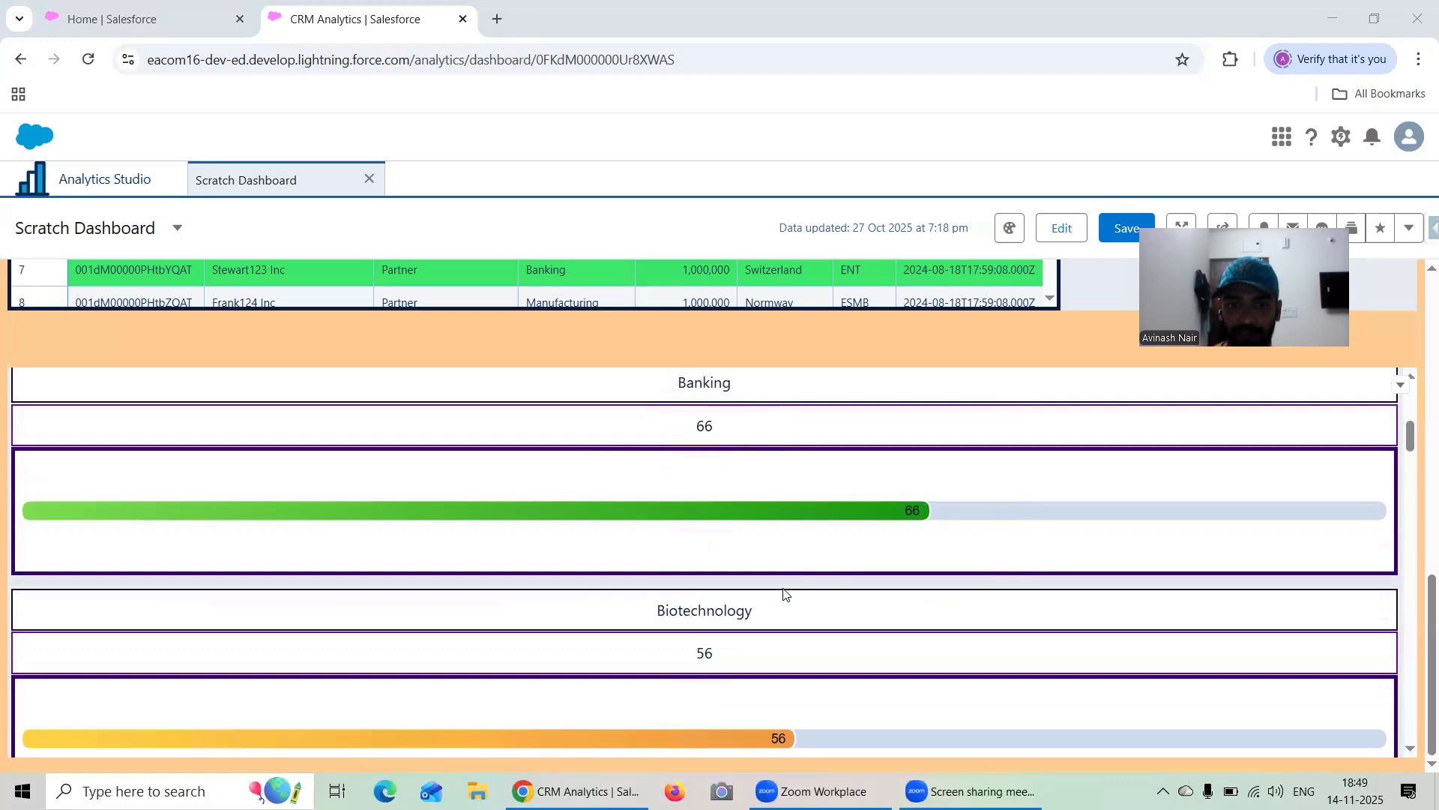
{"action": "scroll", "coordinate": [937, 577], "scroll_direction": "down", "scroll_amount": 15}
{"action": "left_click_drag", "start_coordinate": [1410, 497], "coordinate": [1417, 676]}
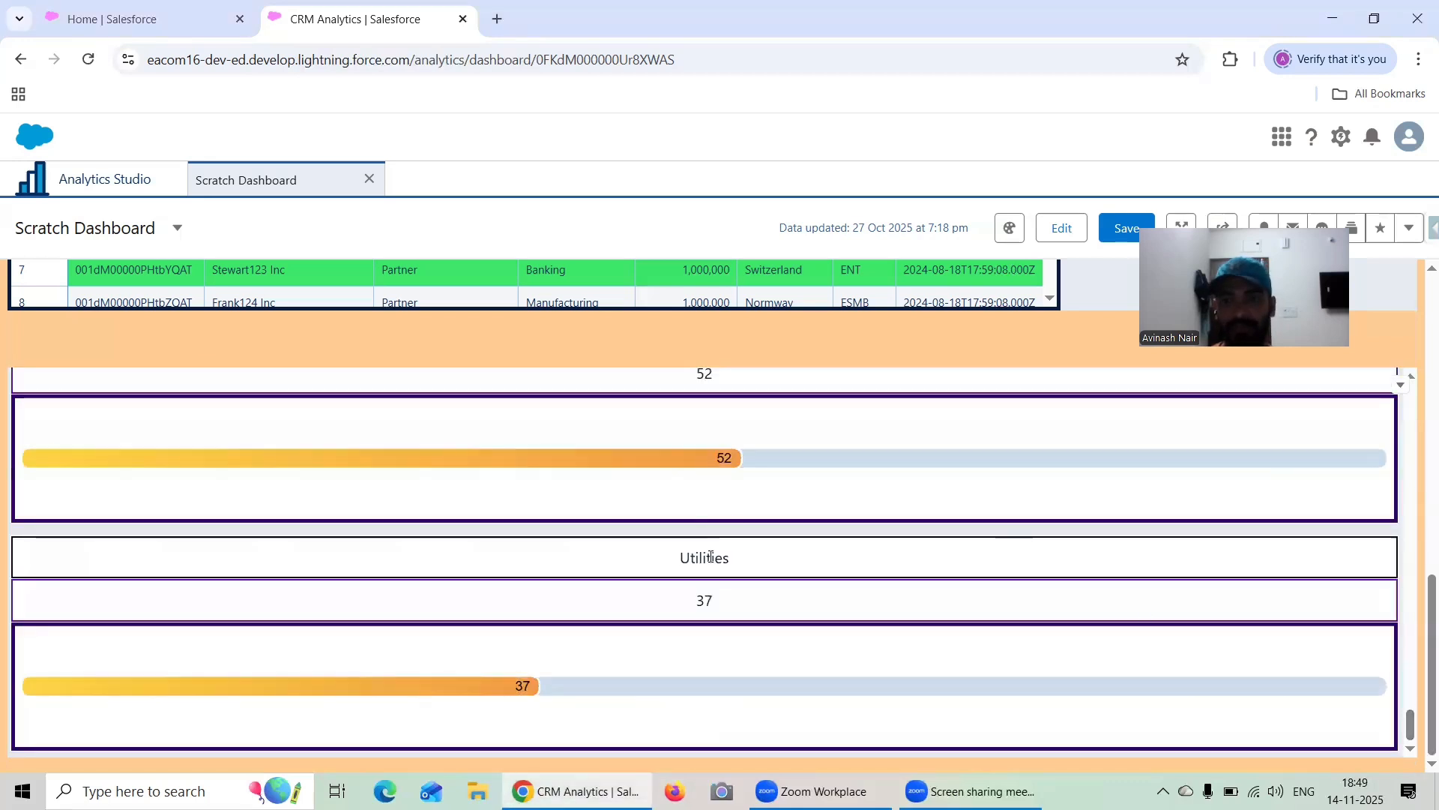
{"action": "scroll", "coordinate": [1374, 565], "scroll_direction": "up", "scroll_amount": 20}
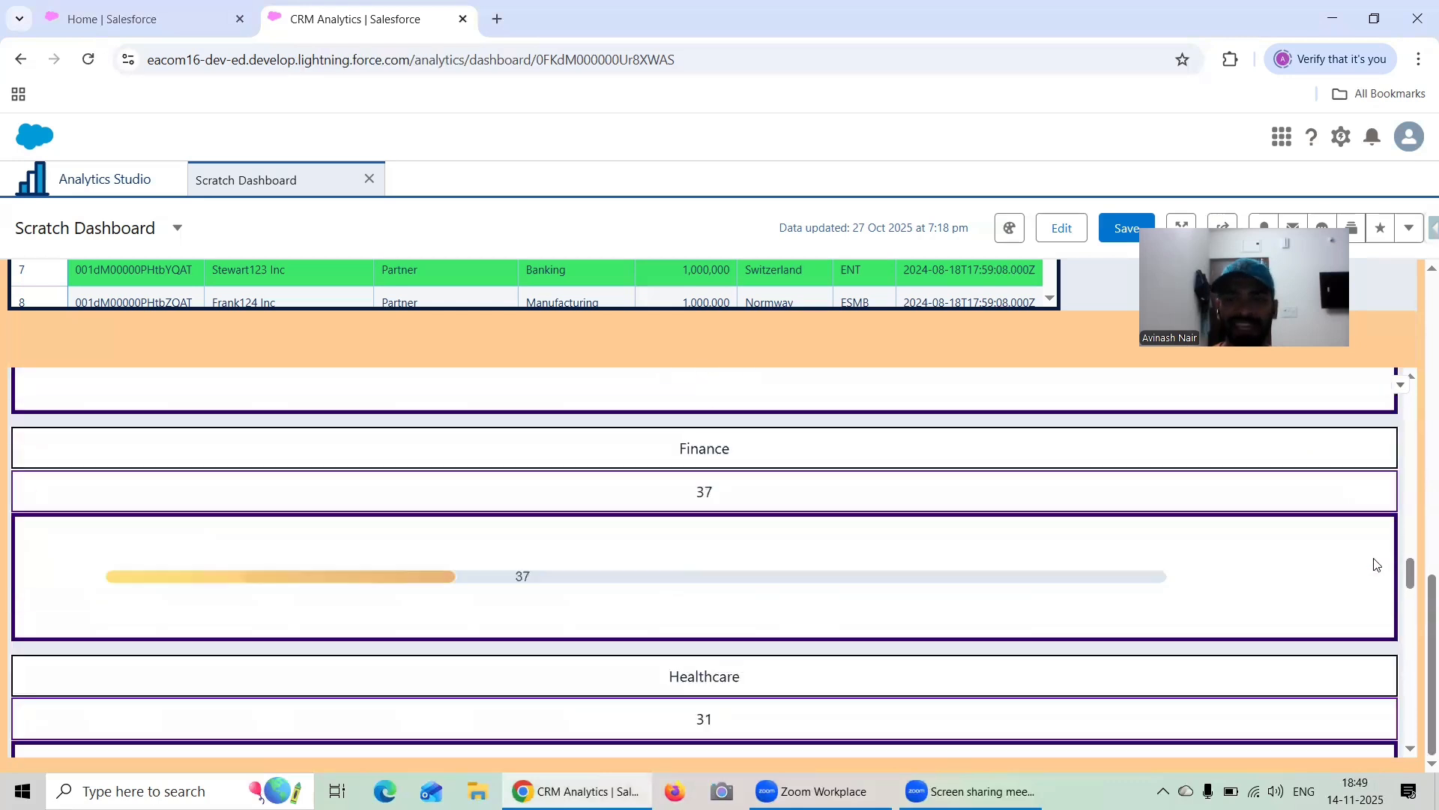
{"action": "scroll", "coordinate": [1374, 562], "scroll_direction": "up", "scroll_amount": 20}
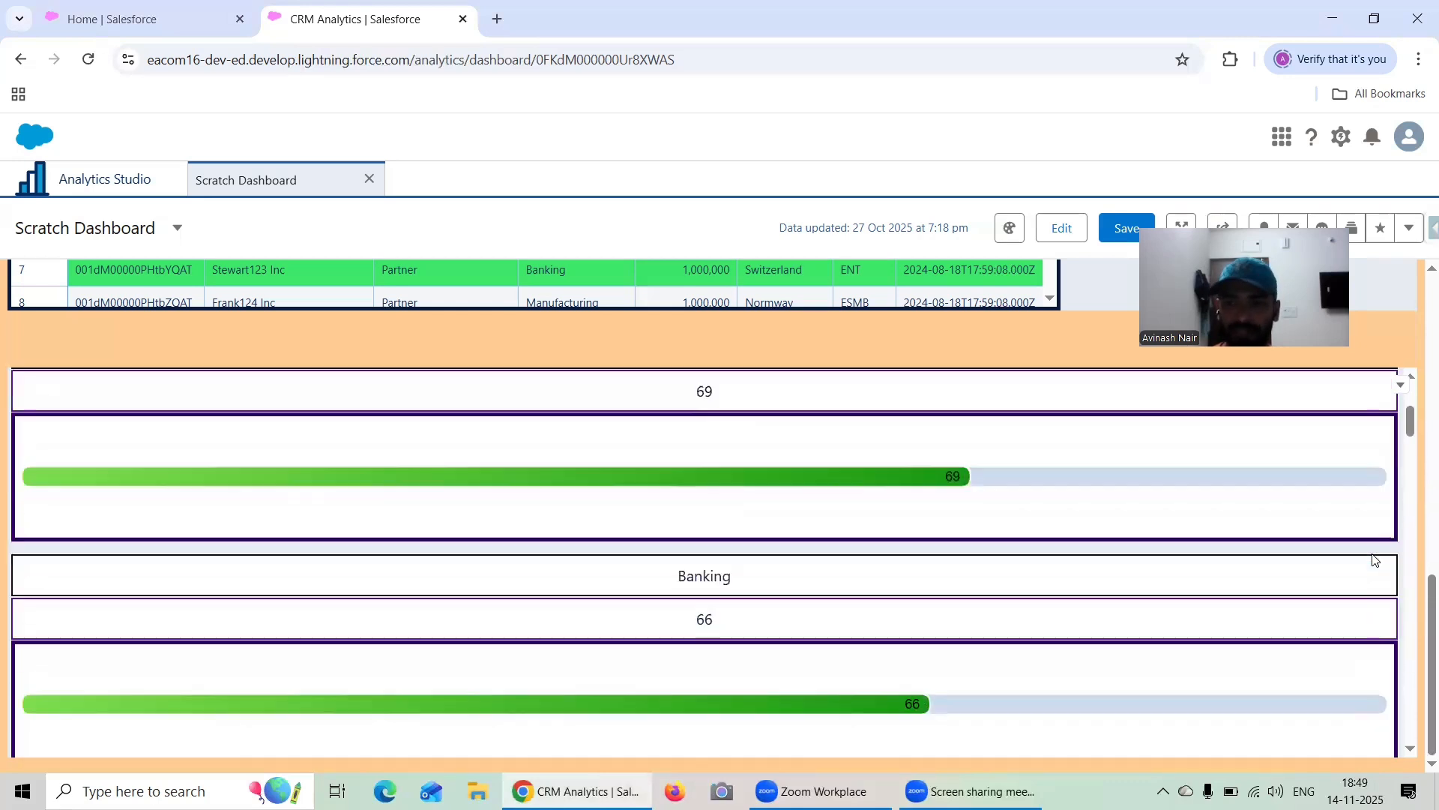
{"action": "scroll", "coordinate": [1374, 560], "scroll_direction": "up", "scroll_amount": 1}
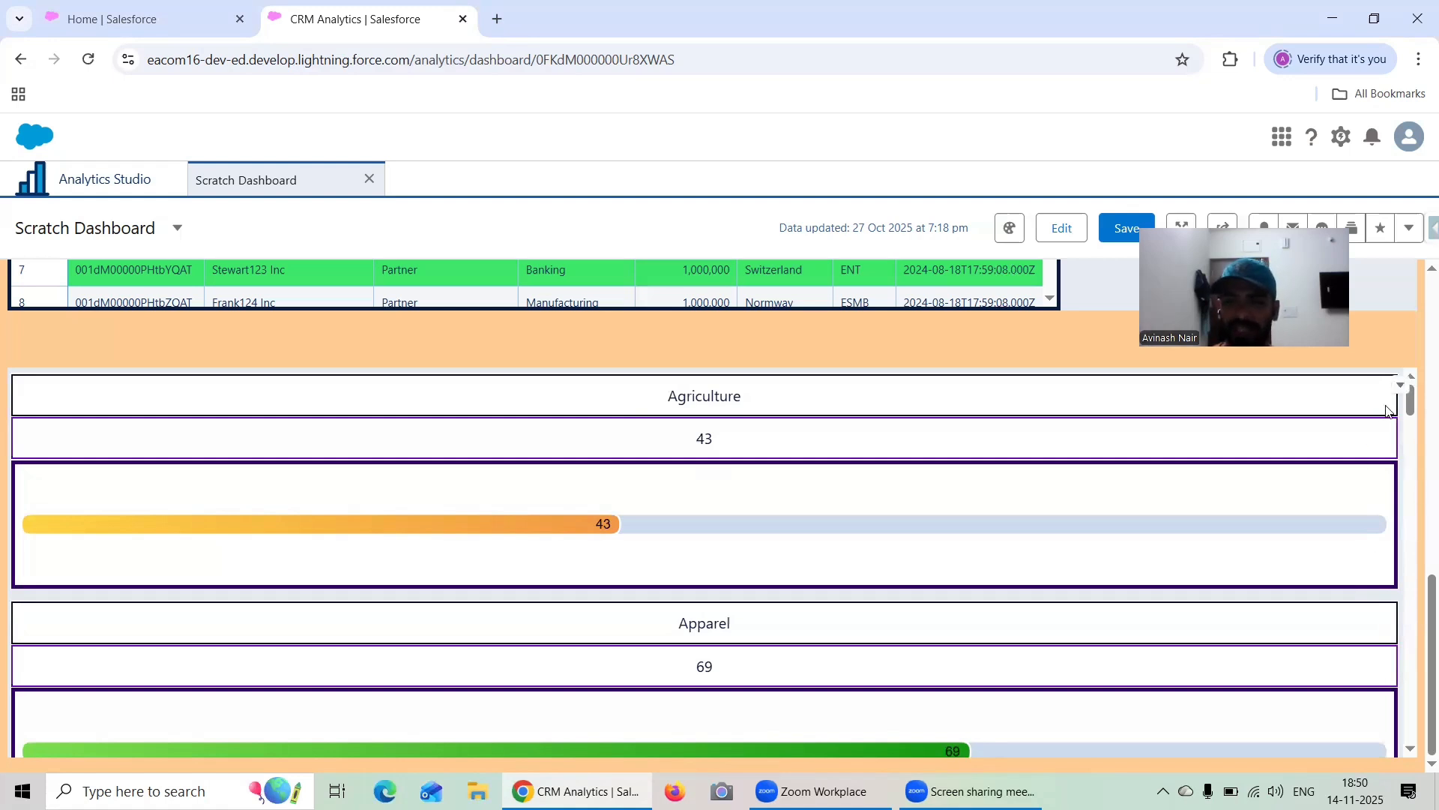
{"action": "scroll", "coordinate": [1402, 450], "scroll_direction": "down", "scroll_amount": 3}
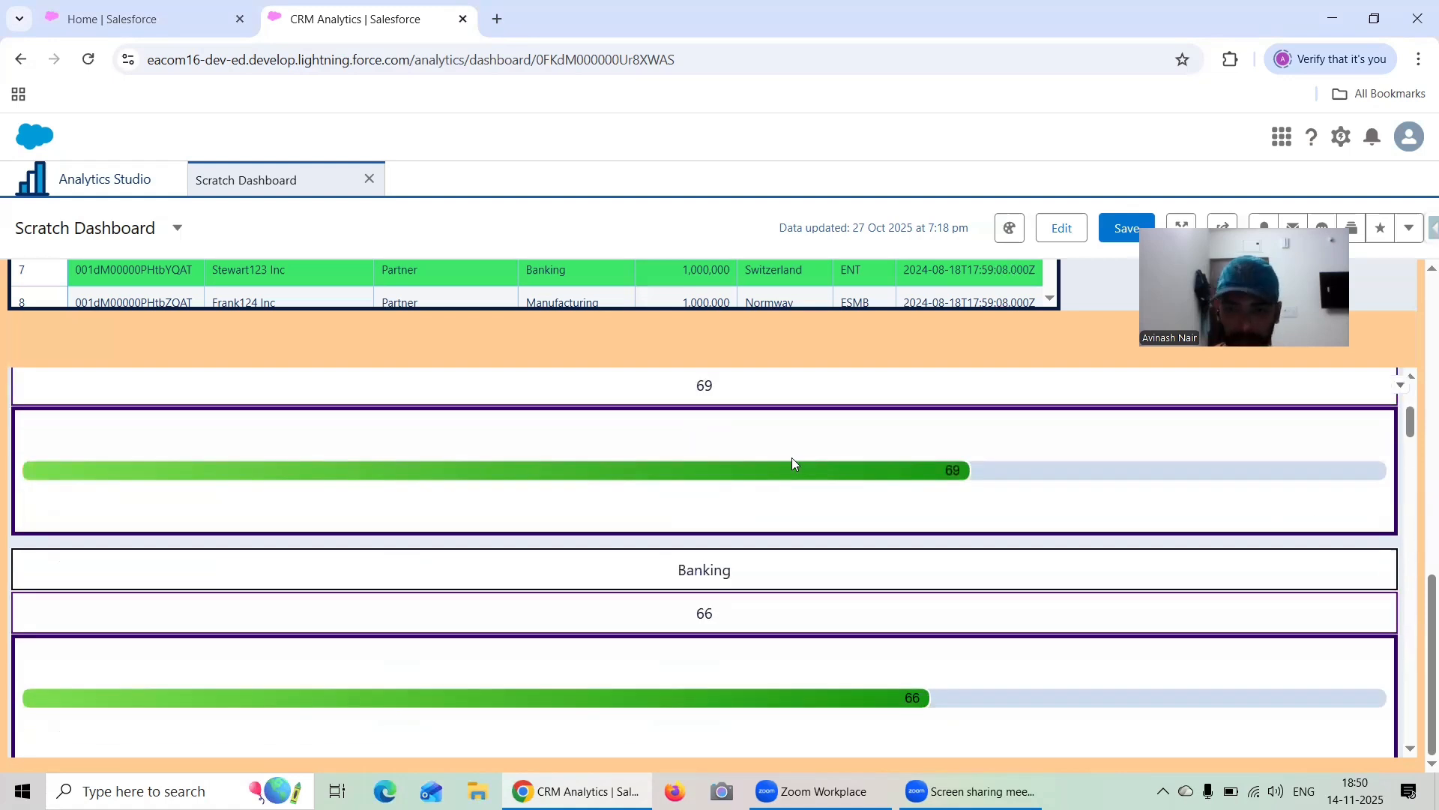
Return to editing the dashboard and add a slider input widget below the repeater, stretched to the full page width
{"action": "left_click", "coordinate": [1061, 228]}
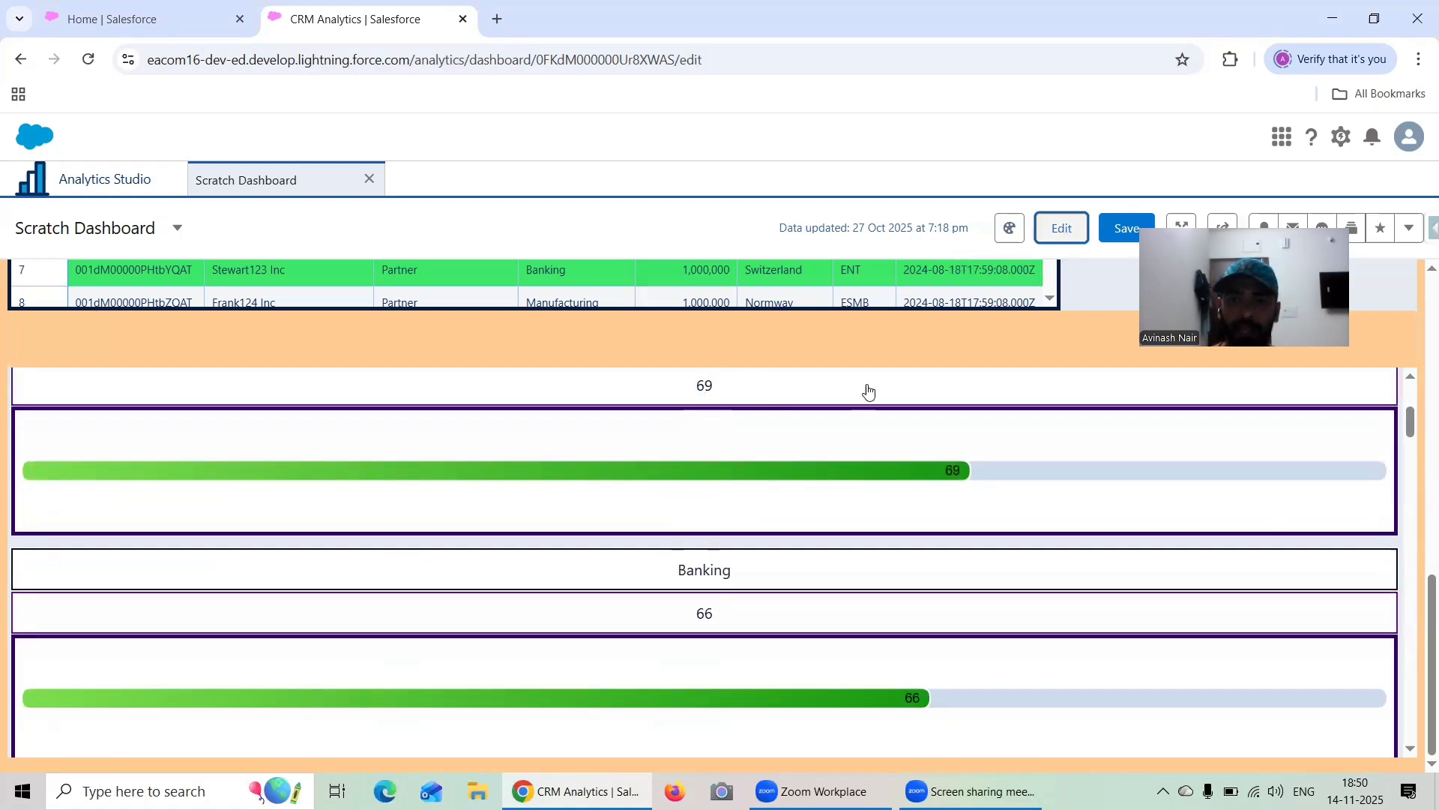
{"action": "scroll", "coordinate": [599, 437], "scroll_direction": "down", "scroll_amount": 3}
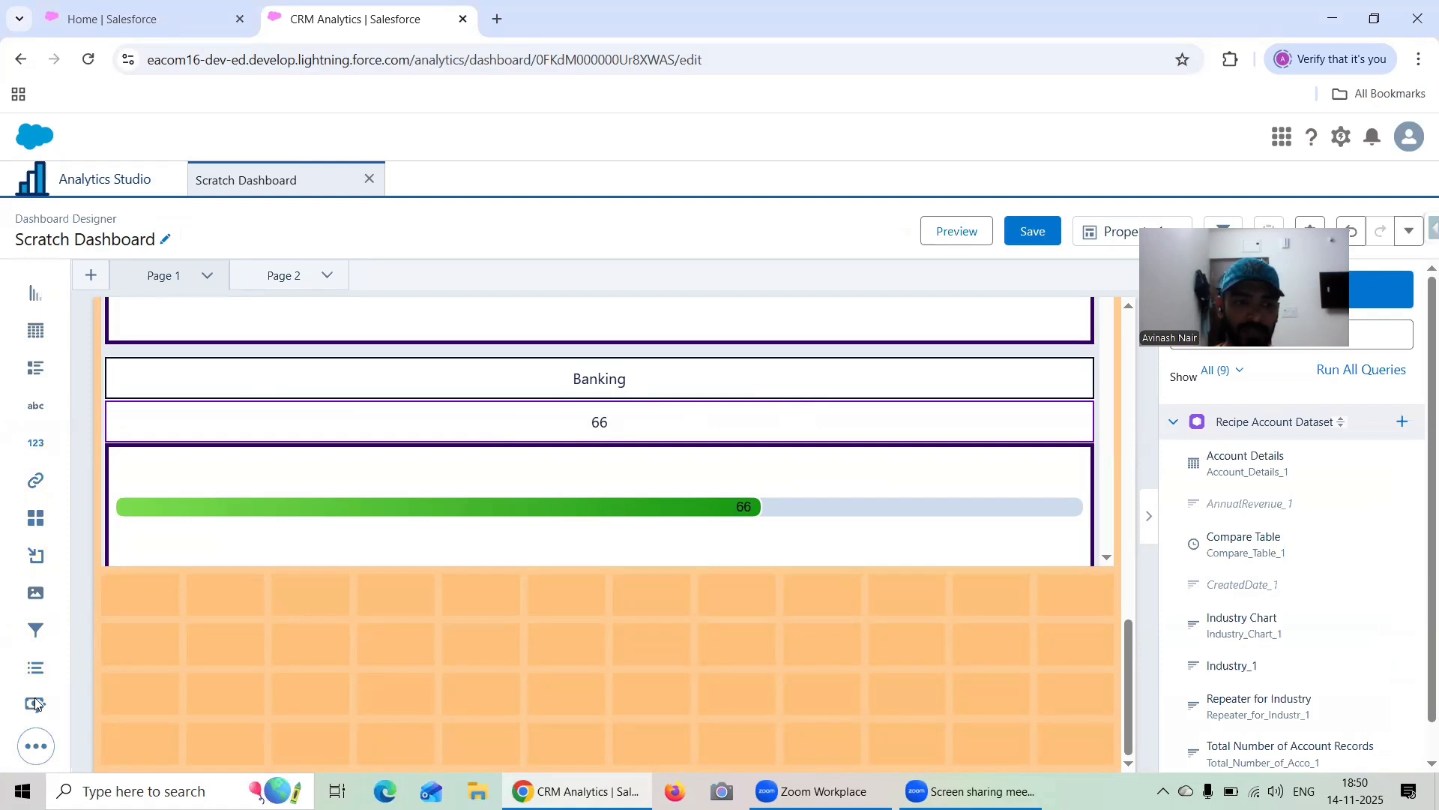
{"action": "left_click_drag", "start_coordinate": [45, 703], "coordinate": [167, 707]}
{"action": "scroll", "coordinate": [346, 609], "scroll_direction": "down", "scroll_amount": 3}
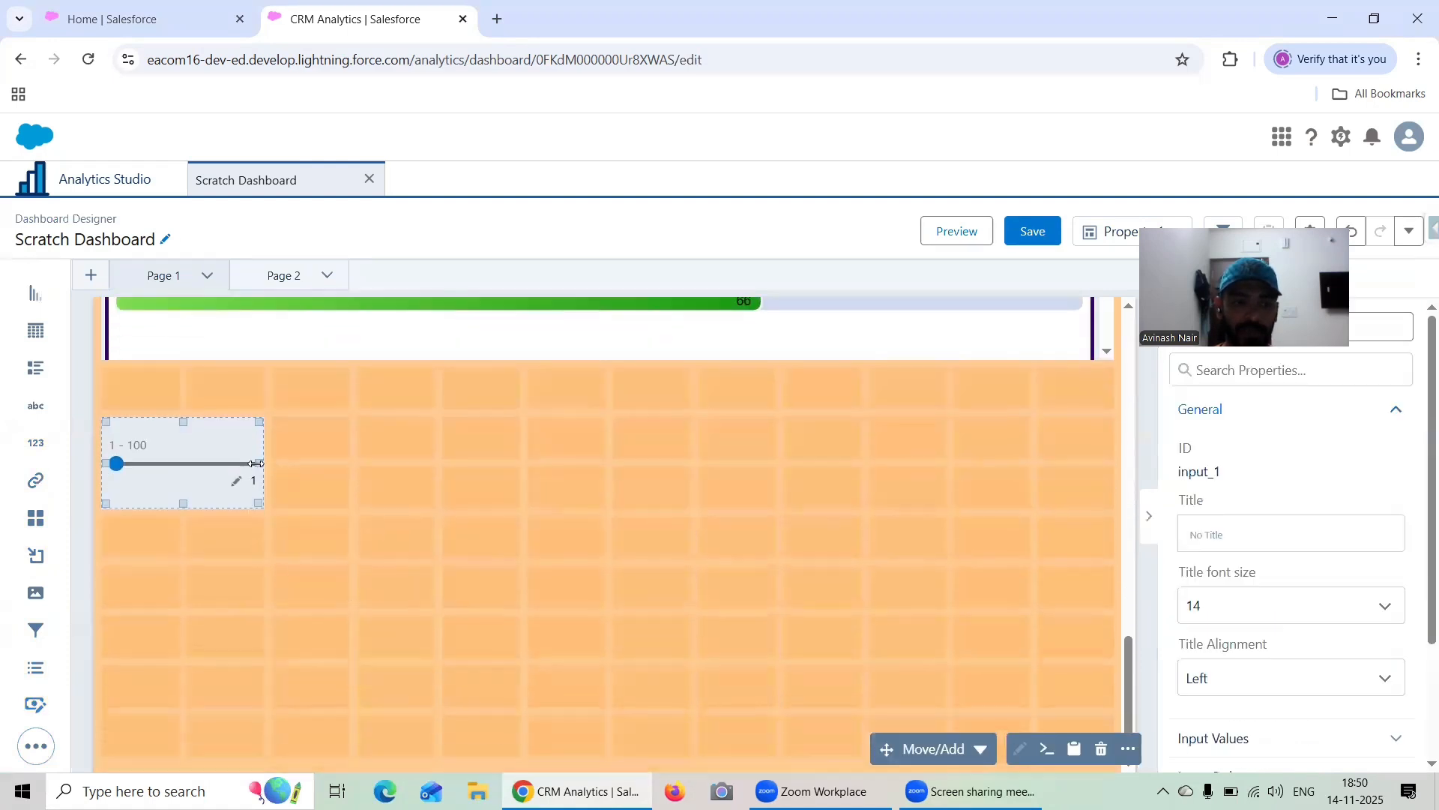
{"action": "left_click_drag", "start_coordinate": [264, 463], "coordinate": [997, 450]}
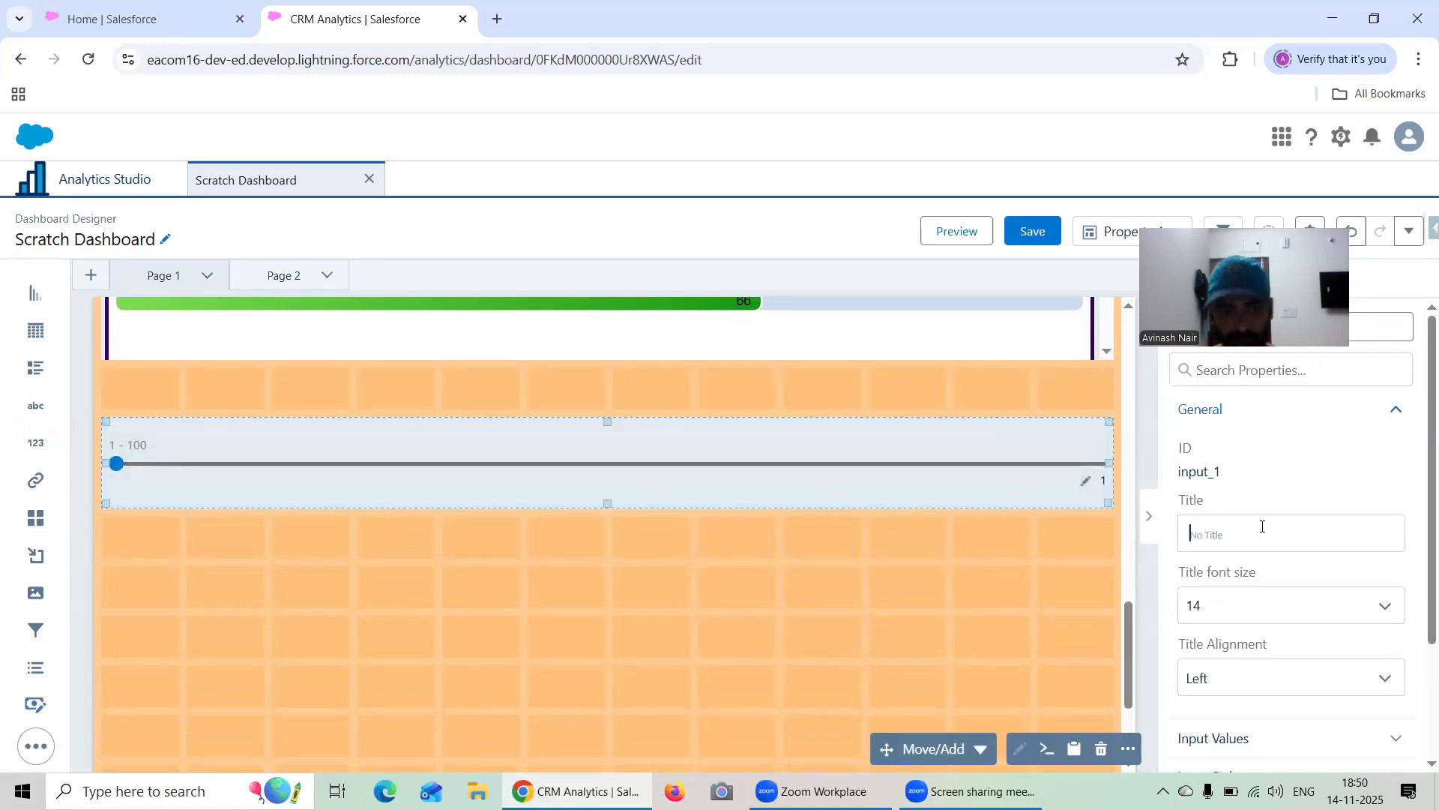
Title the slider input widget "Scrolling Pad"
{"action": "type", "text": "Sc"}
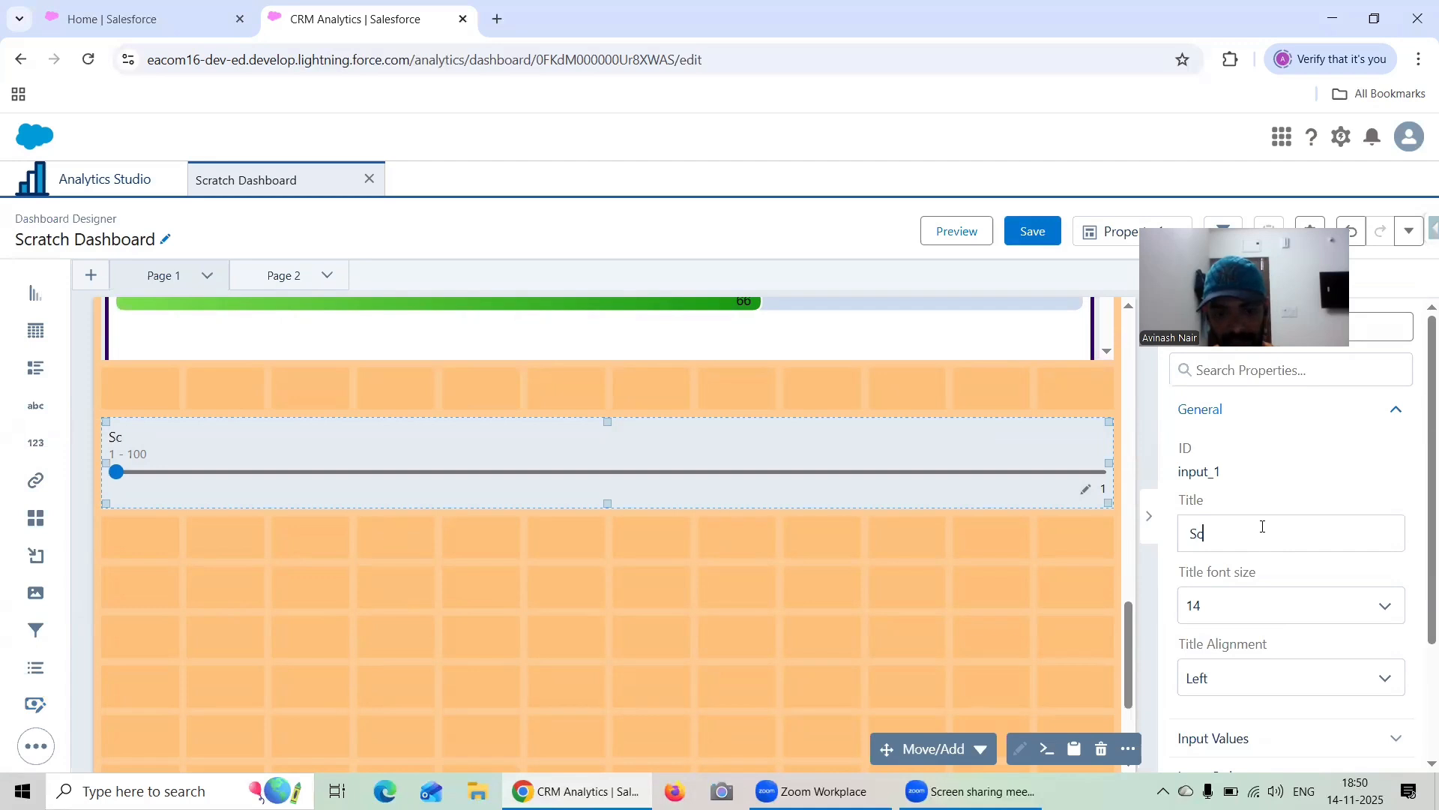
{"action": "type", "text": "oll"}
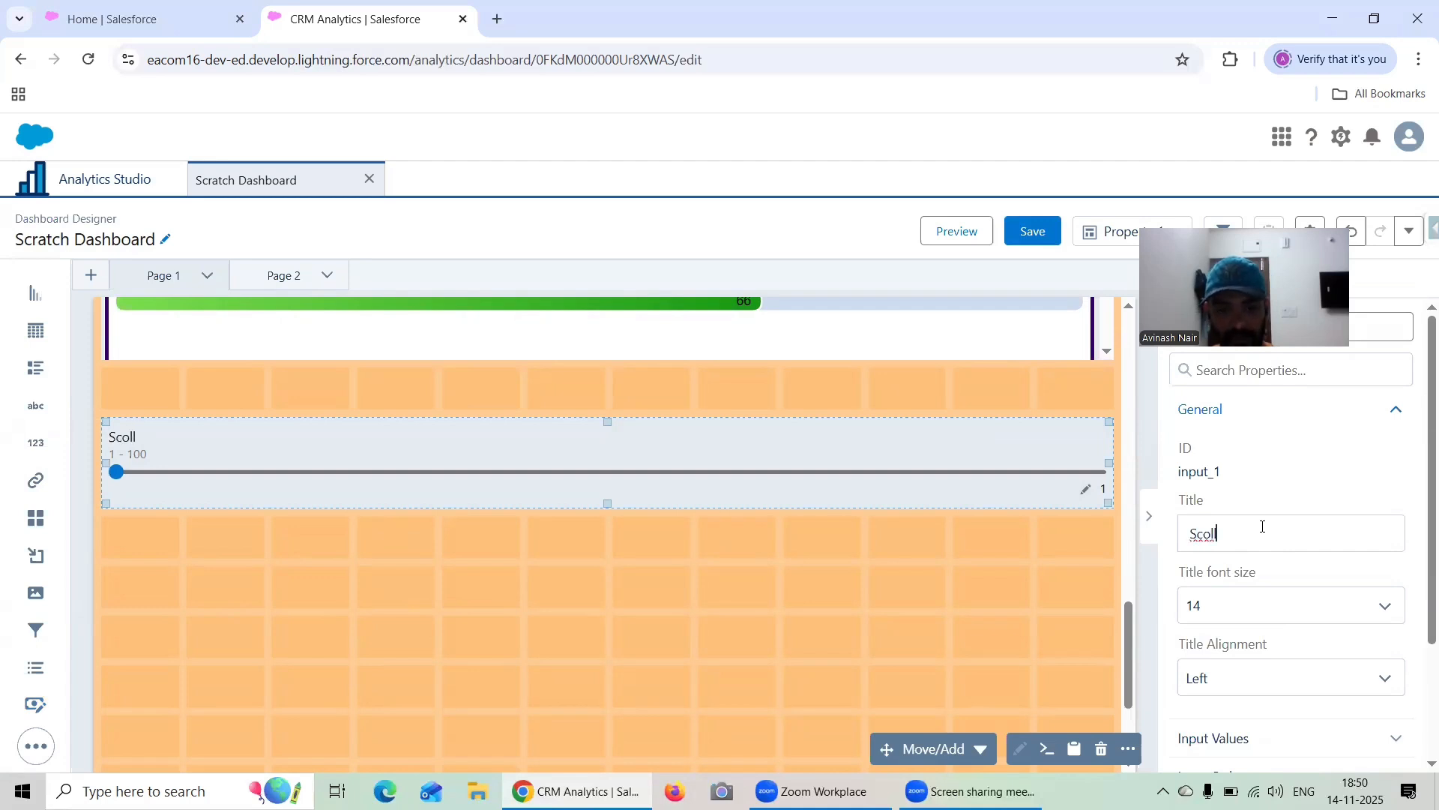
{"action": "type", "text": "ing Pad"}
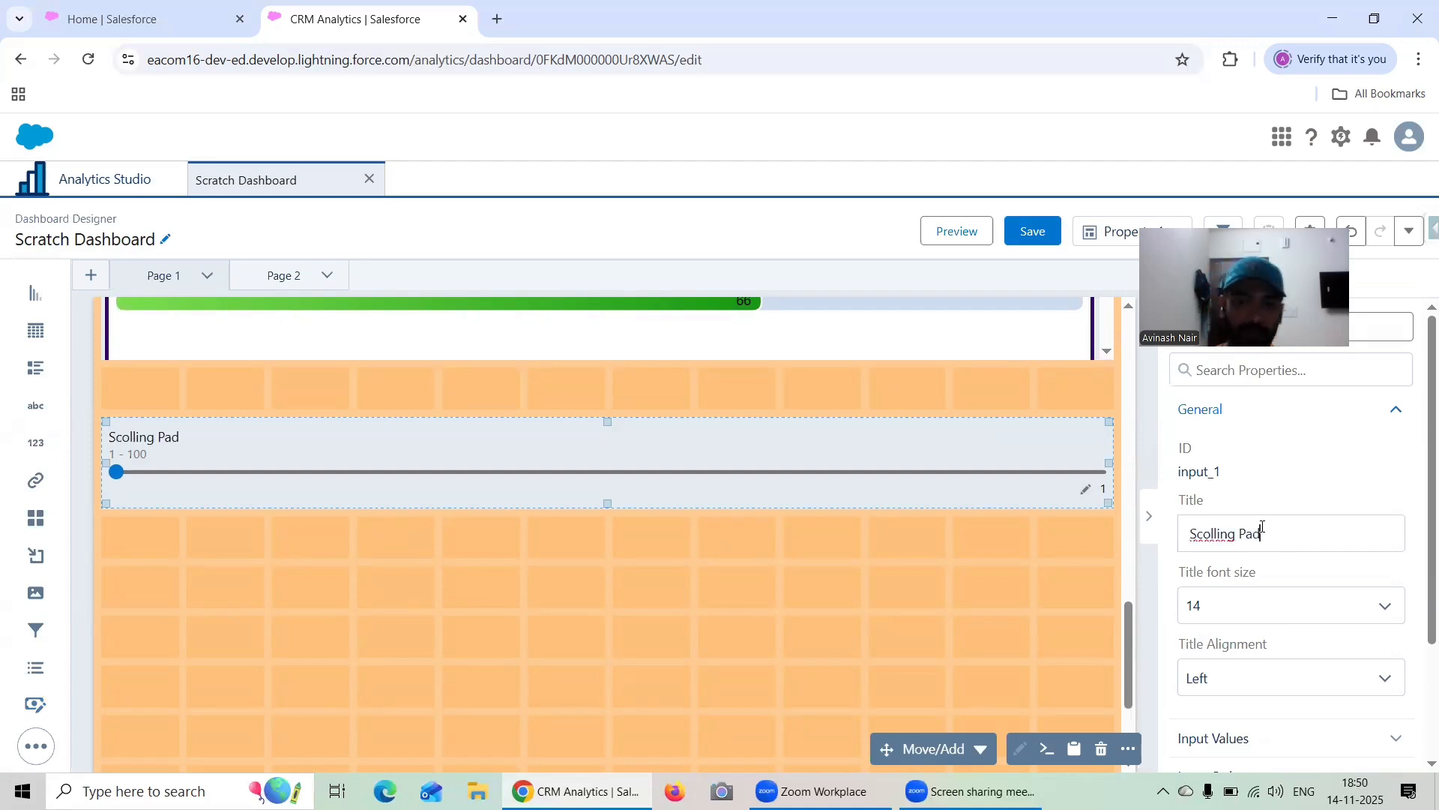
{"action": "scroll", "coordinate": [1263, 509], "scroll_direction": "down", "scroll_amount": 1}
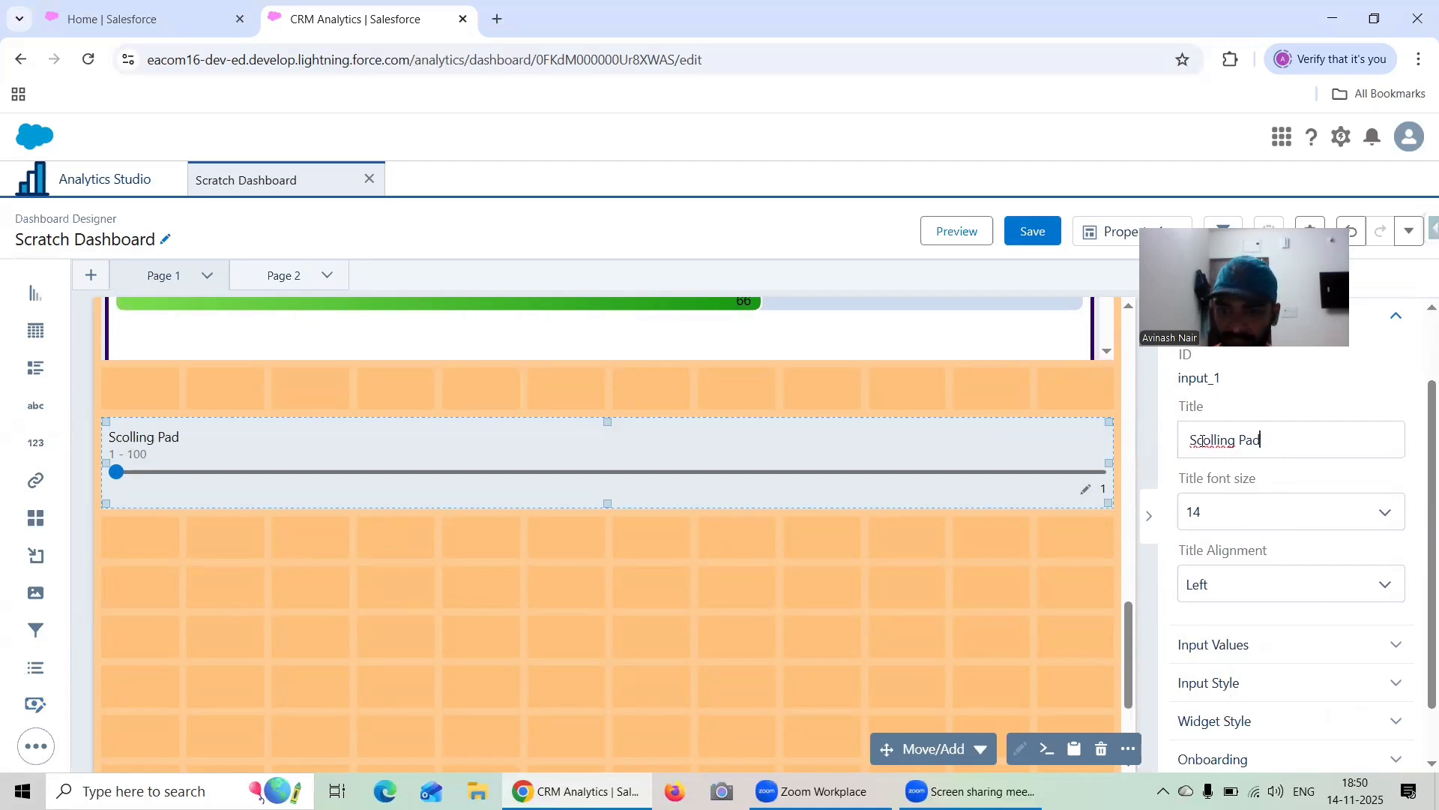
{"action": "left_click", "coordinate": [1206, 442]}
{"action": "type", "text": "r"}
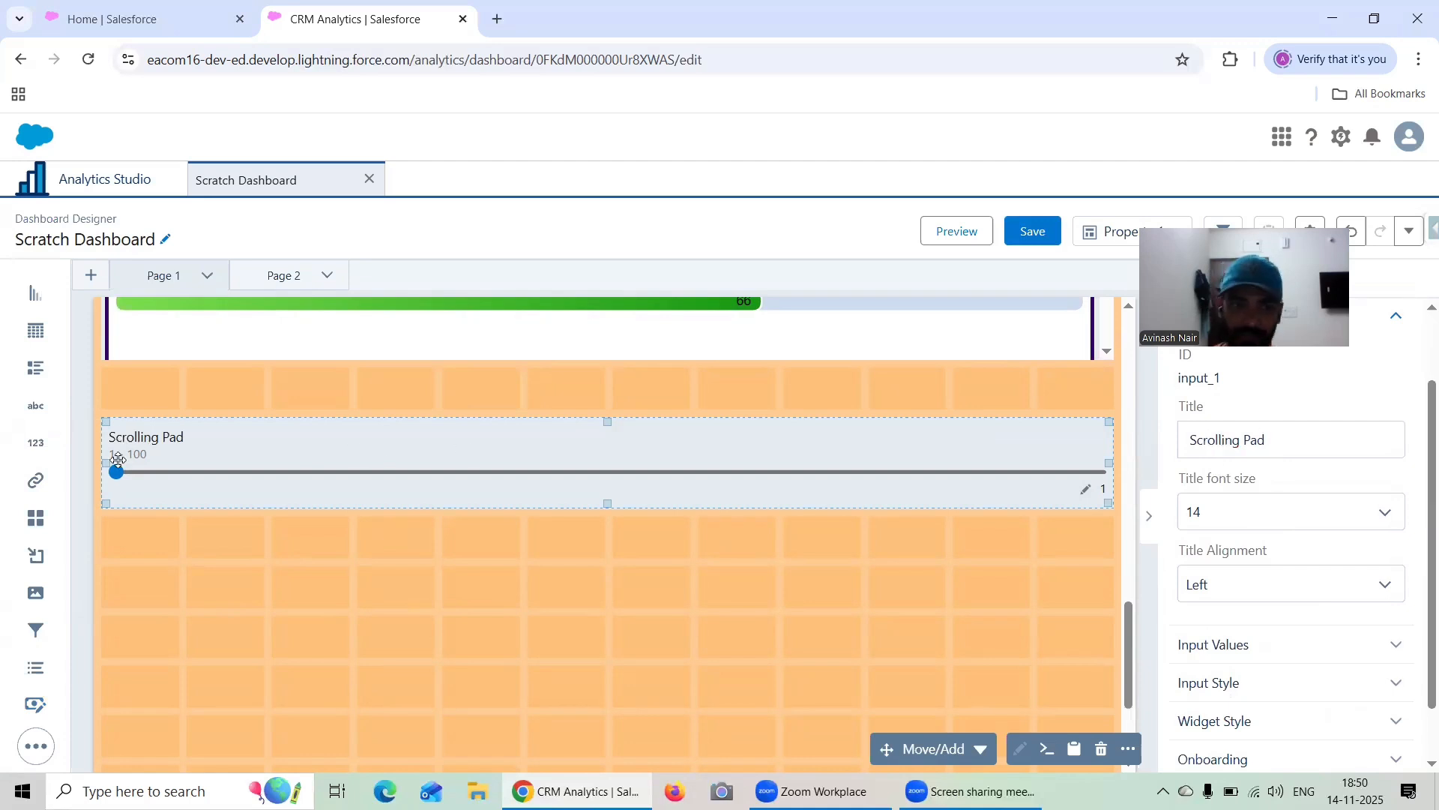
Preview the dashboard and test the Scrolling Pad slider at several values, including 23, 35, 67 and 78
{"action": "left_click", "coordinate": [967, 234]}
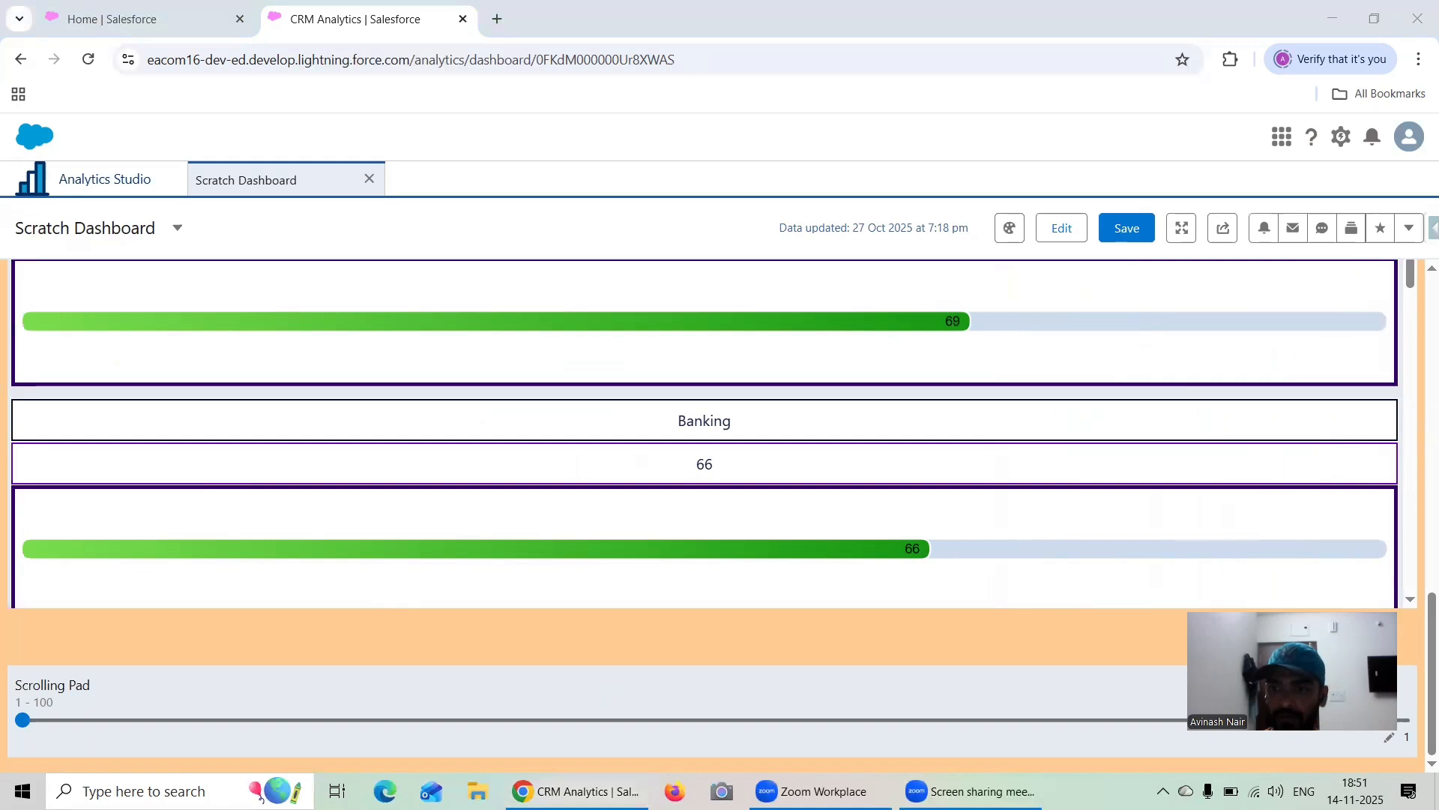
{"action": "left_click", "coordinate": [23, 719]}
{"action": "left_click", "coordinate": [328, 720]}
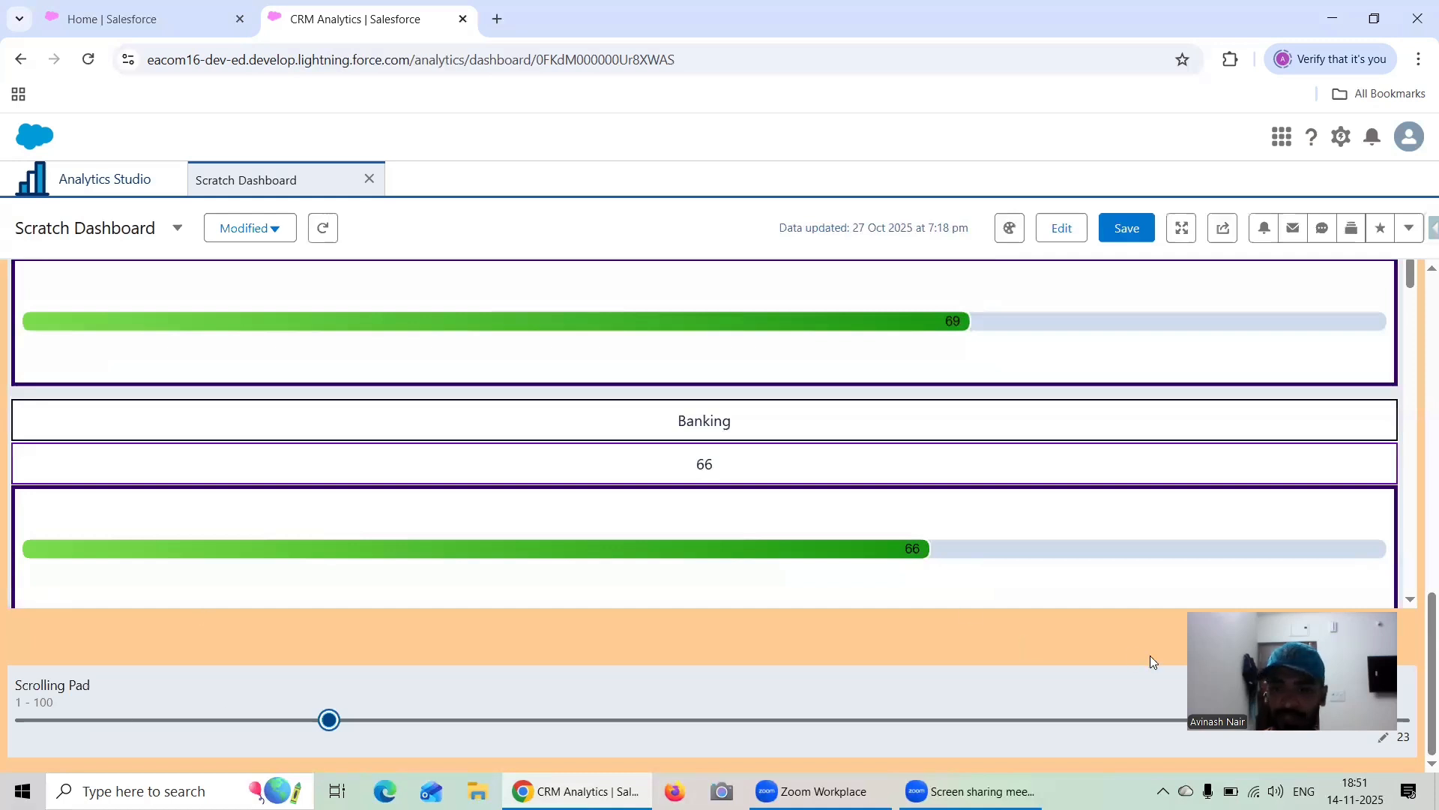
{"action": "left_click", "coordinate": [495, 719]}
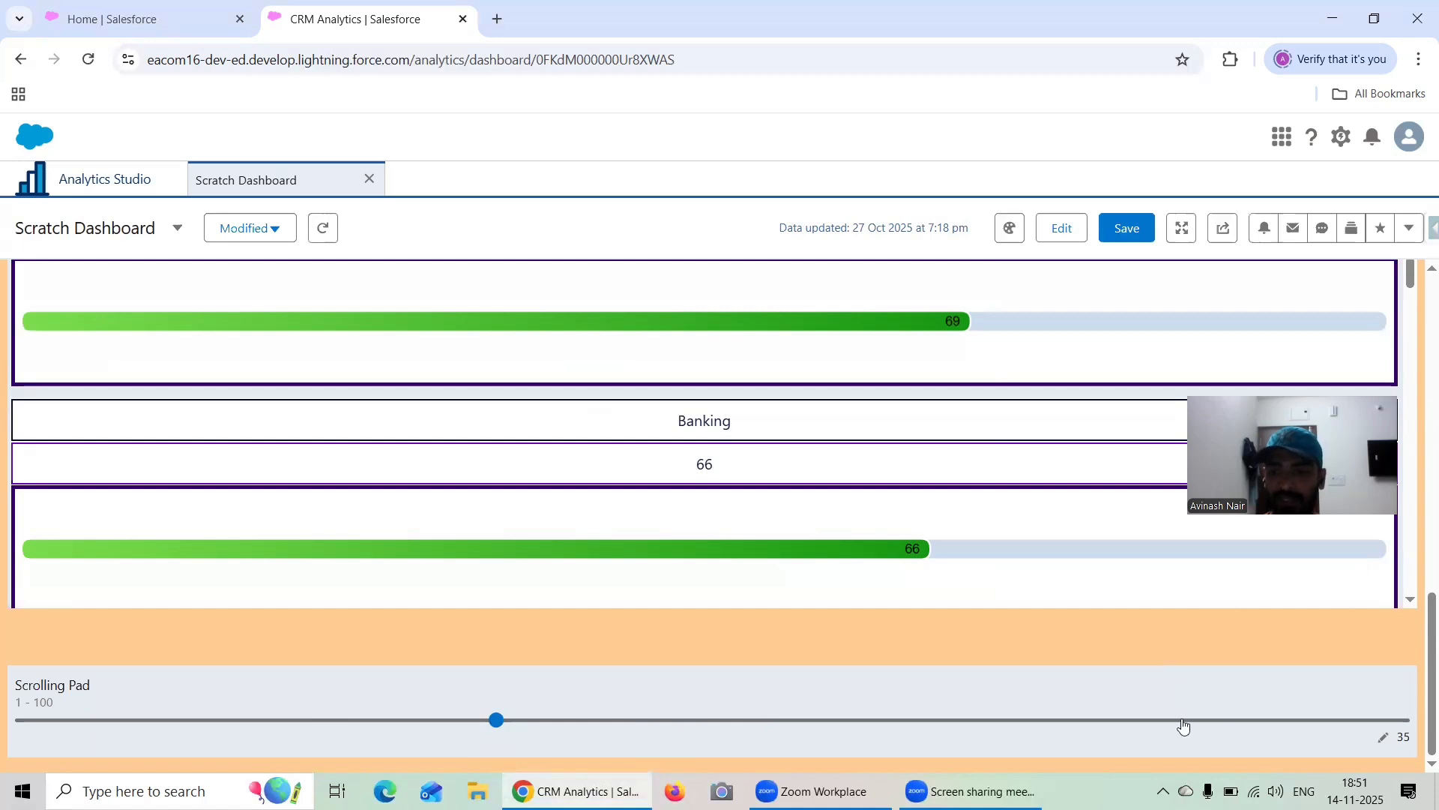
{"action": "left_click", "coordinate": [716, 721]}
{"action": "left_click", "coordinate": [946, 722]}
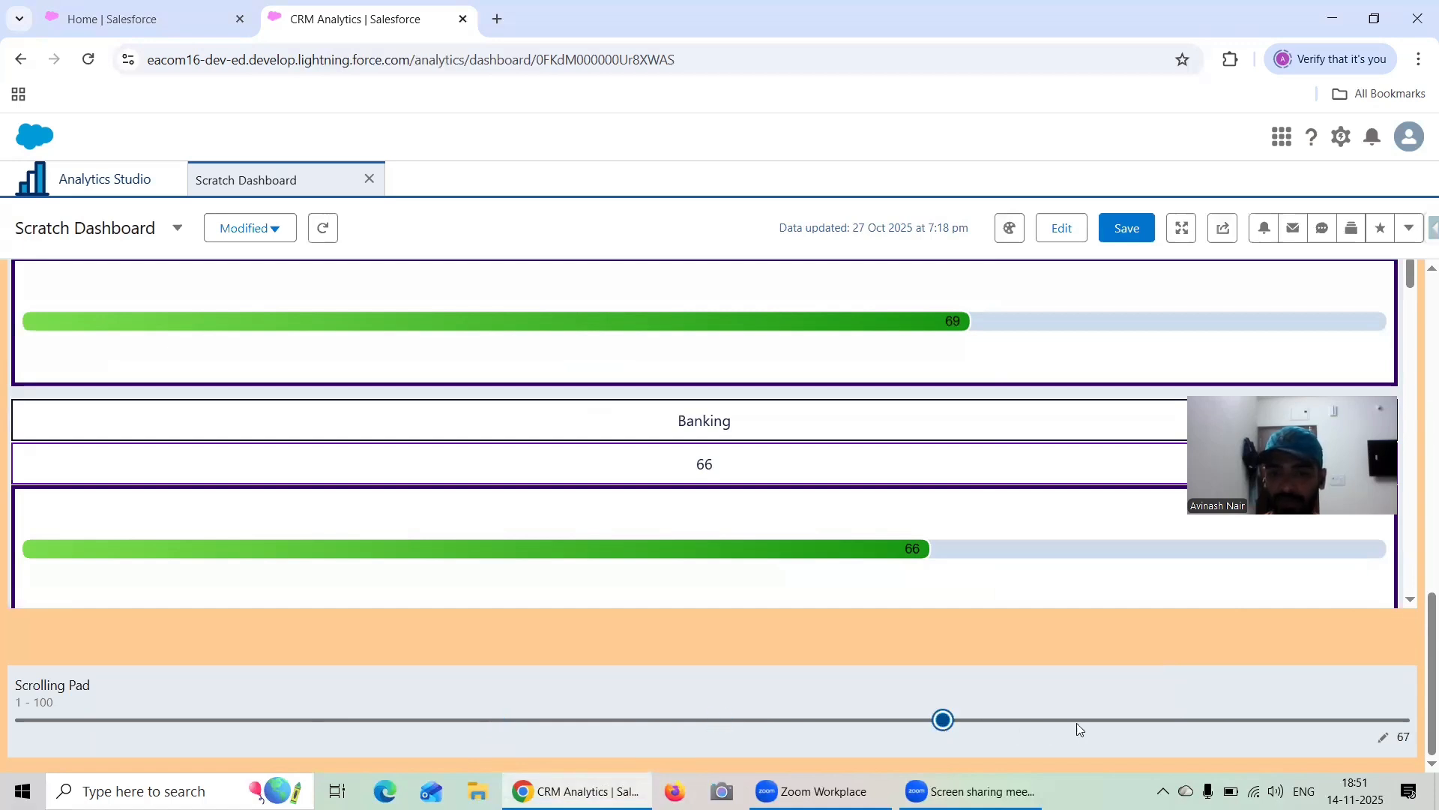
{"action": "left_click", "coordinate": [1095, 721]}
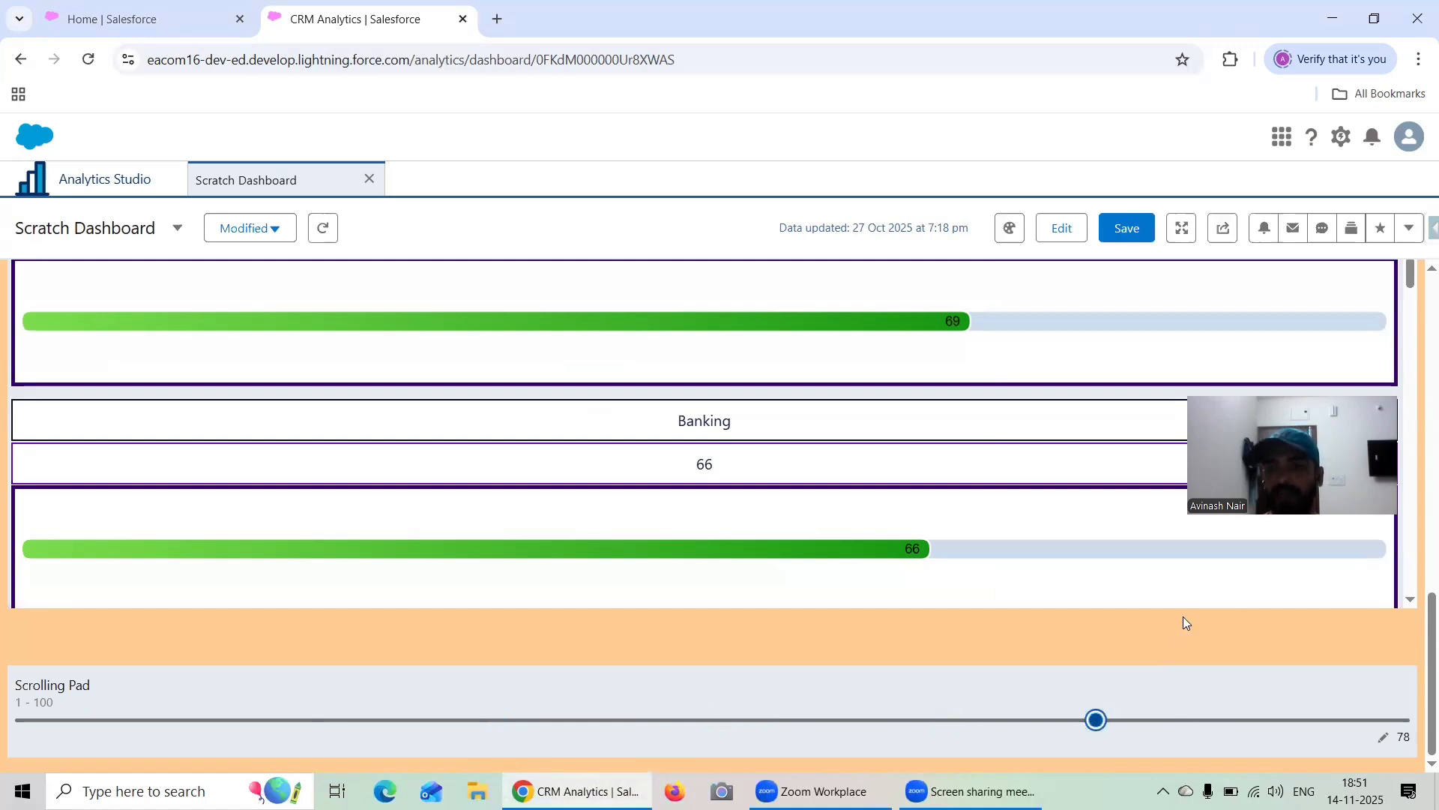
Return to editing the dashboard and add a table widget directly below the Scrolling Pad input
{"action": "left_click", "coordinate": [1062, 227]}
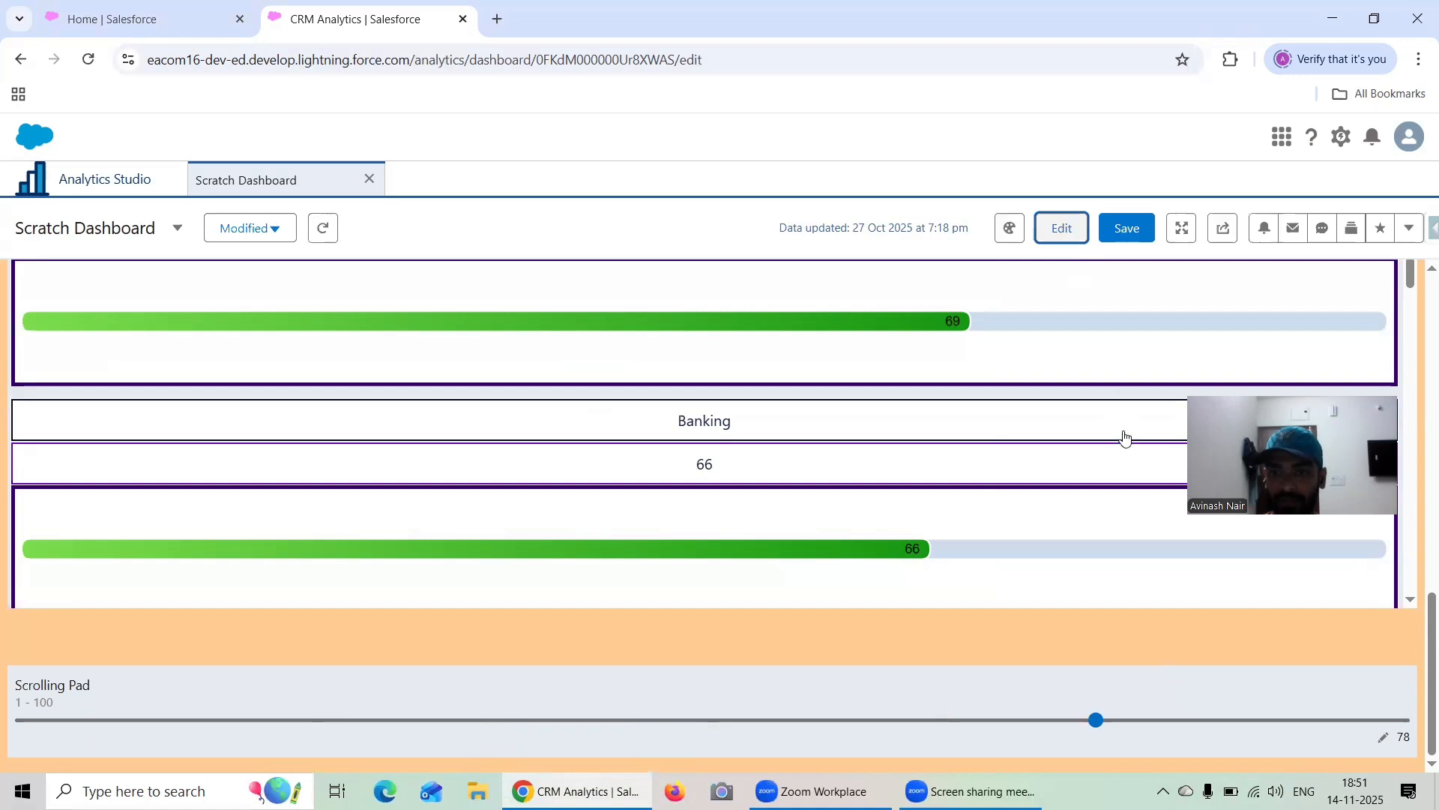
{"action": "scroll", "coordinate": [1114, 562], "scroll_direction": "down", "scroll_amount": 3}
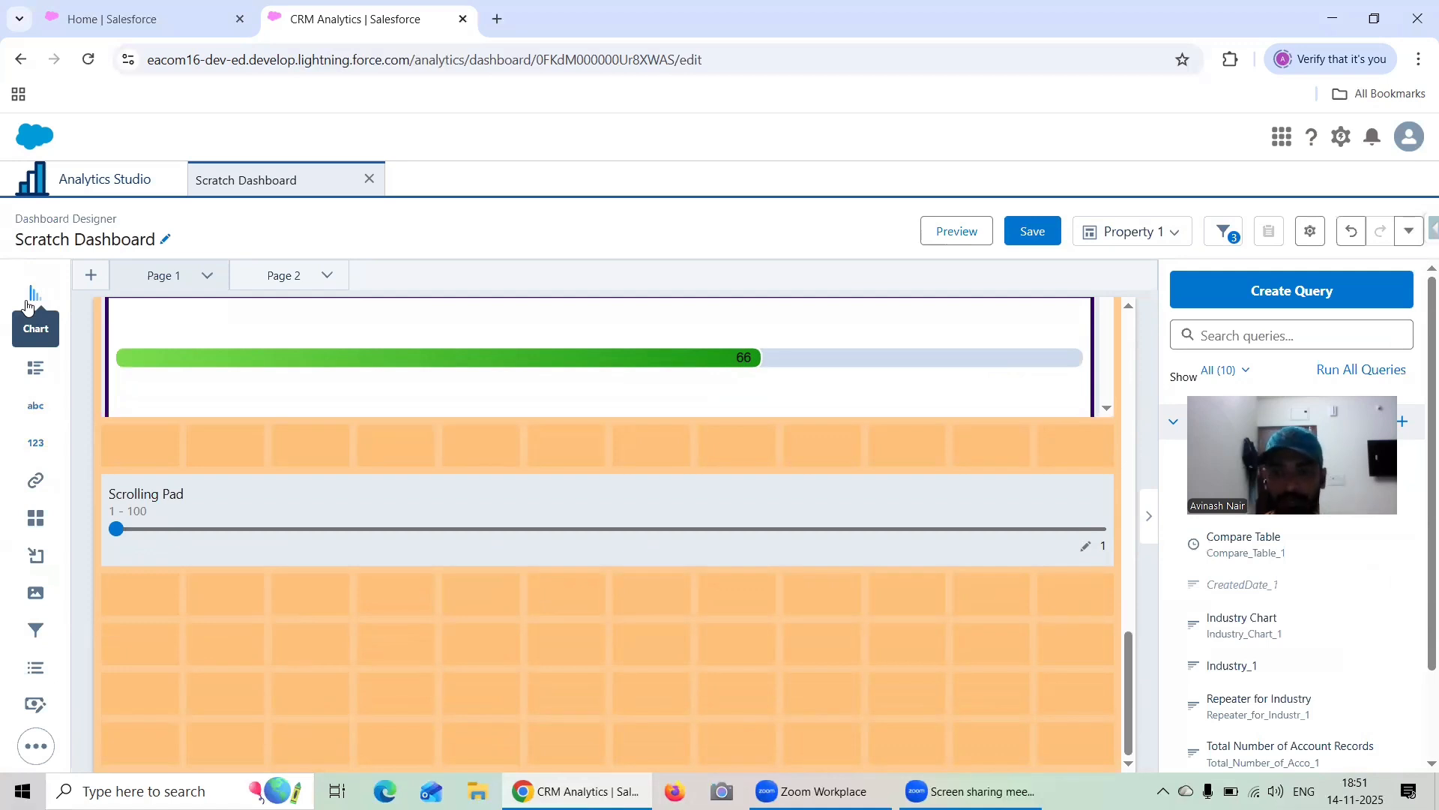
{"action": "left_click_drag", "start_coordinate": [35, 332], "coordinate": [124, 649]}
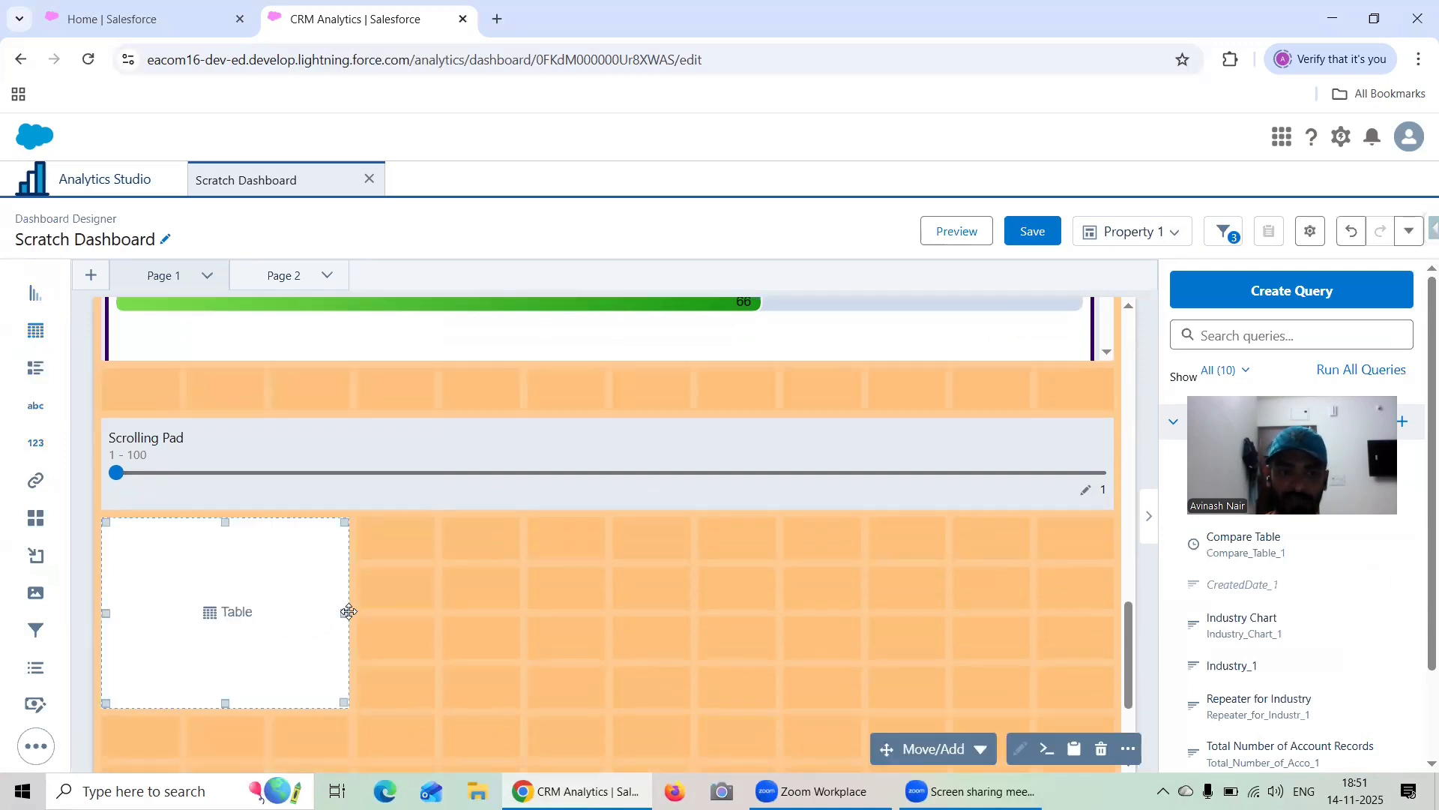
Stretch the table widget below the Scrolling Pad input to the full page width and make it slightly taller
{"action": "left_click_drag", "start_coordinate": [349, 612], "coordinate": [1050, 605]}
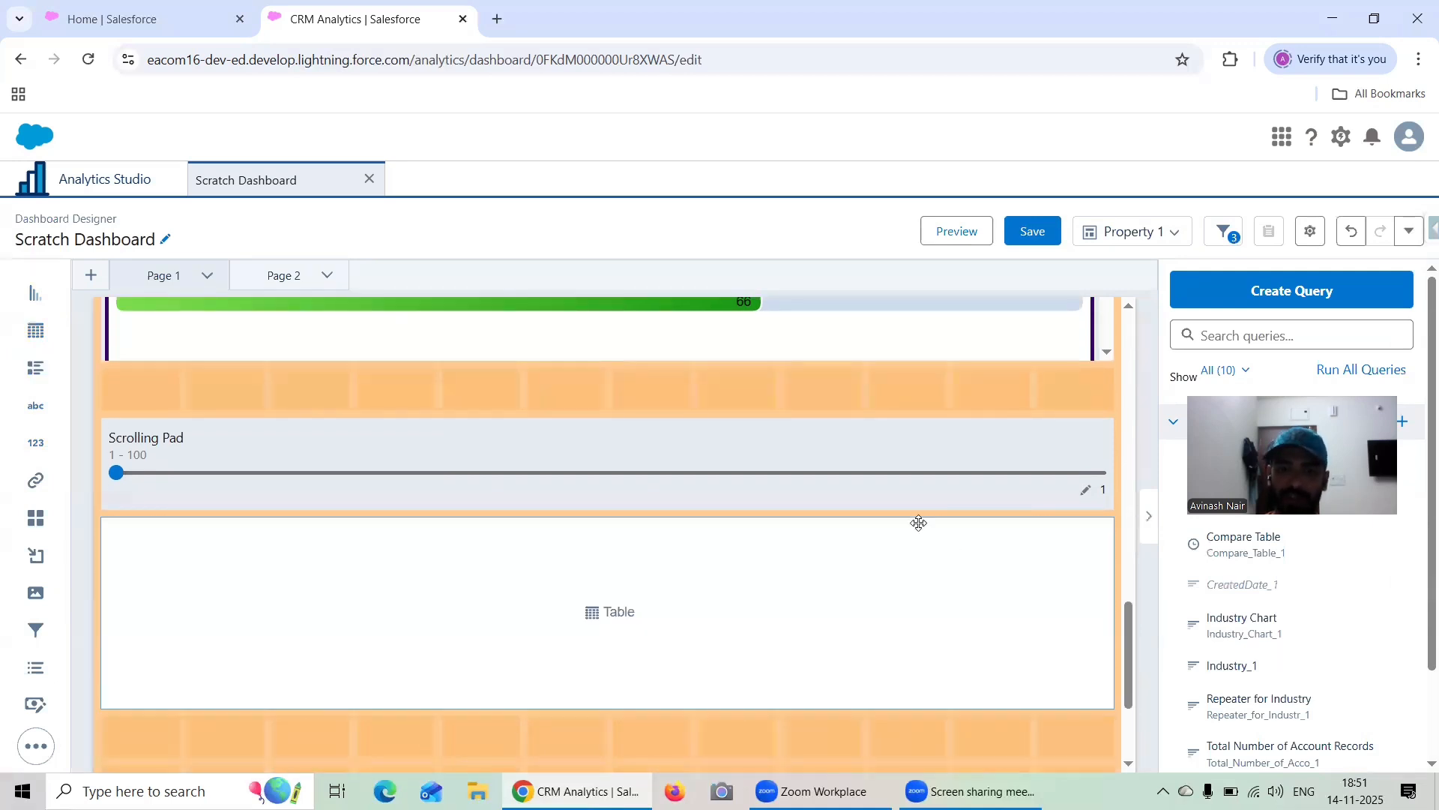
{"action": "scroll", "coordinate": [919, 522], "scroll_direction": "down", "scroll_amount": 3}
{"action": "left_click_drag", "start_coordinate": [605, 517], "coordinate": [604, 570]}
{"action": "scroll", "coordinate": [589, 471], "scroll_direction": "up", "scroll_amount": 3}
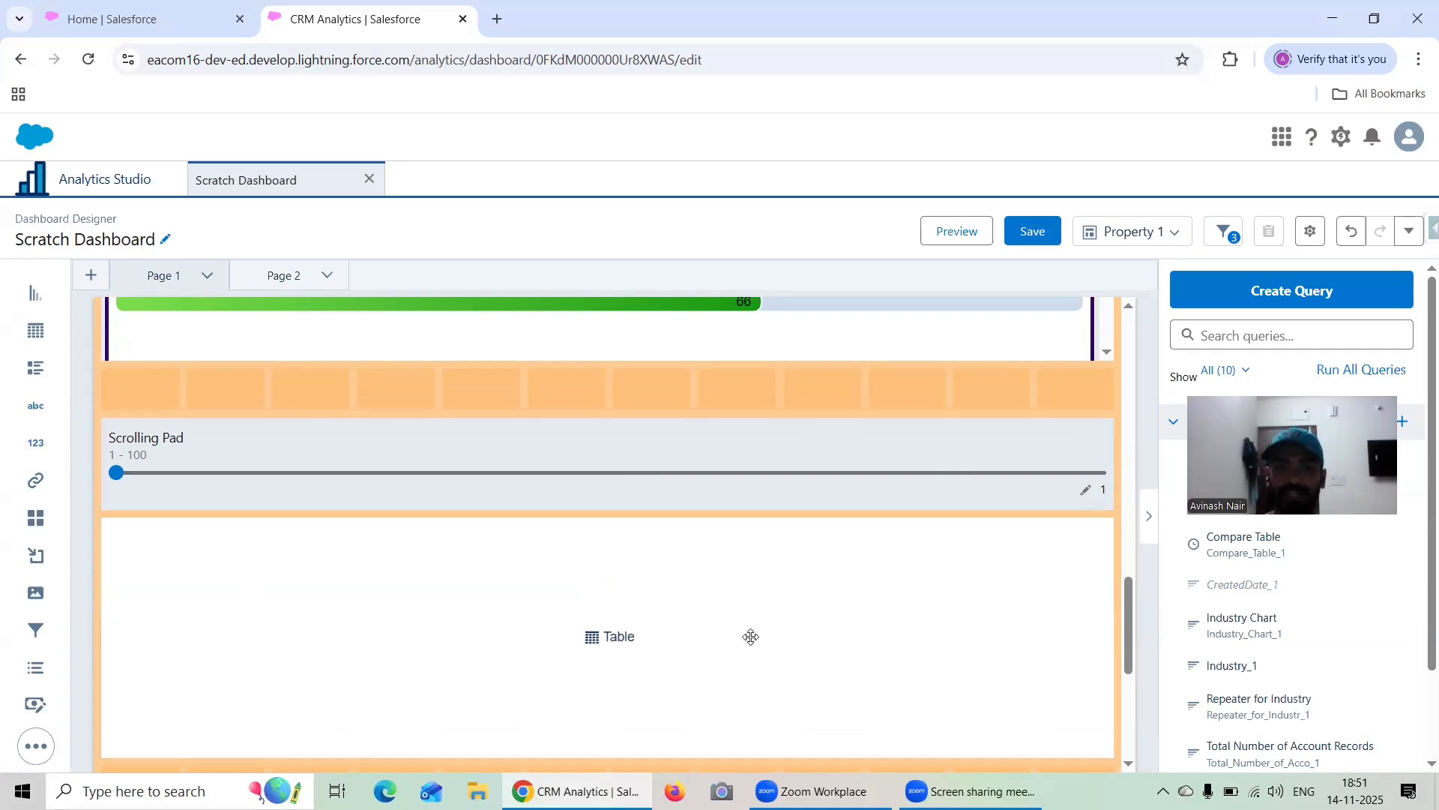
Start a query for the table widget and label it "Table Utilizing Input Widget"
{"action": "left_click", "coordinate": [592, 634]}
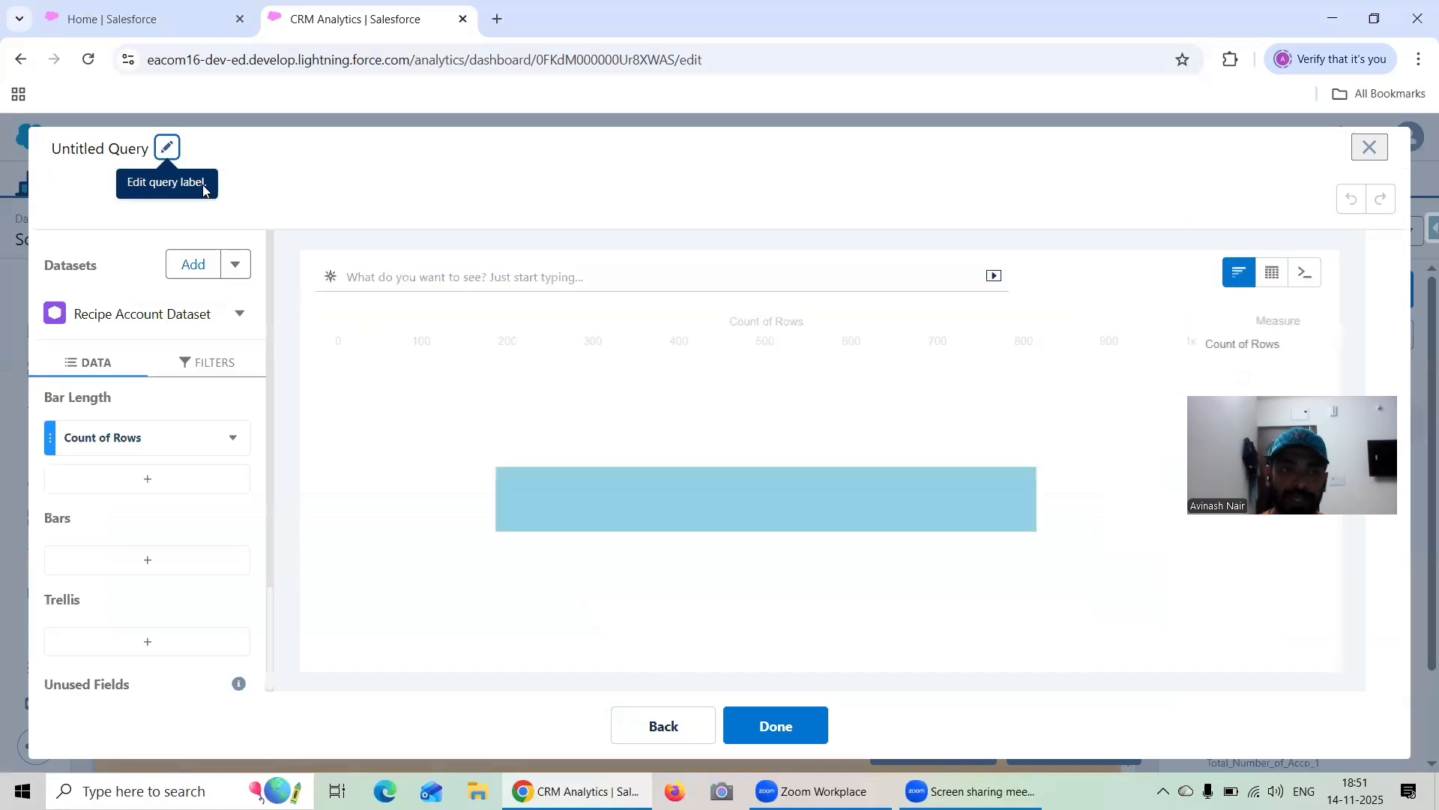
{"action": "left_click", "coordinate": [169, 148]}
{"action": "type", "text": "Table"}
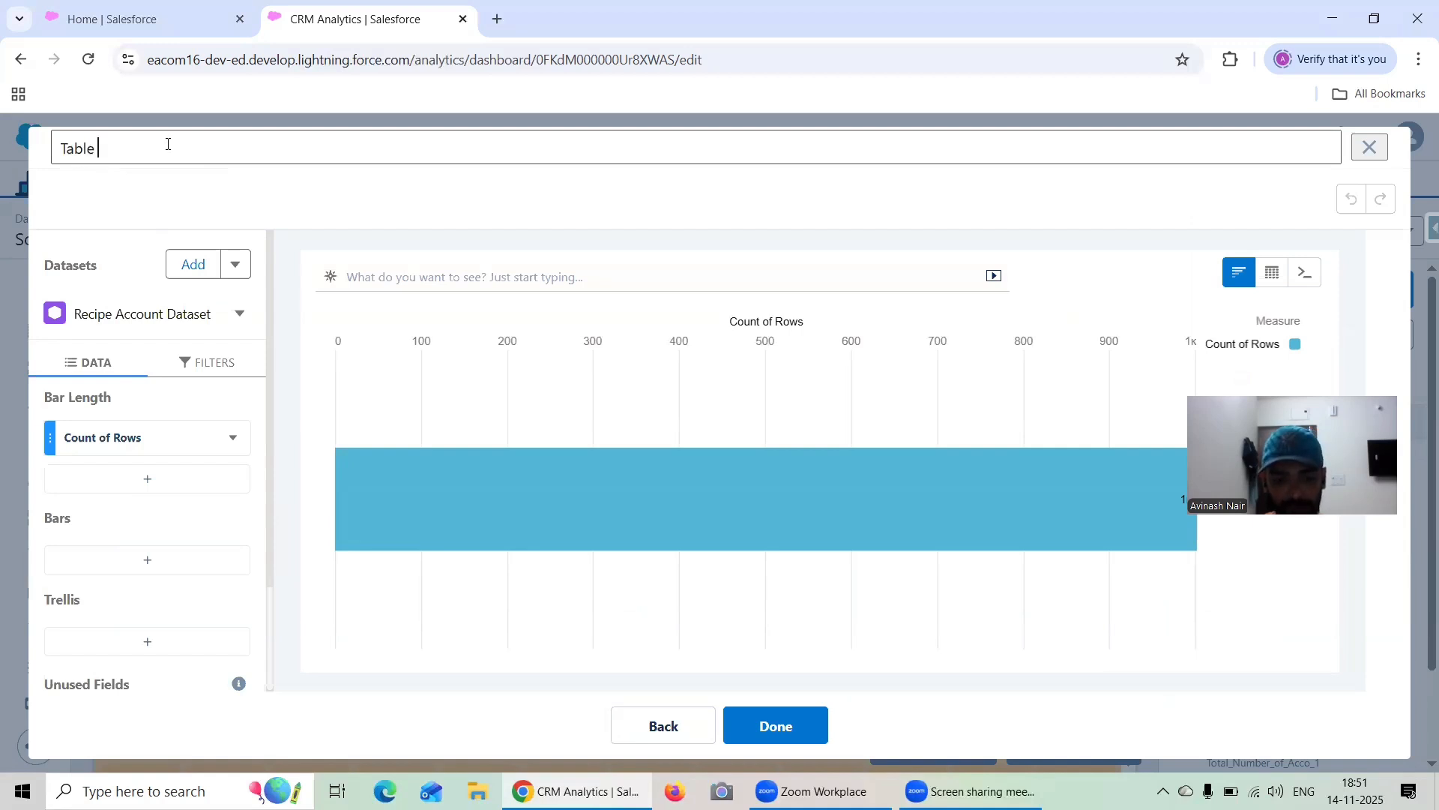
{"action": "type", "text": "Utili"}
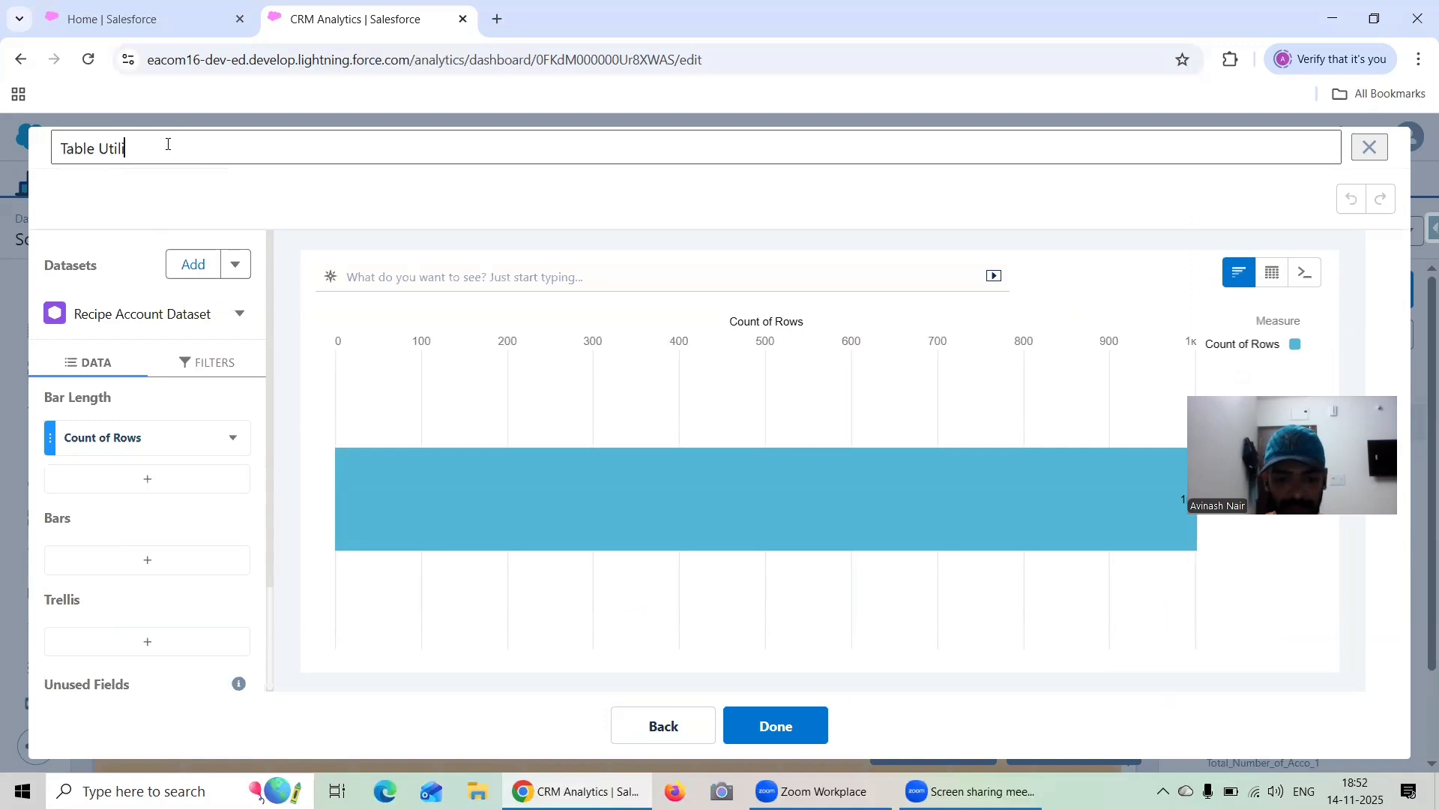
{"action": "type", "text": "zing Input Widget"}
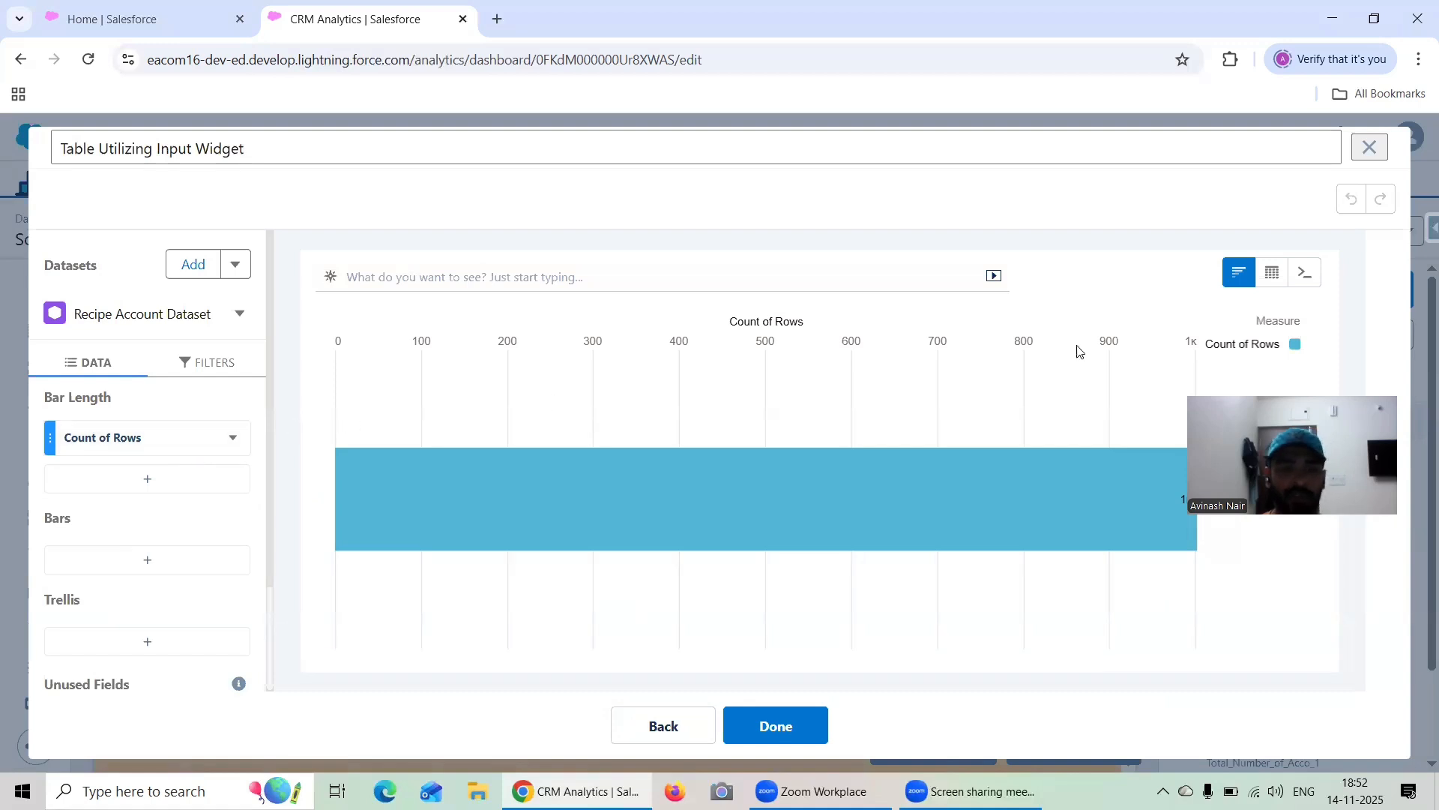
Switch the query's visualization to a Compare Table and group it by Industry
{"action": "left_click", "coordinate": [1272, 272]}
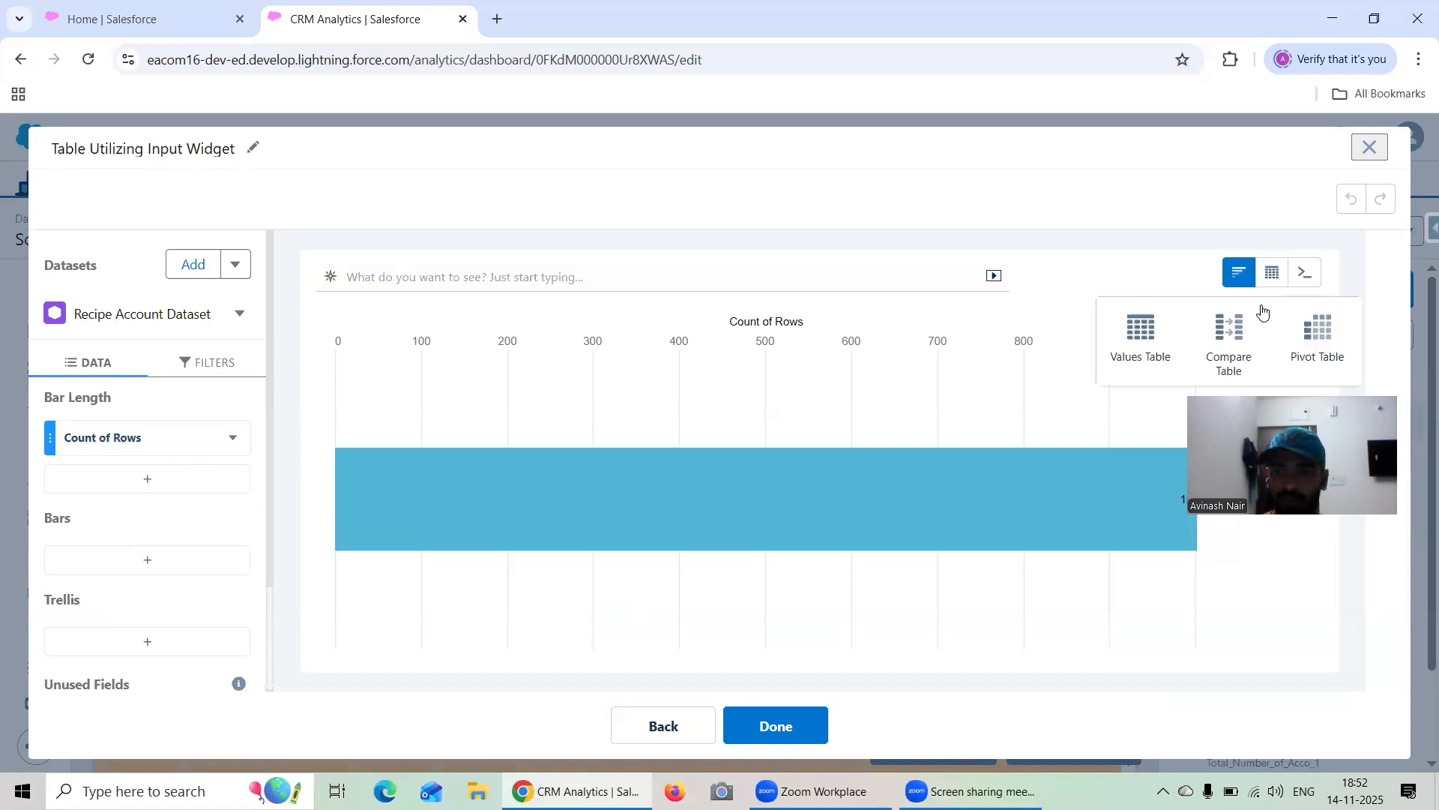
{"action": "left_click", "coordinate": [1222, 337]}
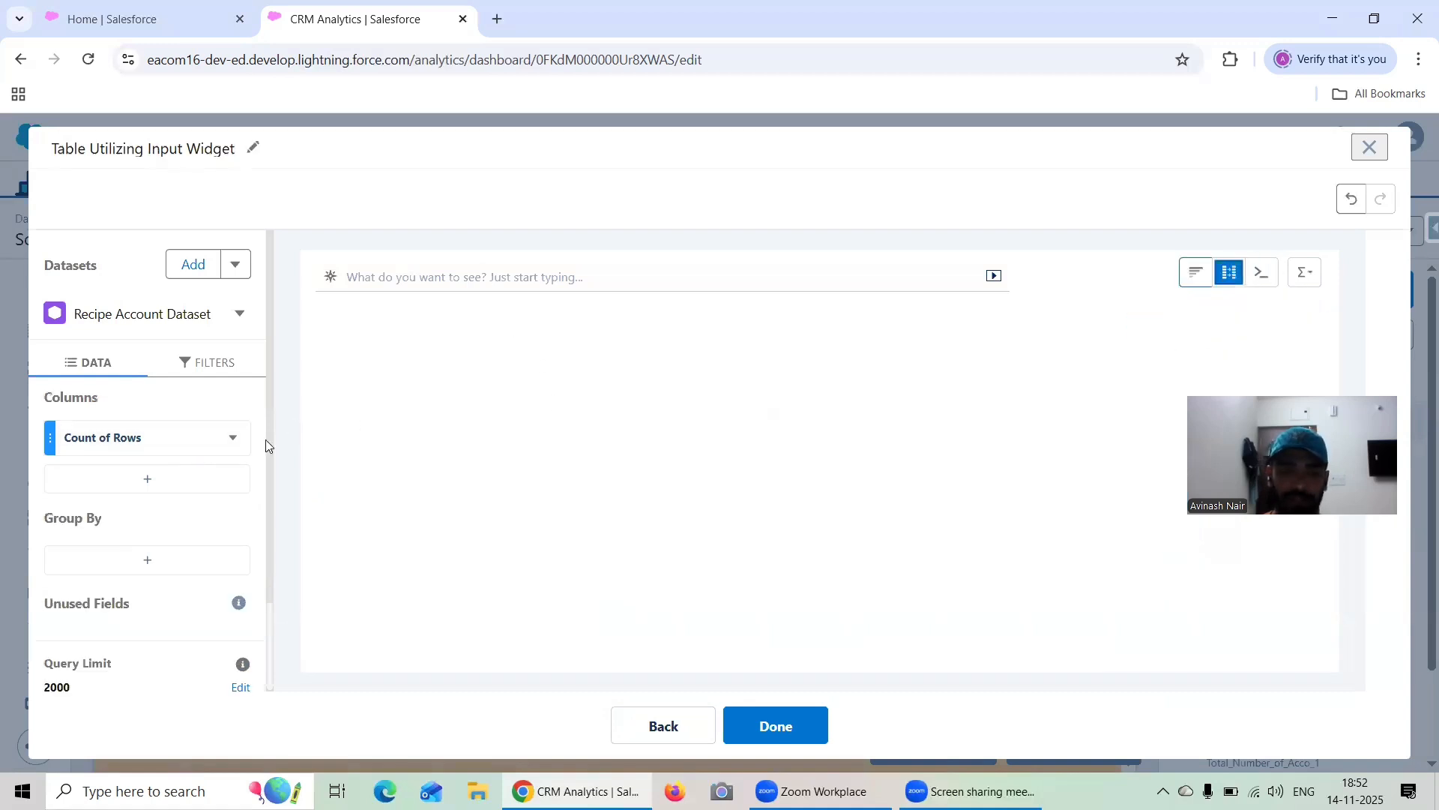
{"action": "left_click", "coordinate": [135, 558]}
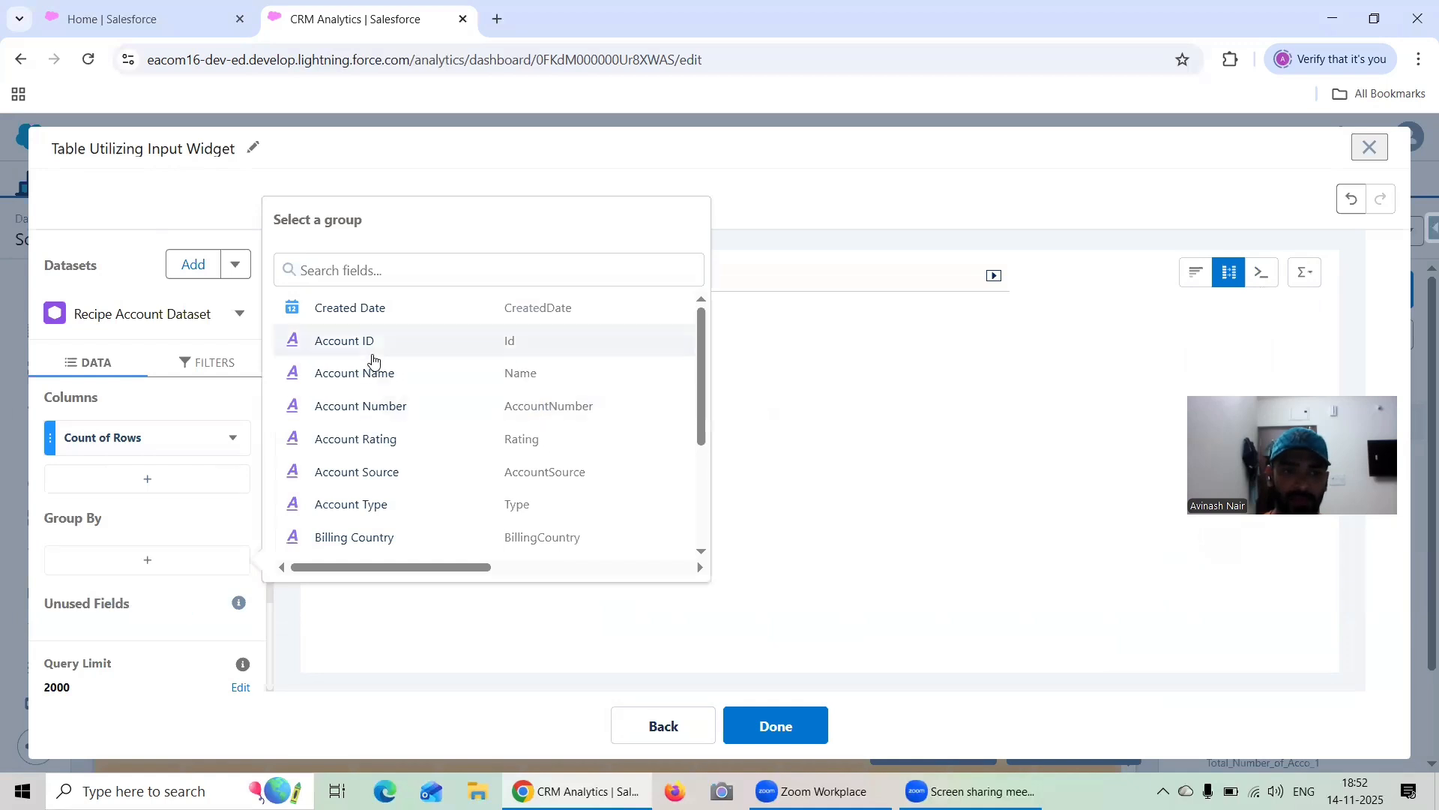
{"action": "scroll", "coordinate": [375, 360], "scroll_direction": "down", "scroll_amount": 3}
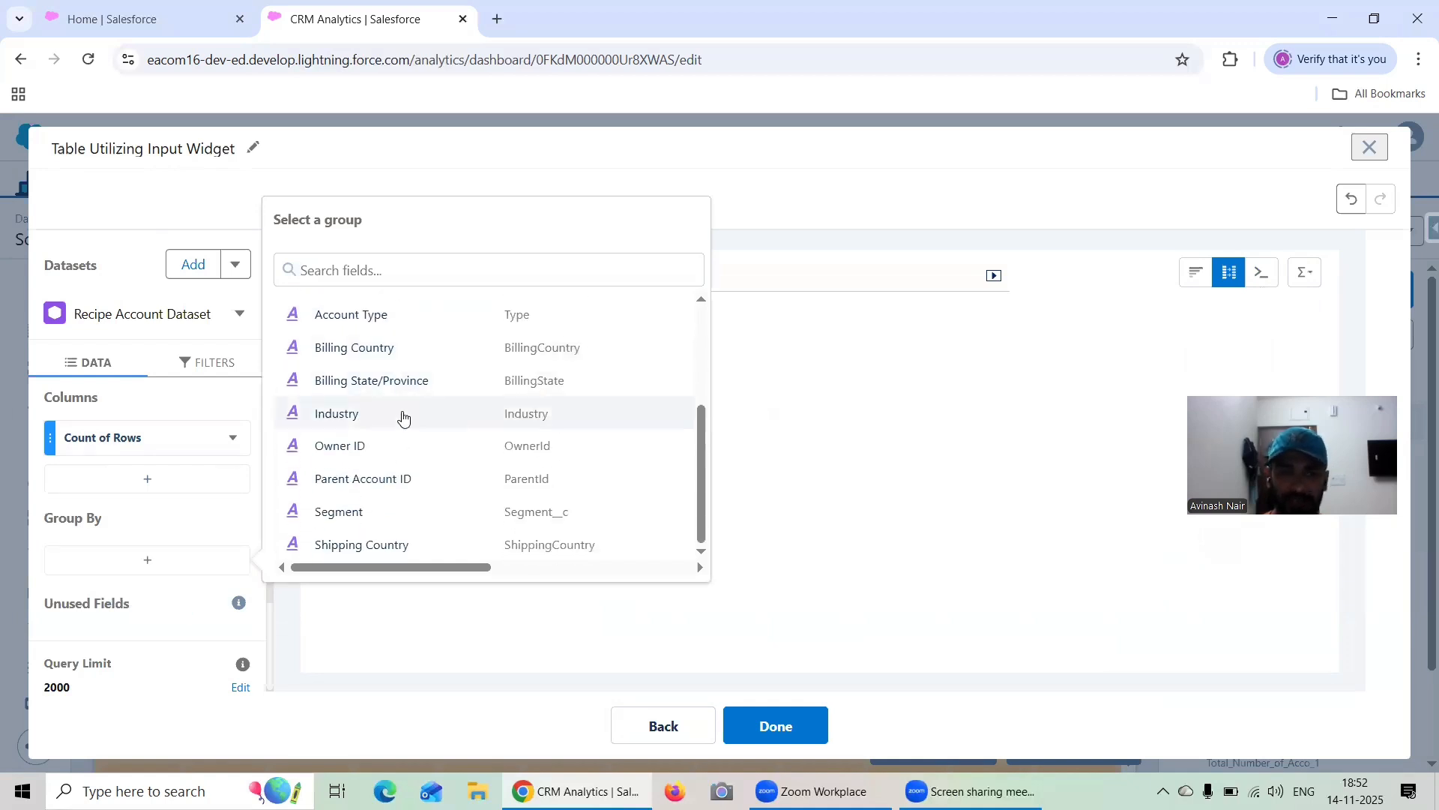
{"action": "left_click", "coordinate": [402, 417]}
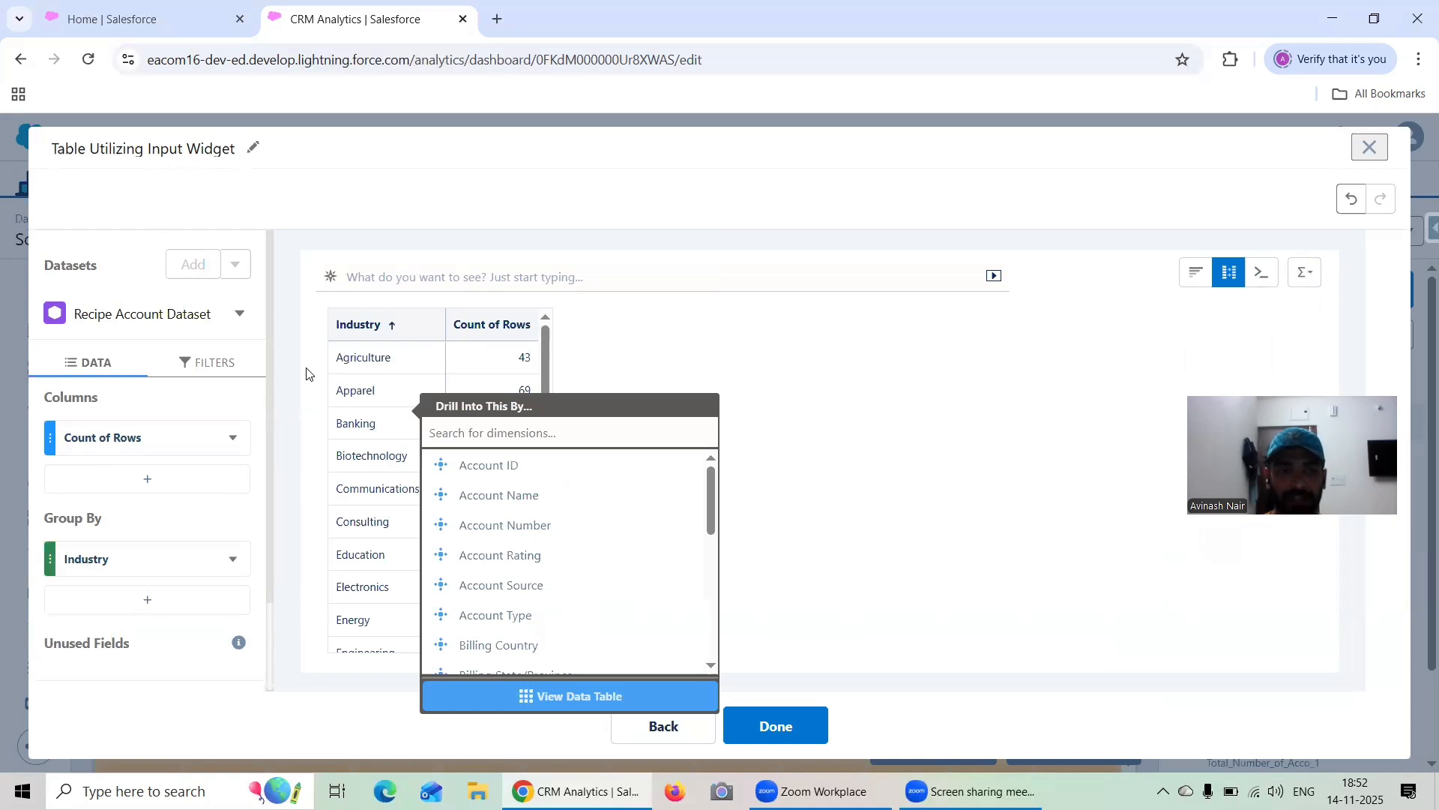
{"action": "left_click", "coordinate": [278, 360]}
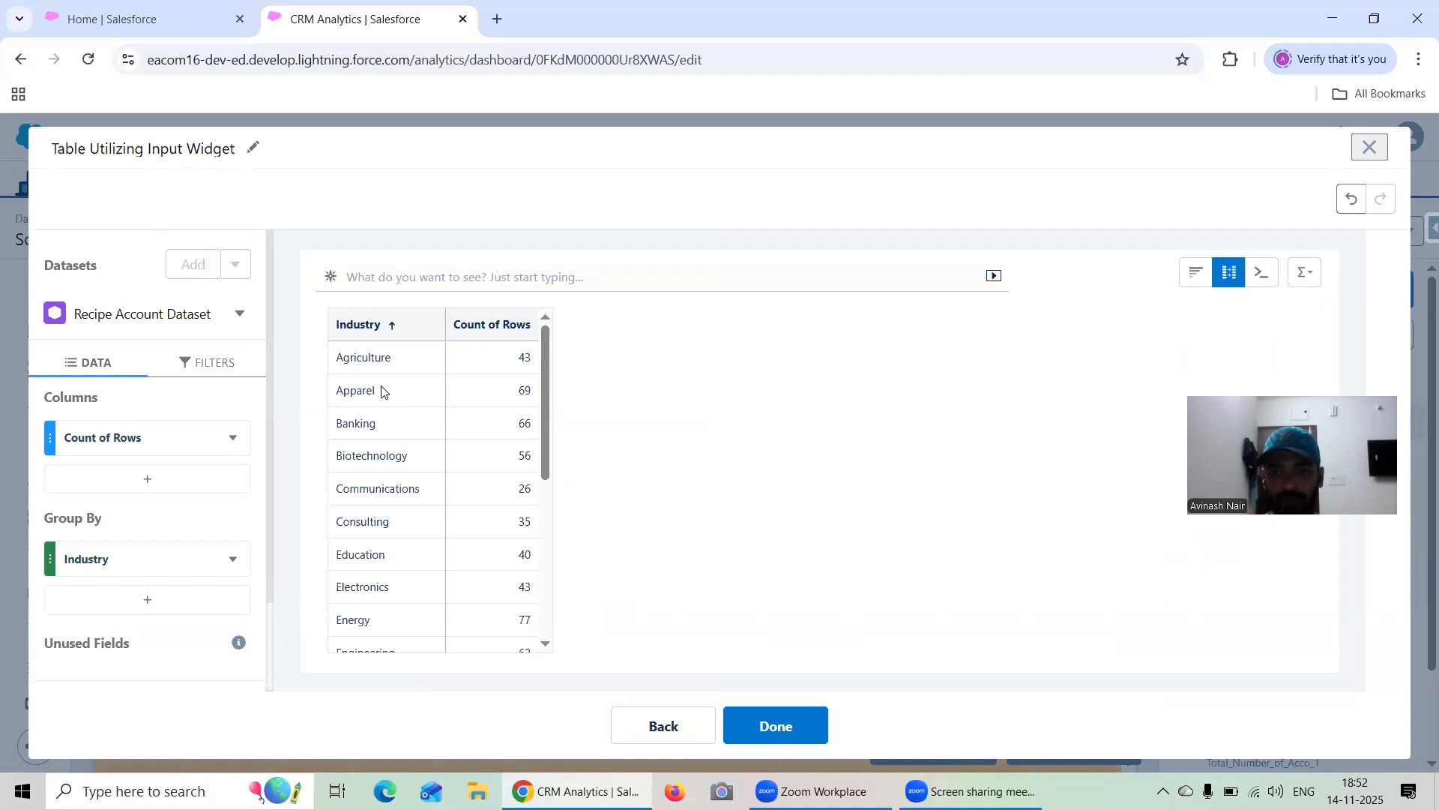
Add an input column based on the input_1 query to the compare table
{"action": "left_click", "coordinate": [165, 479]}
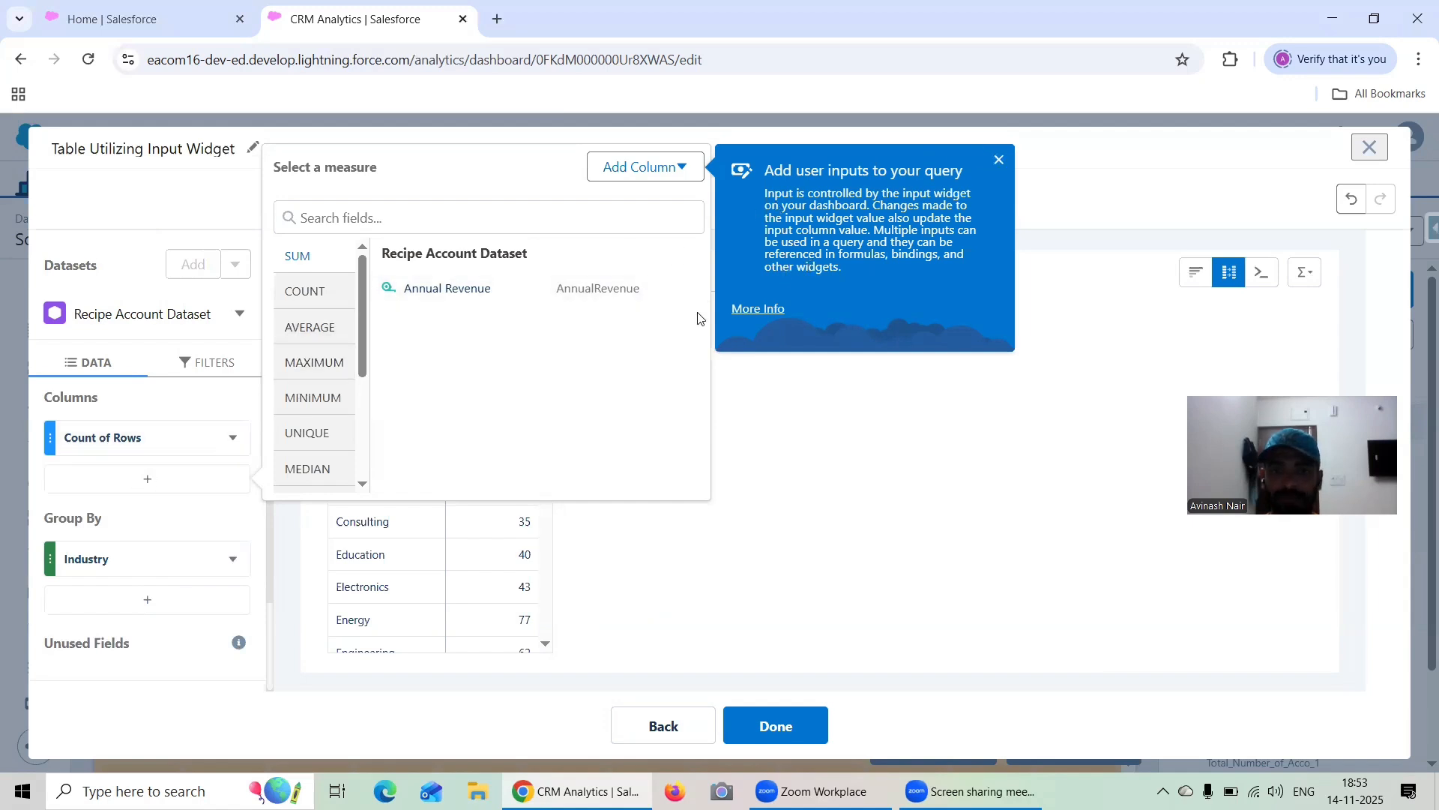
{"action": "left_click", "coordinate": [998, 160]}
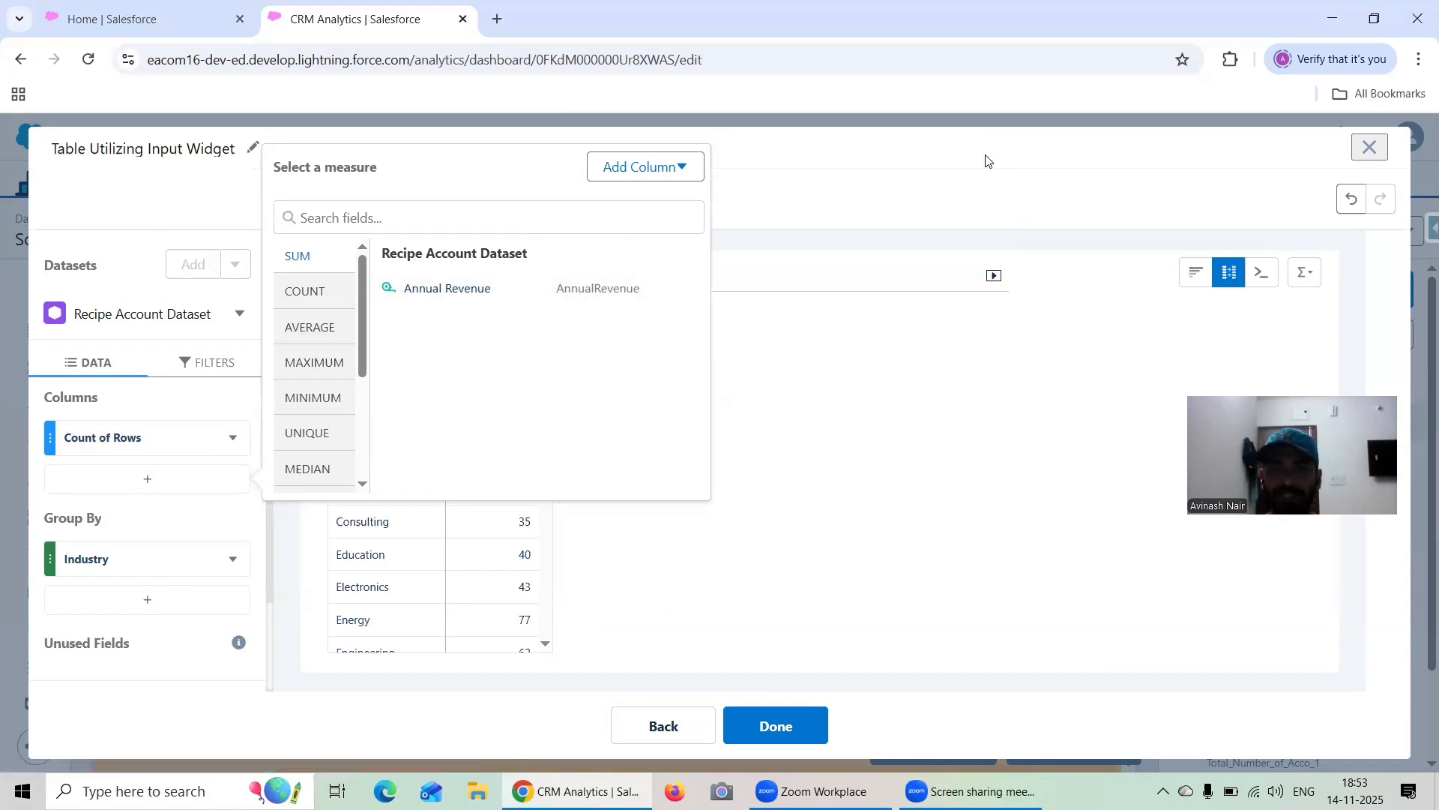
{"action": "left_click", "coordinate": [671, 177]}
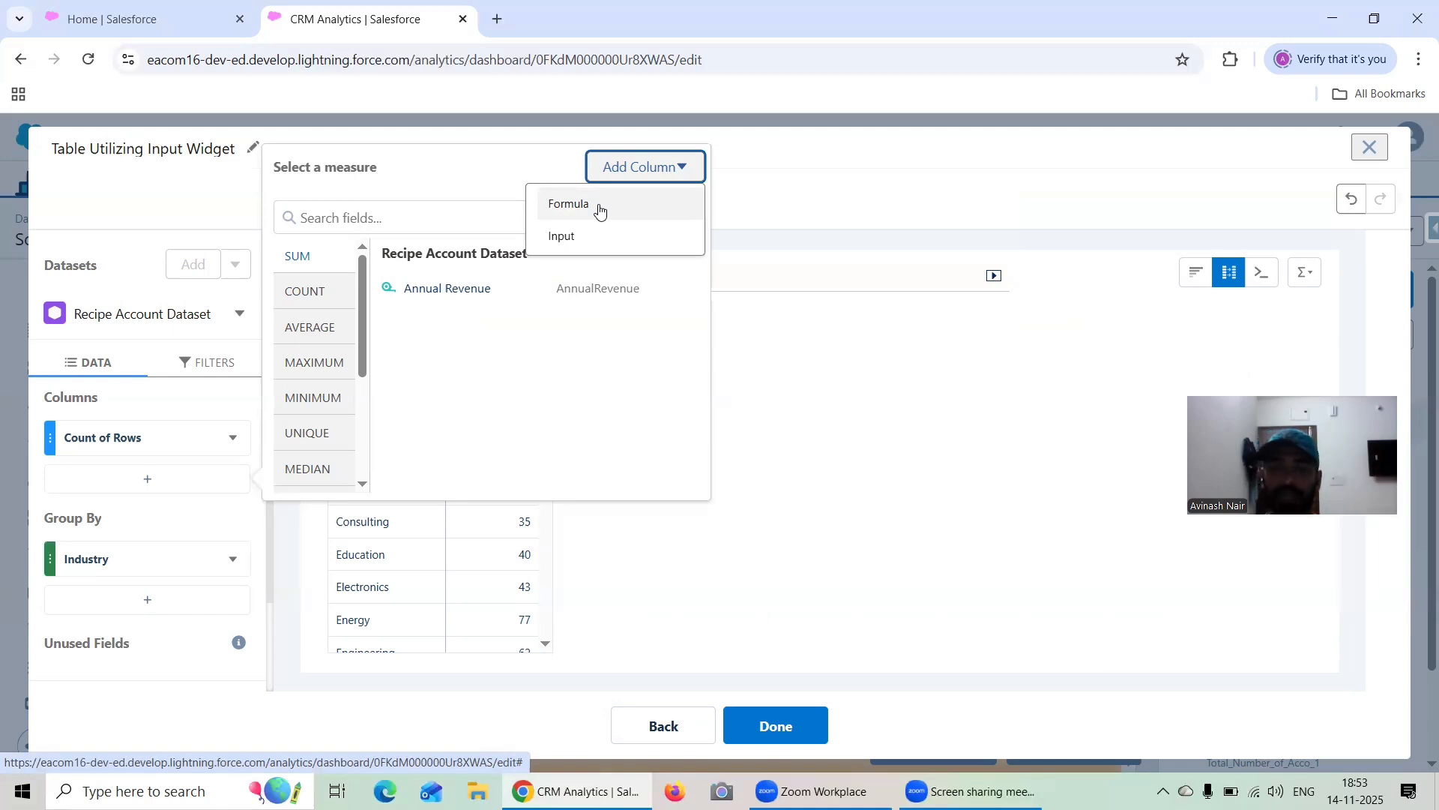
{"action": "left_click", "coordinate": [606, 236]}
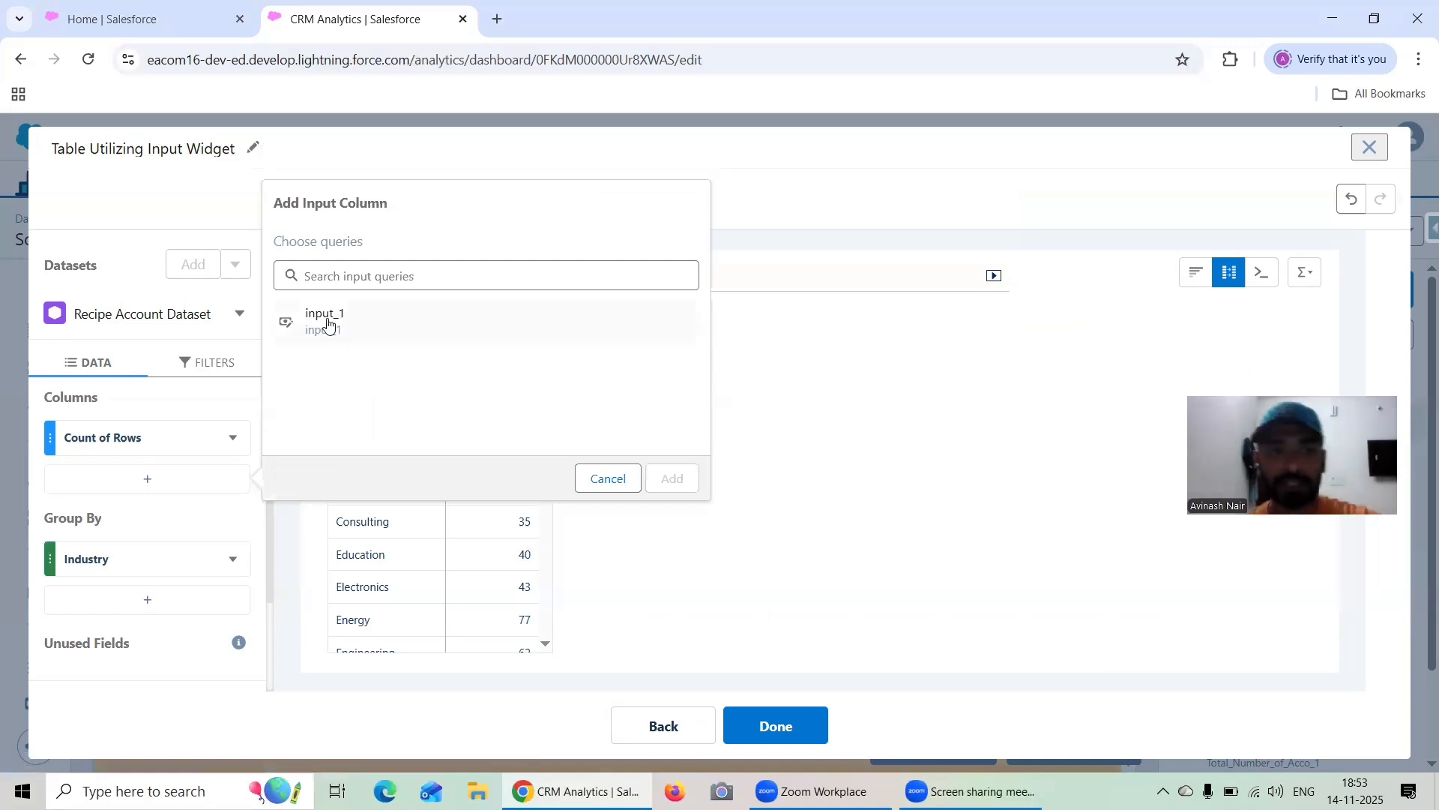
{"action": "left_click", "coordinate": [328, 323]}
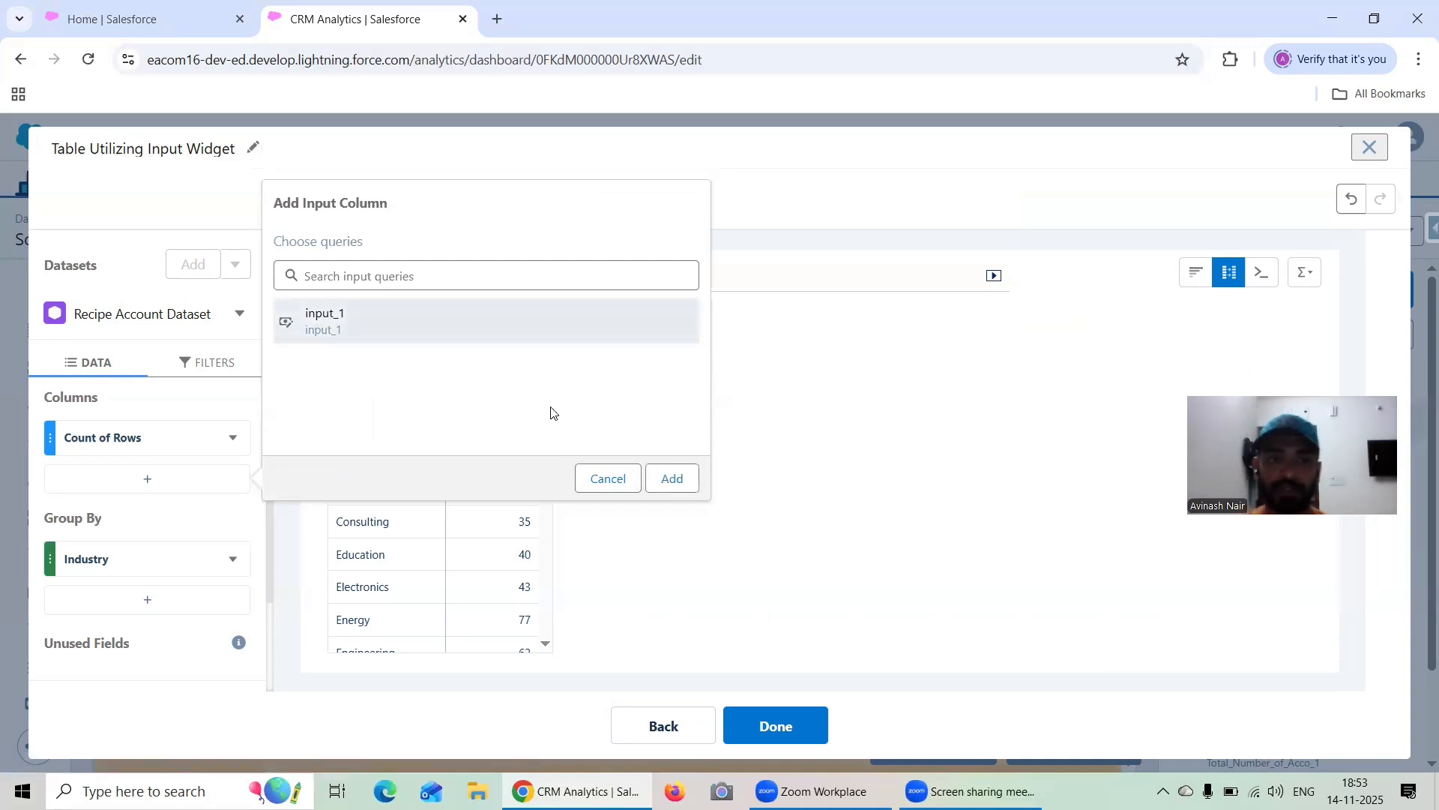
{"action": "left_click", "coordinate": [684, 480]}
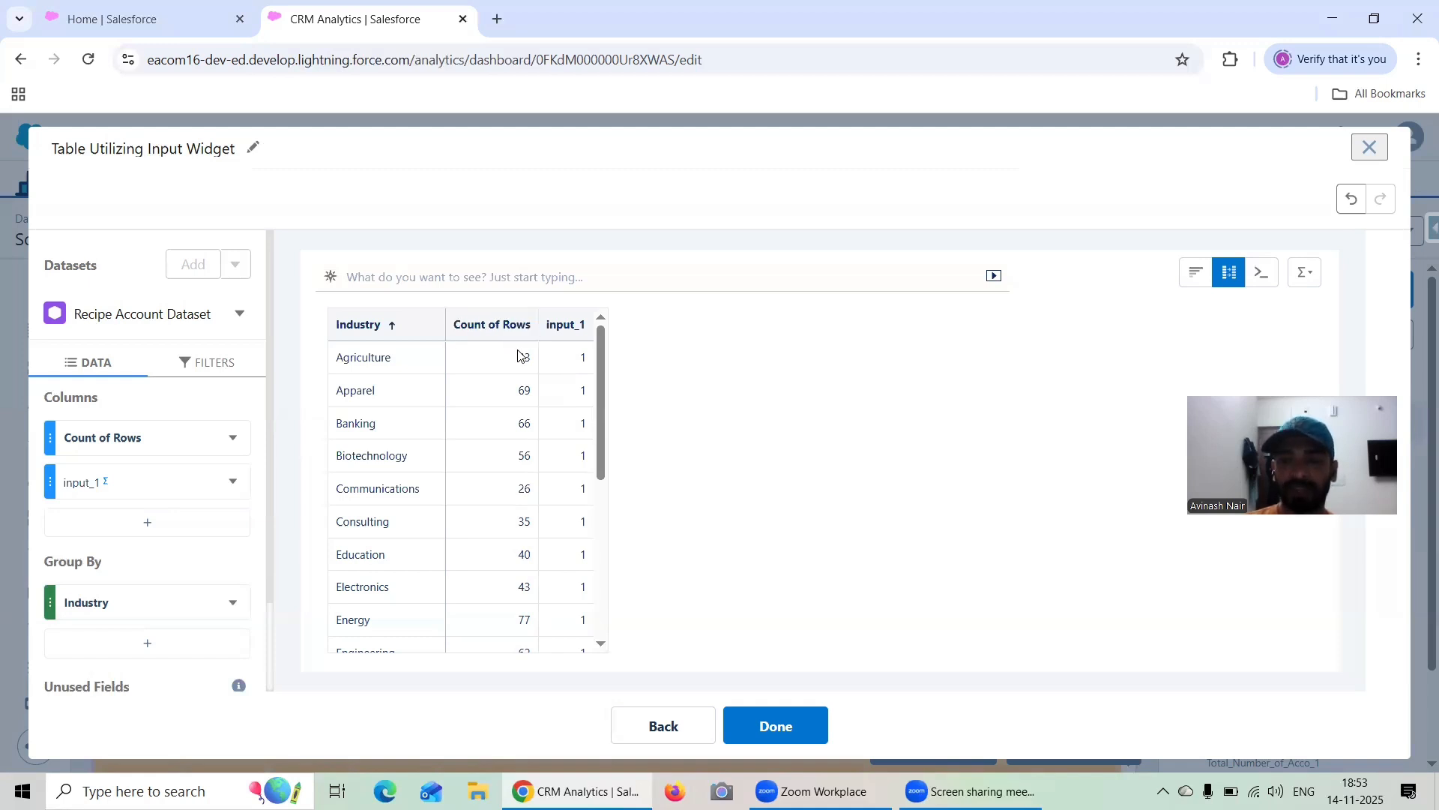
Add a new formula column to the compare table after the input_1 column
{"action": "left_click", "coordinate": [225, 520]}
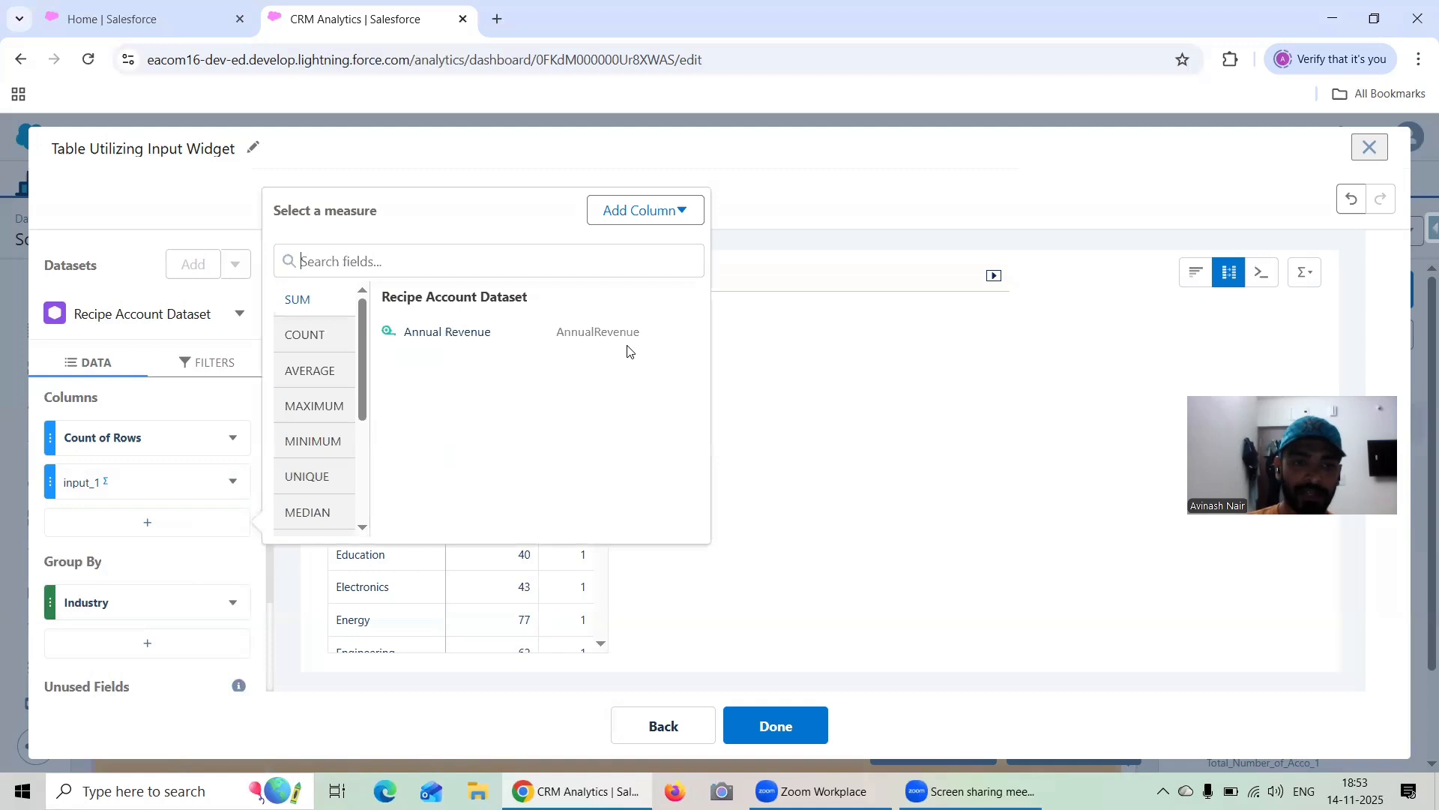
{"action": "left_click", "coordinate": [660, 213]}
{"action": "left_click", "coordinate": [607, 253]}
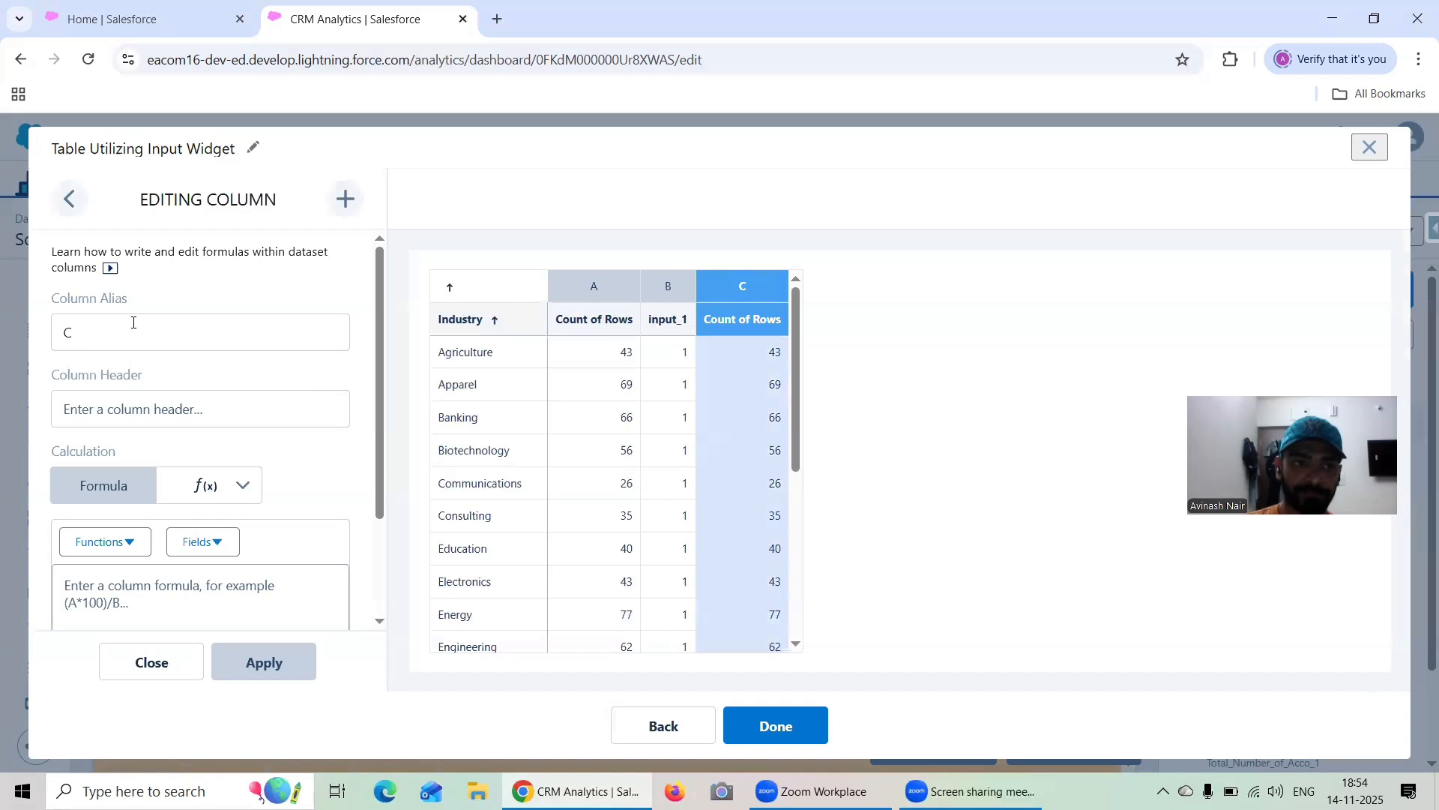
Rename the header of input column B to "input" and apply the change
{"action": "left_click", "coordinate": [70, 199]}
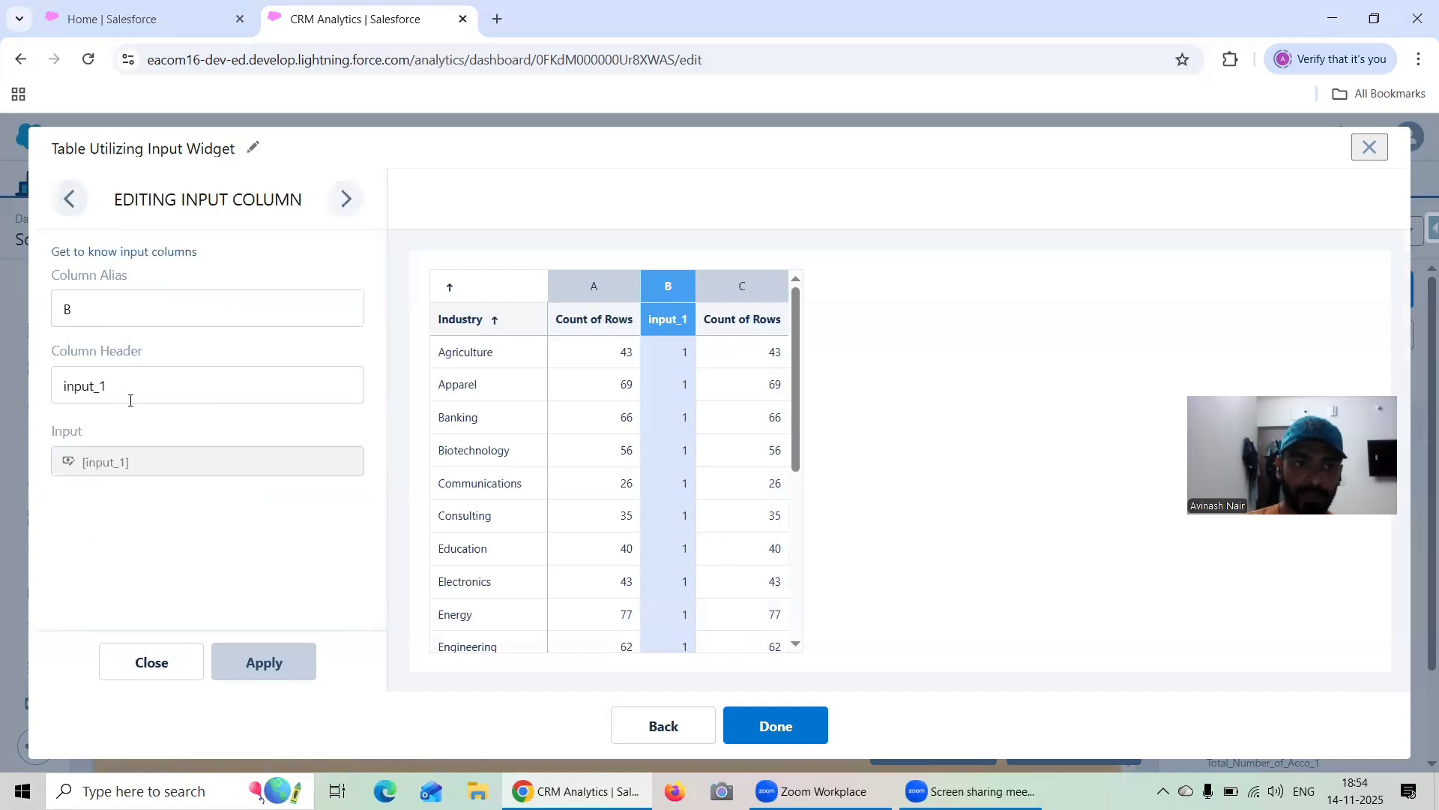
{"action": "left_click", "coordinate": [134, 390]}
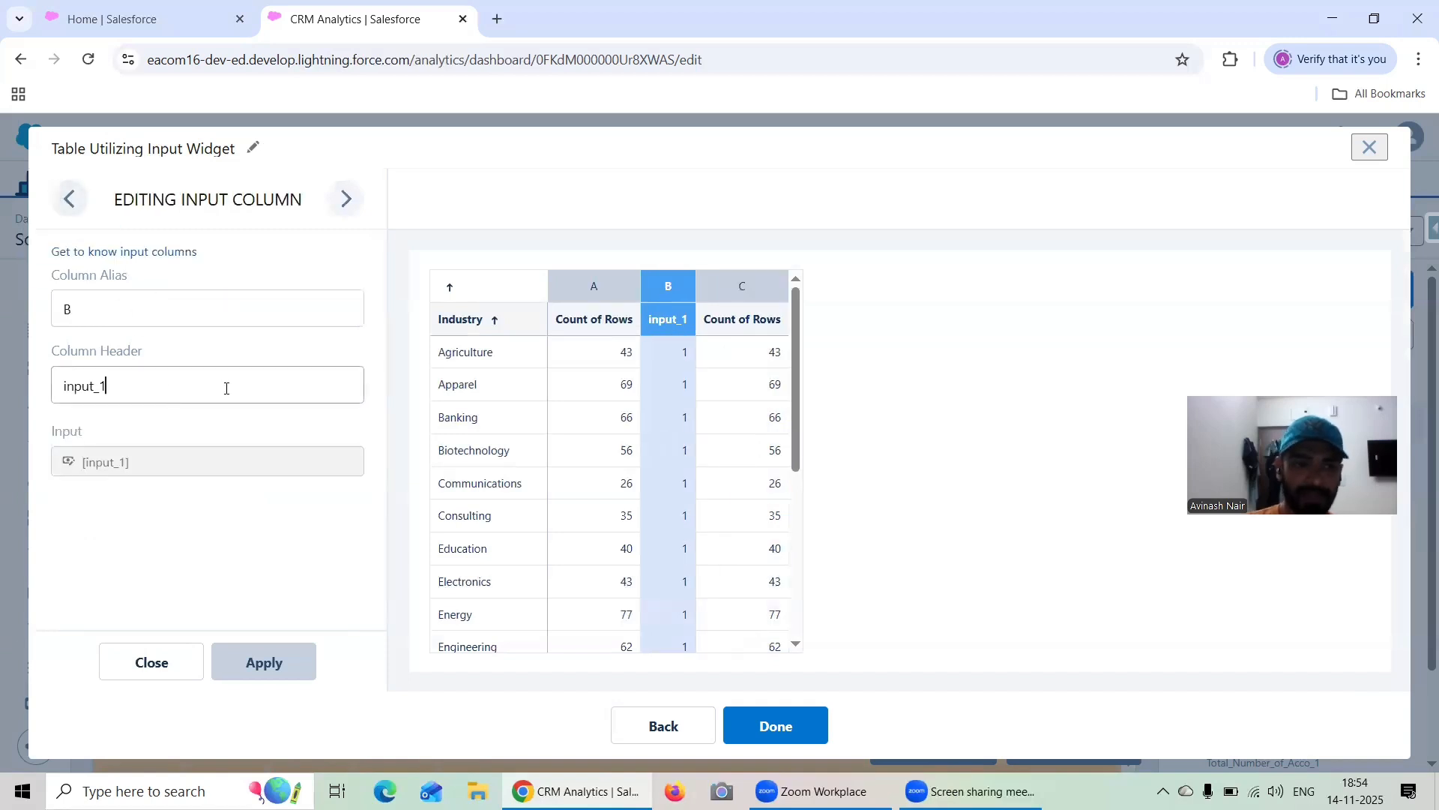
{"action": "key", "text": "BackSpace"}
{"action": "key", "text": "BackSpace"}
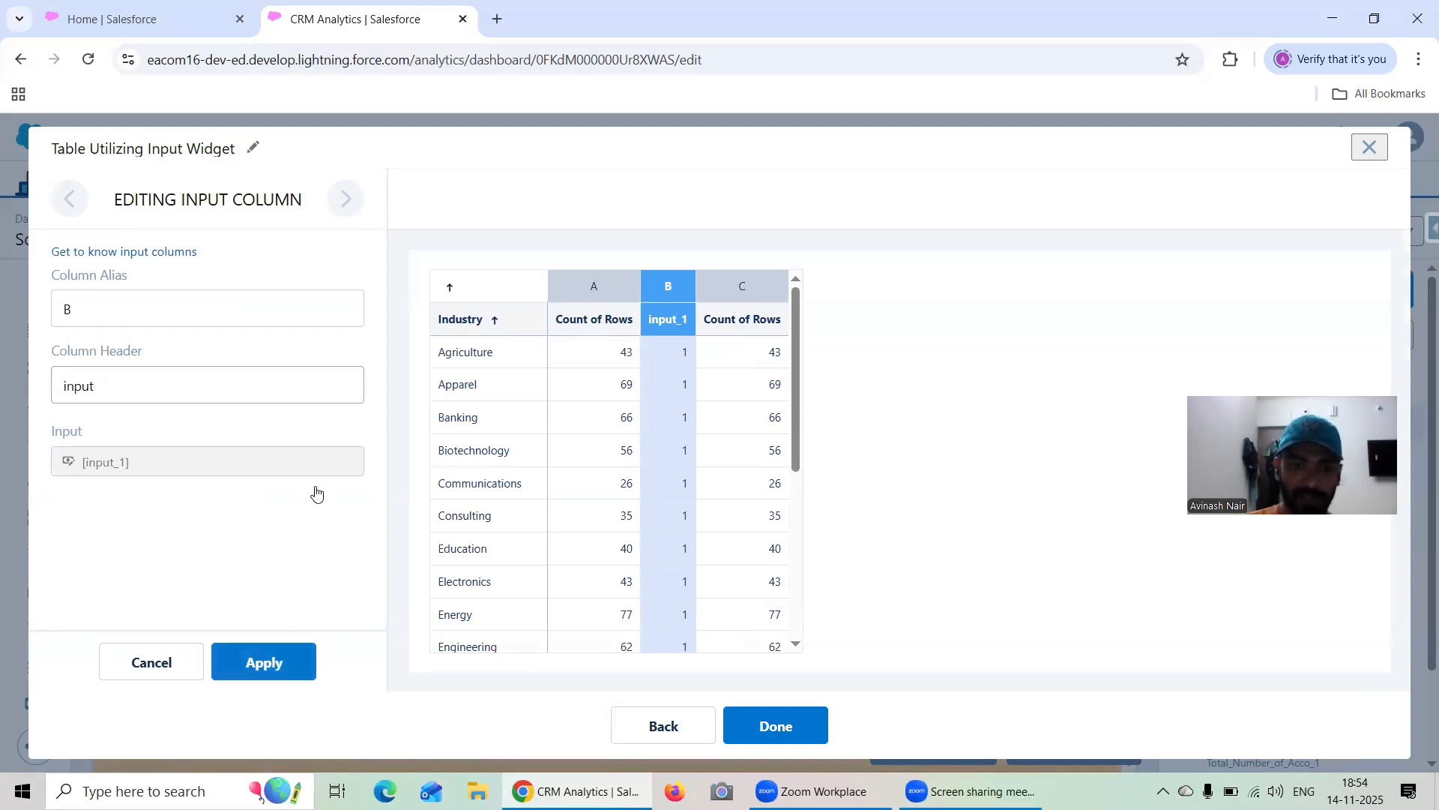
{"action": "left_click", "coordinate": [275, 660]}
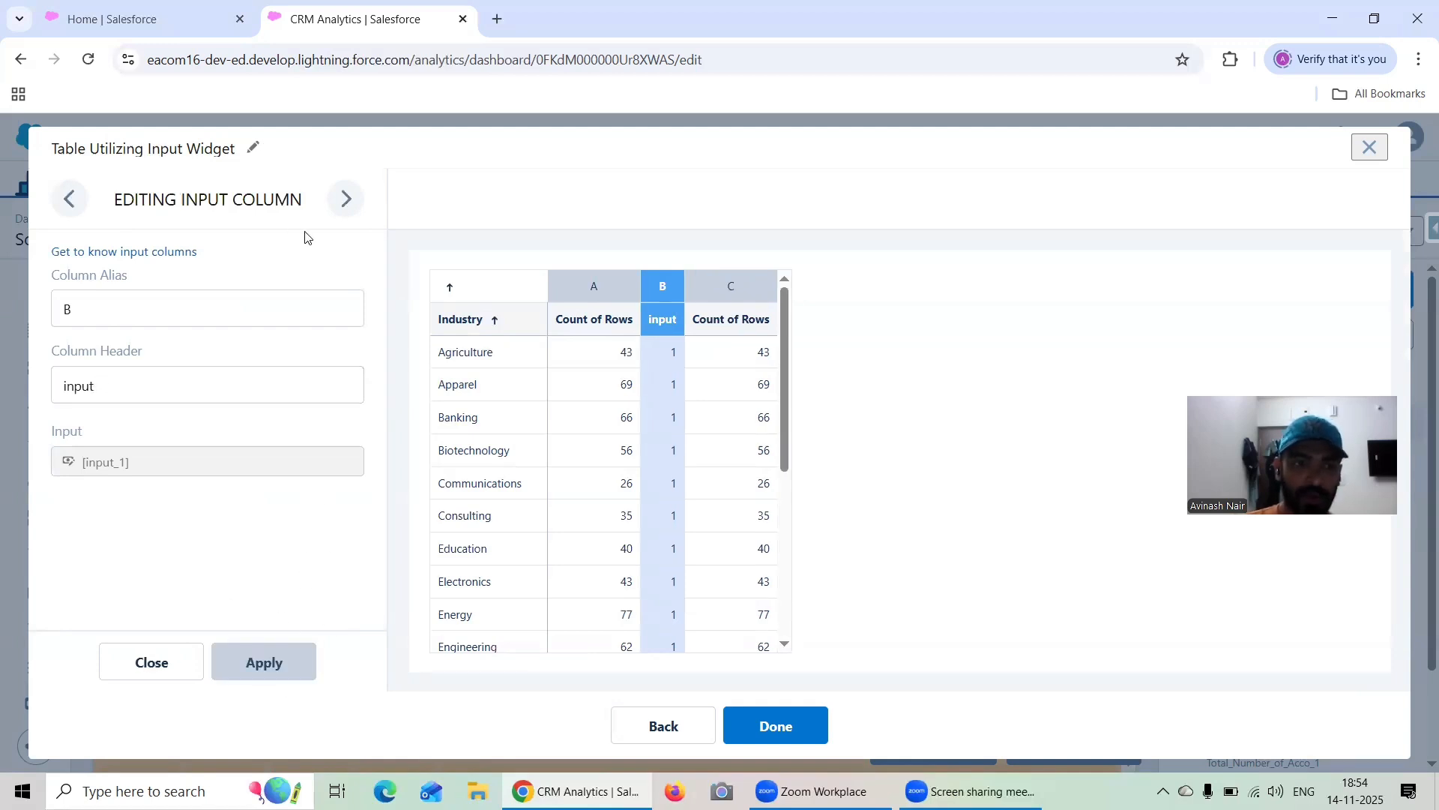
Return to column C and enter the formula B/A*100
{"action": "left_click", "coordinate": [346, 199]}
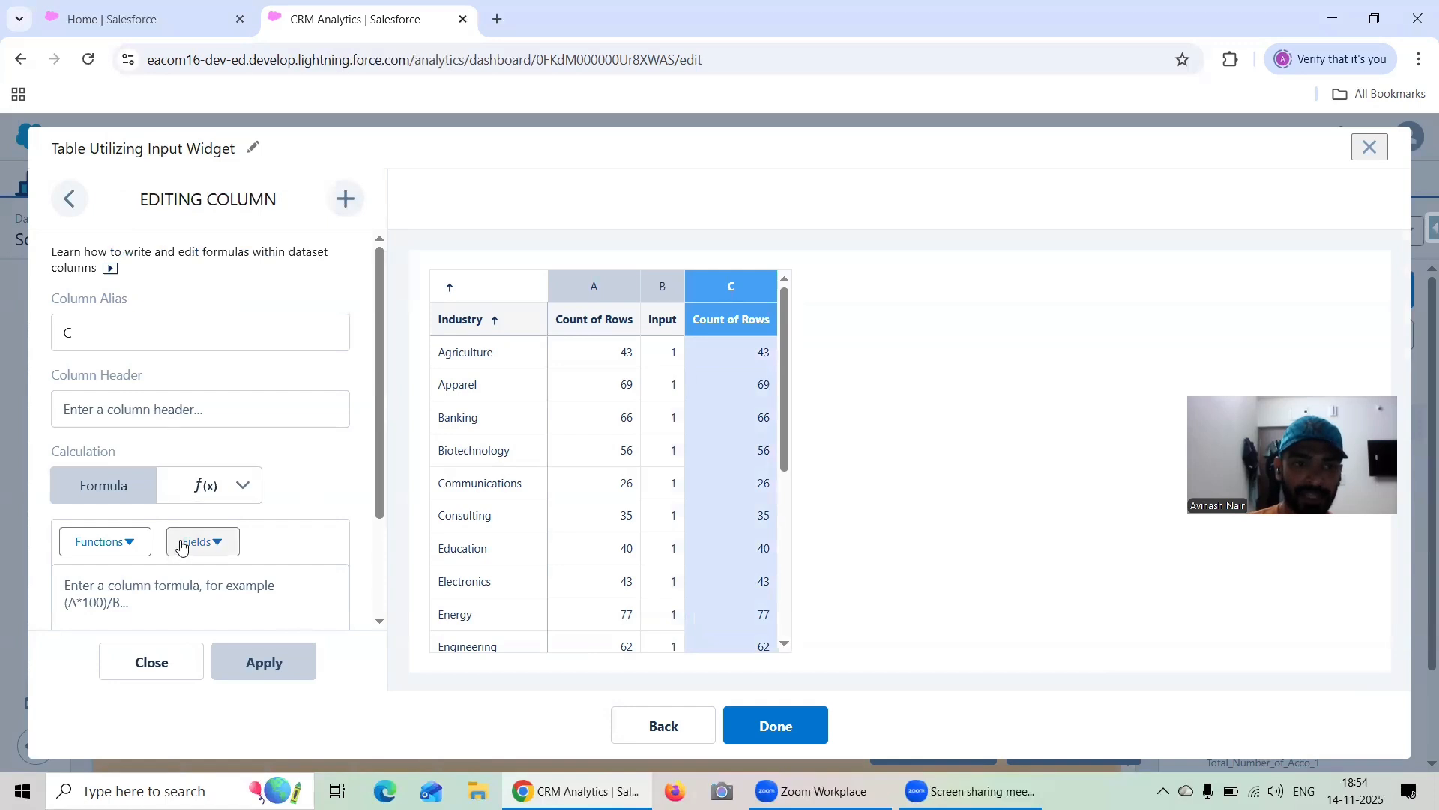
{"action": "scroll", "coordinate": [181, 546], "scroll_direction": "down", "scroll_amount": 1}
{"action": "left_click", "coordinate": [155, 497]}
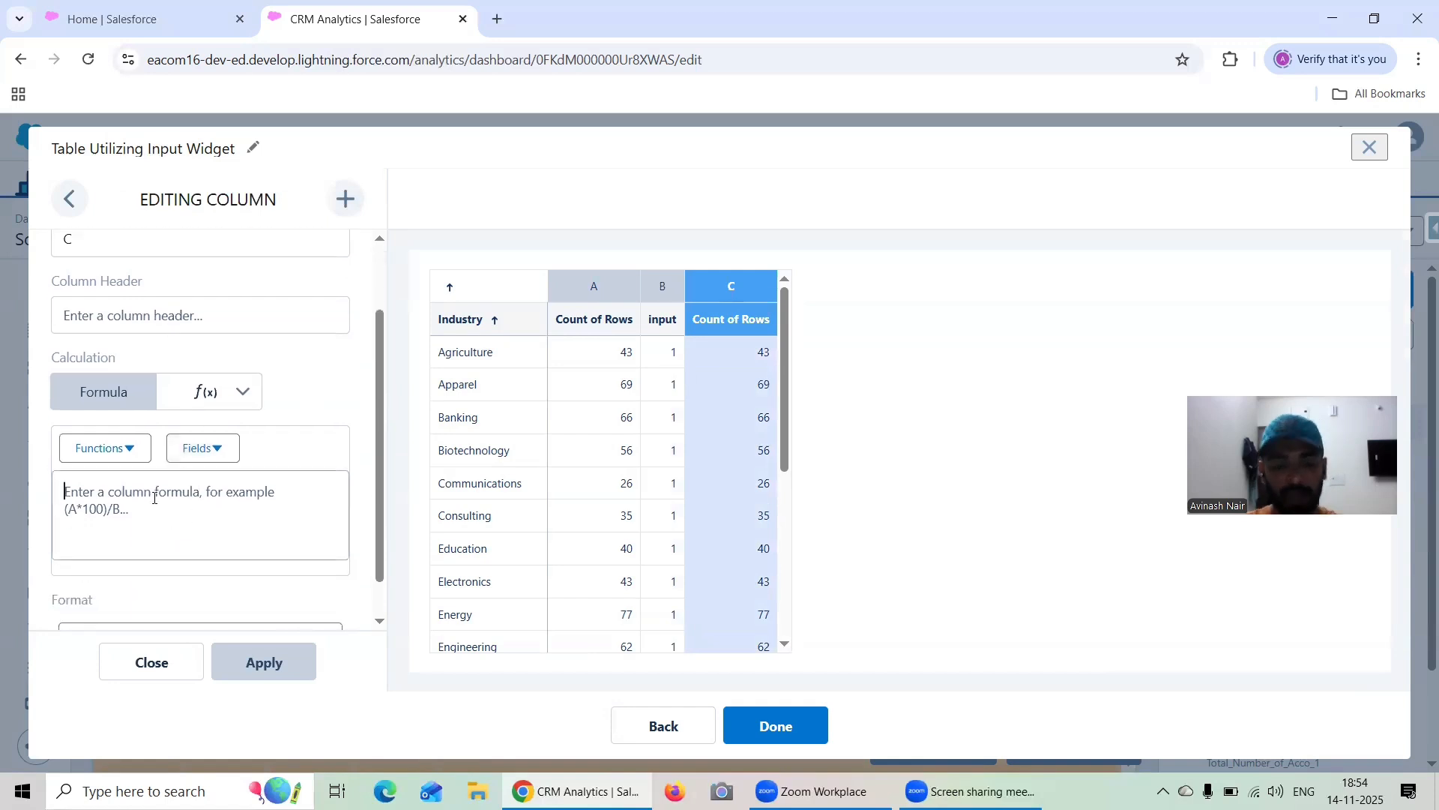
{"action": "type", "text": "B"}
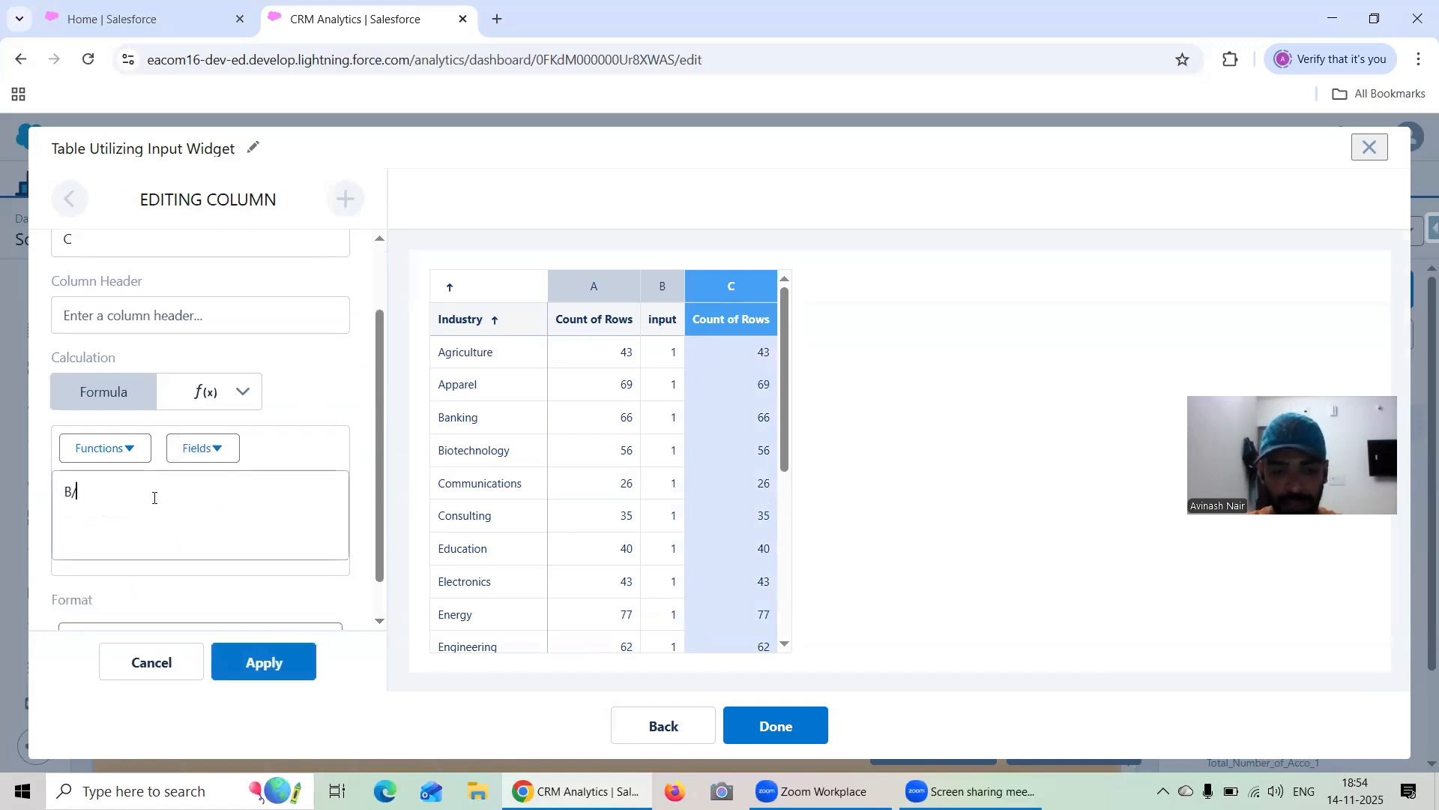
{"action": "type", "text": "/A"}
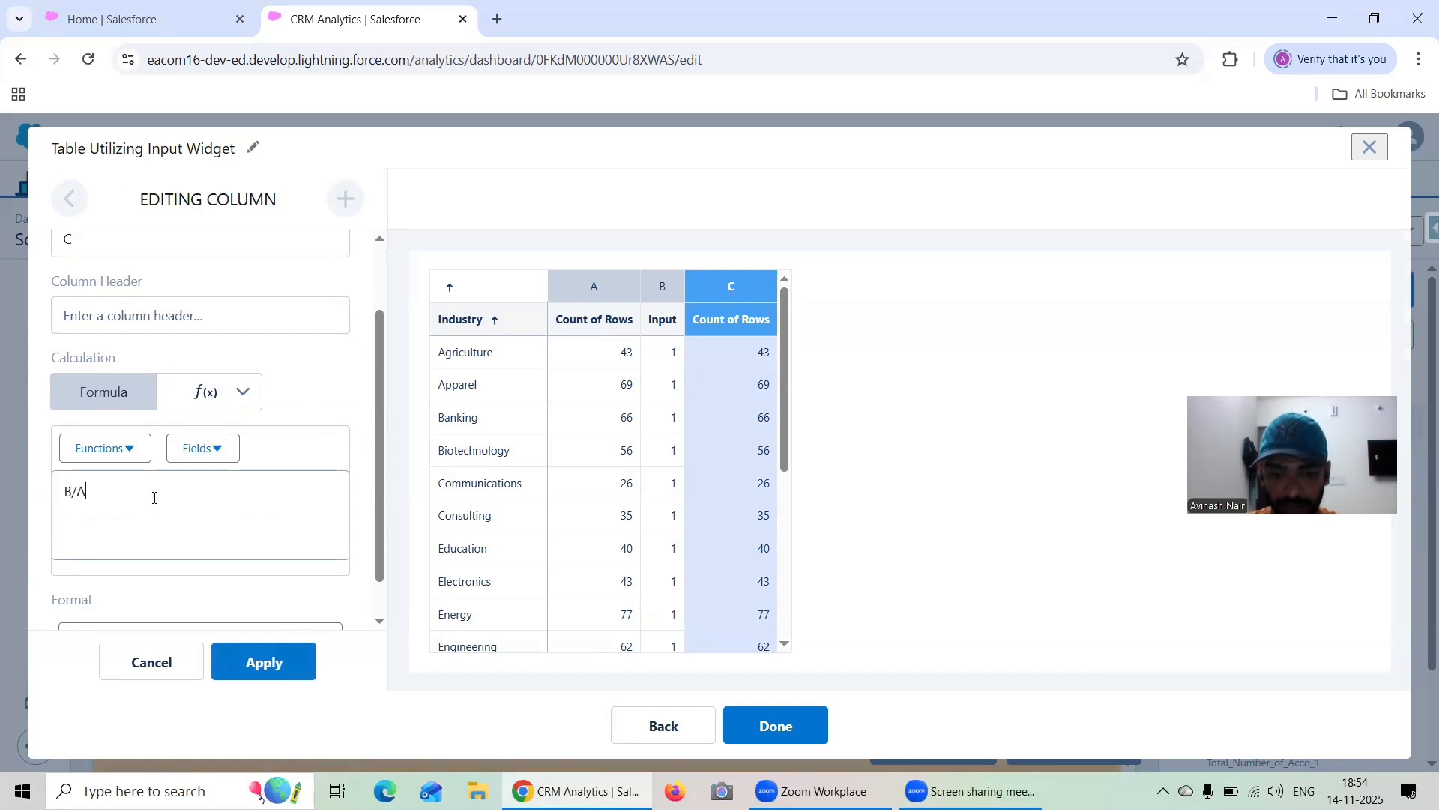
{"action": "type", "text": "*100"}
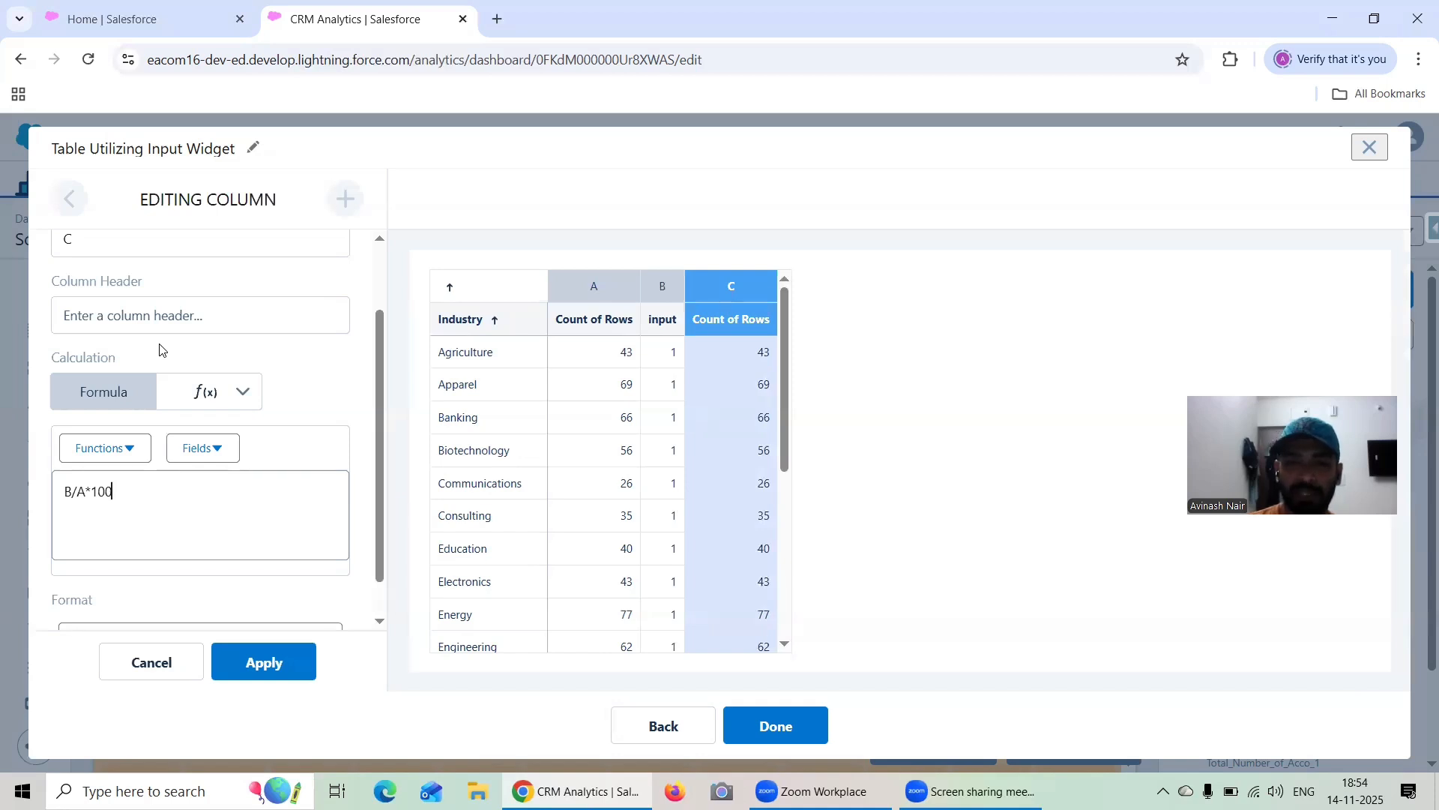
Set column C's header to "Input/Count of Rows" and apply the column settings
{"action": "left_click", "coordinate": [171, 309]}
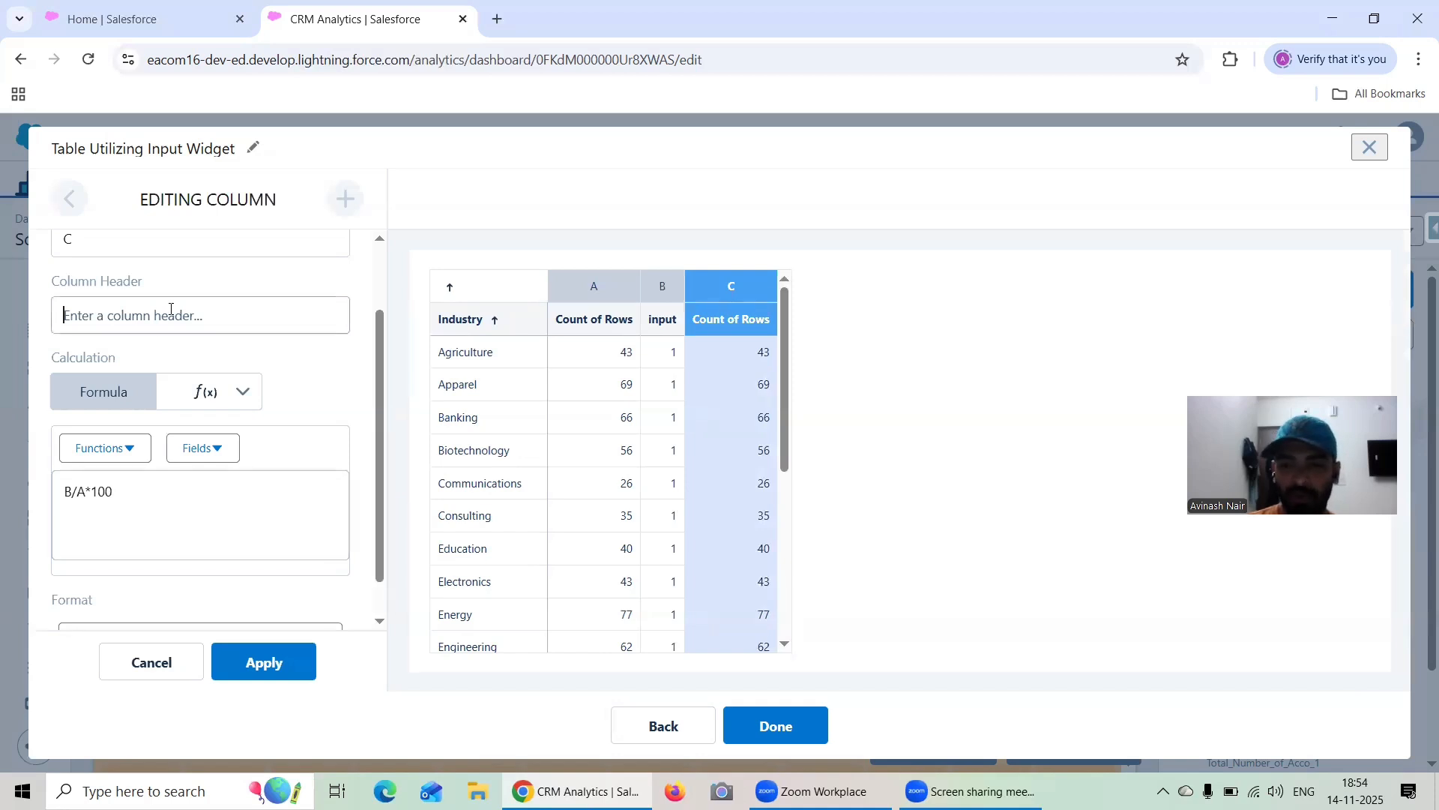
{"action": "type", "text": "In"}
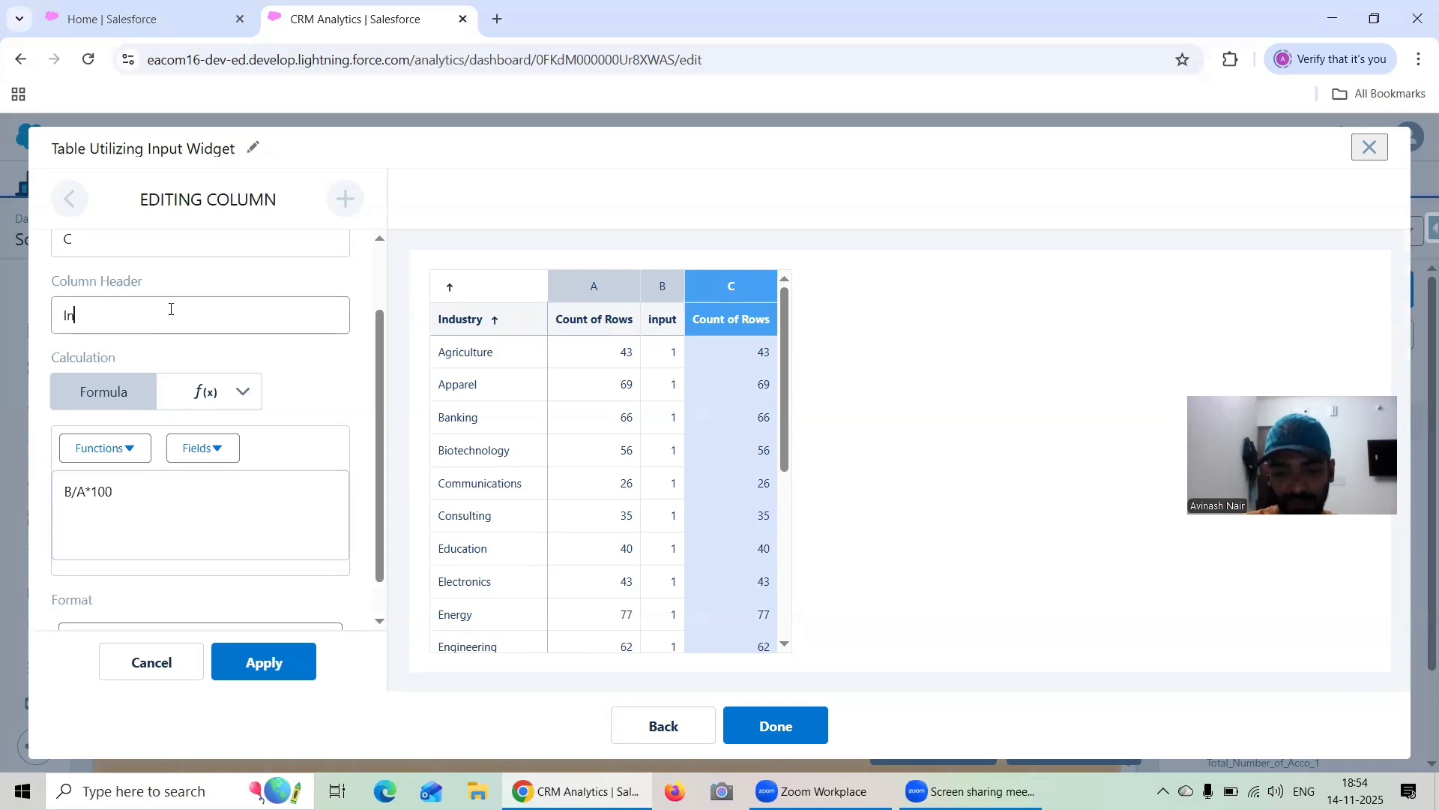
{"action": "type", "text": "put/"}
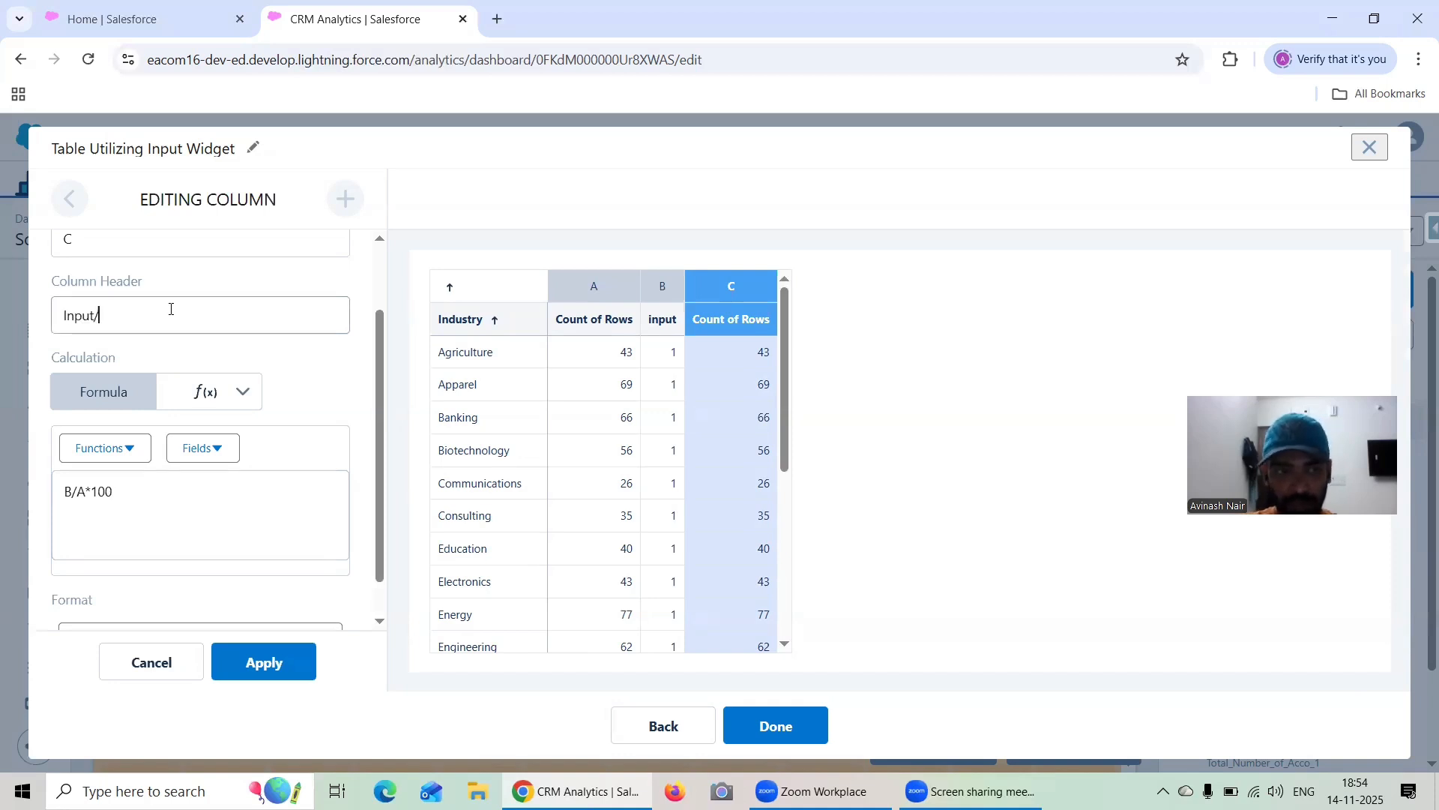
{"action": "type", "text": "CountOf"}
{"action": "key", "text": "BackSpace"}
{"action": "key", "text": "BackSpace"}
{"action": "type", "text": "of Rows"}
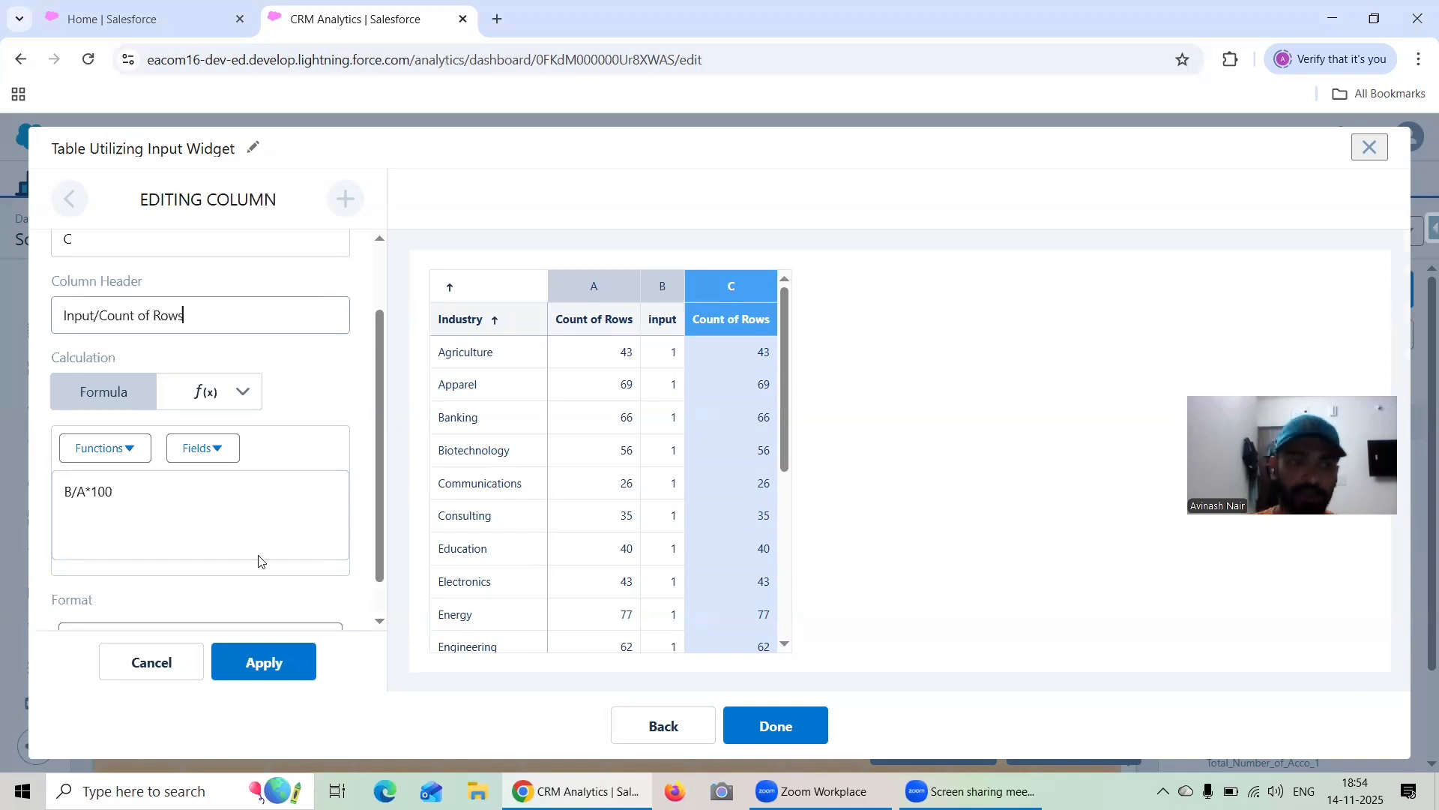
{"action": "left_click", "coordinate": [296, 659]}
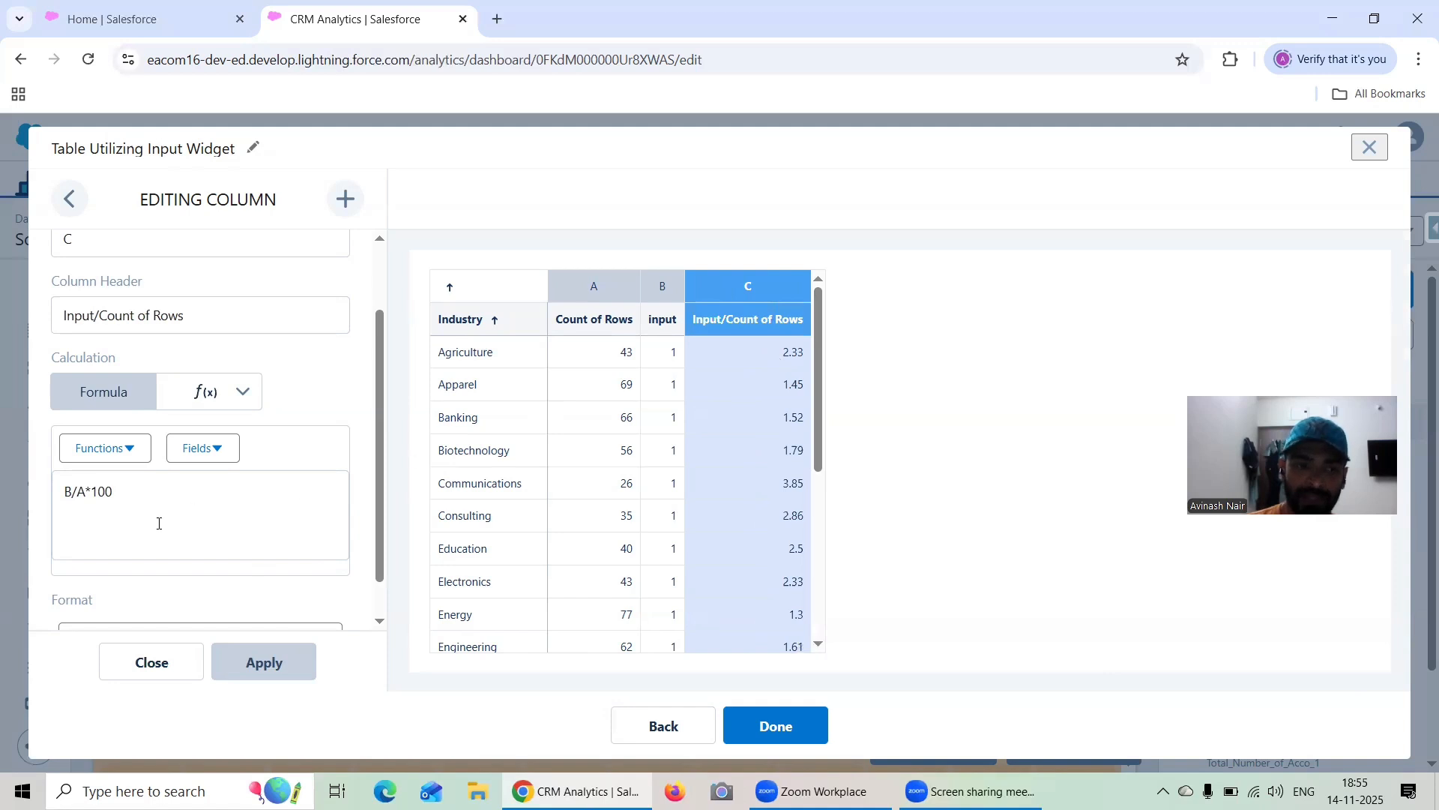
Set the number format of the Input/Count of Rows column to Percent (12.34%)
{"action": "scroll", "coordinate": [157, 525], "scroll_direction": "down", "scroll_amount": 1}
{"action": "left_click", "coordinate": [167, 593]}
{"action": "left_click", "coordinate": [180, 471]}
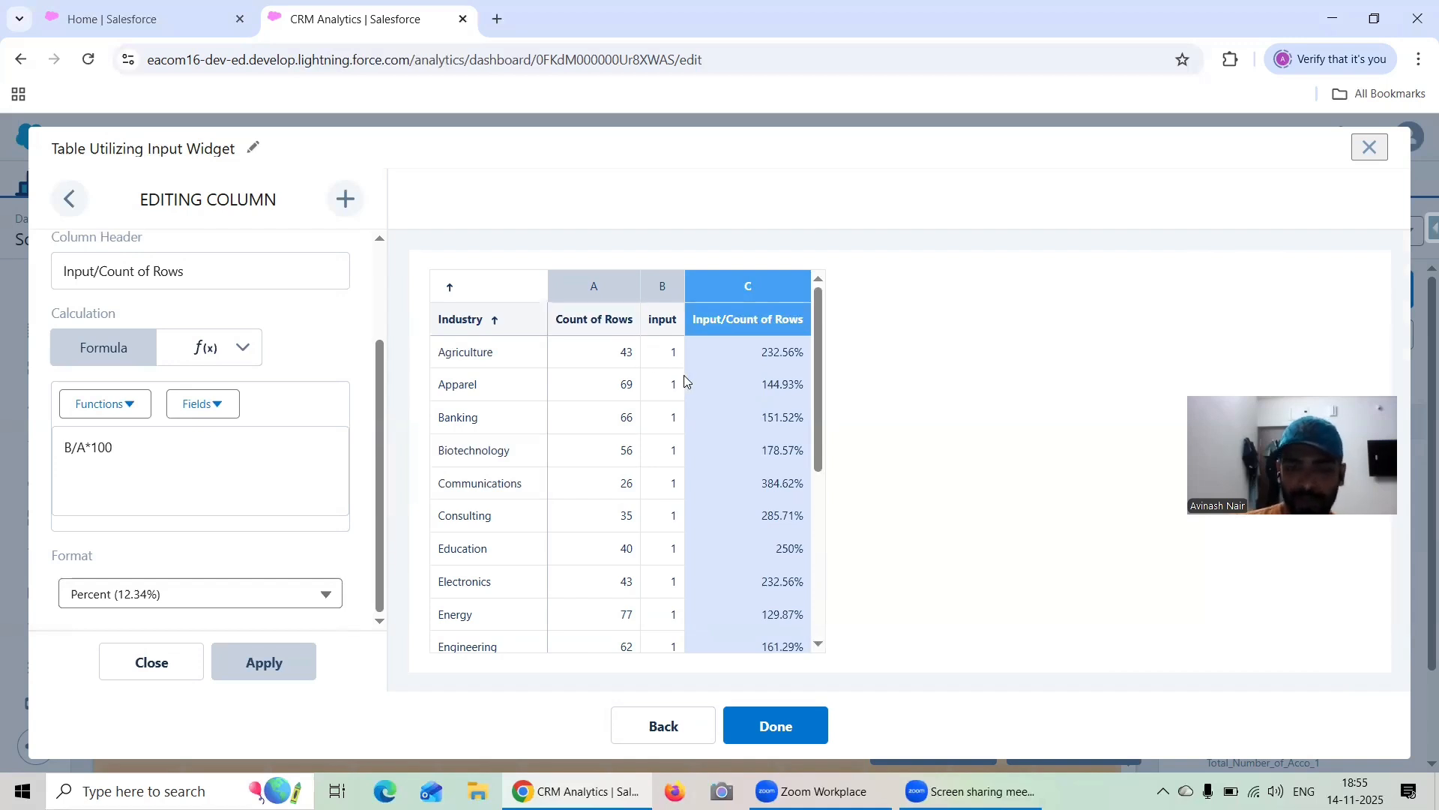
Switch to the Windows Calculator and compute 1 ÷ 43 to check the Agriculture row's percentage
{"action": "left_click", "coordinate": [180, 784]}
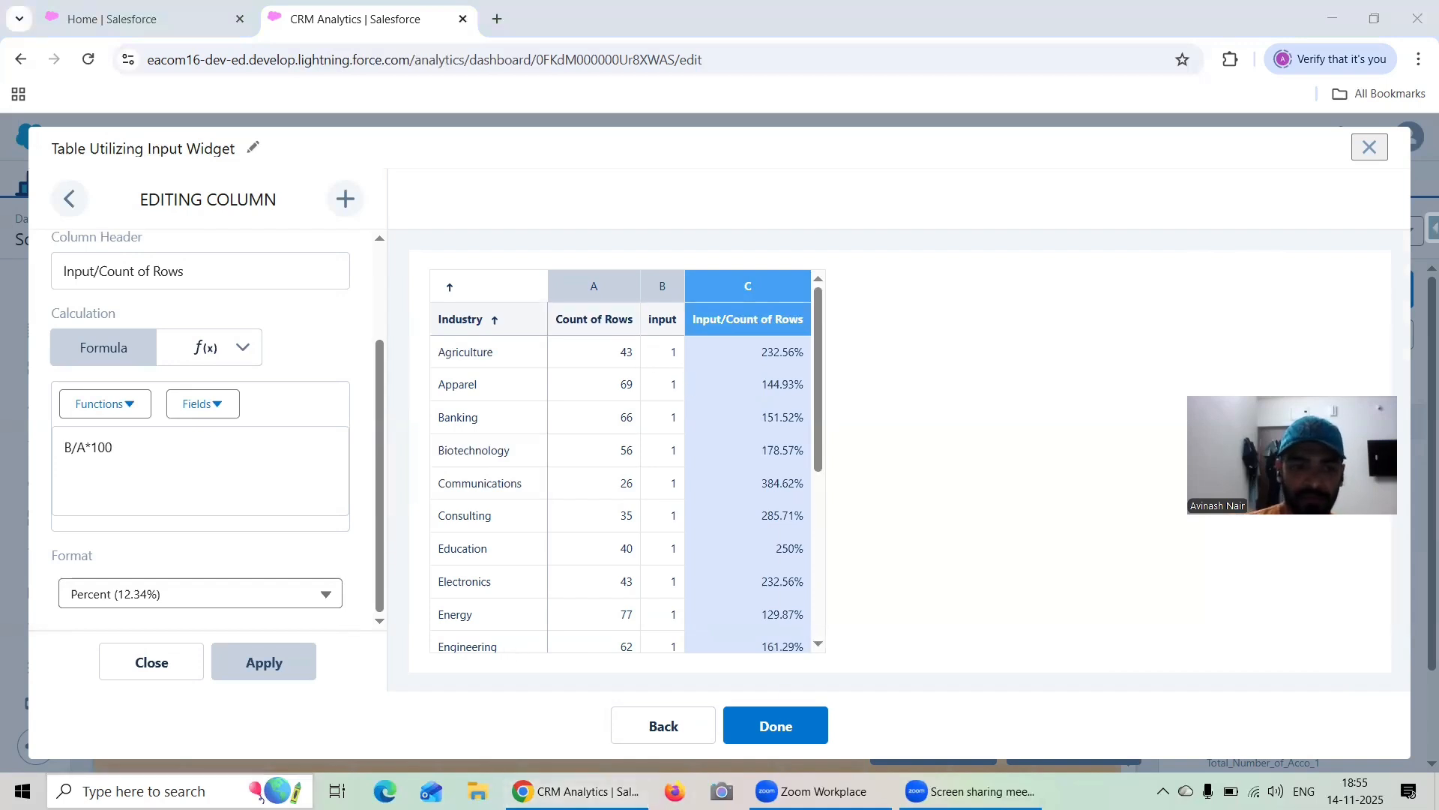
{"action": "type", "text": "cal"}
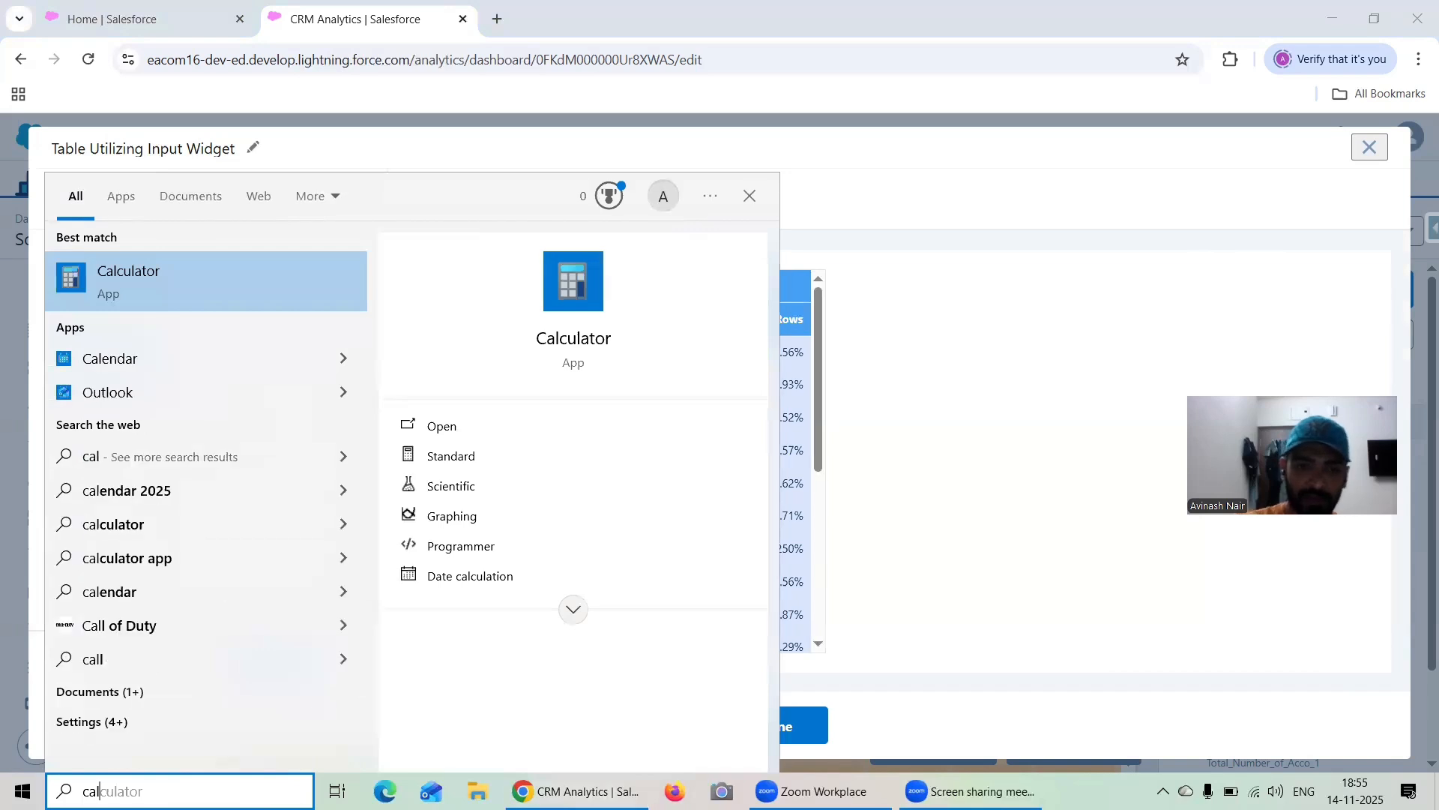
{"action": "left_click", "coordinate": [475, 428]}
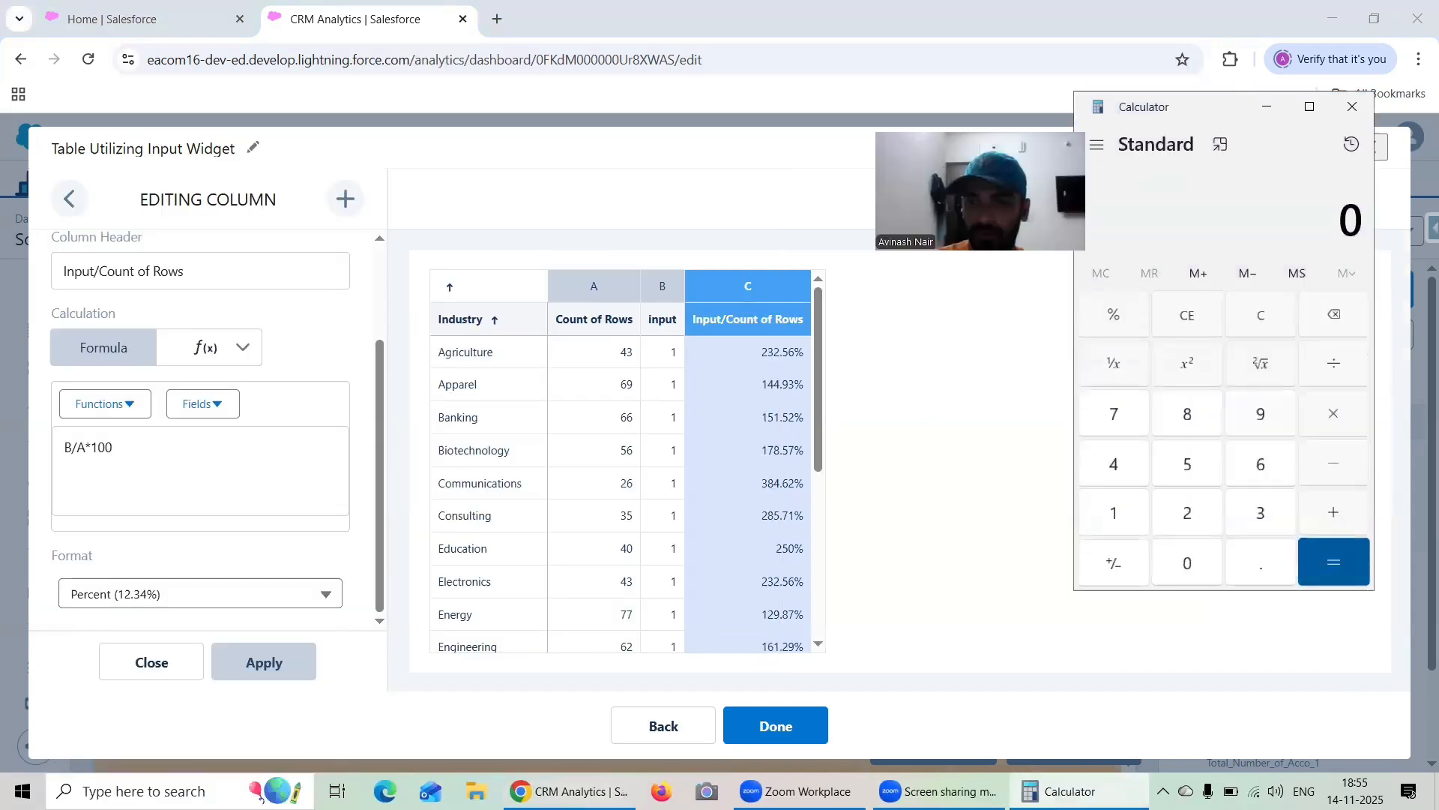
{"action": "left_click", "coordinate": [1118, 508]}
{"action": "left_click", "coordinate": [1342, 365]}
{"action": "left_click", "coordinate": [1119, 473]}
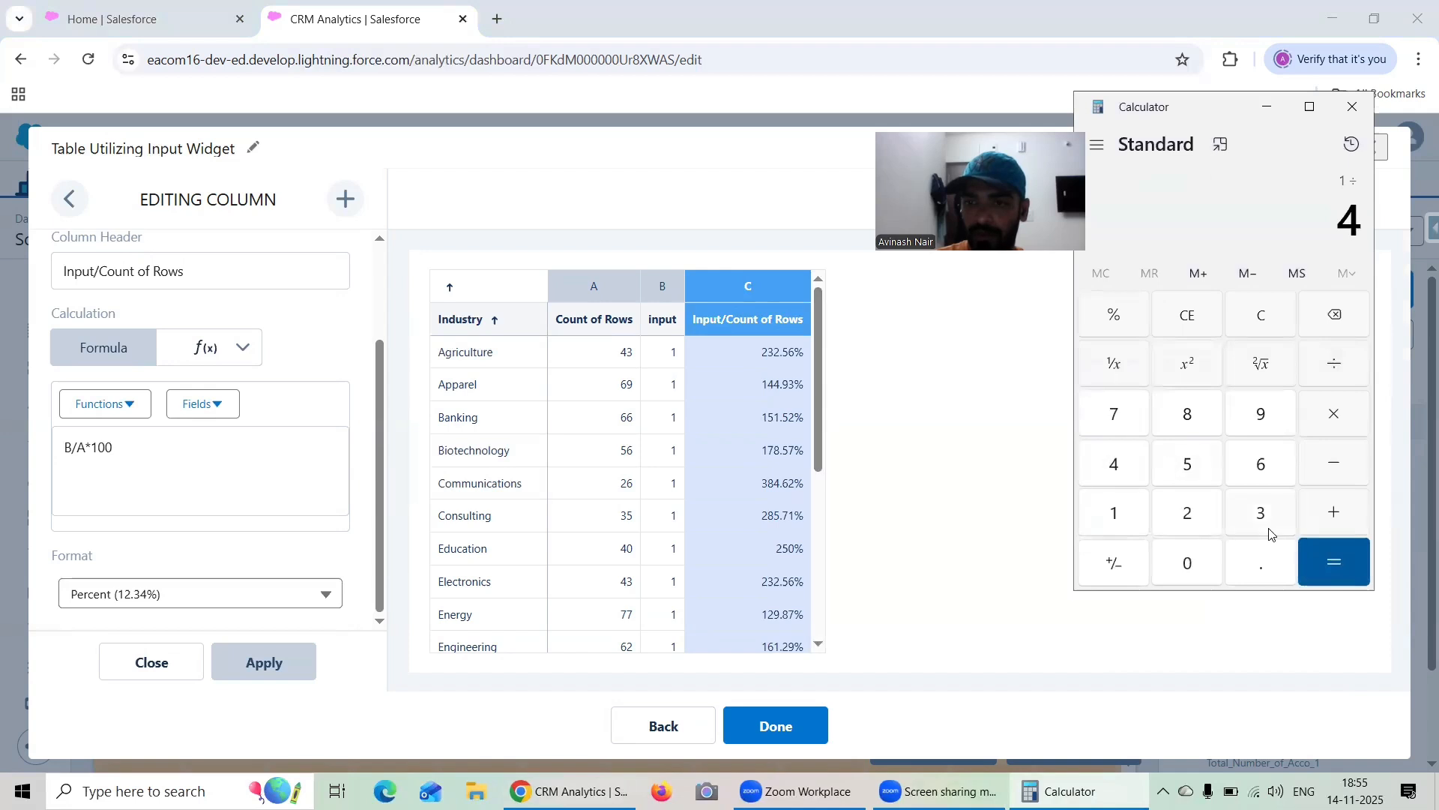
{"action": "left_click", "coordinate": [1265, 524]}
{"action": "left_click", "coordinate": [1334, 567]}
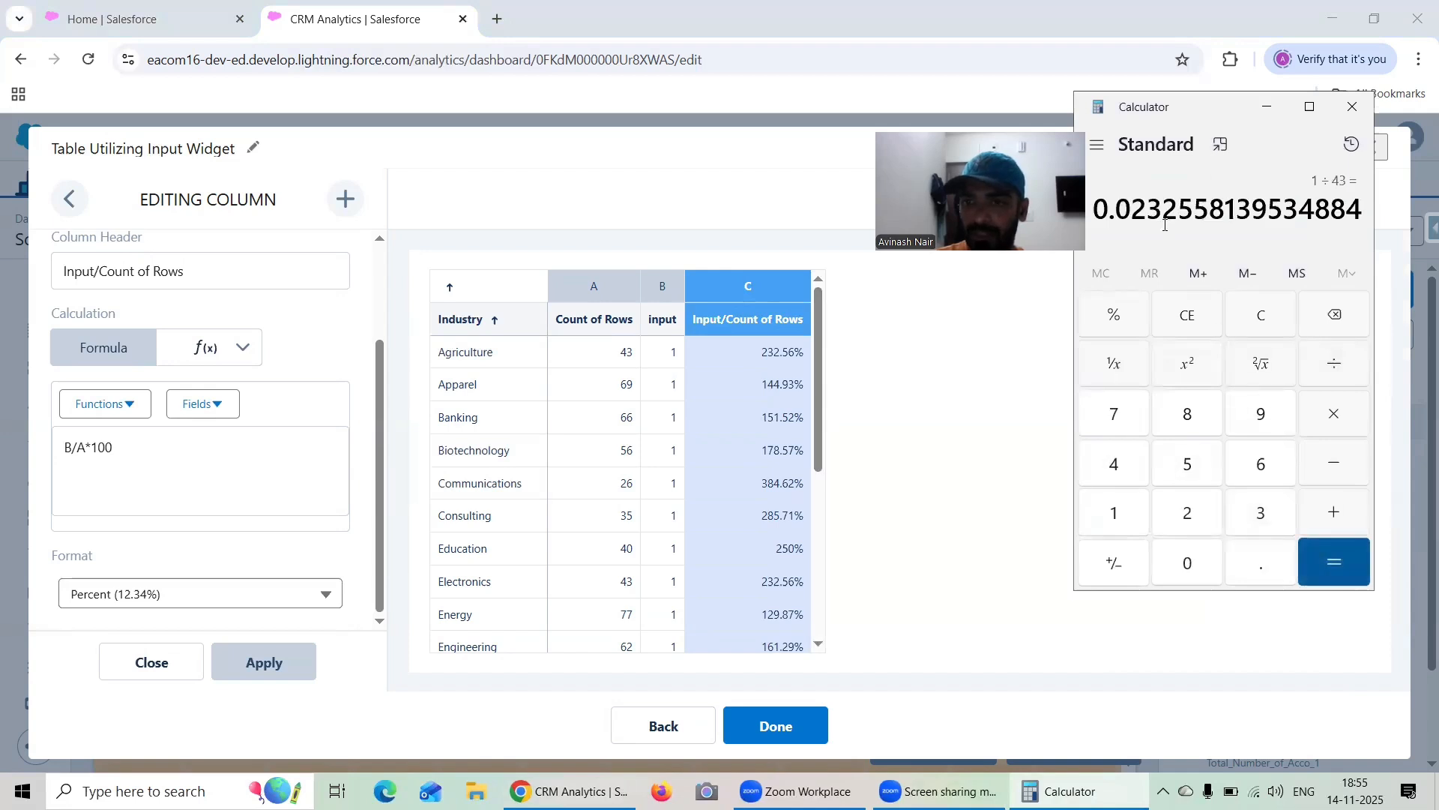
{"action": "left_click", "coordinate": [1267, 106]}
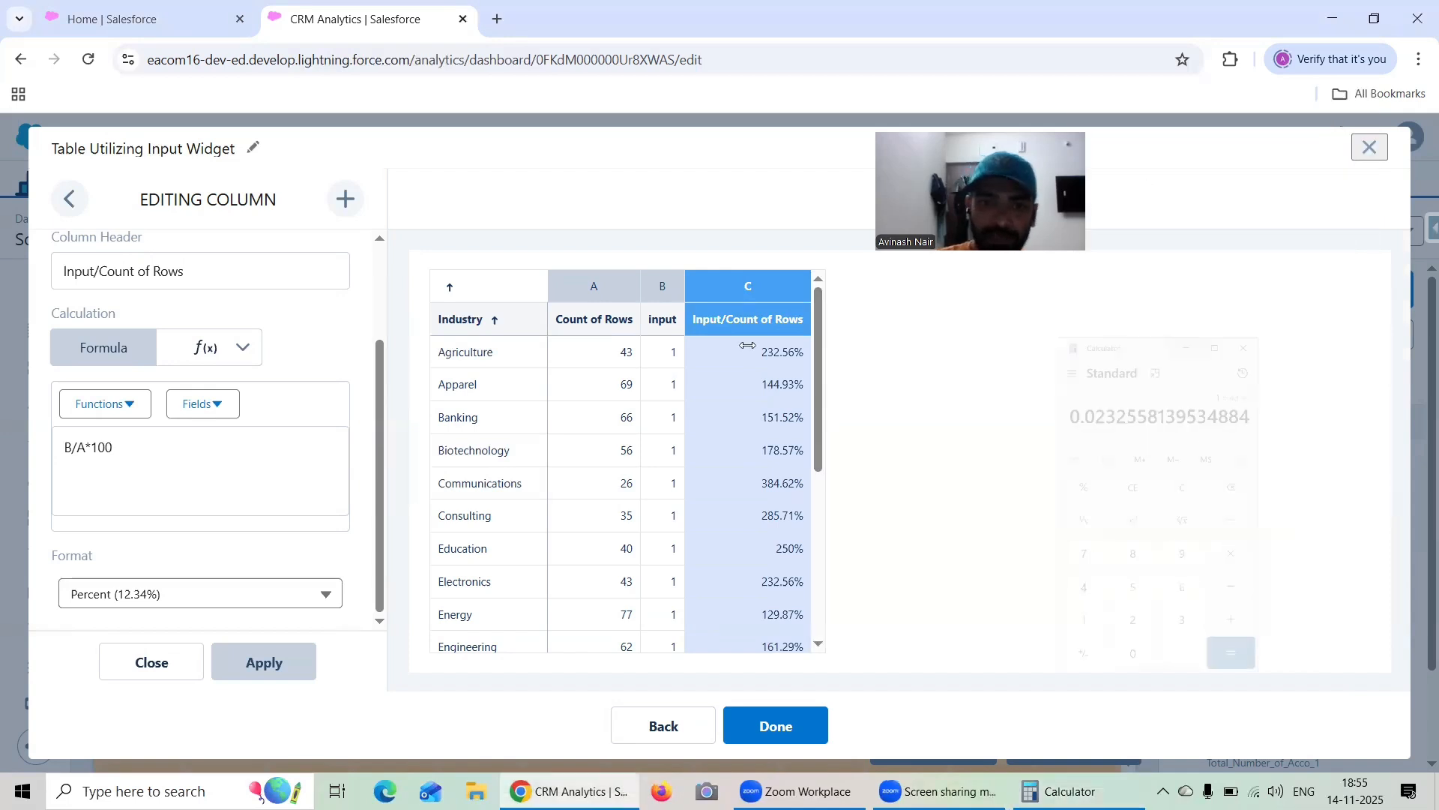
Change the Input/Count of Rows formula to B/A, apply it, and compare the Agriculture row with the calculator result
{"action": "left_click", "coordinate": [139, 454]}
{"action": "key", "text": "BackSpace"}
{"action": "key", "text": "BackSpace"}
{"action": "key", "text": "BackSpace"}
{"action": "key", "text": "BackSpace"}
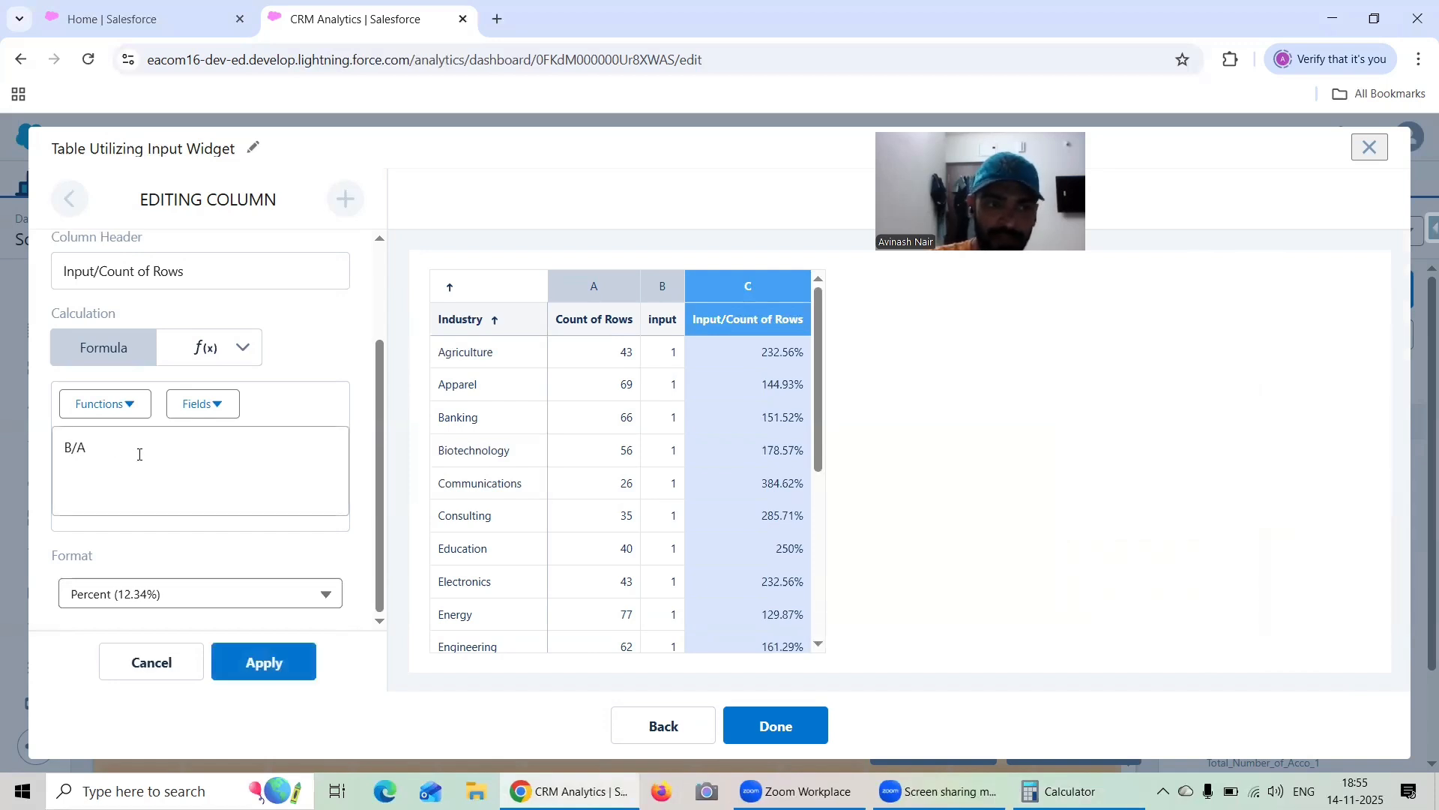
{"action": "left_click", "coordinate": [251, 665]}
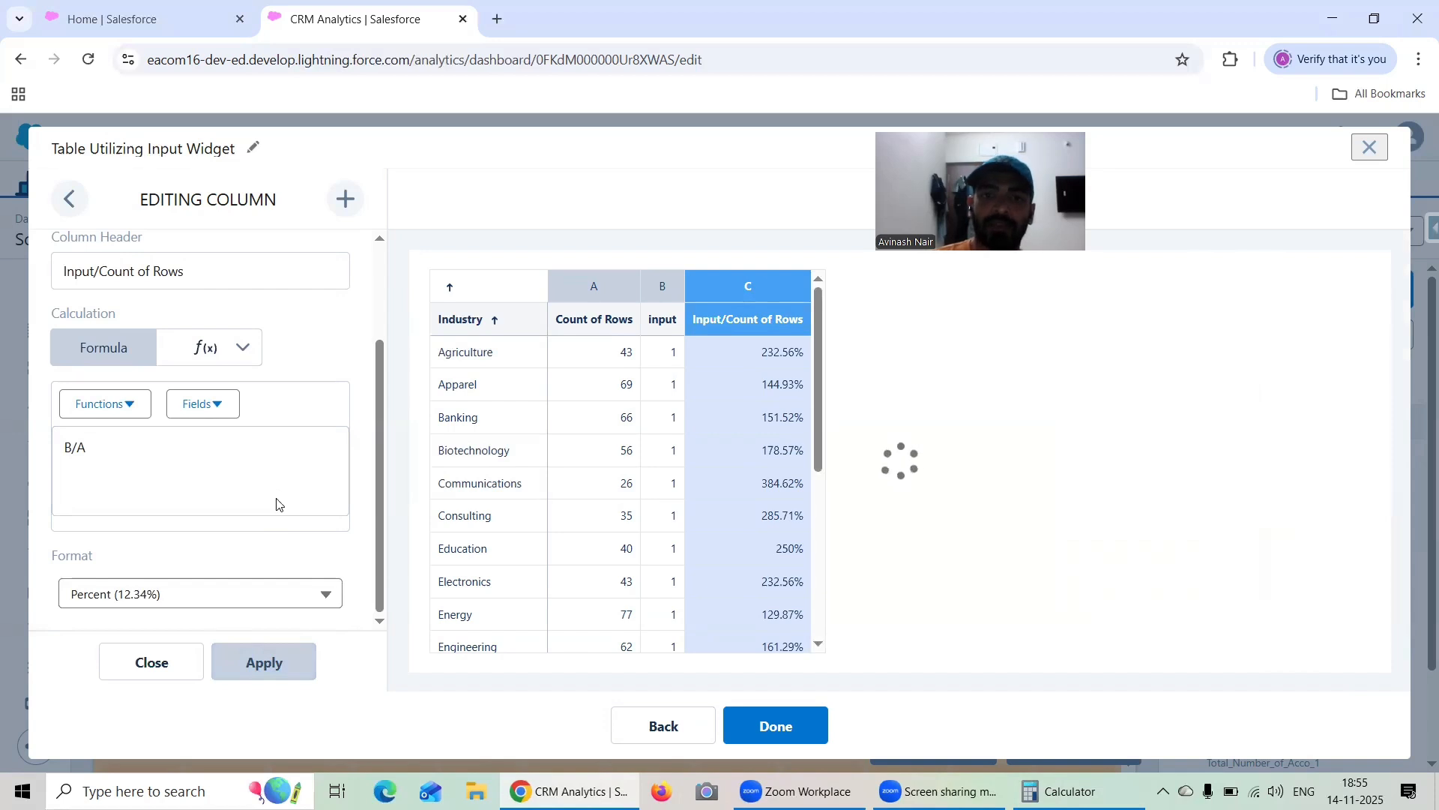
{"action": "left_click", "coordinate": [1061, 791]}
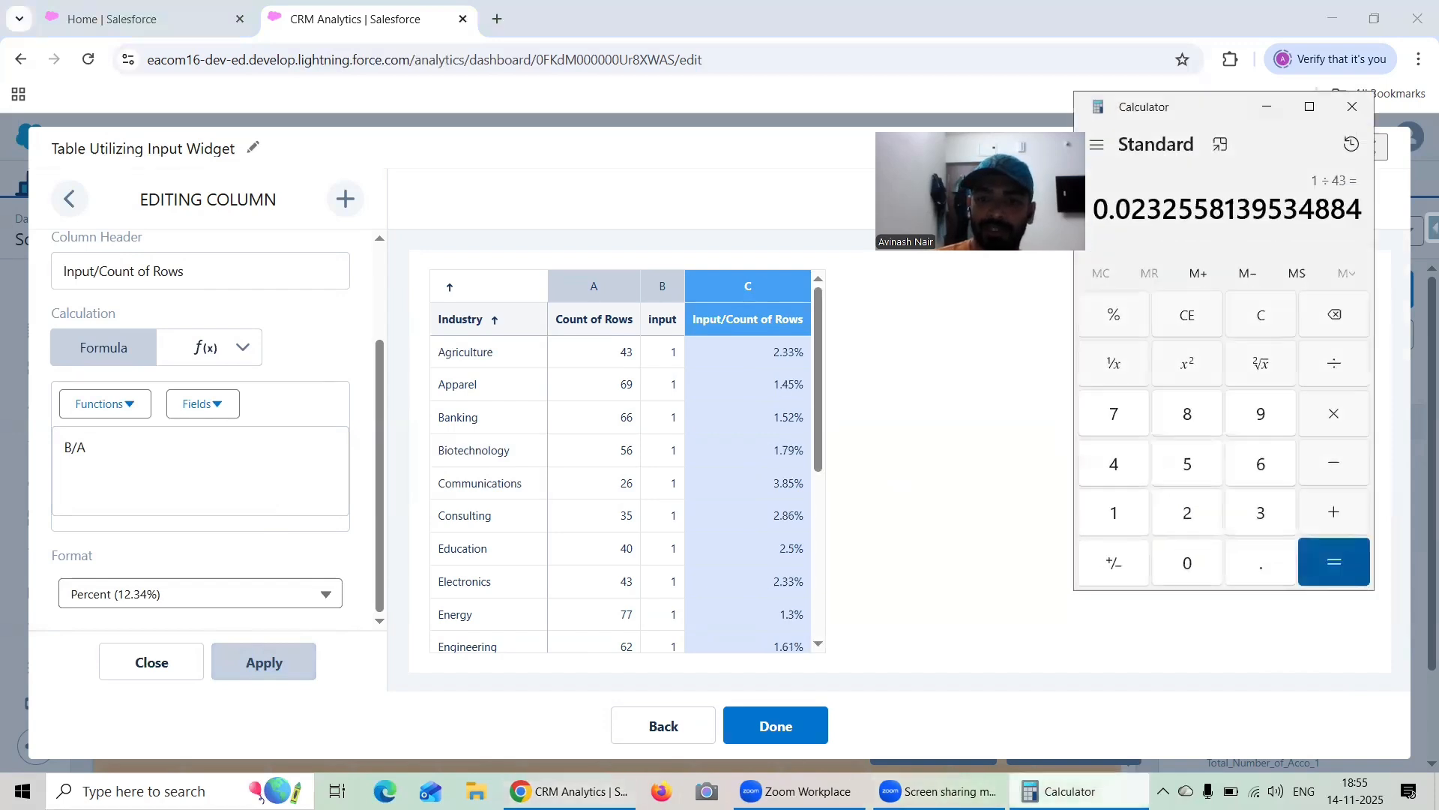
{"action": "left_click", "coordinate": [1061, 791]}
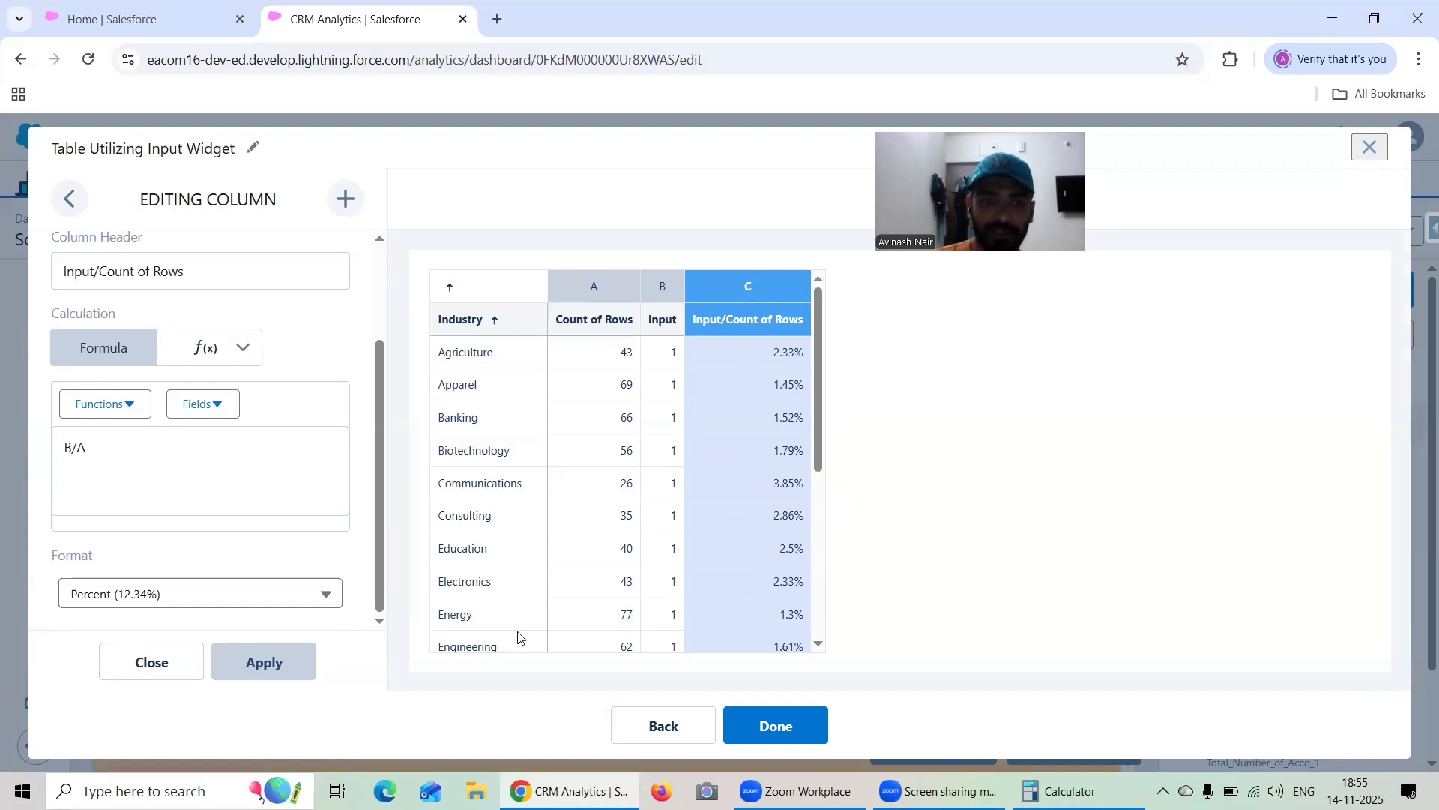
Finish editing the table and preview the dashboard with the Scrolling Pad slider at 50
{"action": "left_click", "coordinate": [753, 719]}
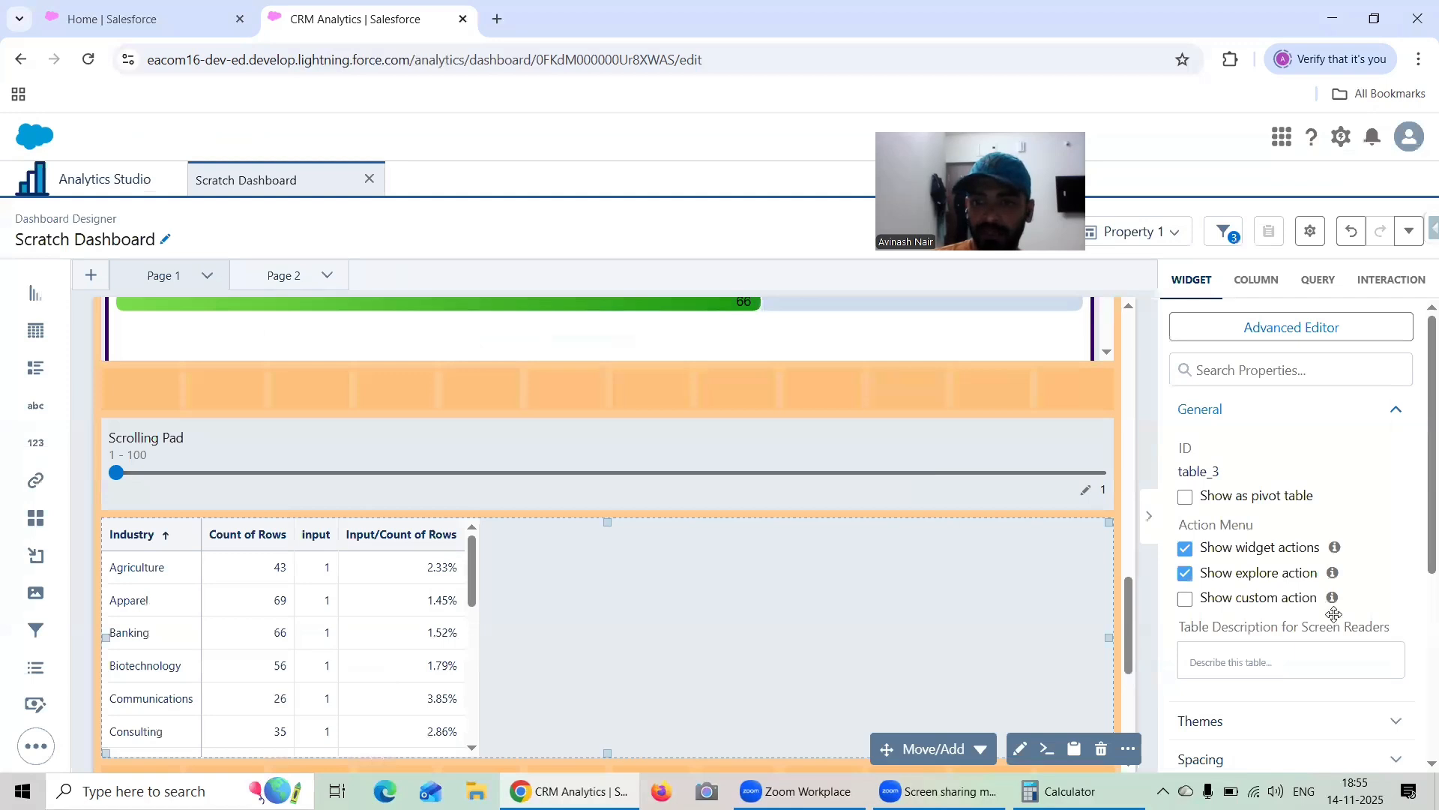
{"action": "left_click", "coordinate": [1040, 247]}
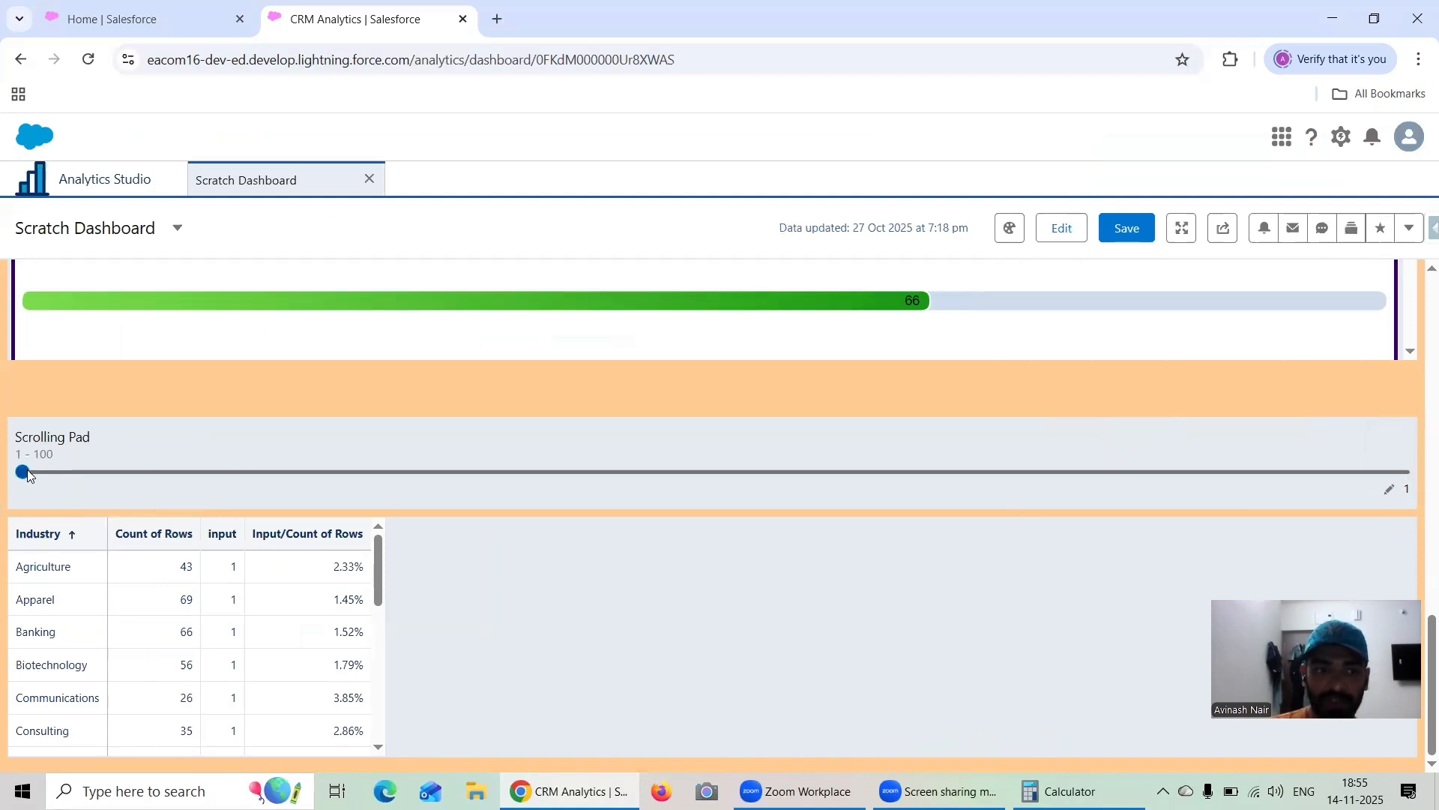
{"action": "left_click_drag", "start_coordinate": [23, 471], "coordinate": [705, 495]}
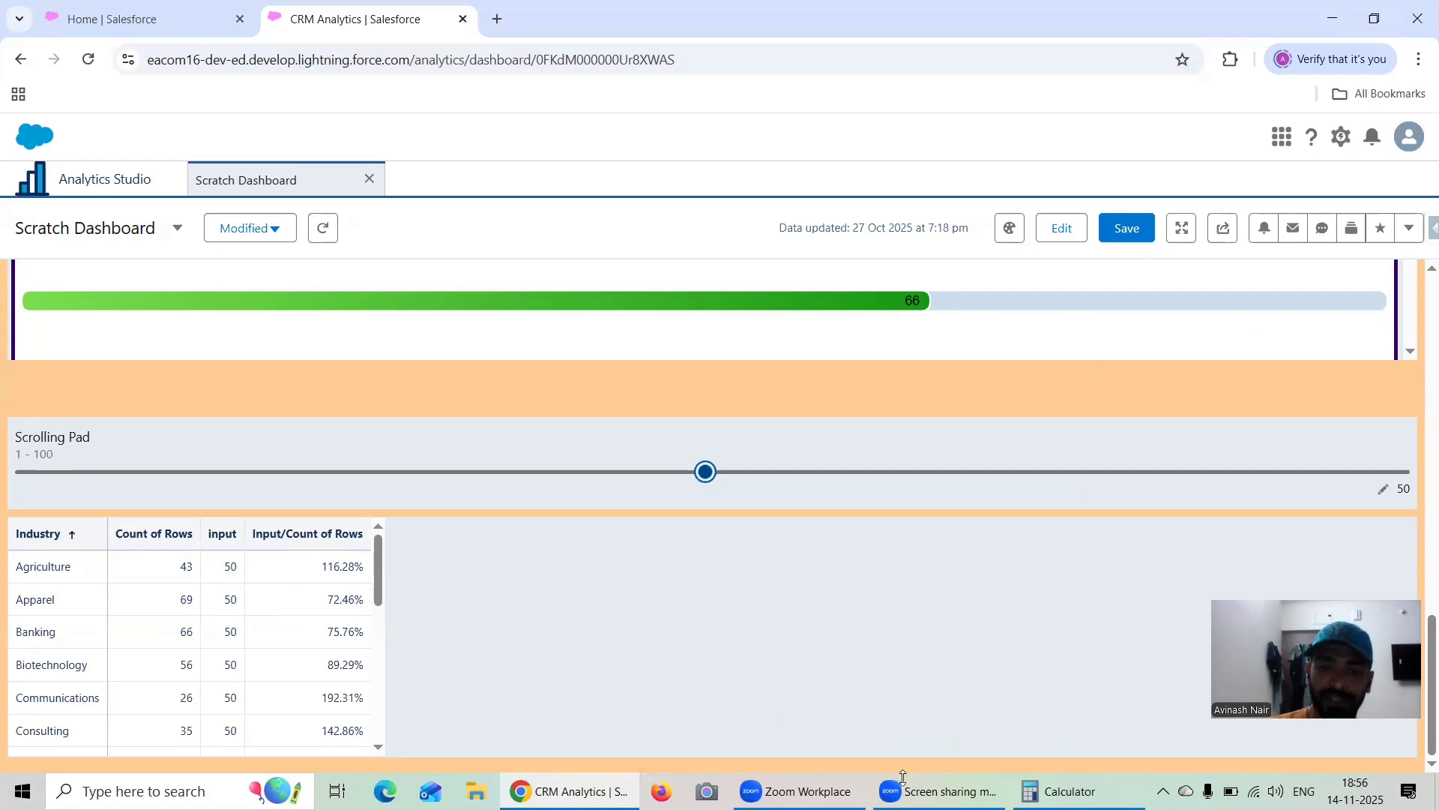
Compute 50 ÷ 69 in the Windows Calculator to check the Apparel row's percentage
{"action": "left_click", "coordinate": [1061, 791]}
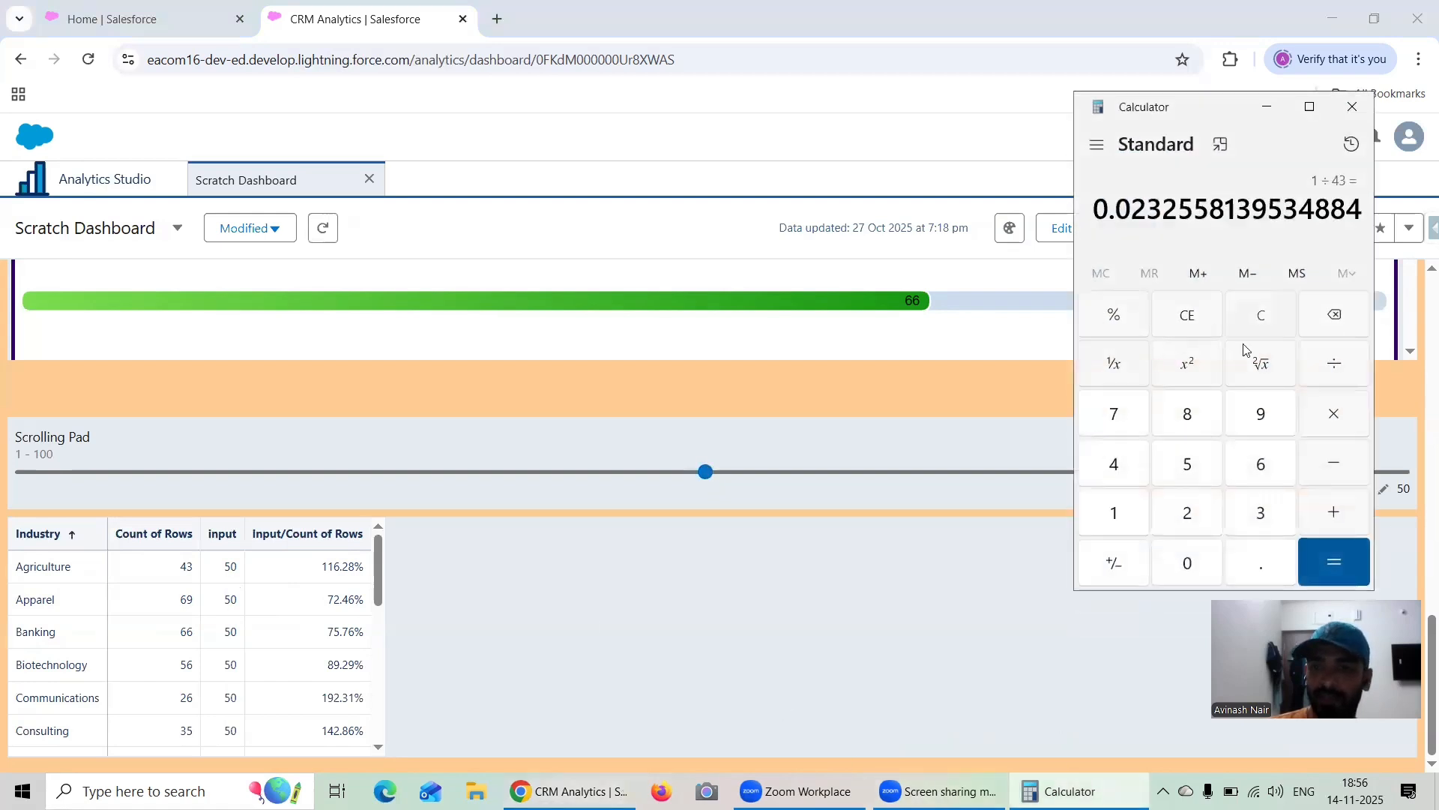
{"action": "left_click", "coordinate": [1261, 321]}
{"action": "left_click", "coordinate": [1187, 464]}
{"action": "left_click", "coordinate": [1213, 549]}
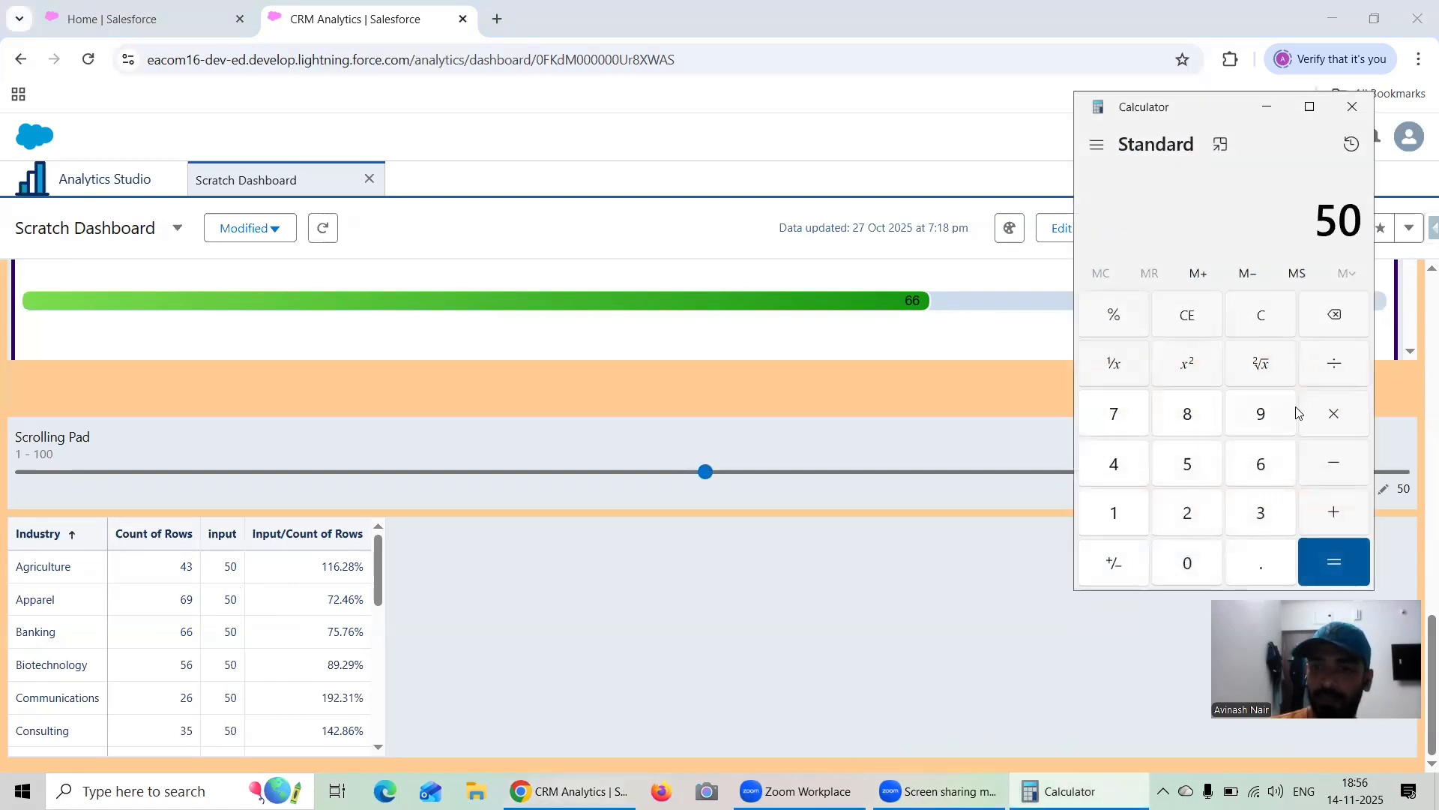
{"action": "left_click", "coordinate": [1332, 367]}
{"action": "left_click", "coordinate": [1262, 462]}
{"action": "left_click", "coordinate": [1256, 425]}
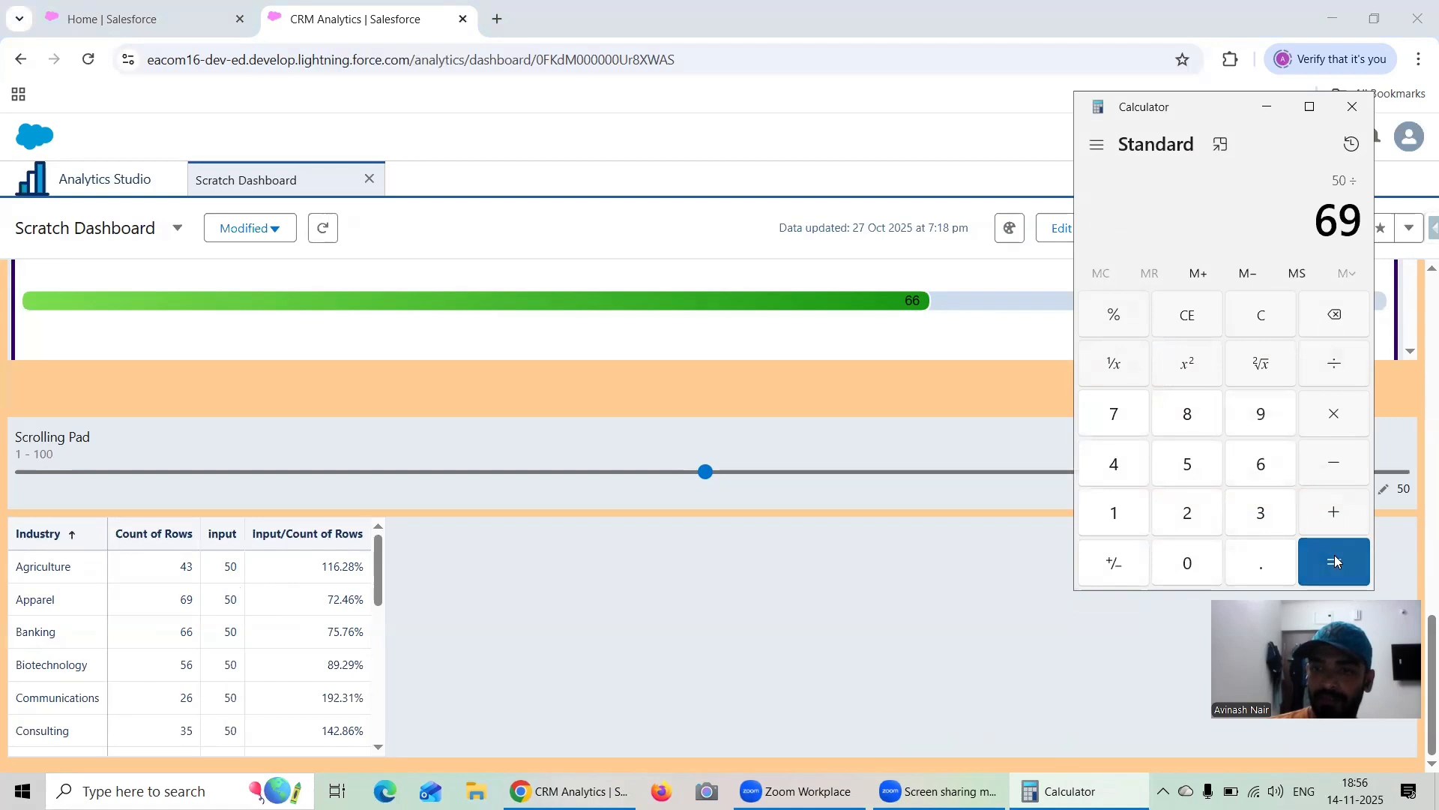
{"action": "left_click", "coordinate": [1334, 559]}
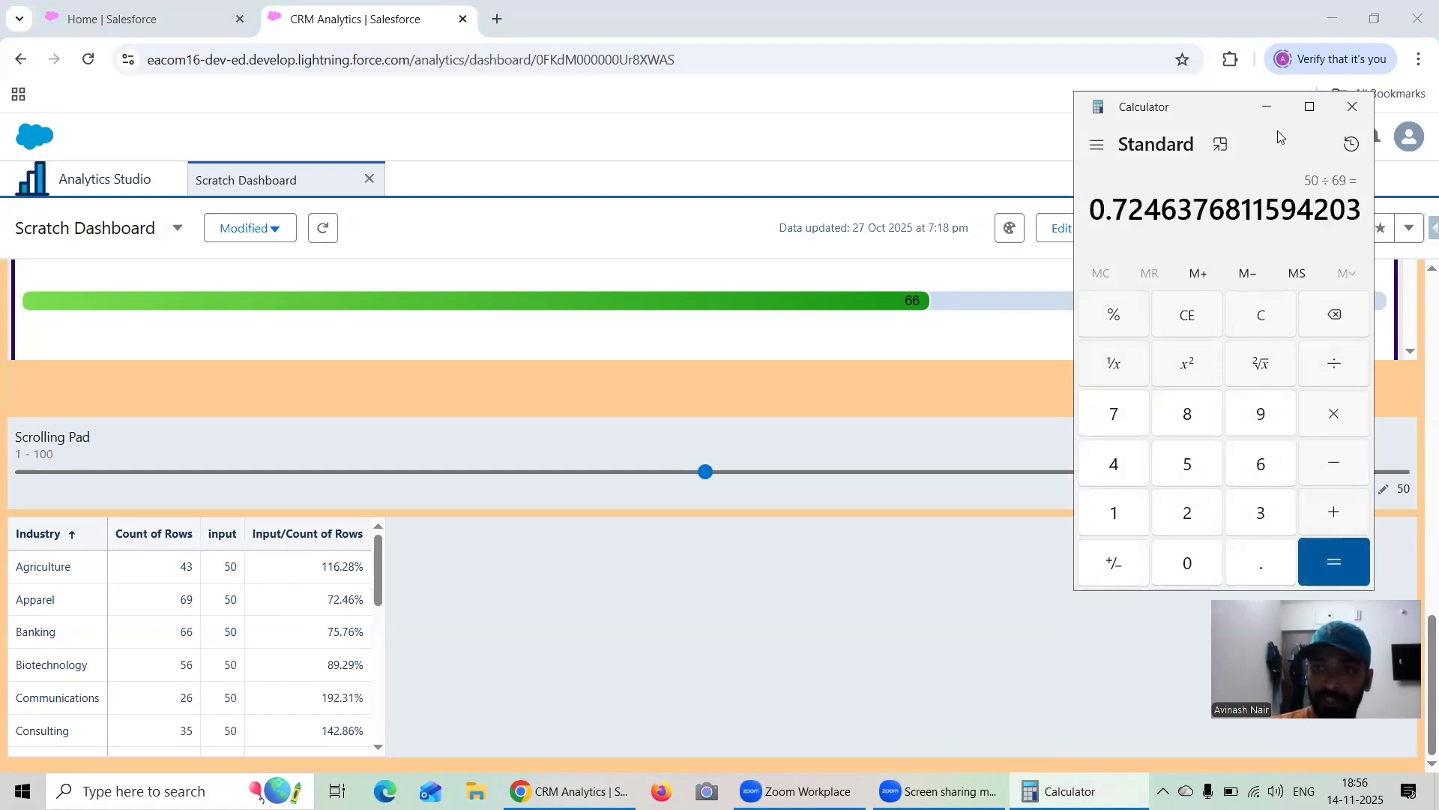
{"action": "left_click", "coordinate": [1267, 107]}
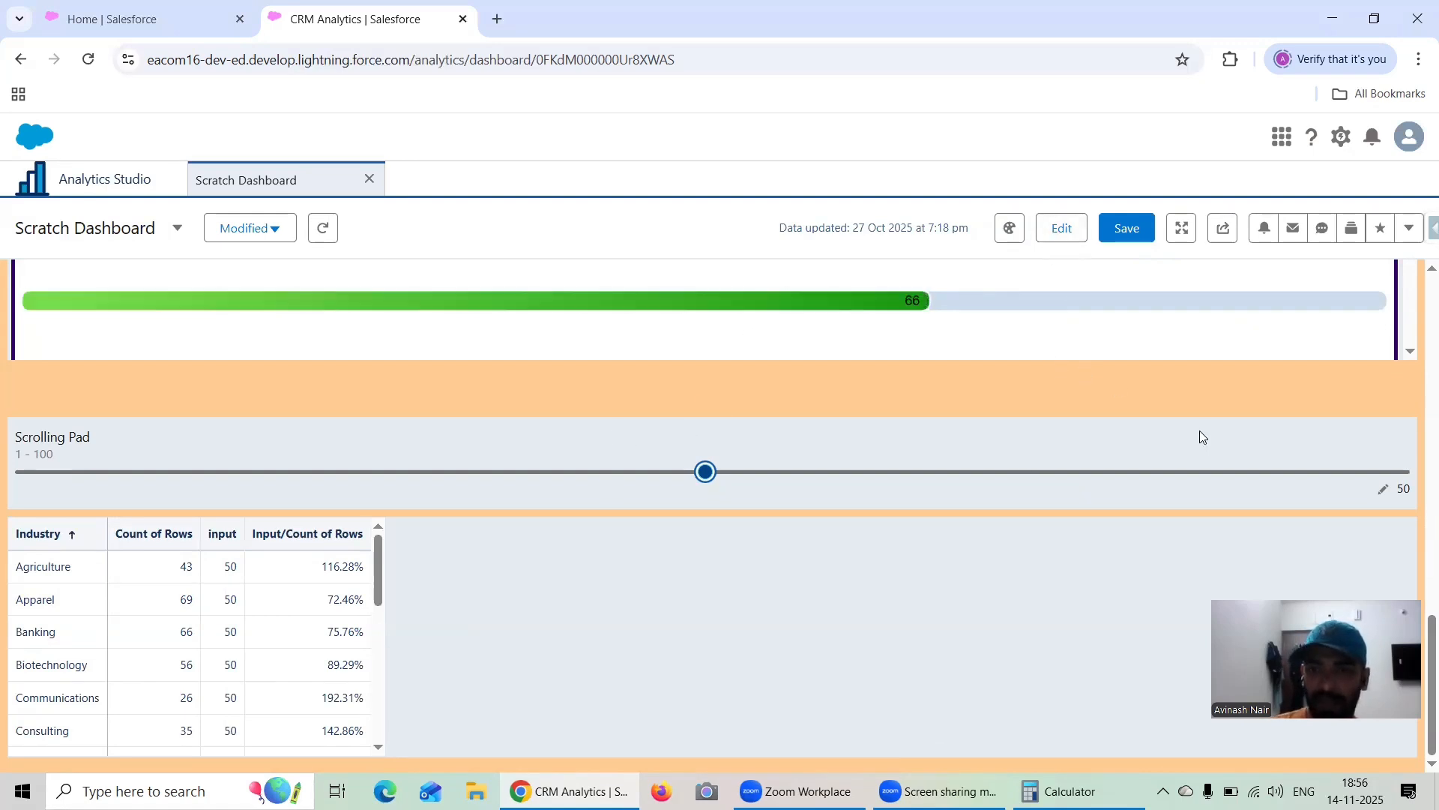
Enter 75 as the Scrolling Pad slider's value and update it
{"action": "left_click", "coordinate": [1384, 492]}
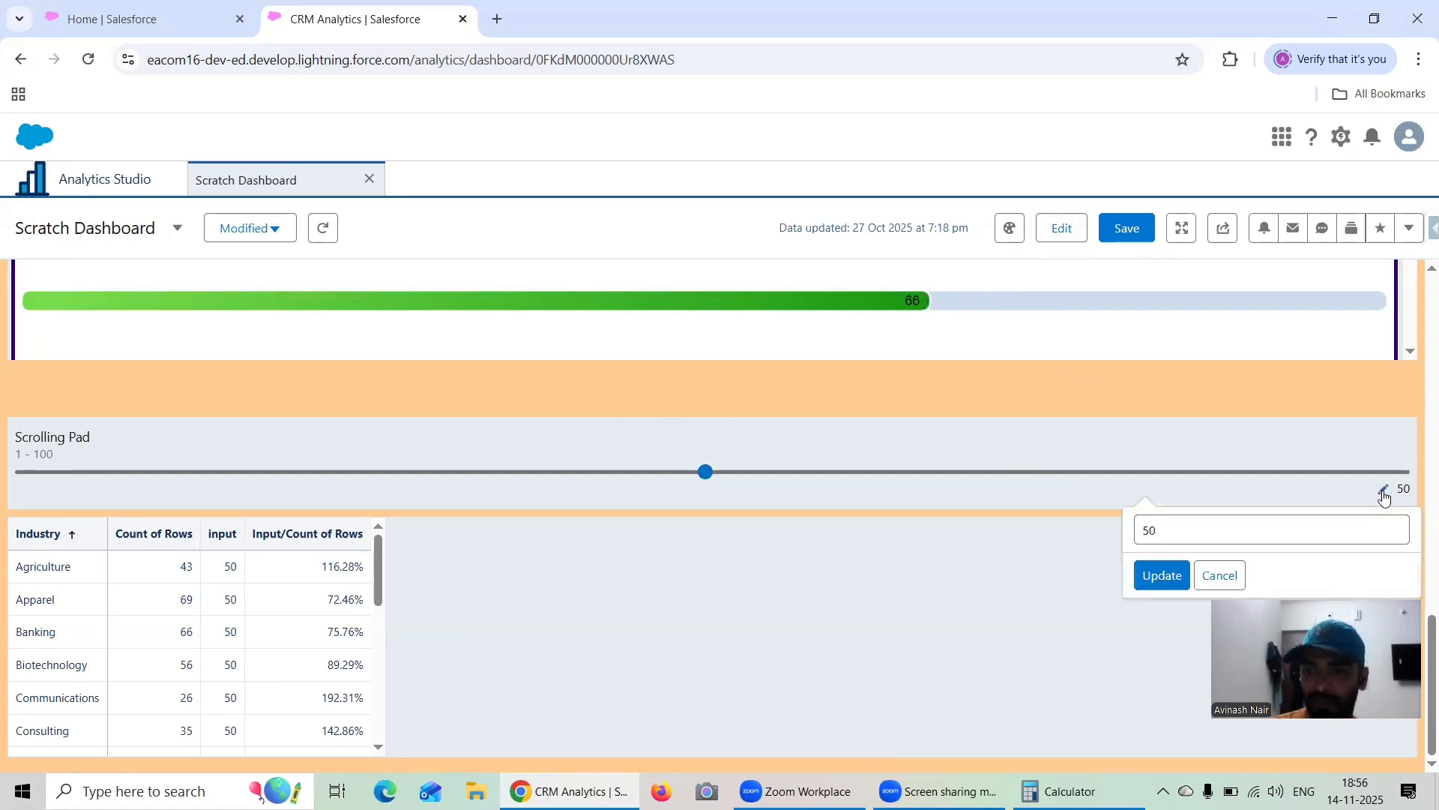
{"action": "left_click", "coordinate": [1231, 528]}
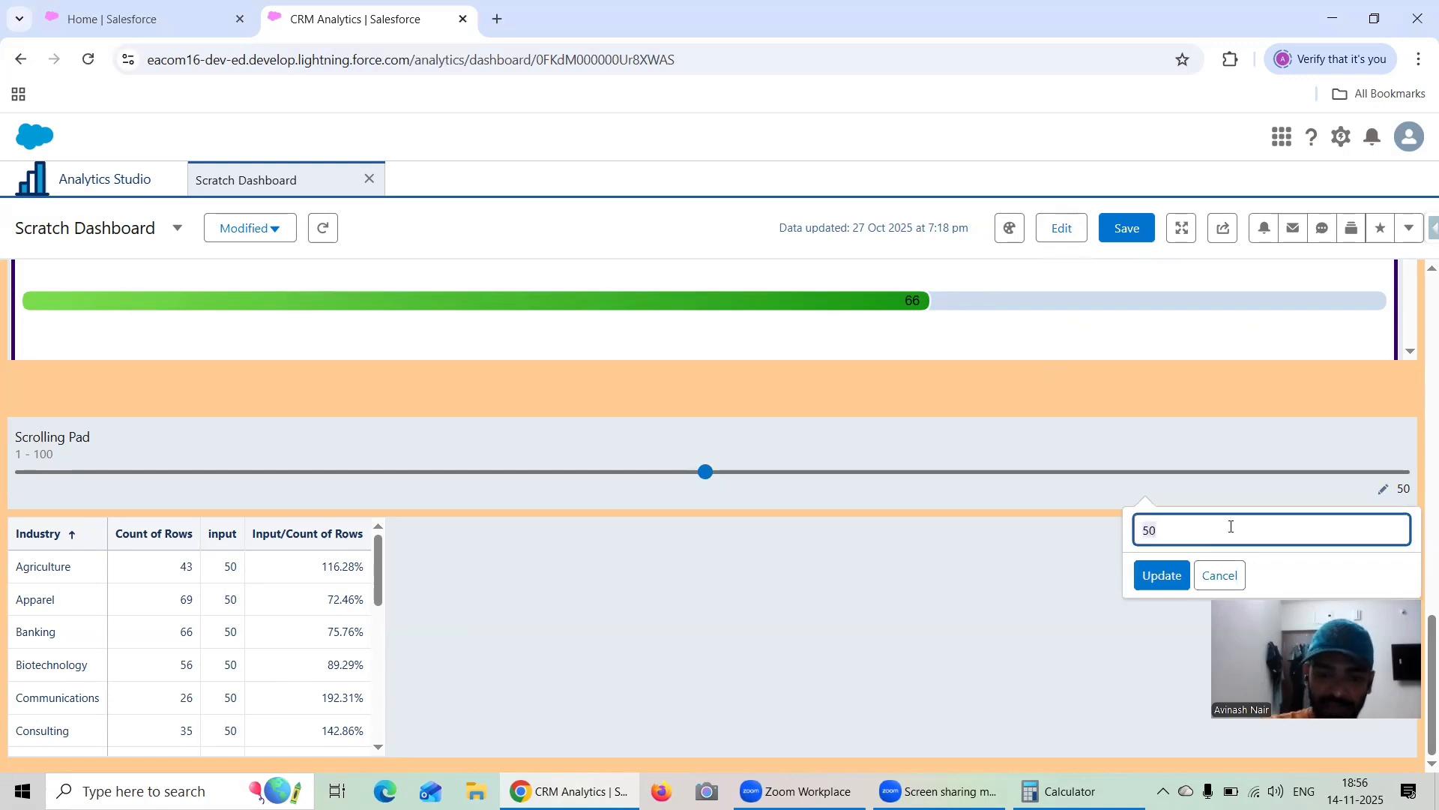
{"action": "key", "text": "BackSpace"}
{"action": "type", "text": "75"}
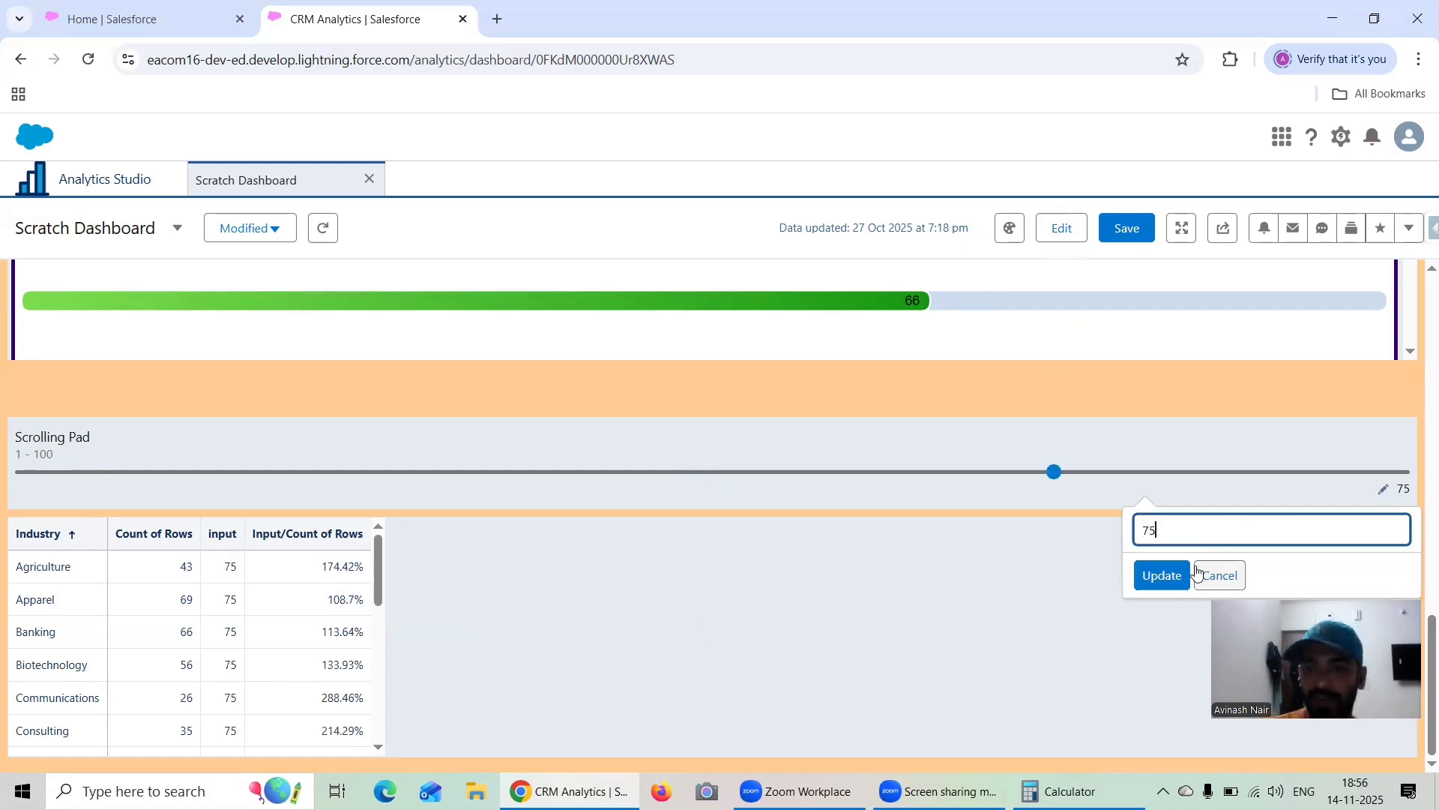
{"action": "left_click", "coordinate": [1162, 577]}
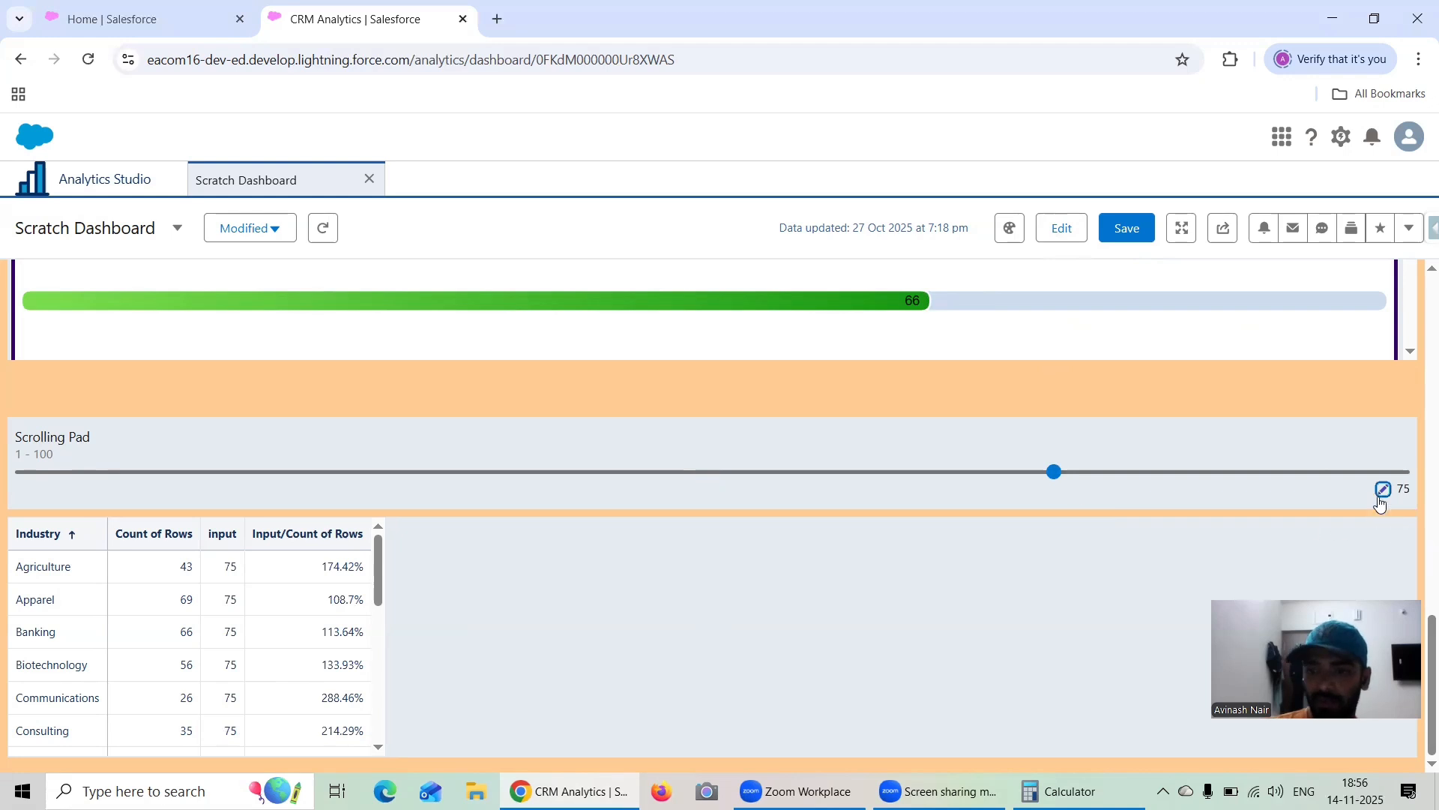
Return to editing the dashboard and switch the Scrolling Pad widget's input type to Freeform Input
{"action": "left_click", "coordinate": [1059, 229]}
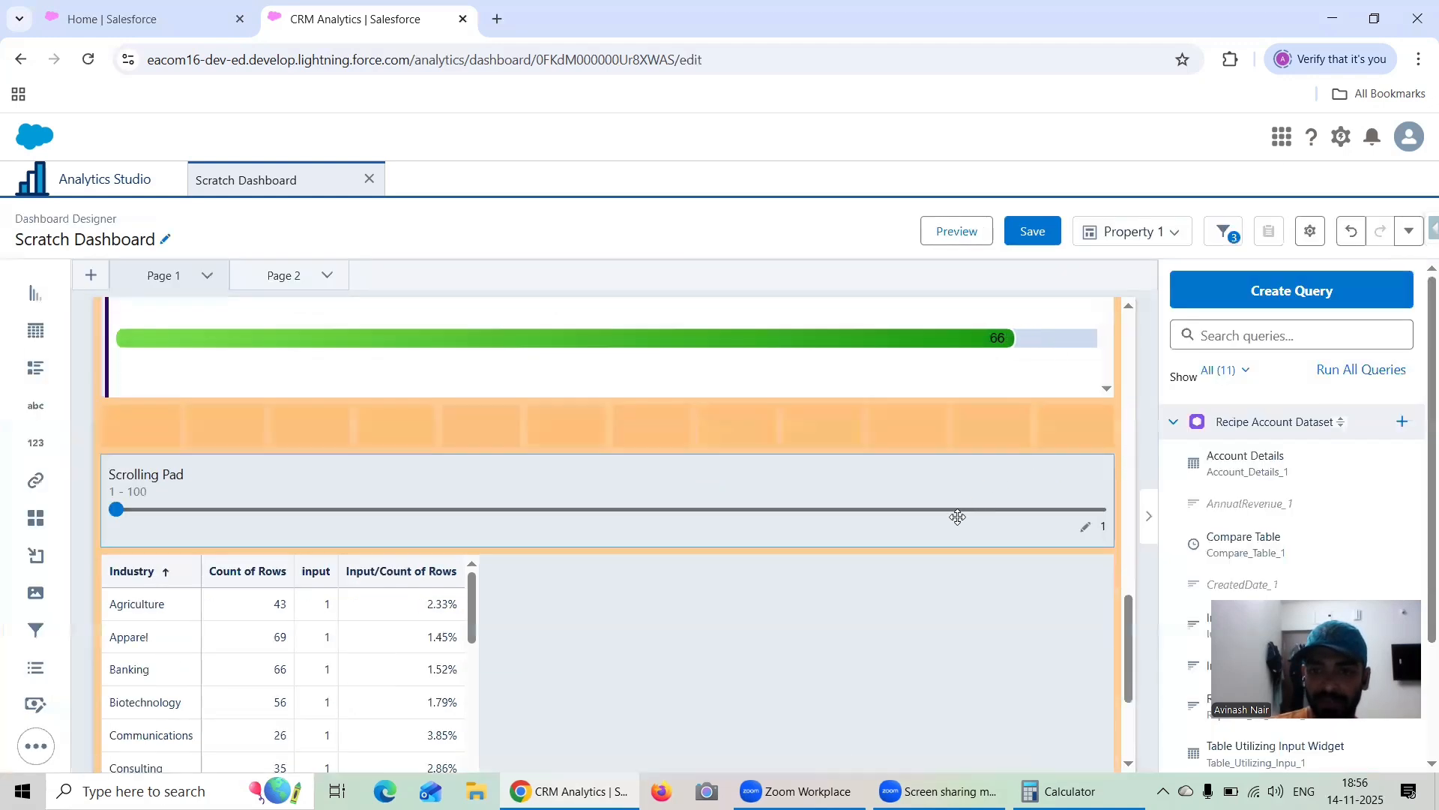
{"action": "left_click", "coordinate": [935, 516]}
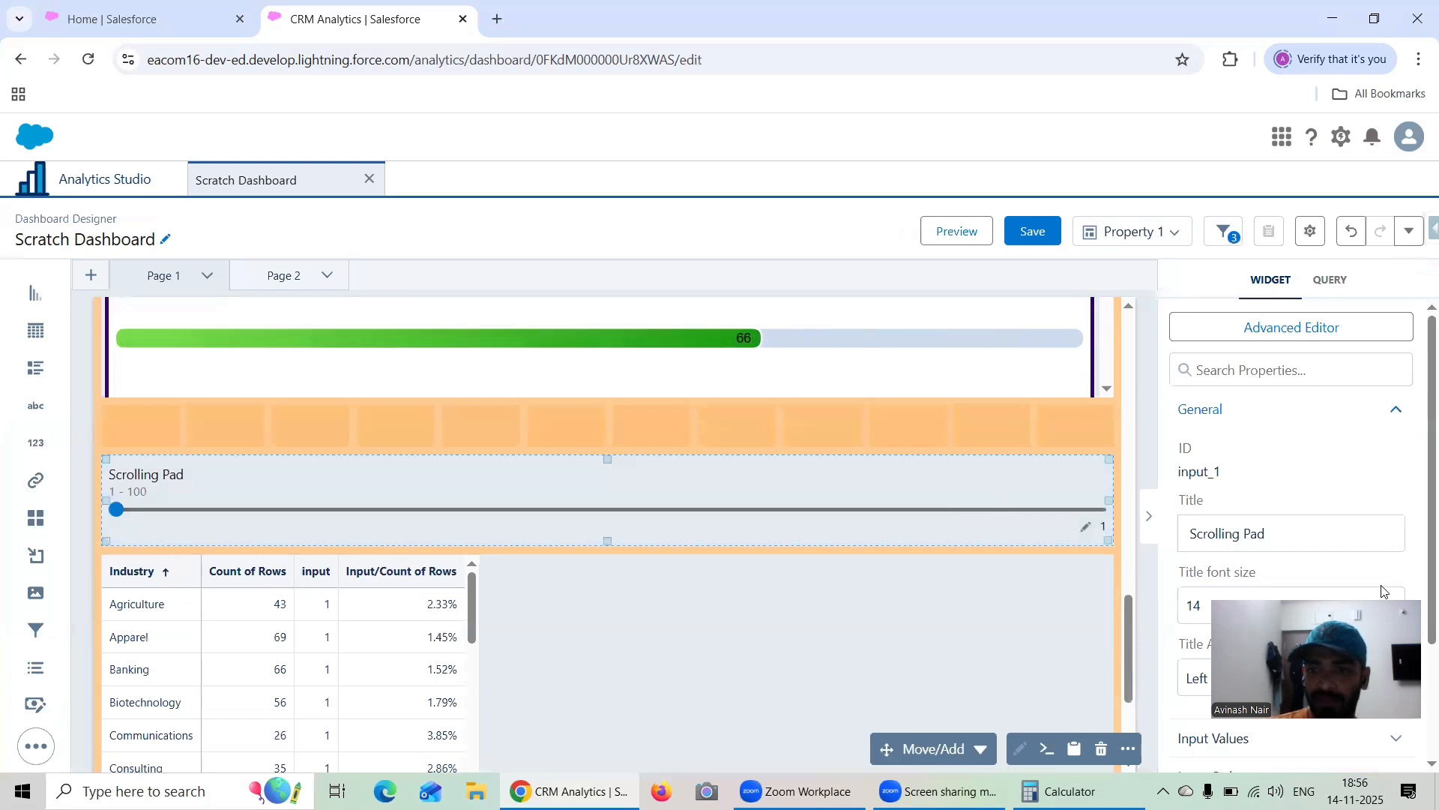
{"action": "scroll", "coordinate": [1331, 598], "scroll_direction": "down", "scroll_amount": 2}
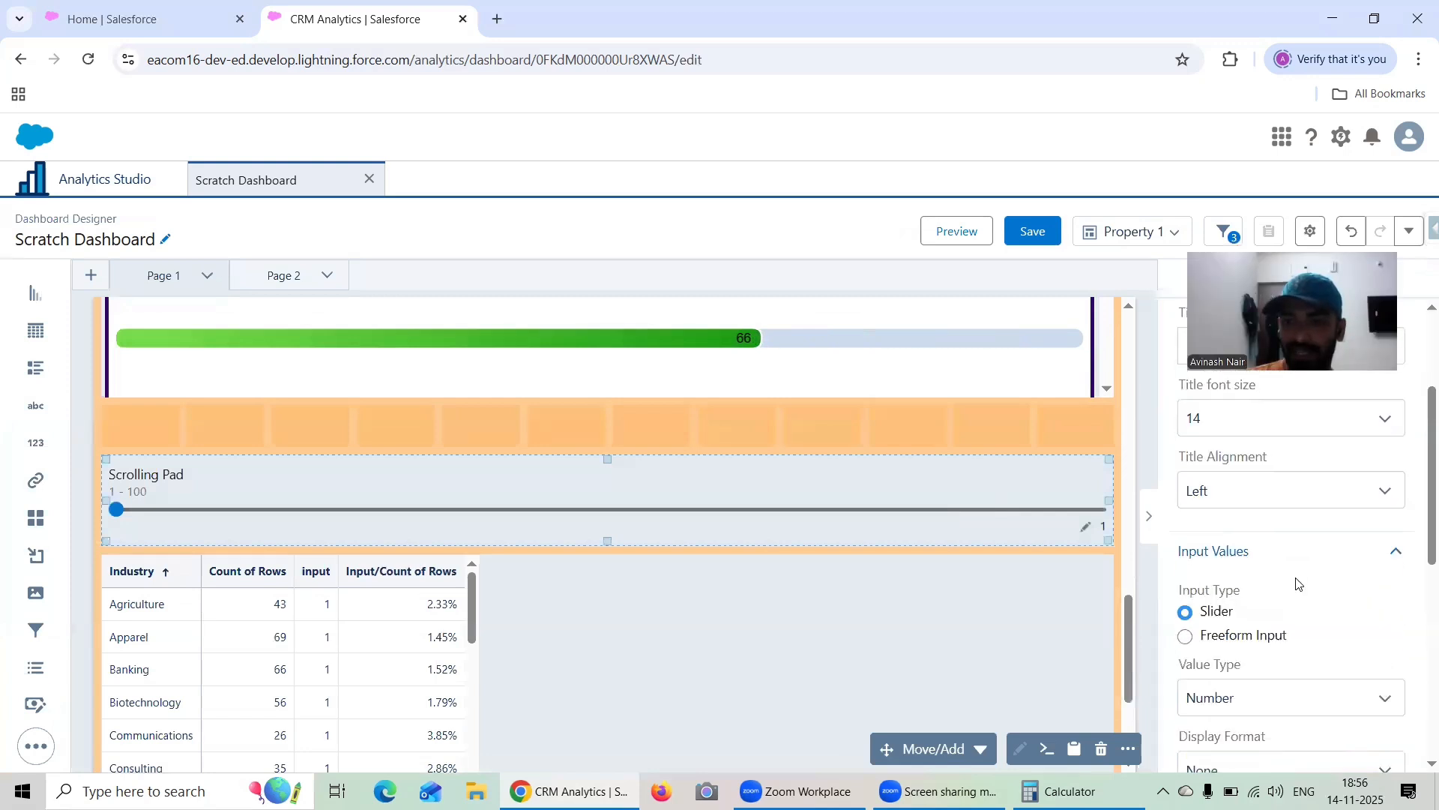
{"action": "left_click", "coordinate": [1185, 639]}
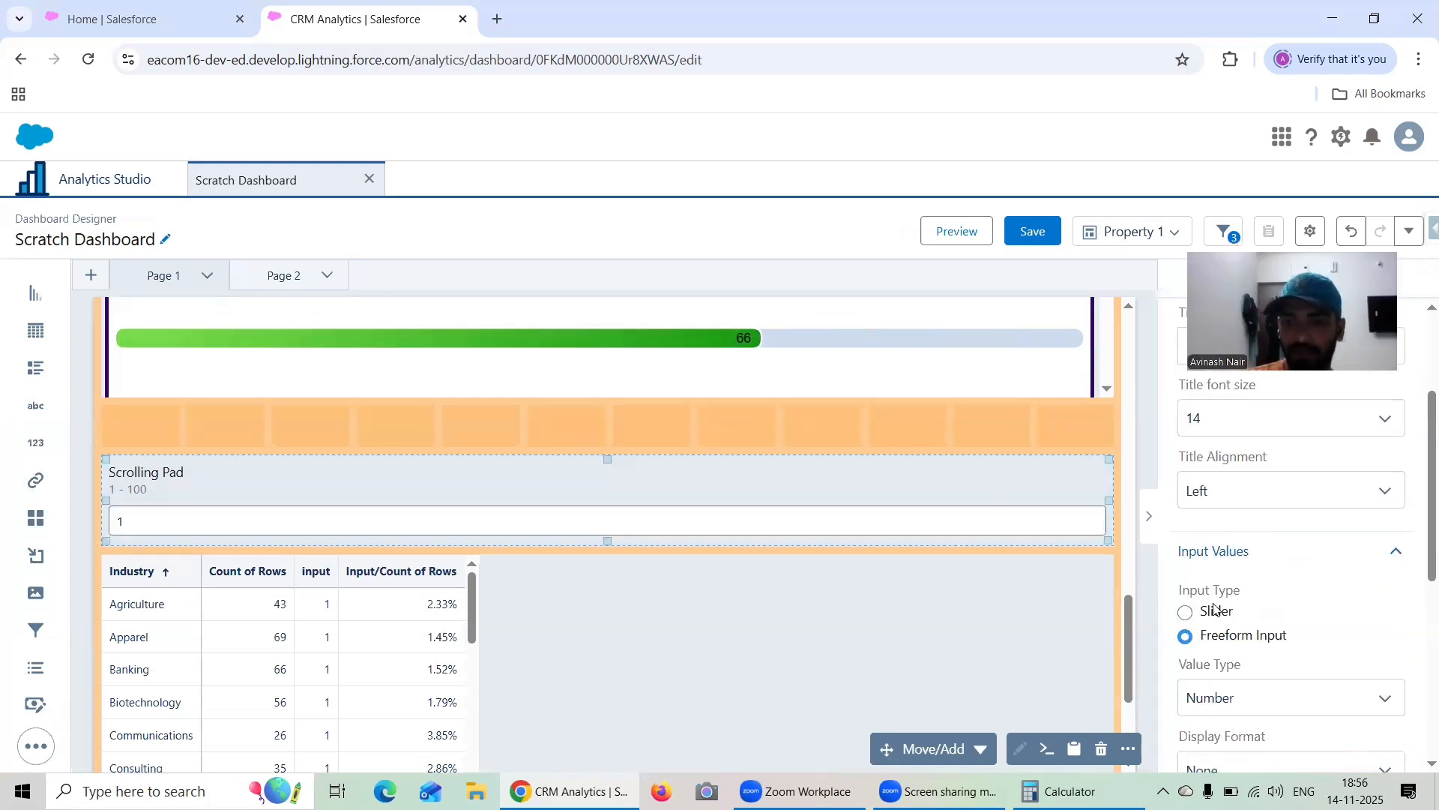
Preview the dashboard and enter 75 in the Scrolling Pad input field
{"action": "left_click", "coordinate": [946, 236]}
{"action": "left_click", "coordinate": [199, 480]}
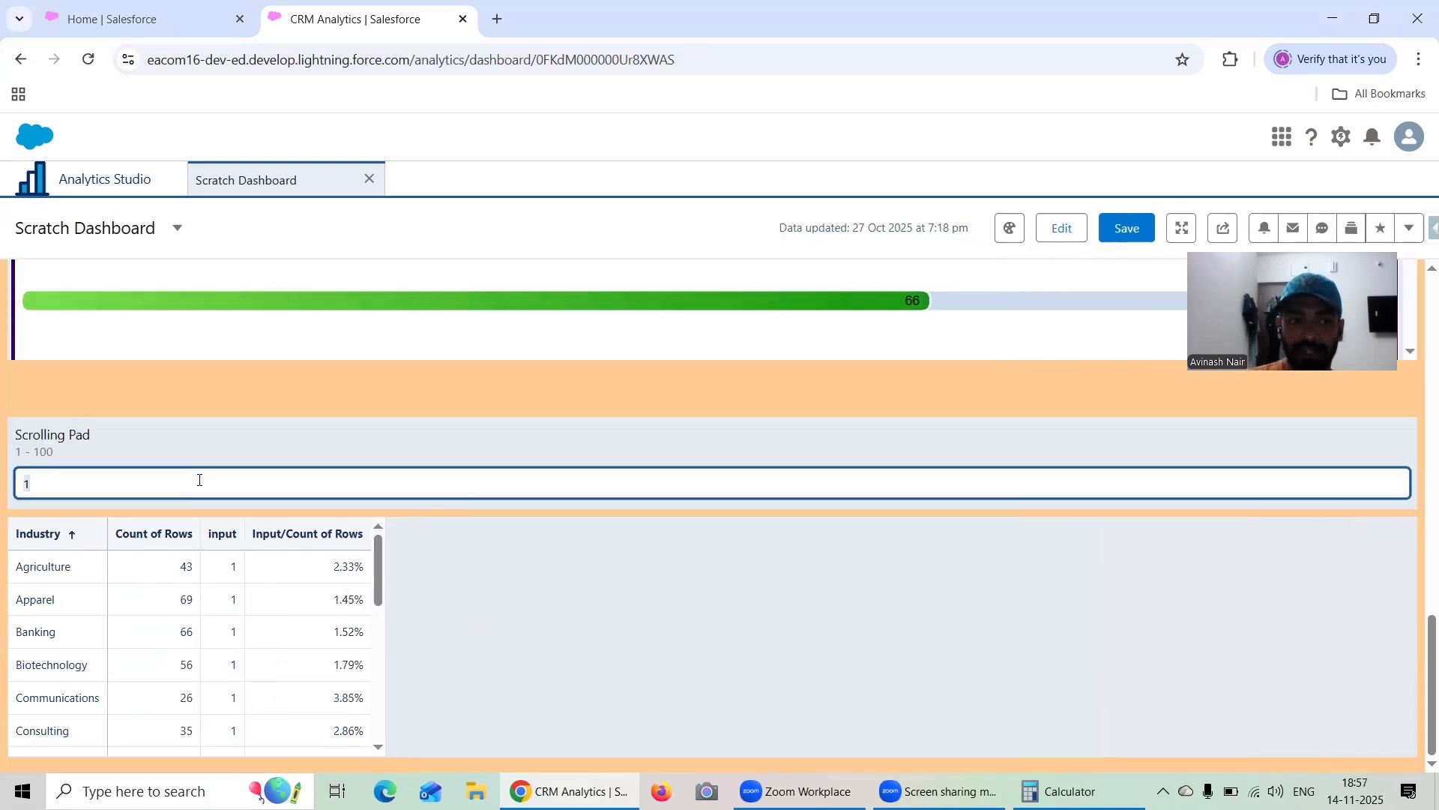
{"action": "key", "text": "BackSpace"}
{"action": "type", "text": "75"}
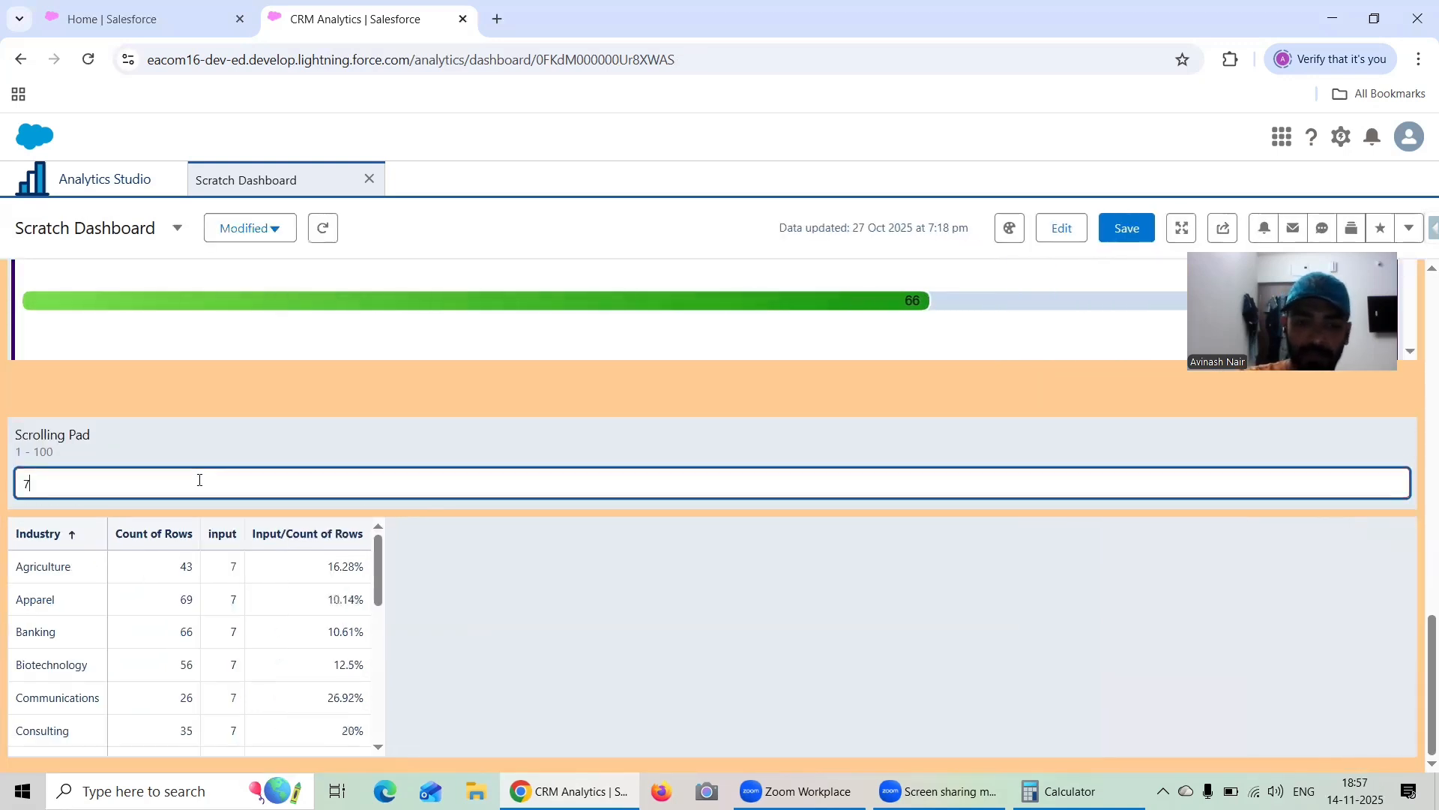
{"action": "left_click", "coordinate": [353, 505]}
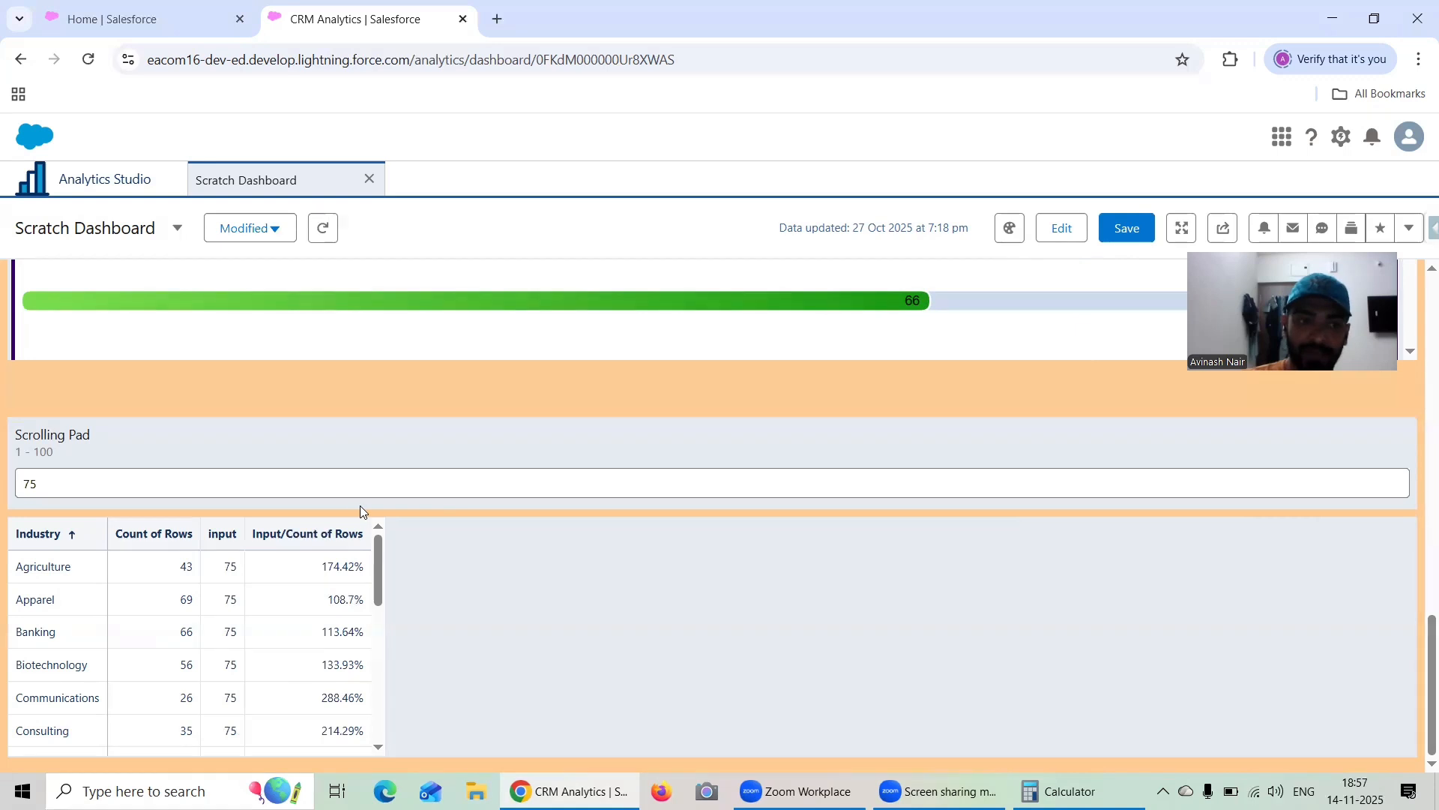
Replace the Scrolling Pad input value with 90
{"action": "left_click", "coordinate": [219, 485]}
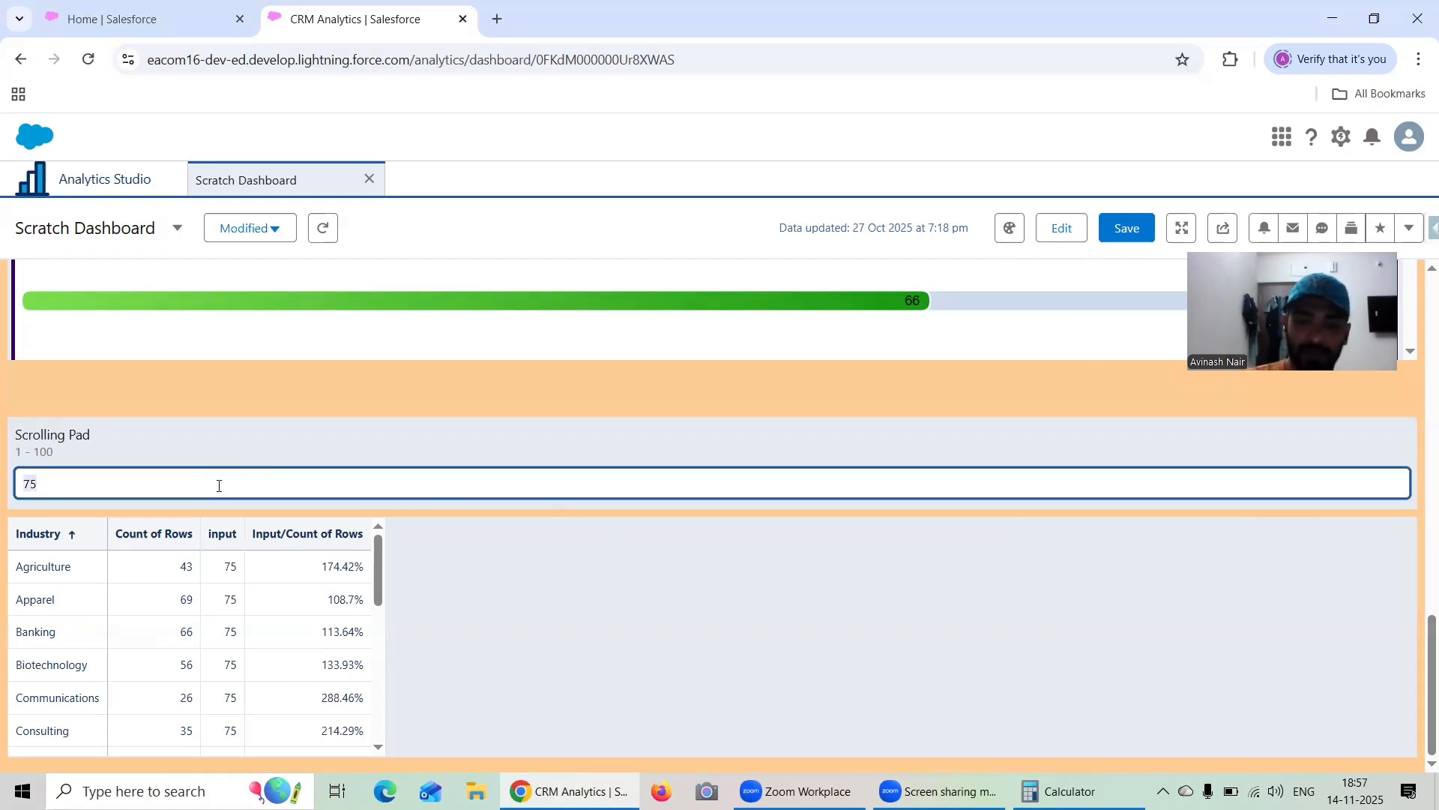
{"action": "type", "text": "90"}
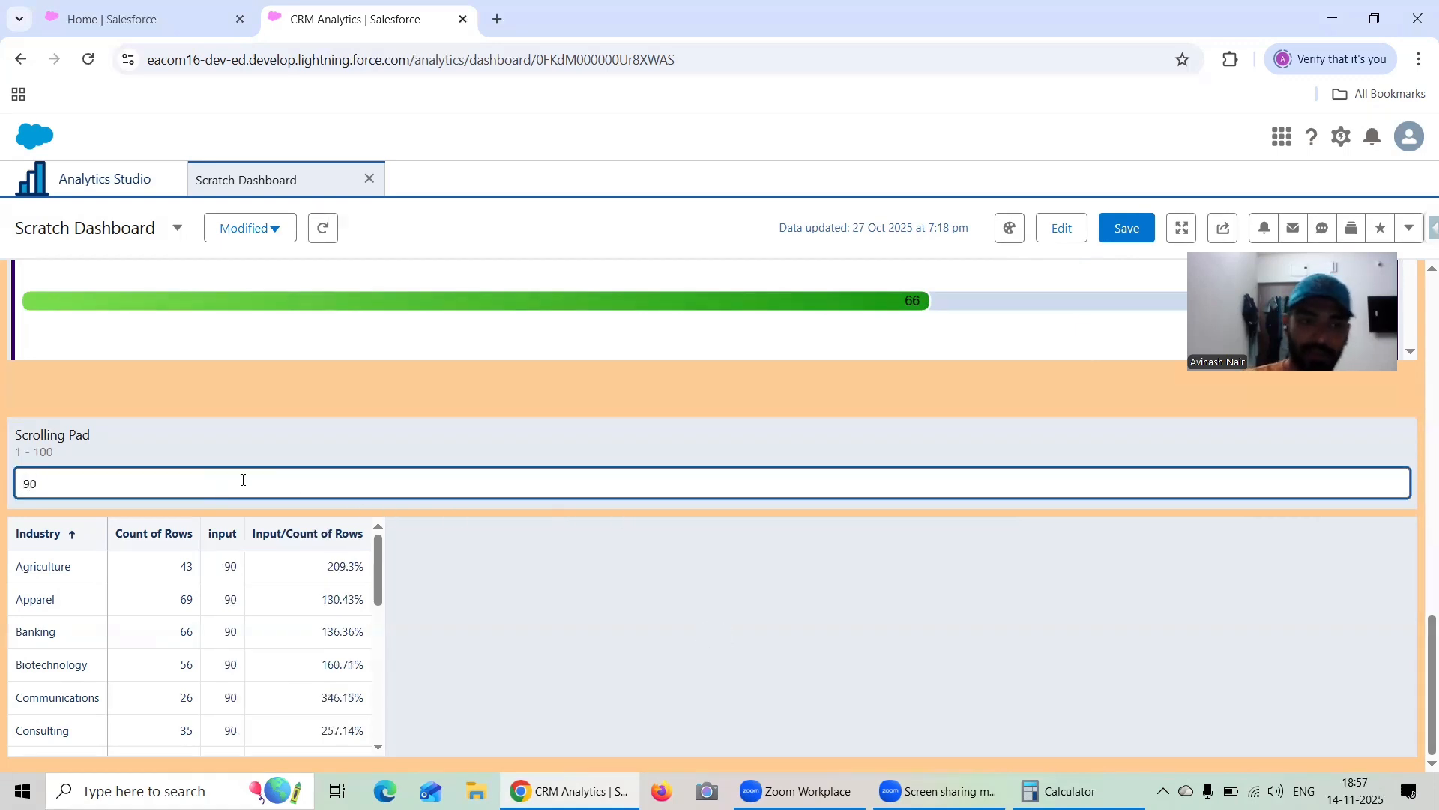
{"action": "left_click", "coordinate": [423, 509]}
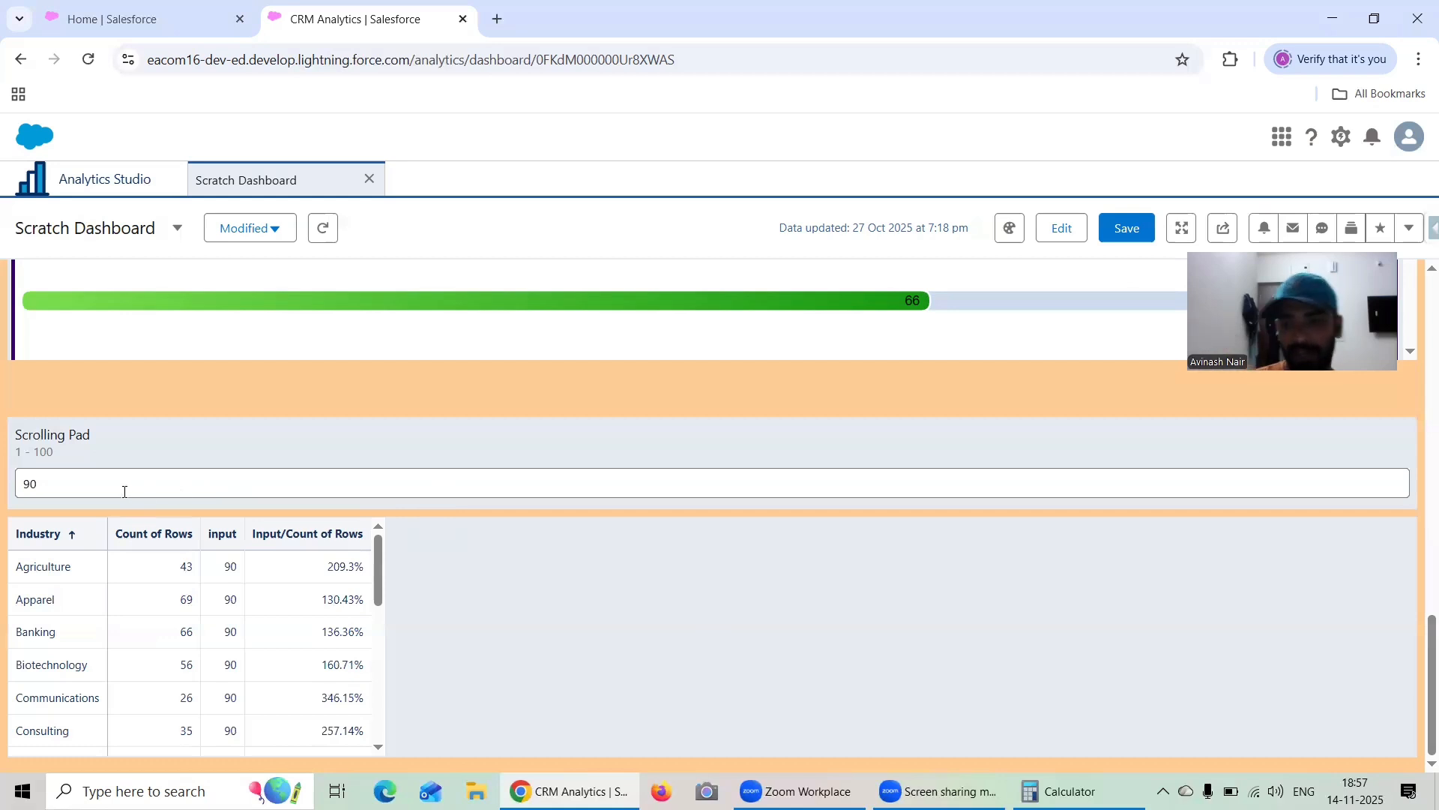
Save the dashboard with the version history description "Repeater & Input Widget"
{"action": "left_click", "coordinate": [1144, 237]}
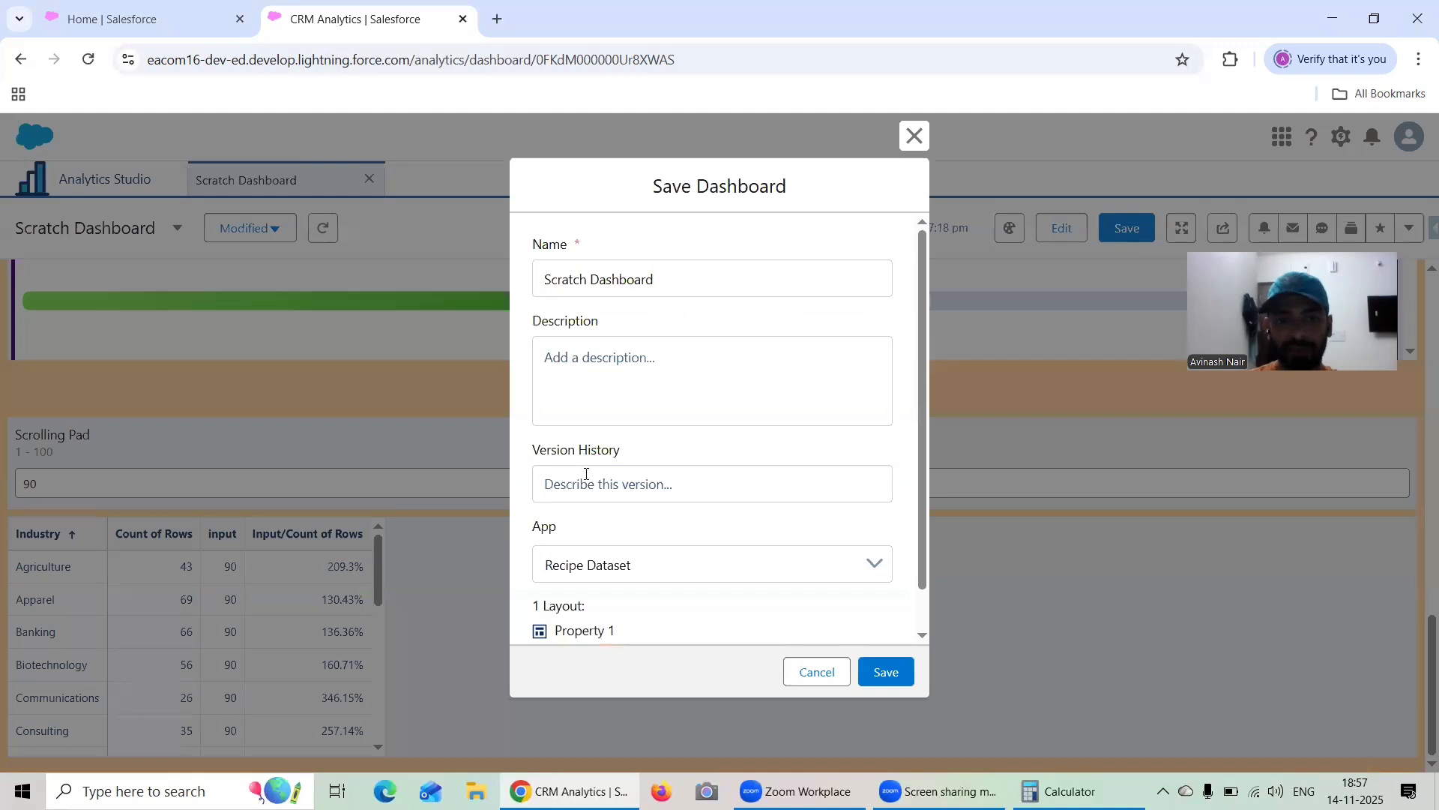
{"action": "left_click", "coordinate": [586, 473]}
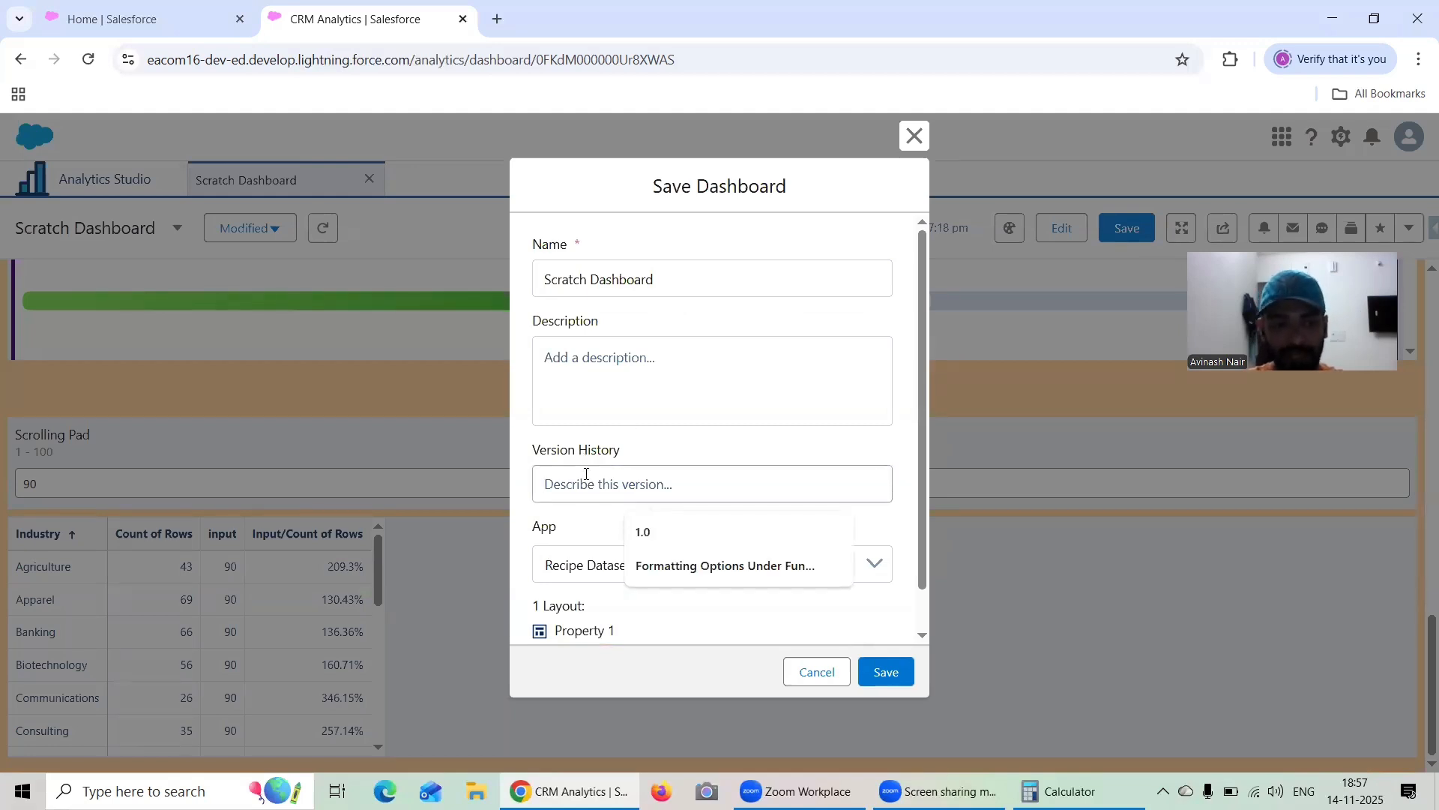
{"action": "type", "text": "Repeate"}
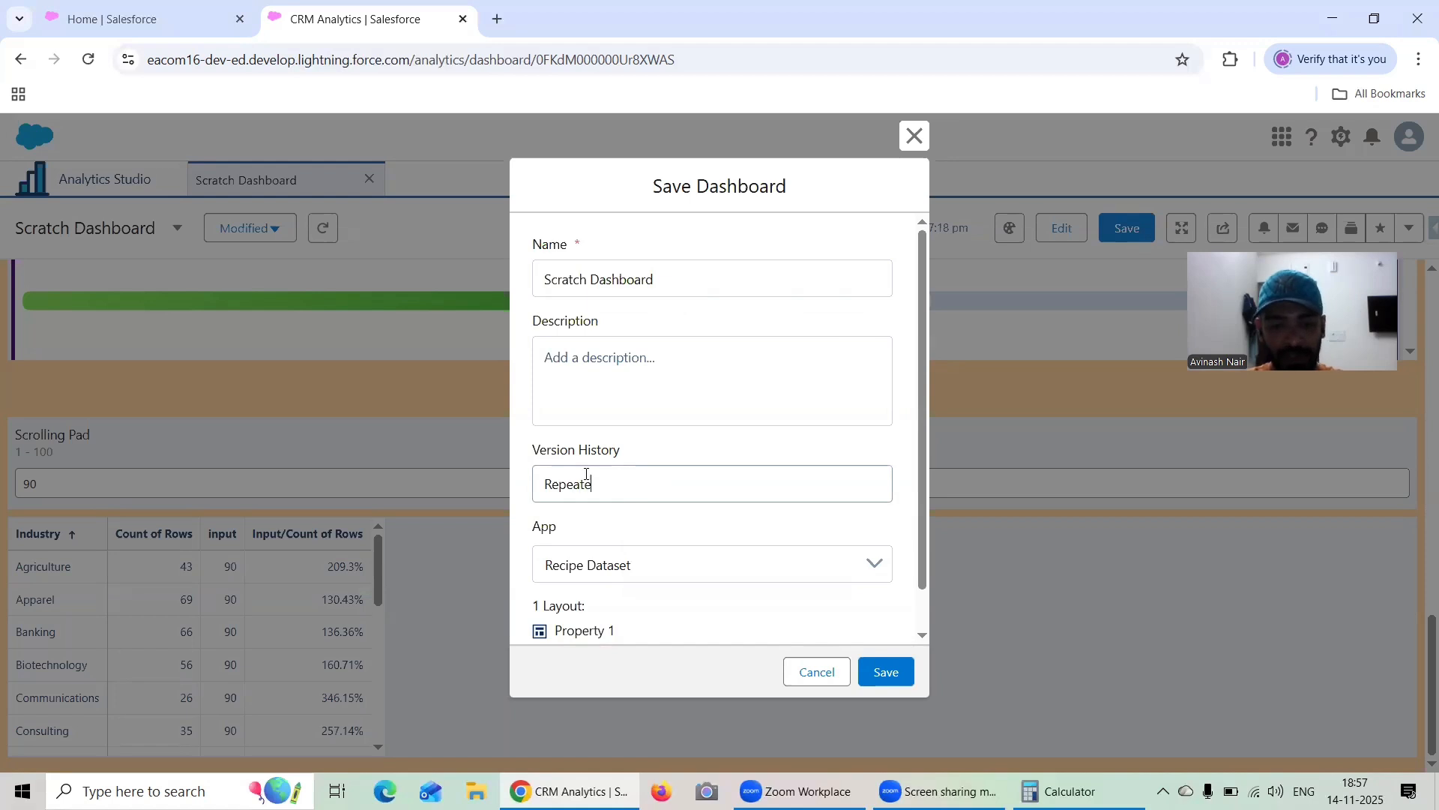
{"action": "type", "text": "r & Inp"}
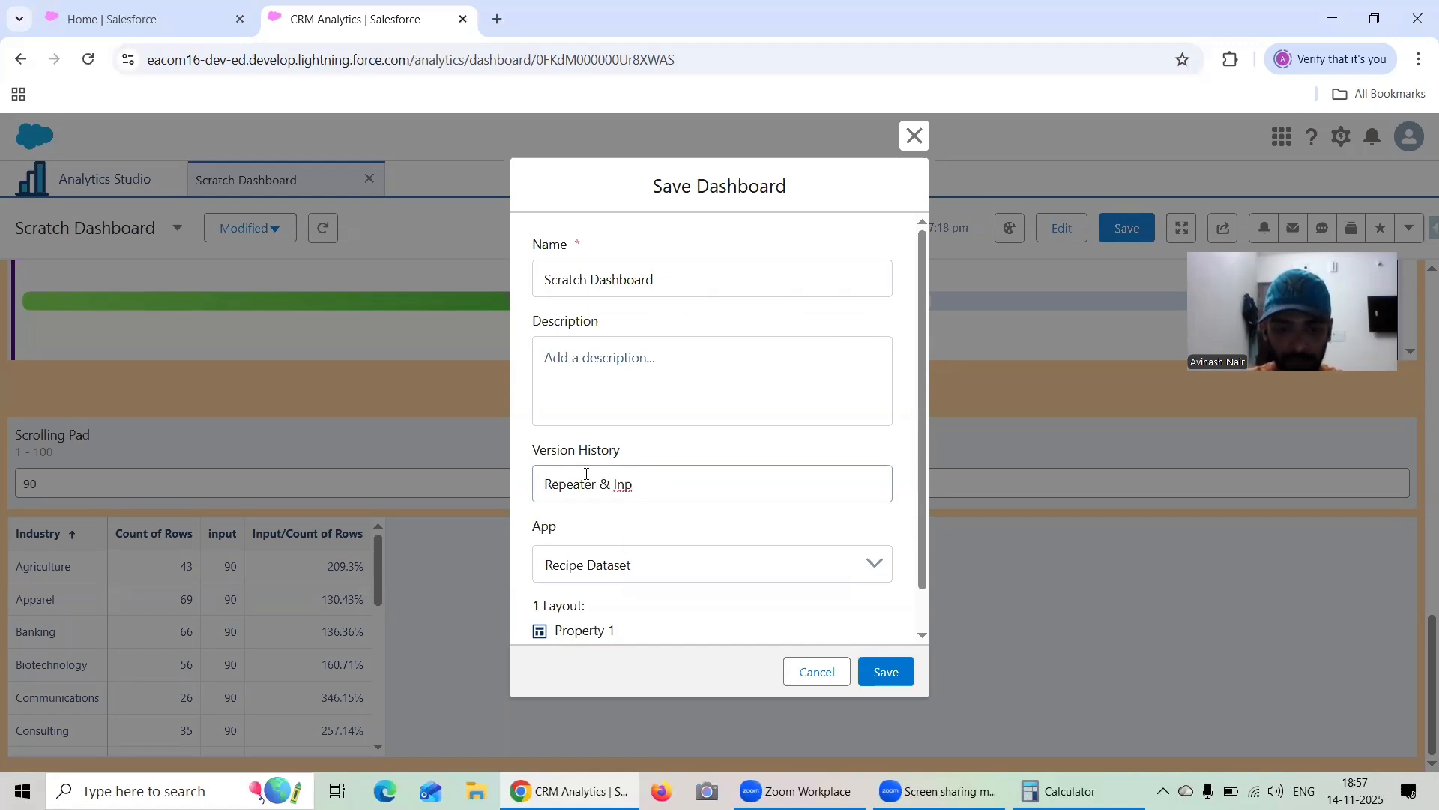
{"action": "type", "text": "ut Widget"}
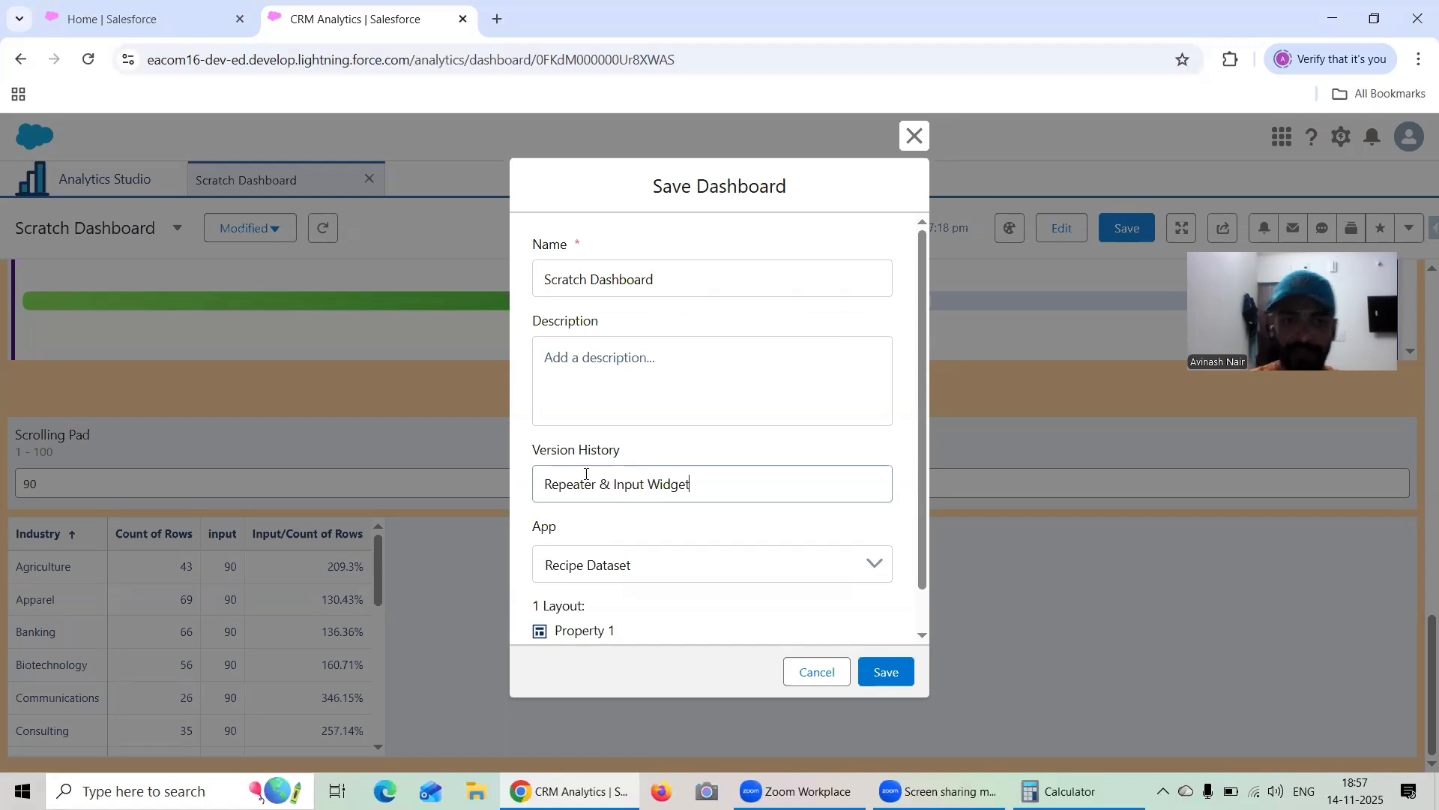
{"action": "left_click", "coordinate": [886, 671]}
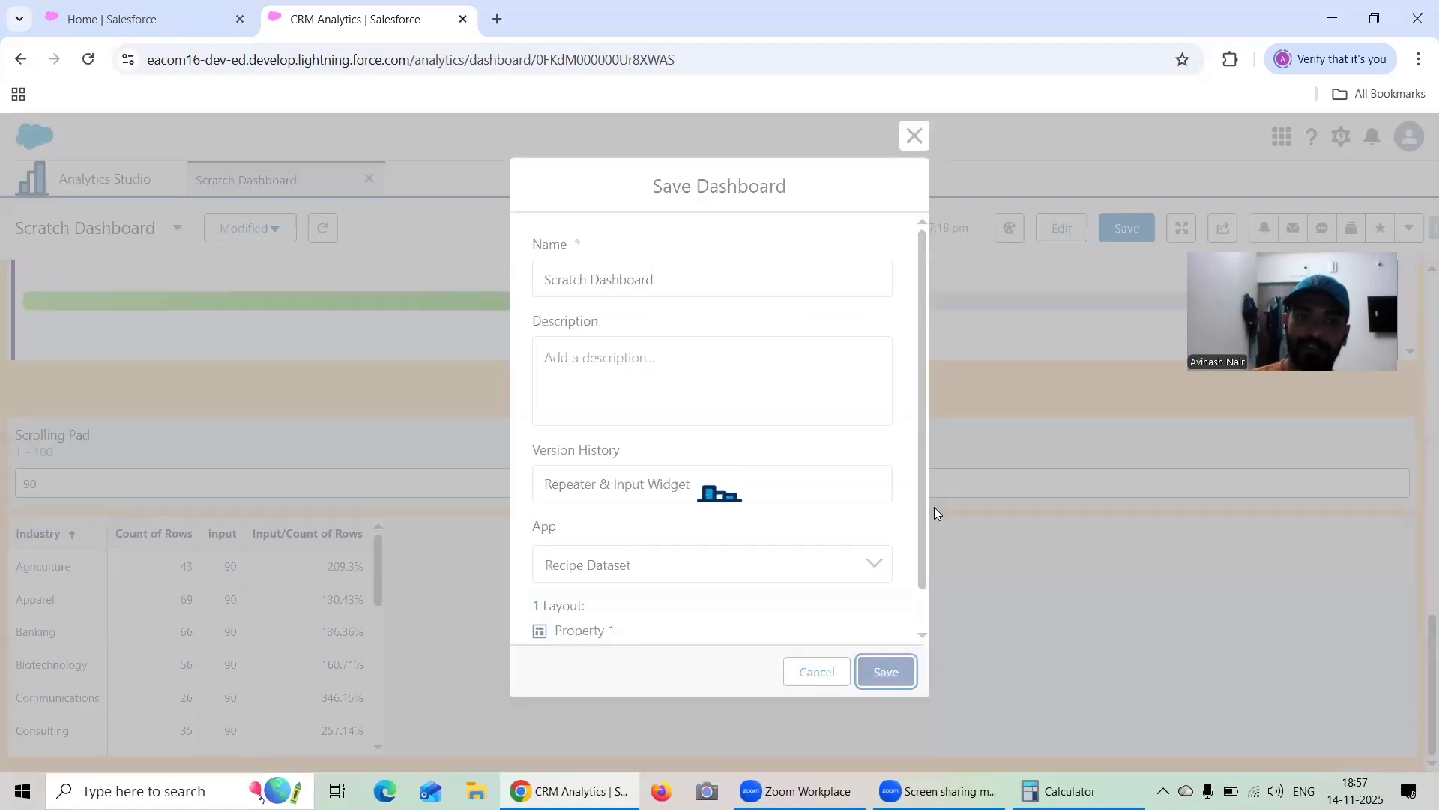